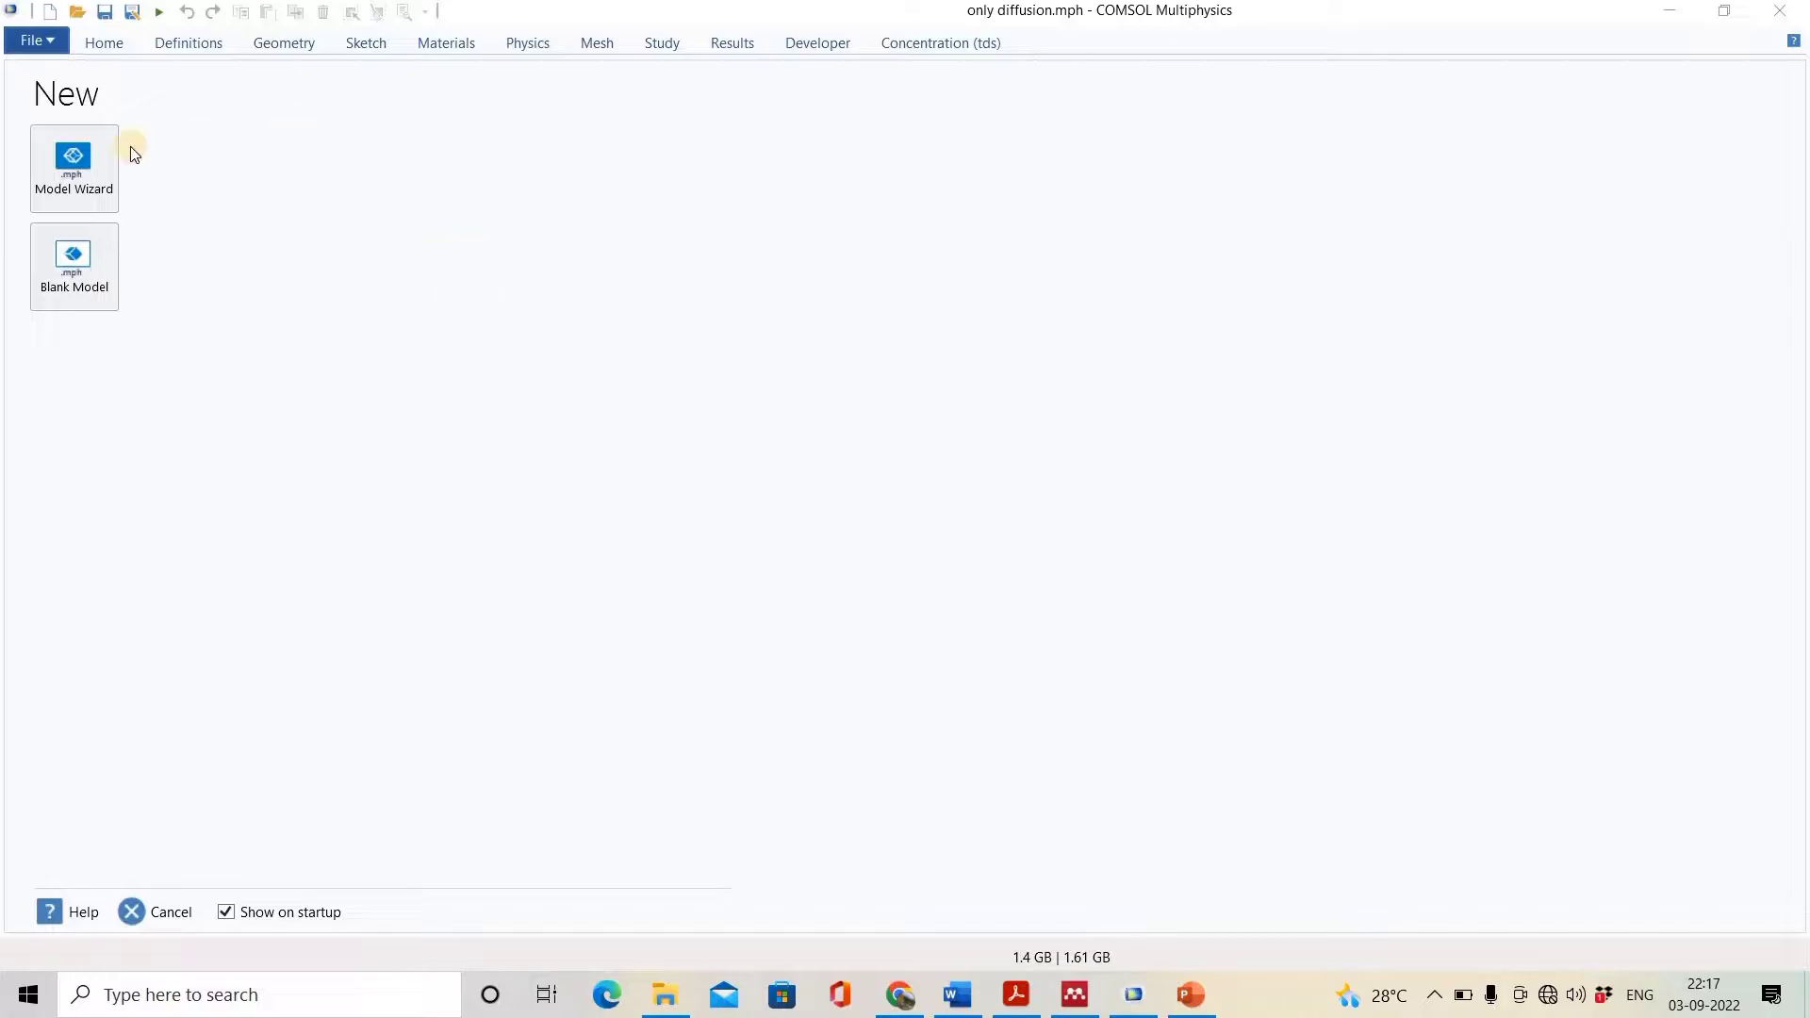
- Create a 2D axisymmetric model with Transport of Diluted Species and a Time Dependent study
click(79, 162)
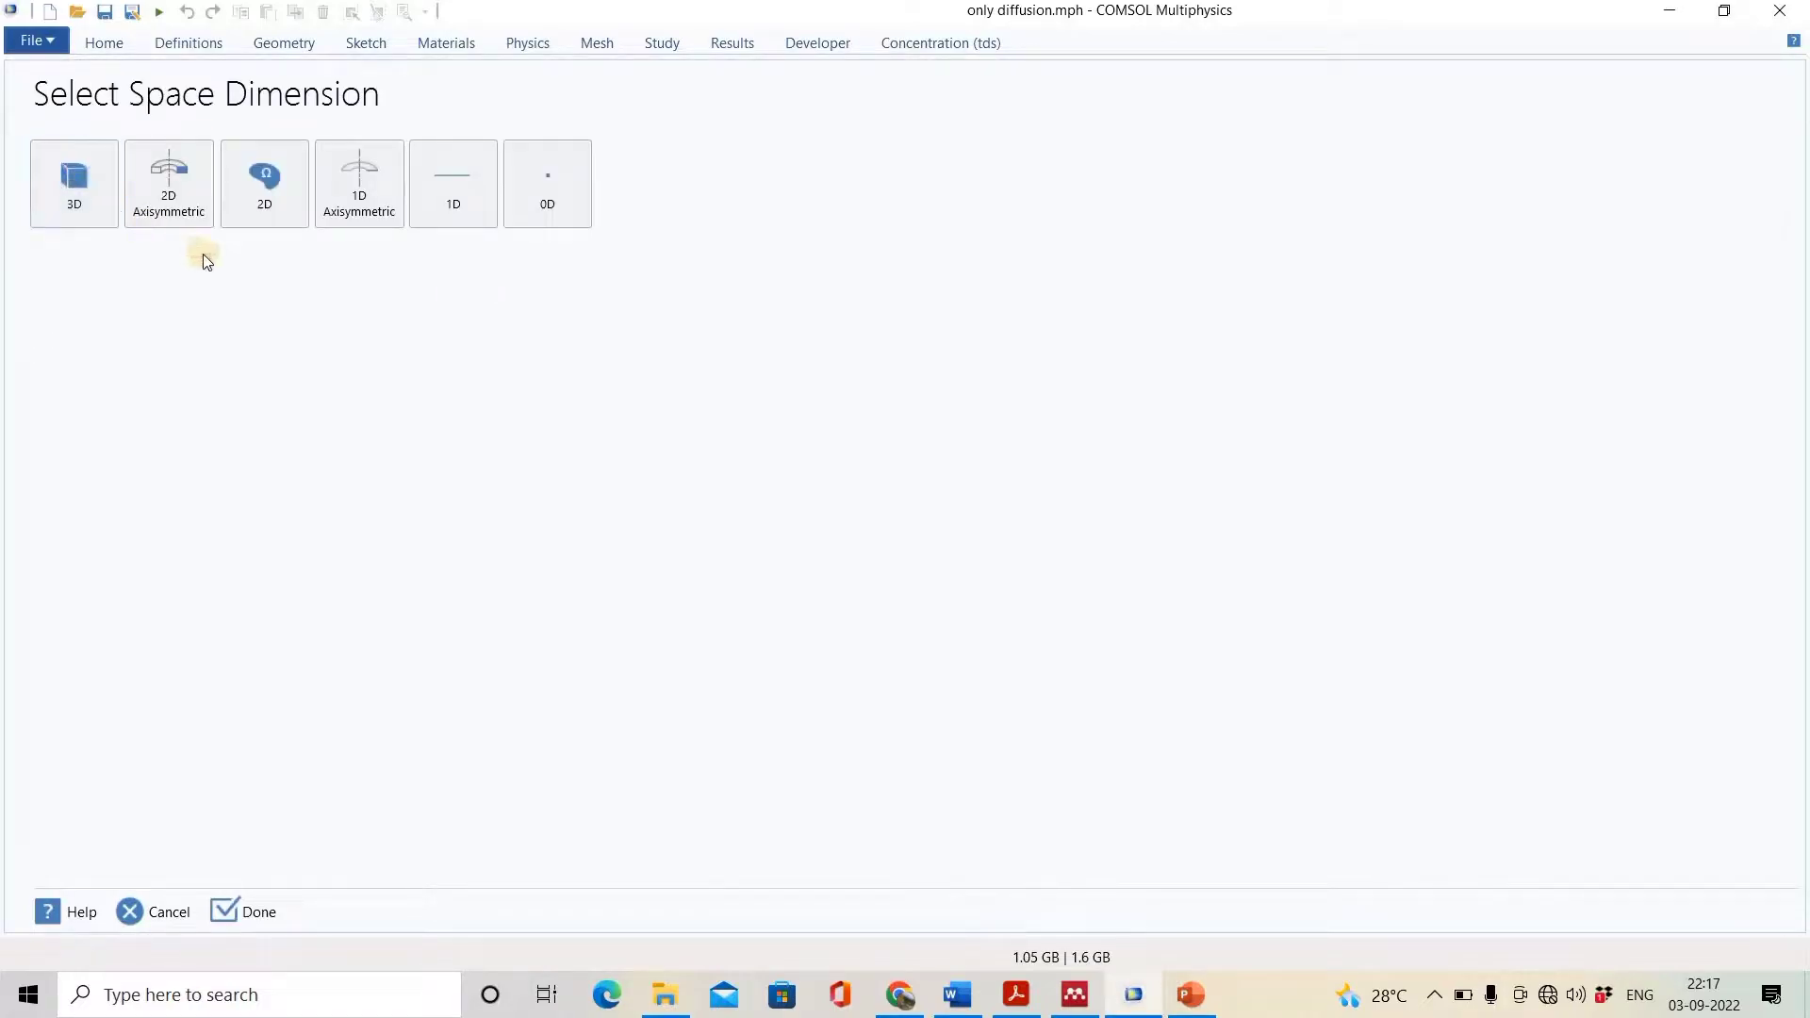
click(178, 189)
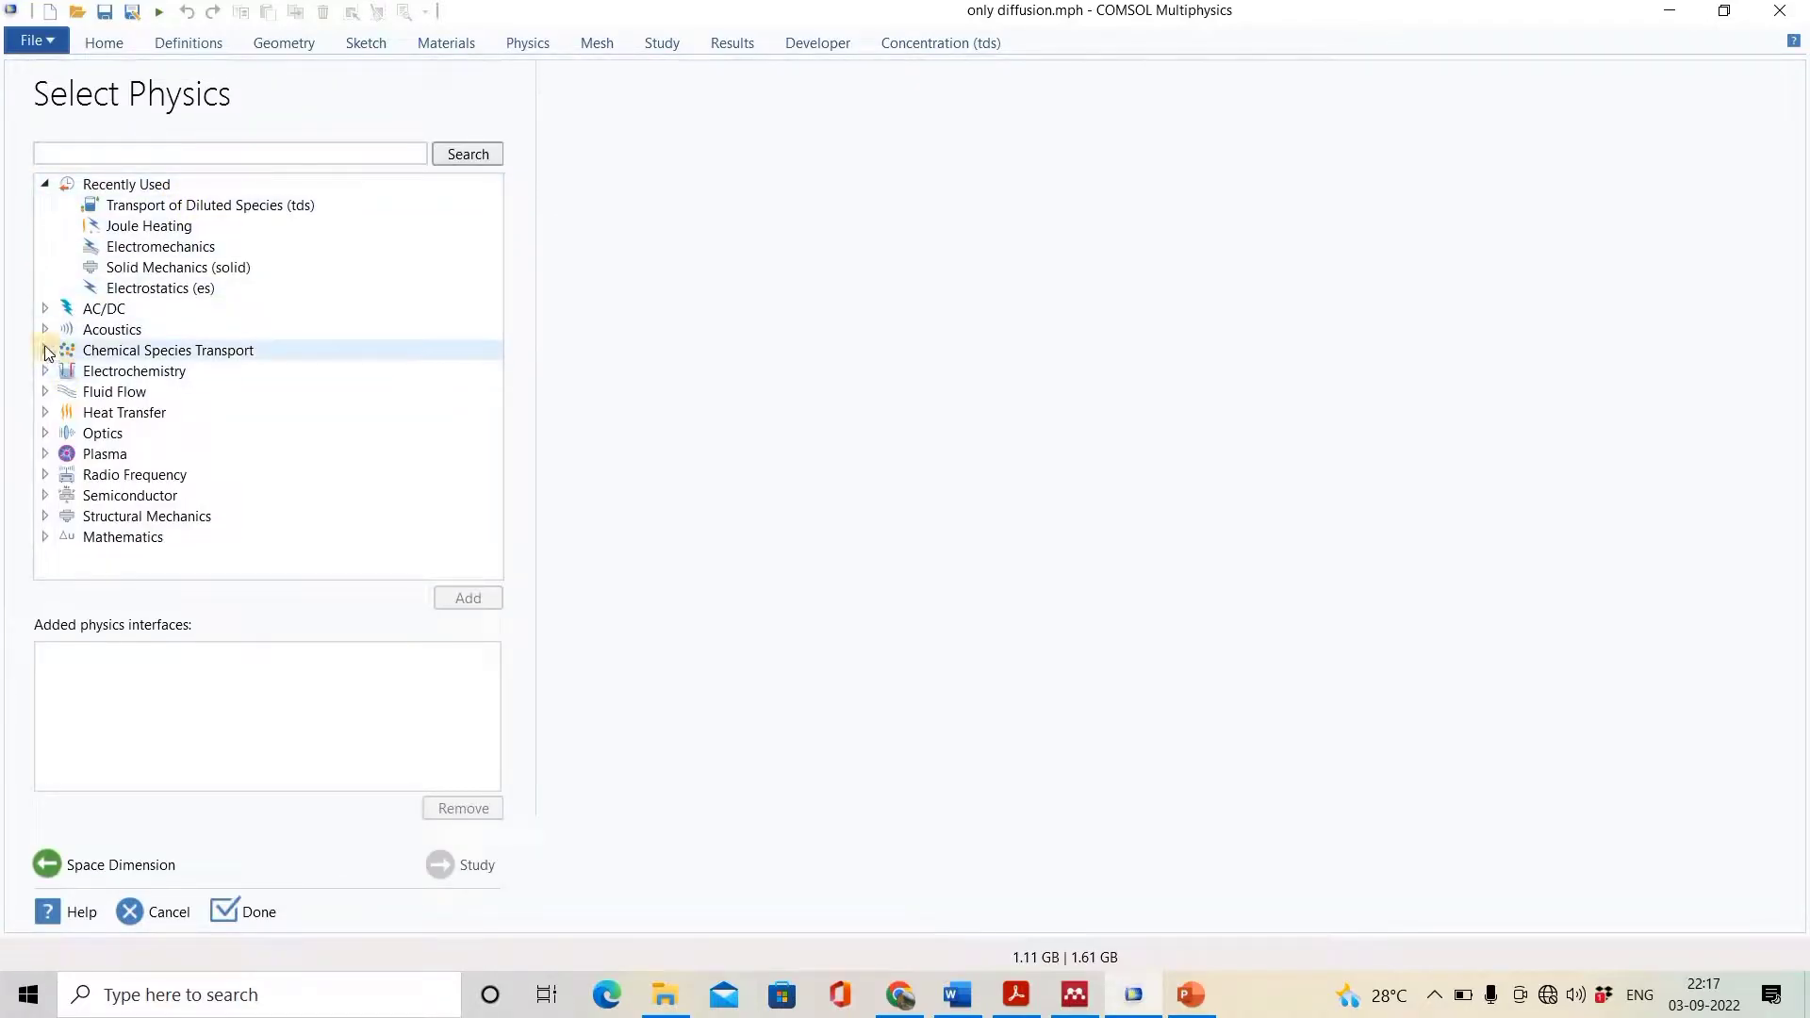
click(41, 349)
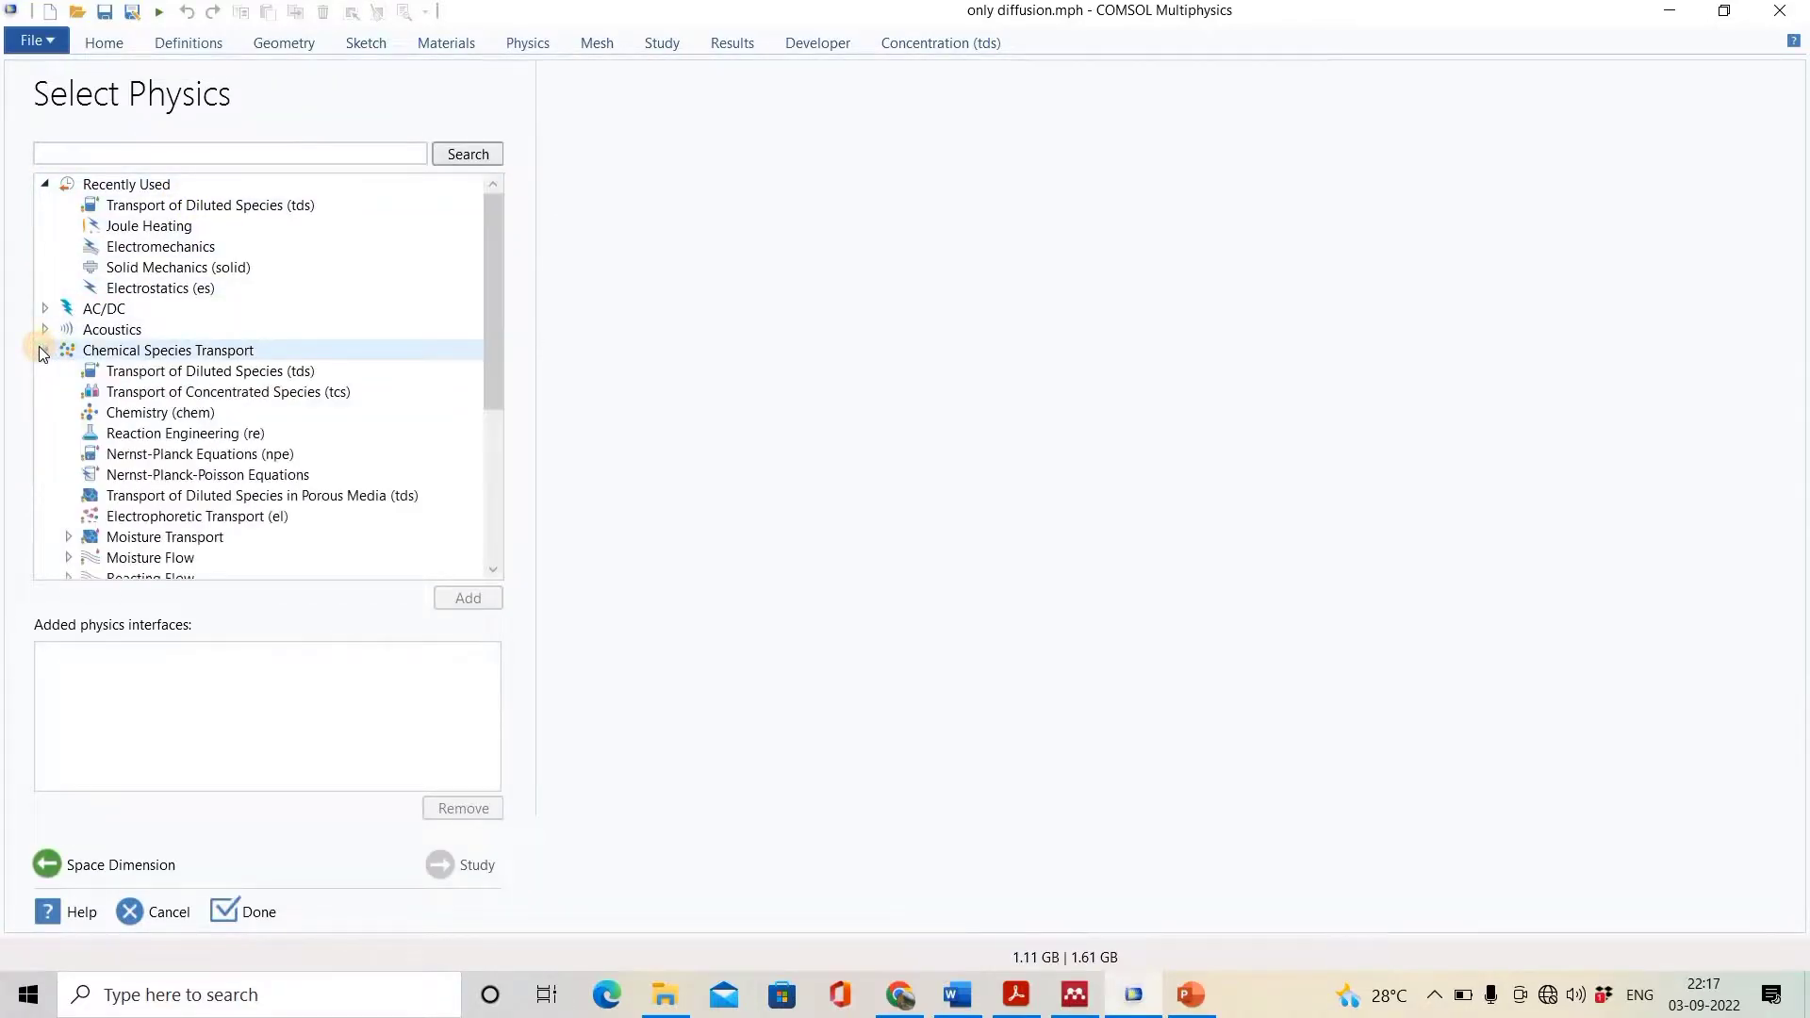
click(188, 374)
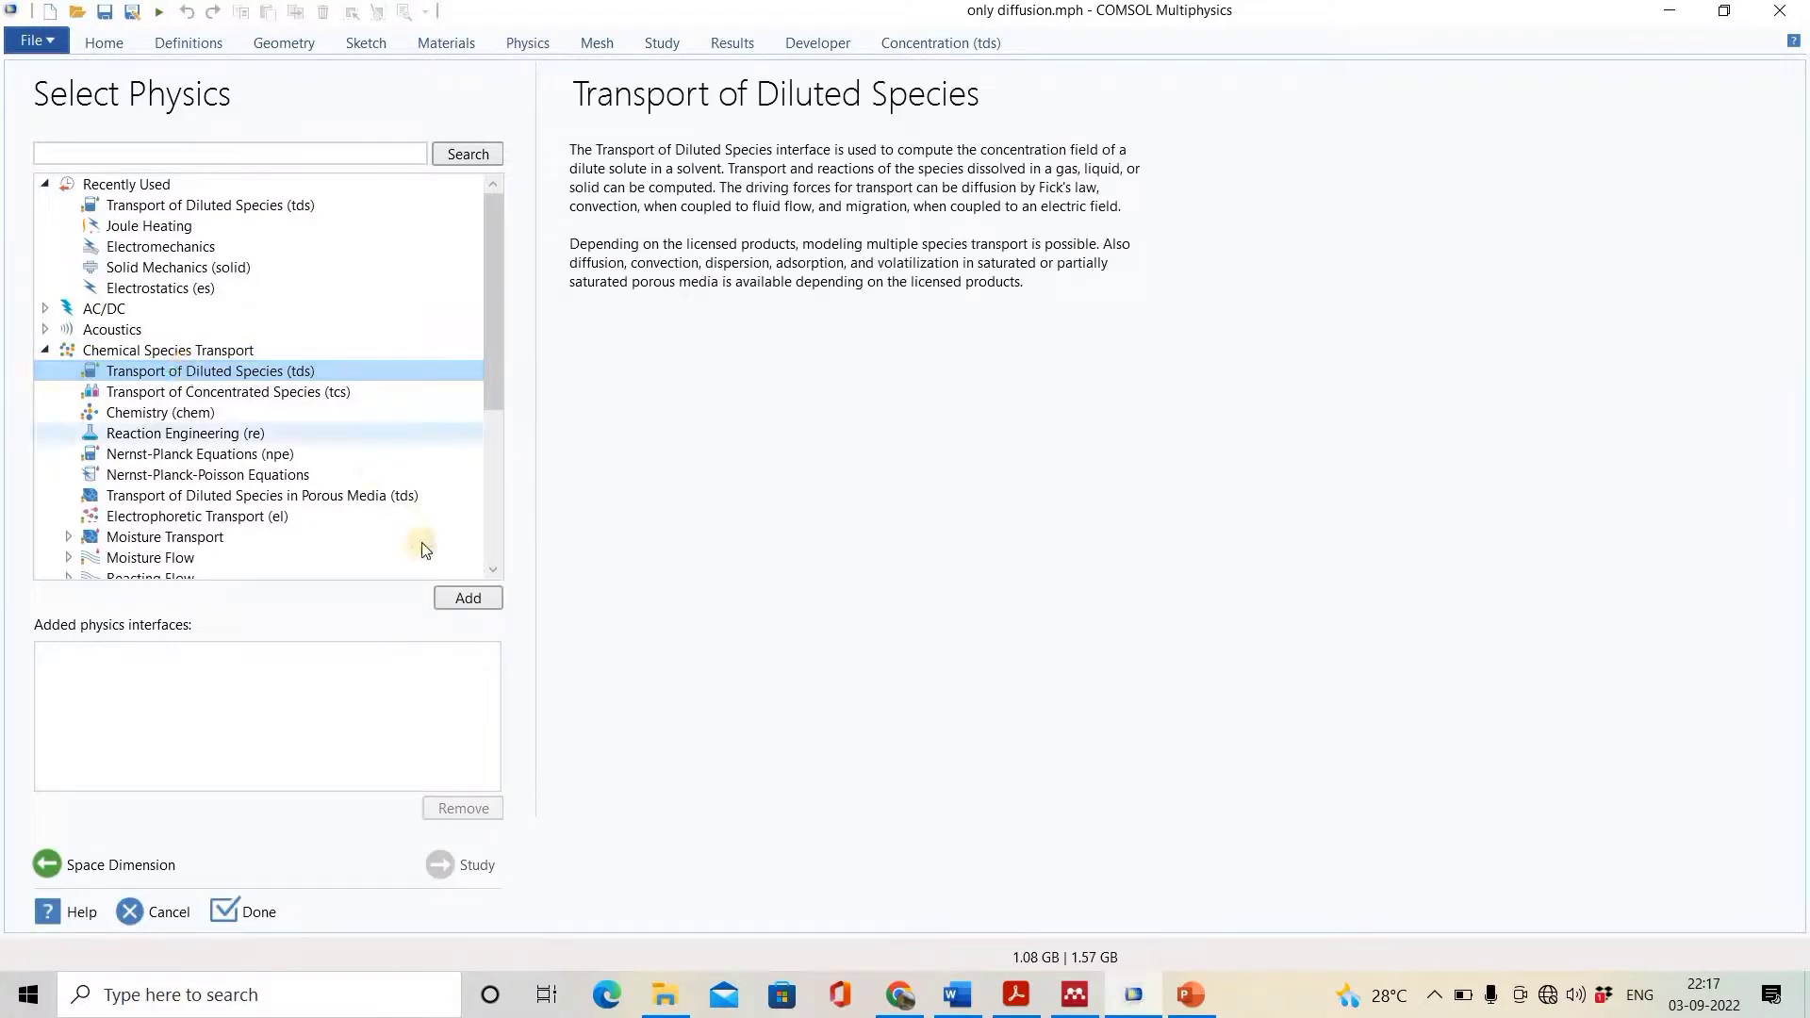
click(490, 601)
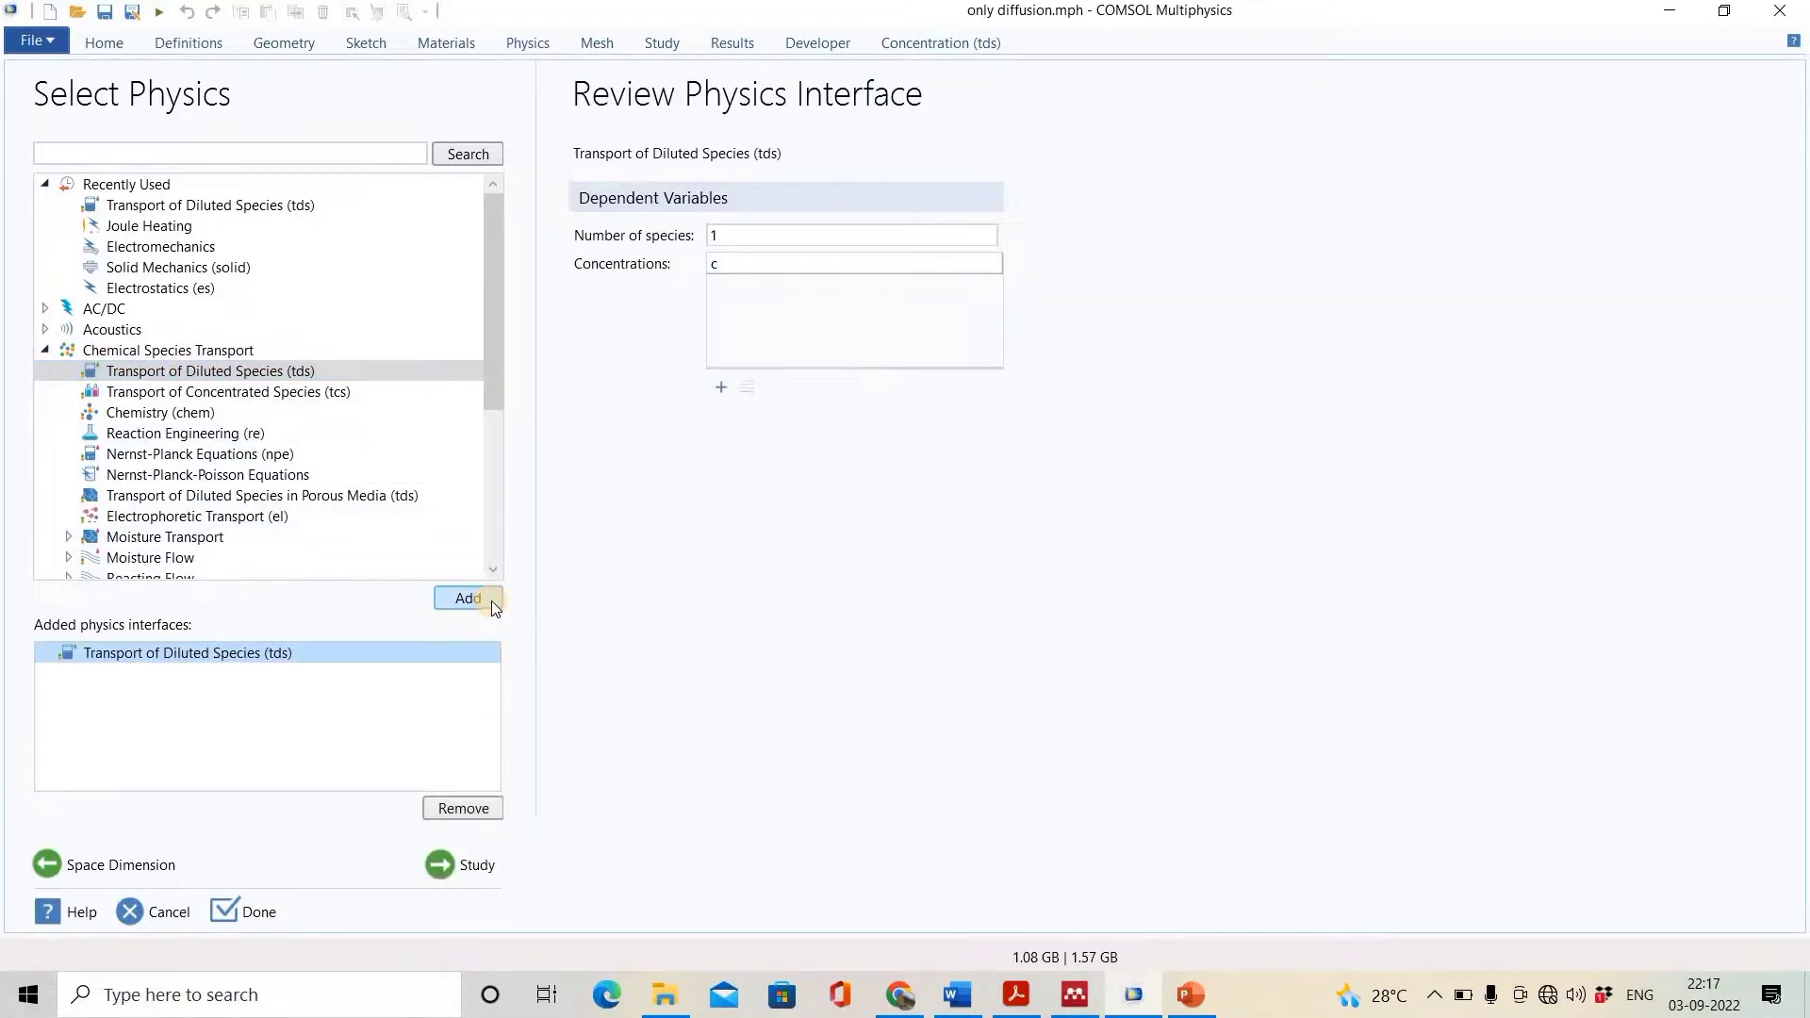
click(452, 869)
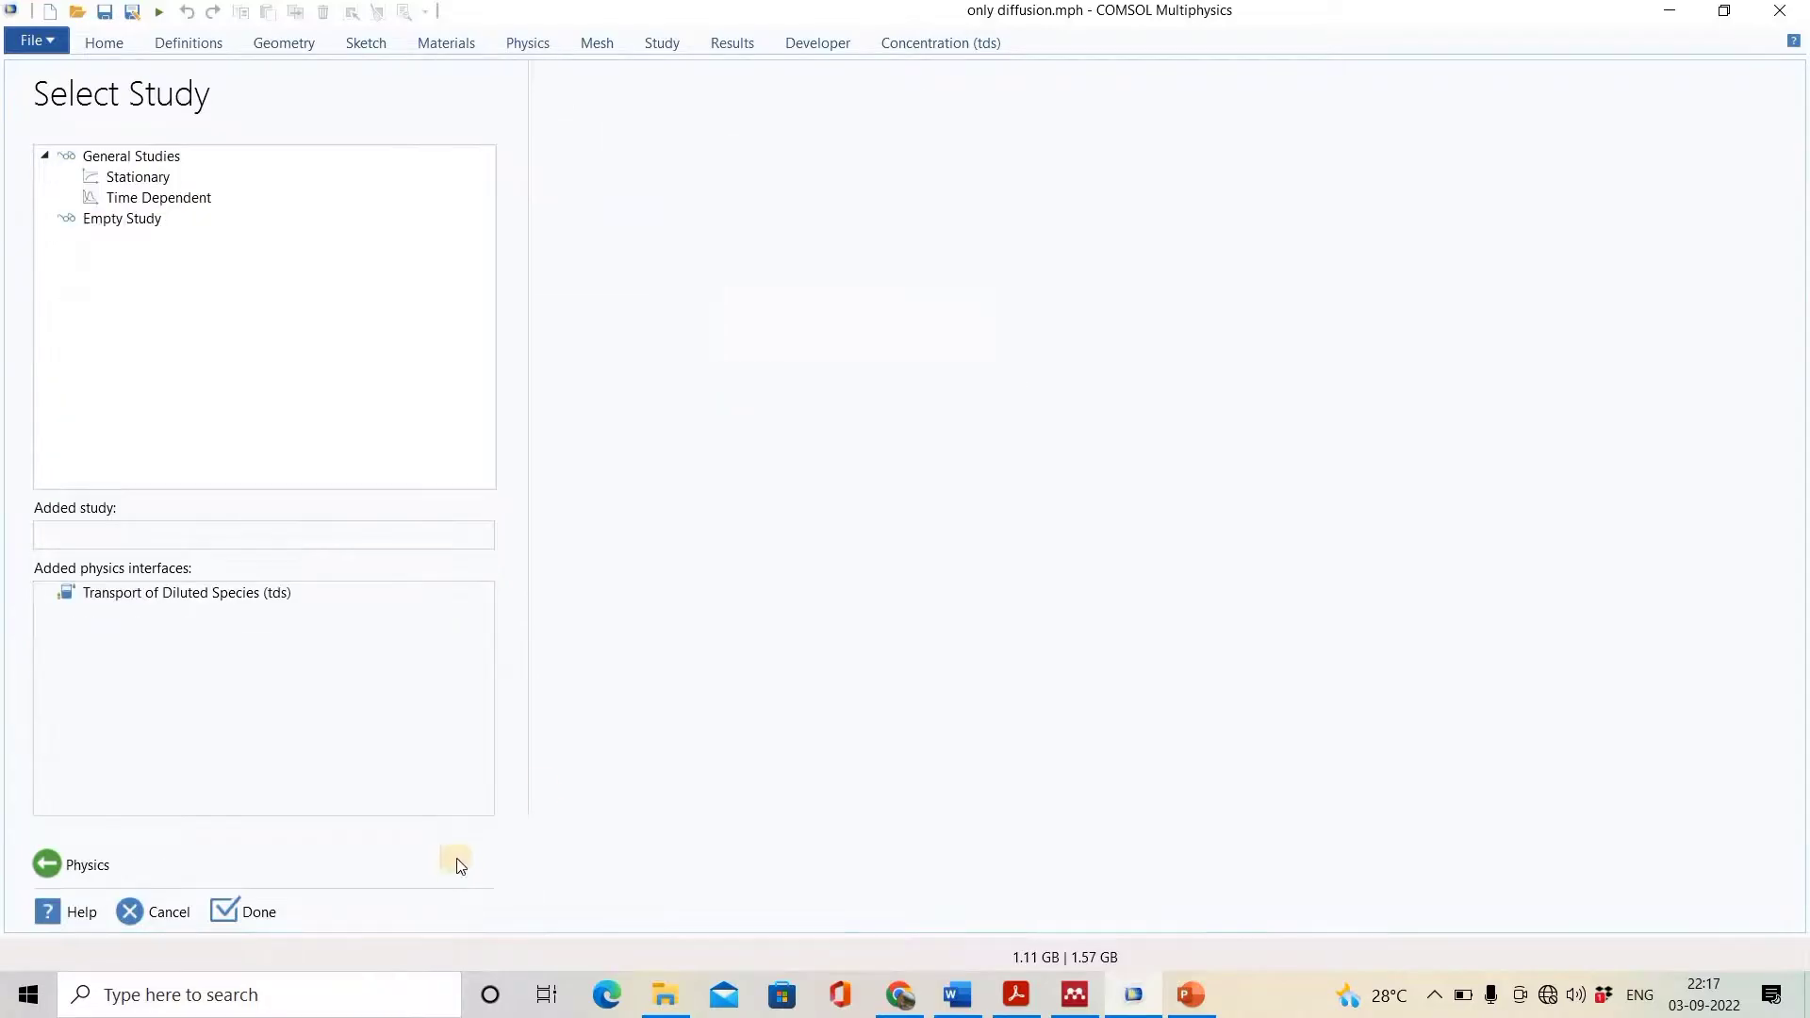
click(201, 195)
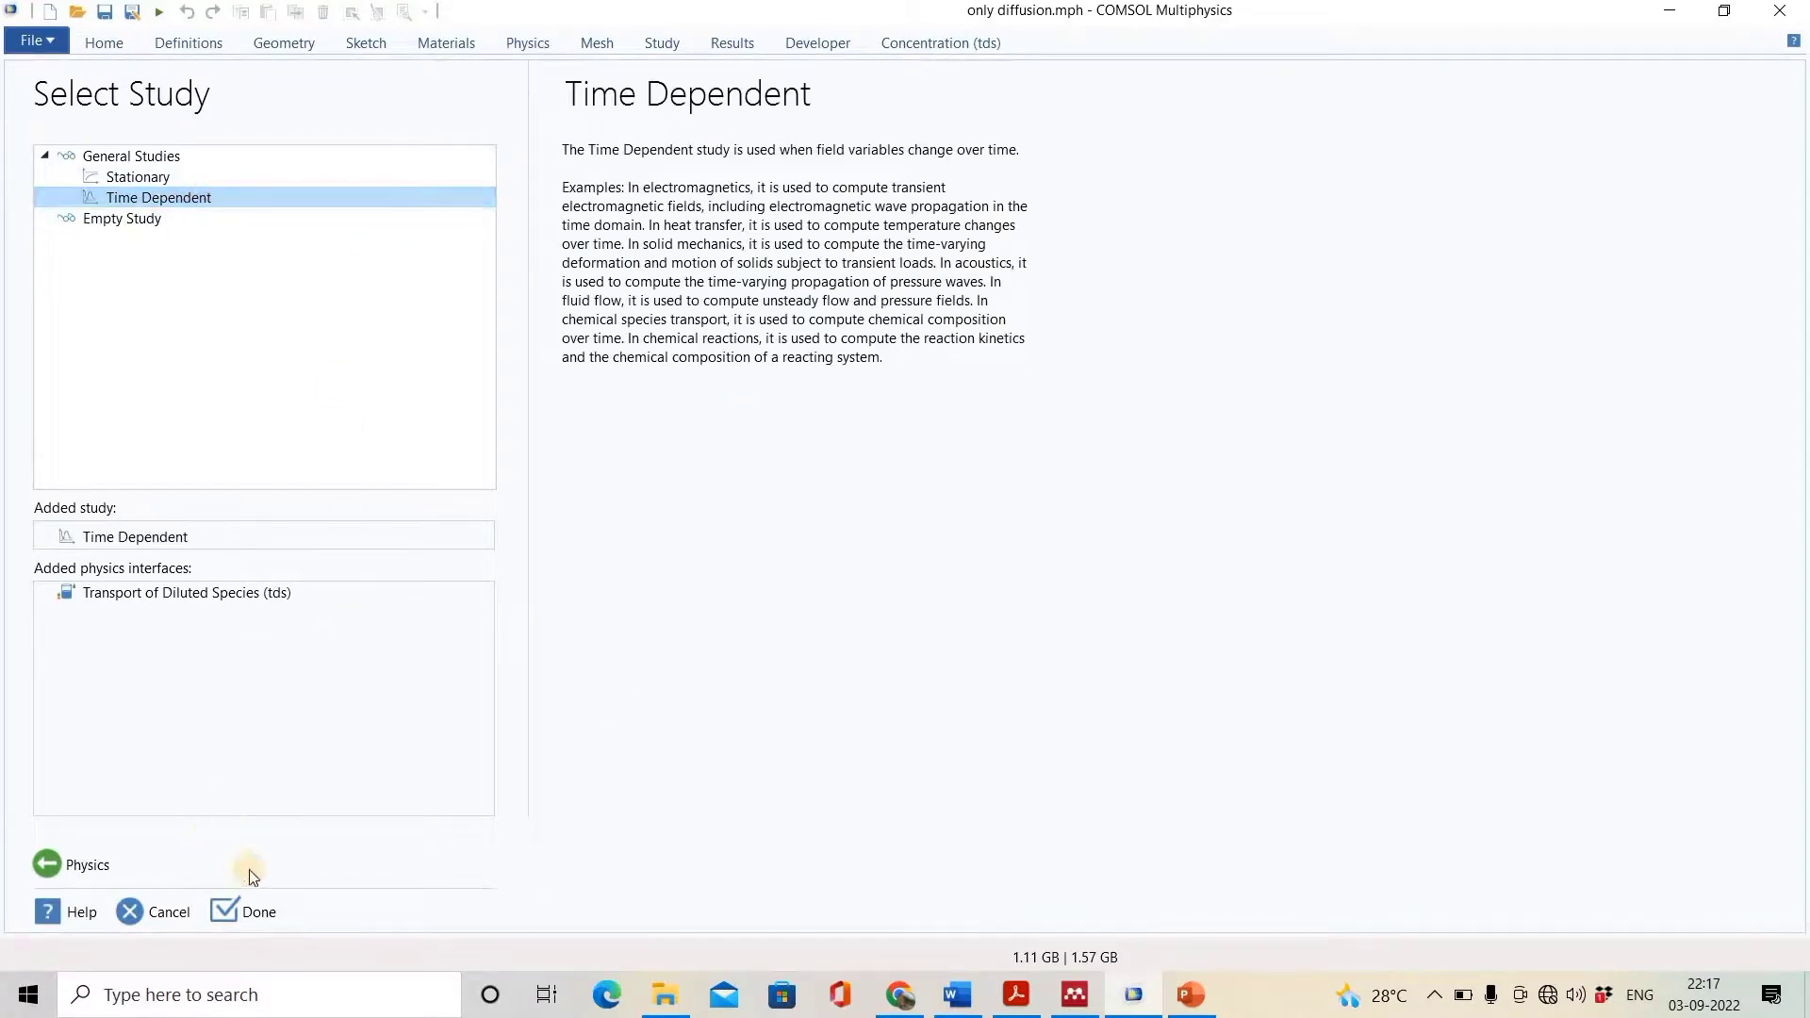
click(242, 912)
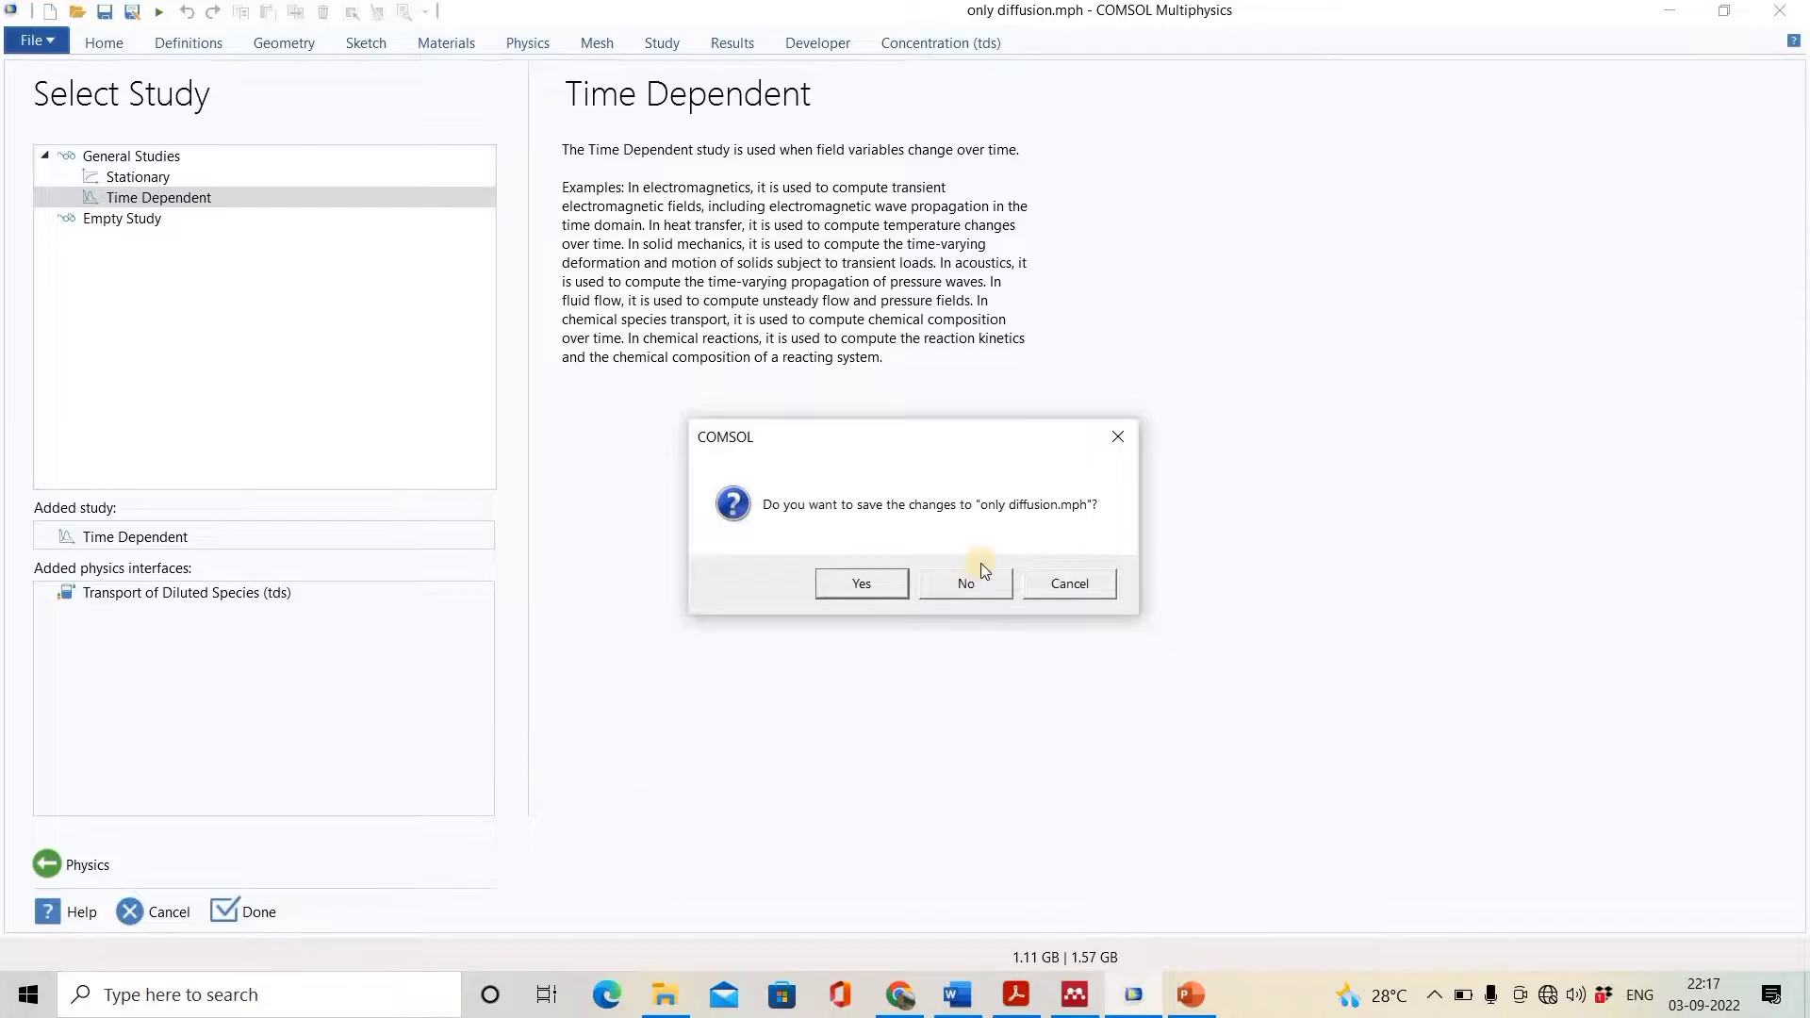
- Discard the old file's changes, add a circle, and set the geometry length unit to µm
click(943, 584)
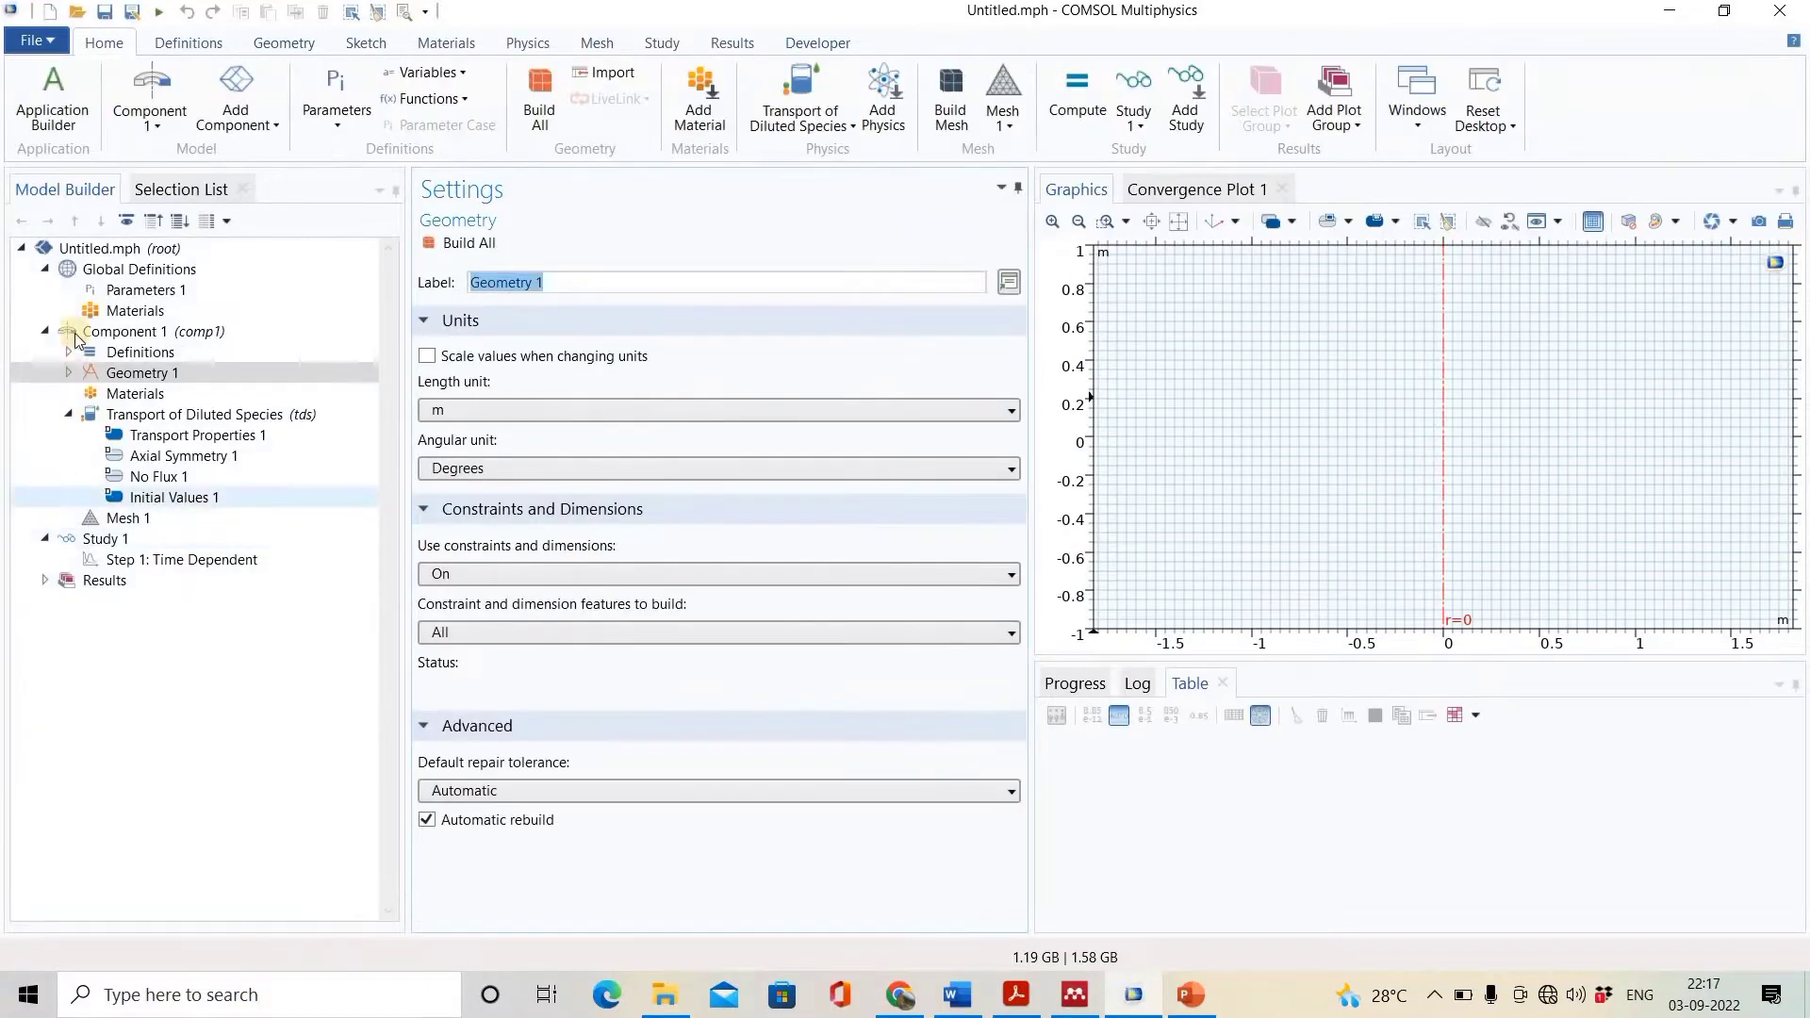
click(284, 44)
click(420, 79)
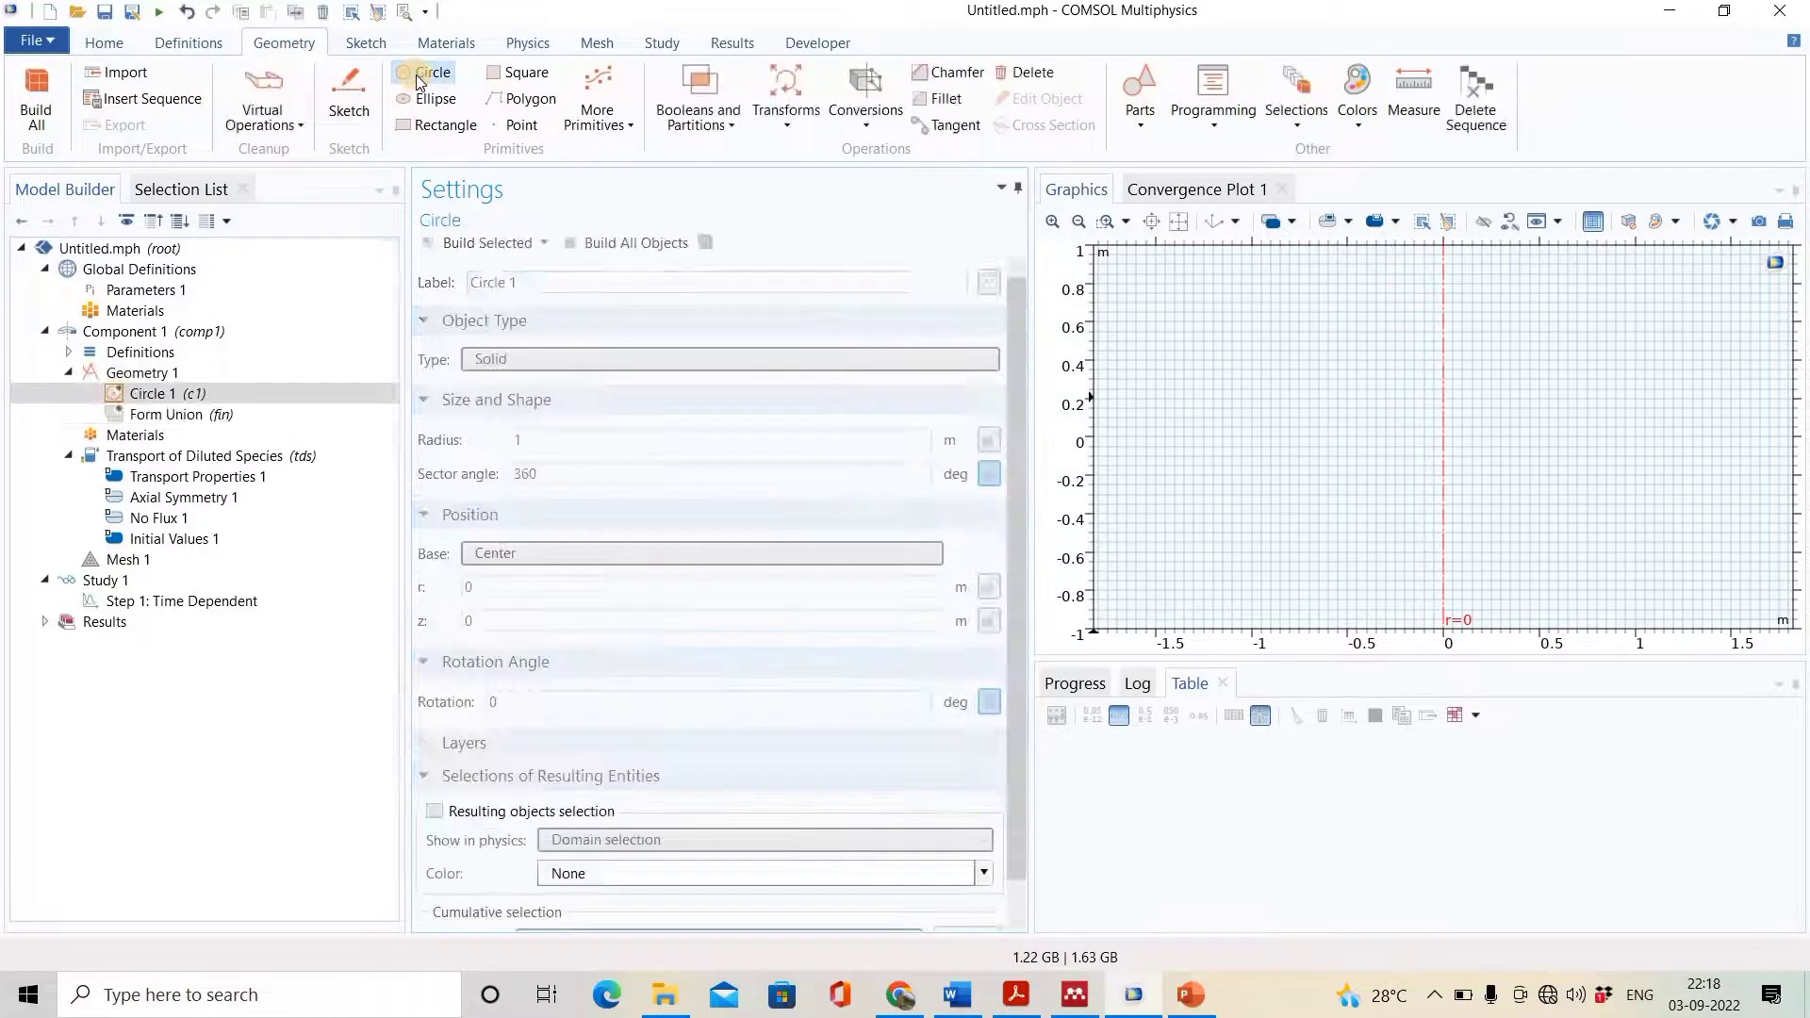
click(183, 372)
click(994, 410)
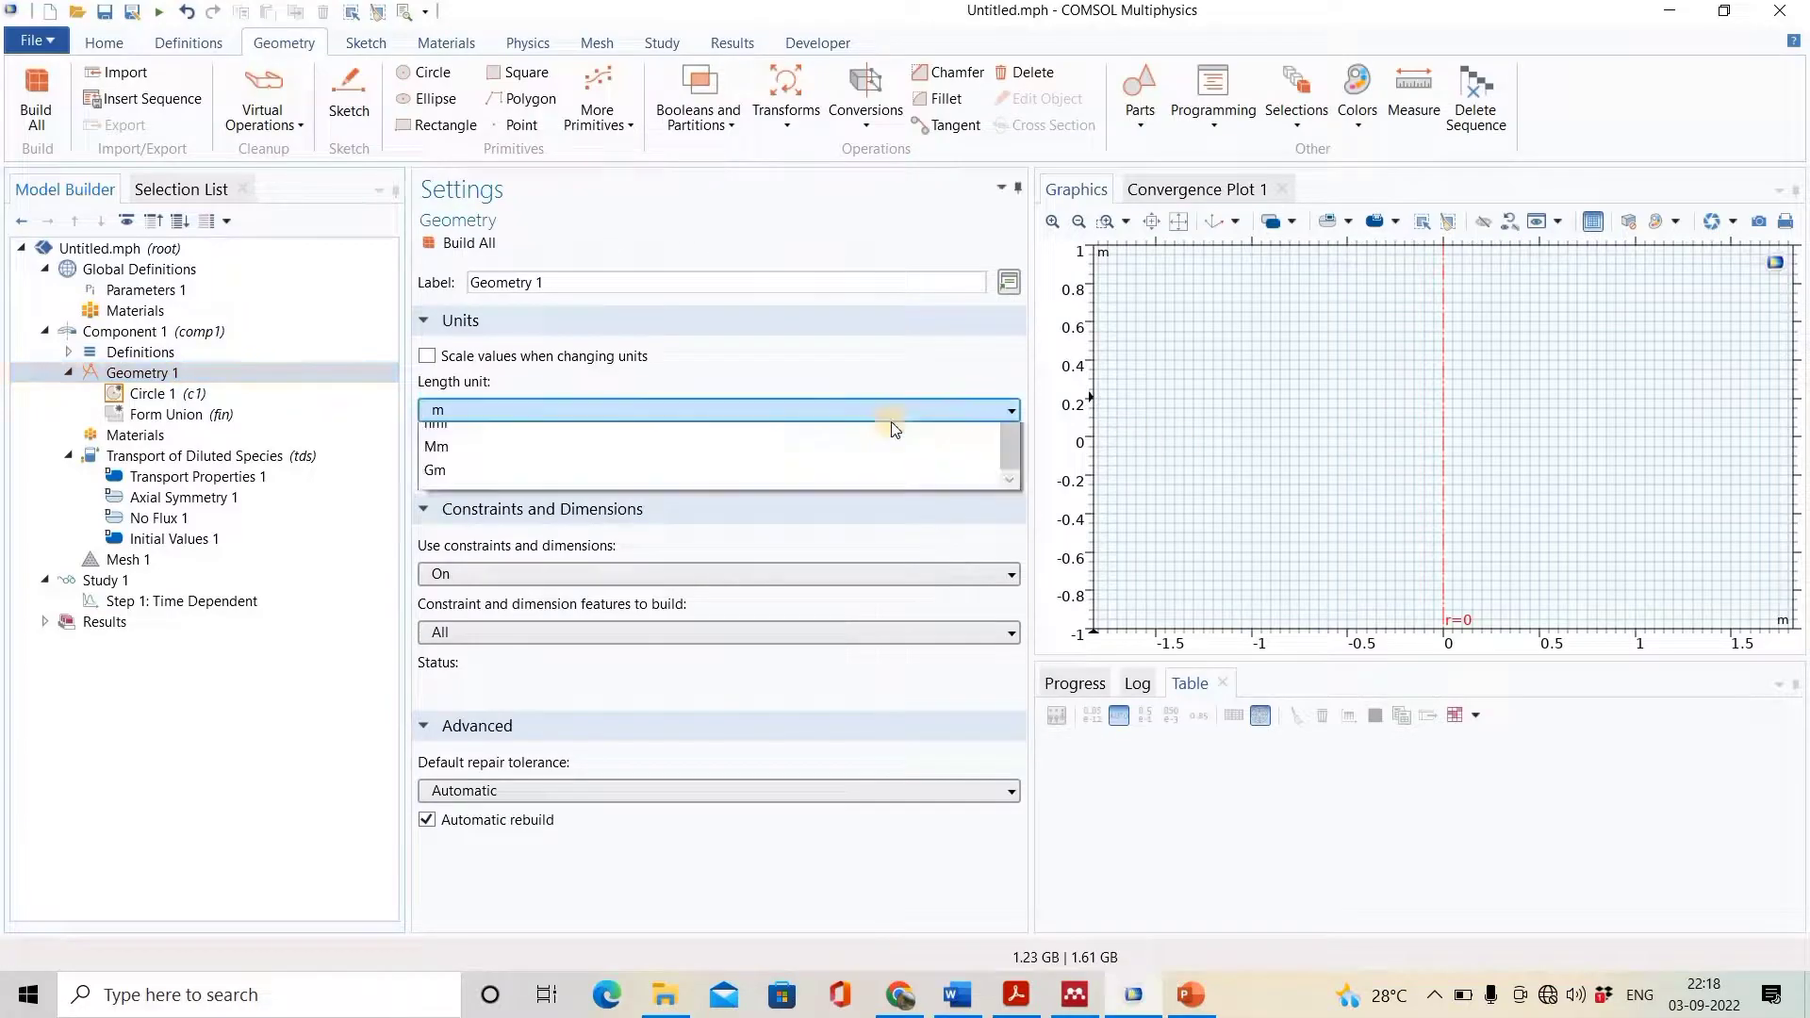
click(515, 436)
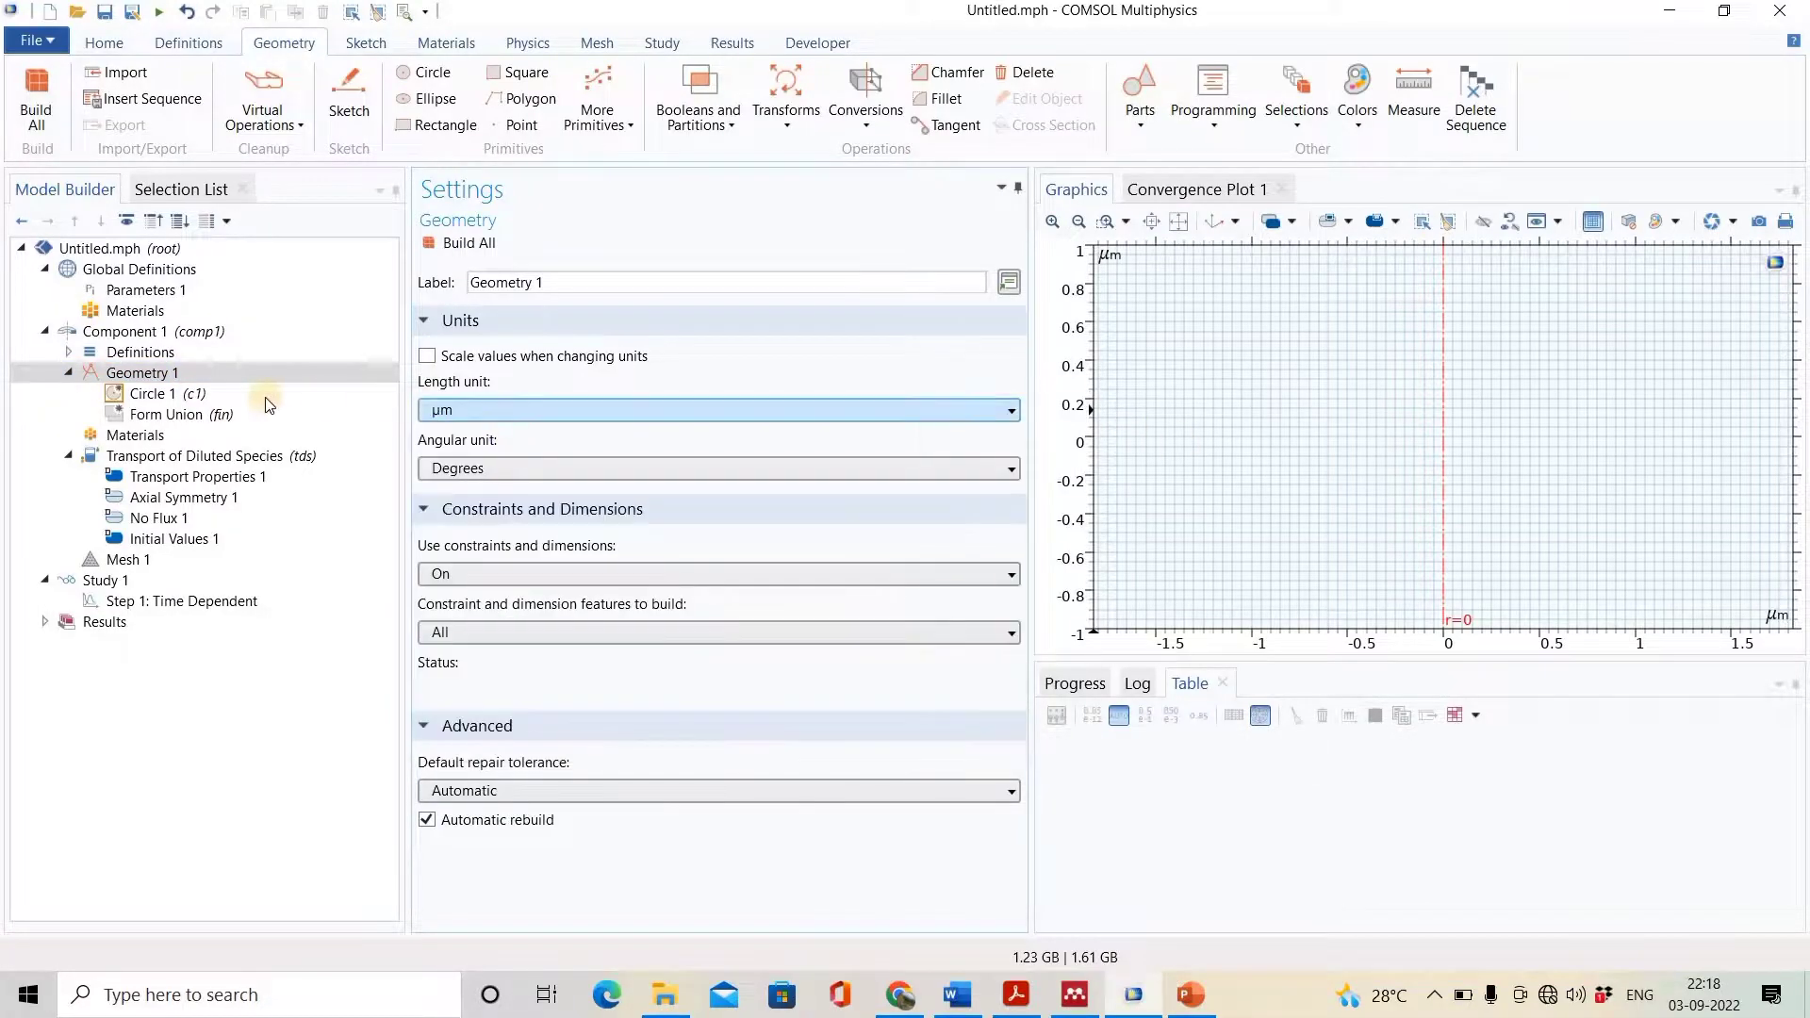
- Give Circle 1 radius 100 and sector angle 90°, then build it
click(244, 397)
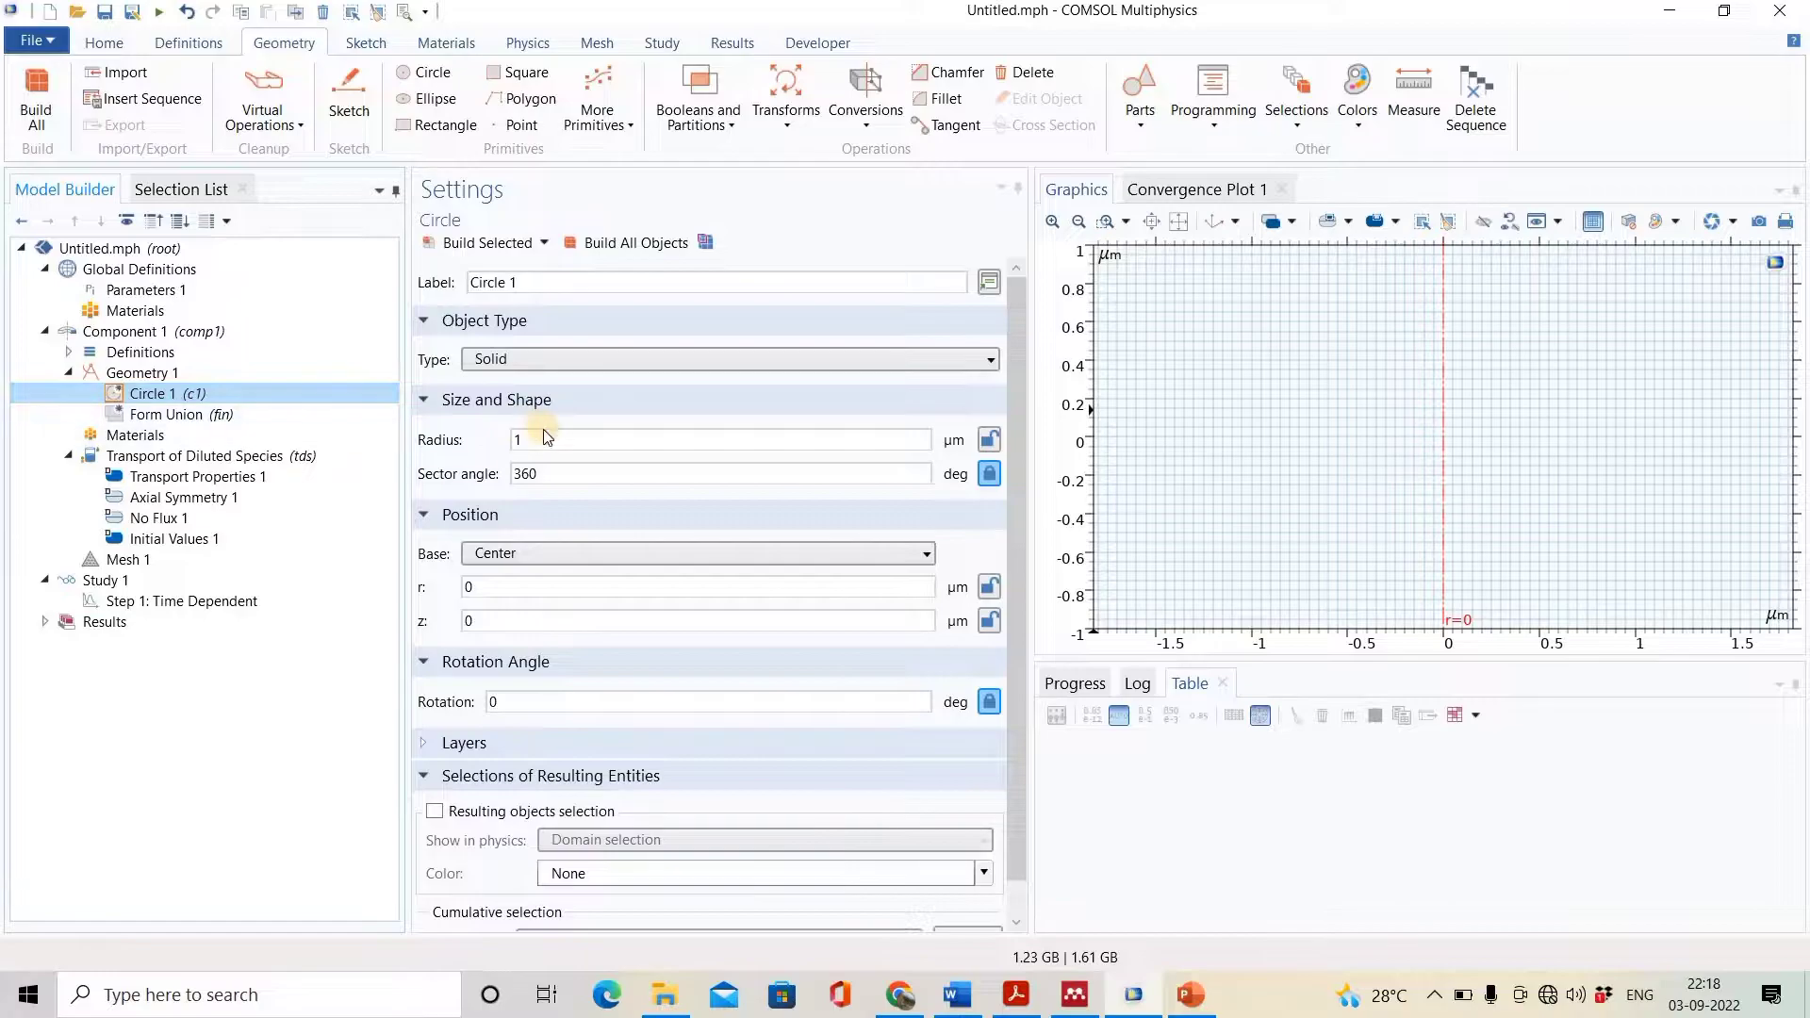
click(581, 438)
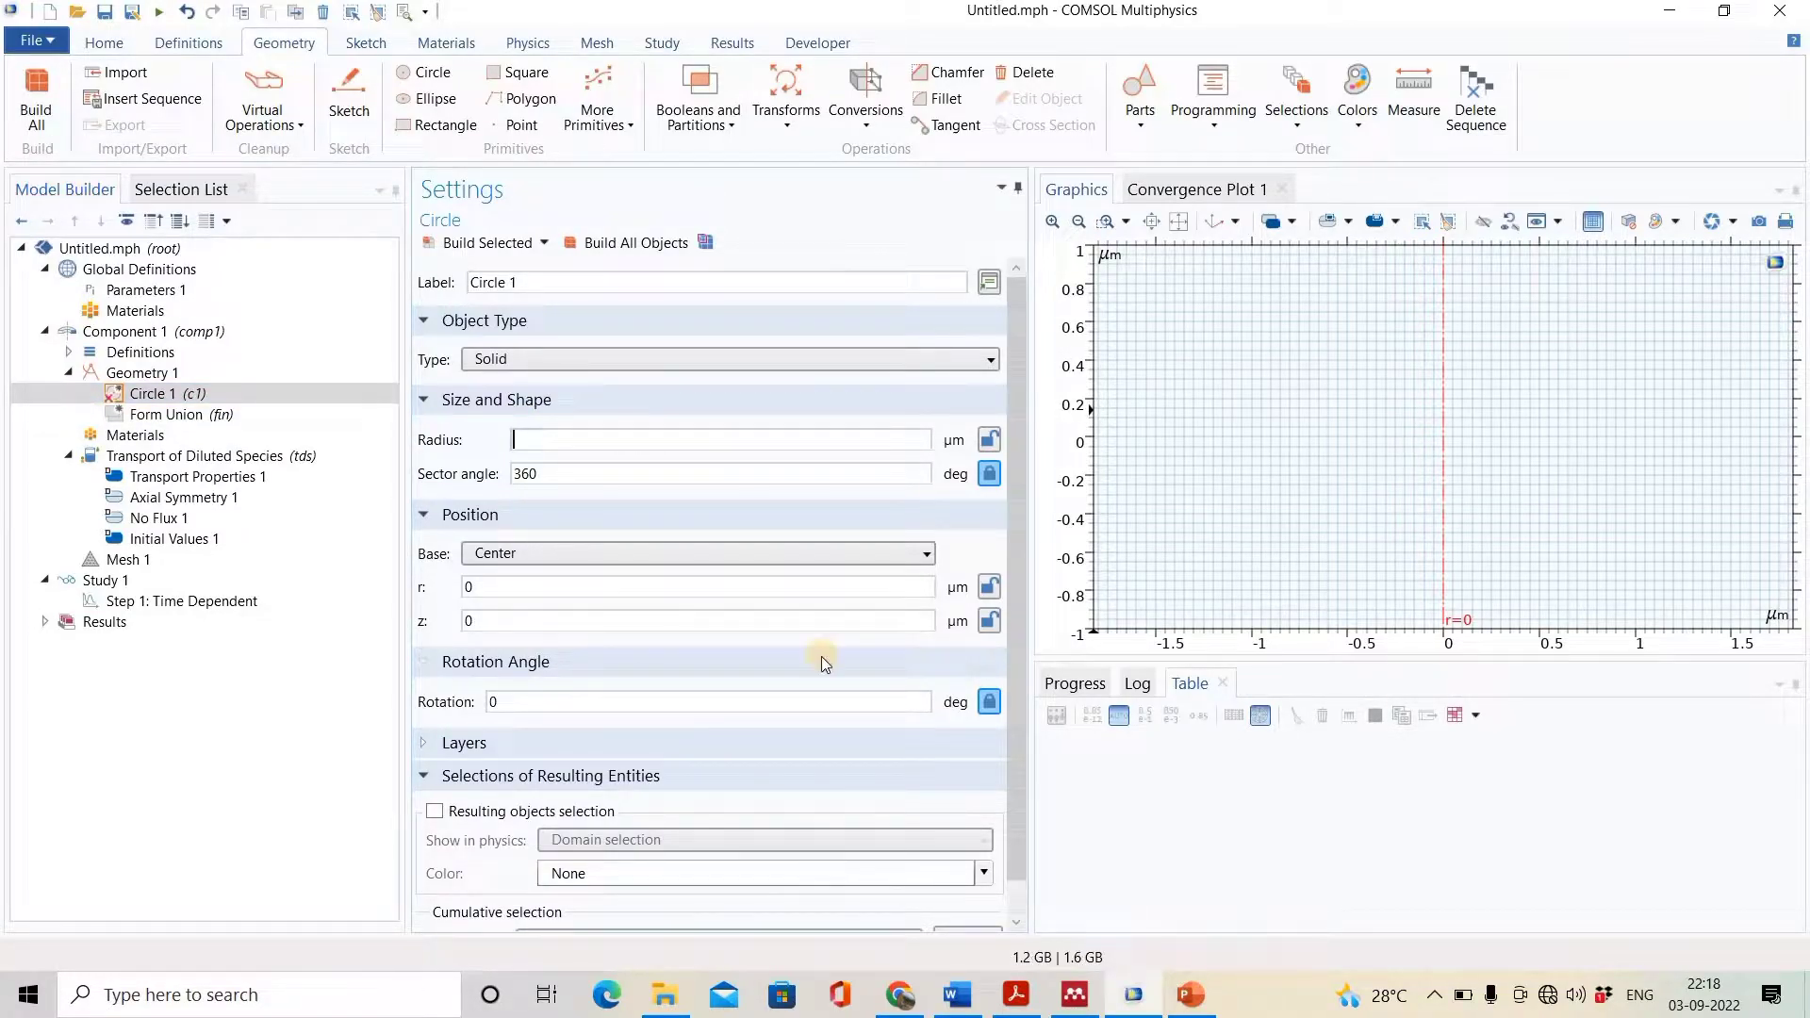
text(100)
drag(584, 474, 468, 478)
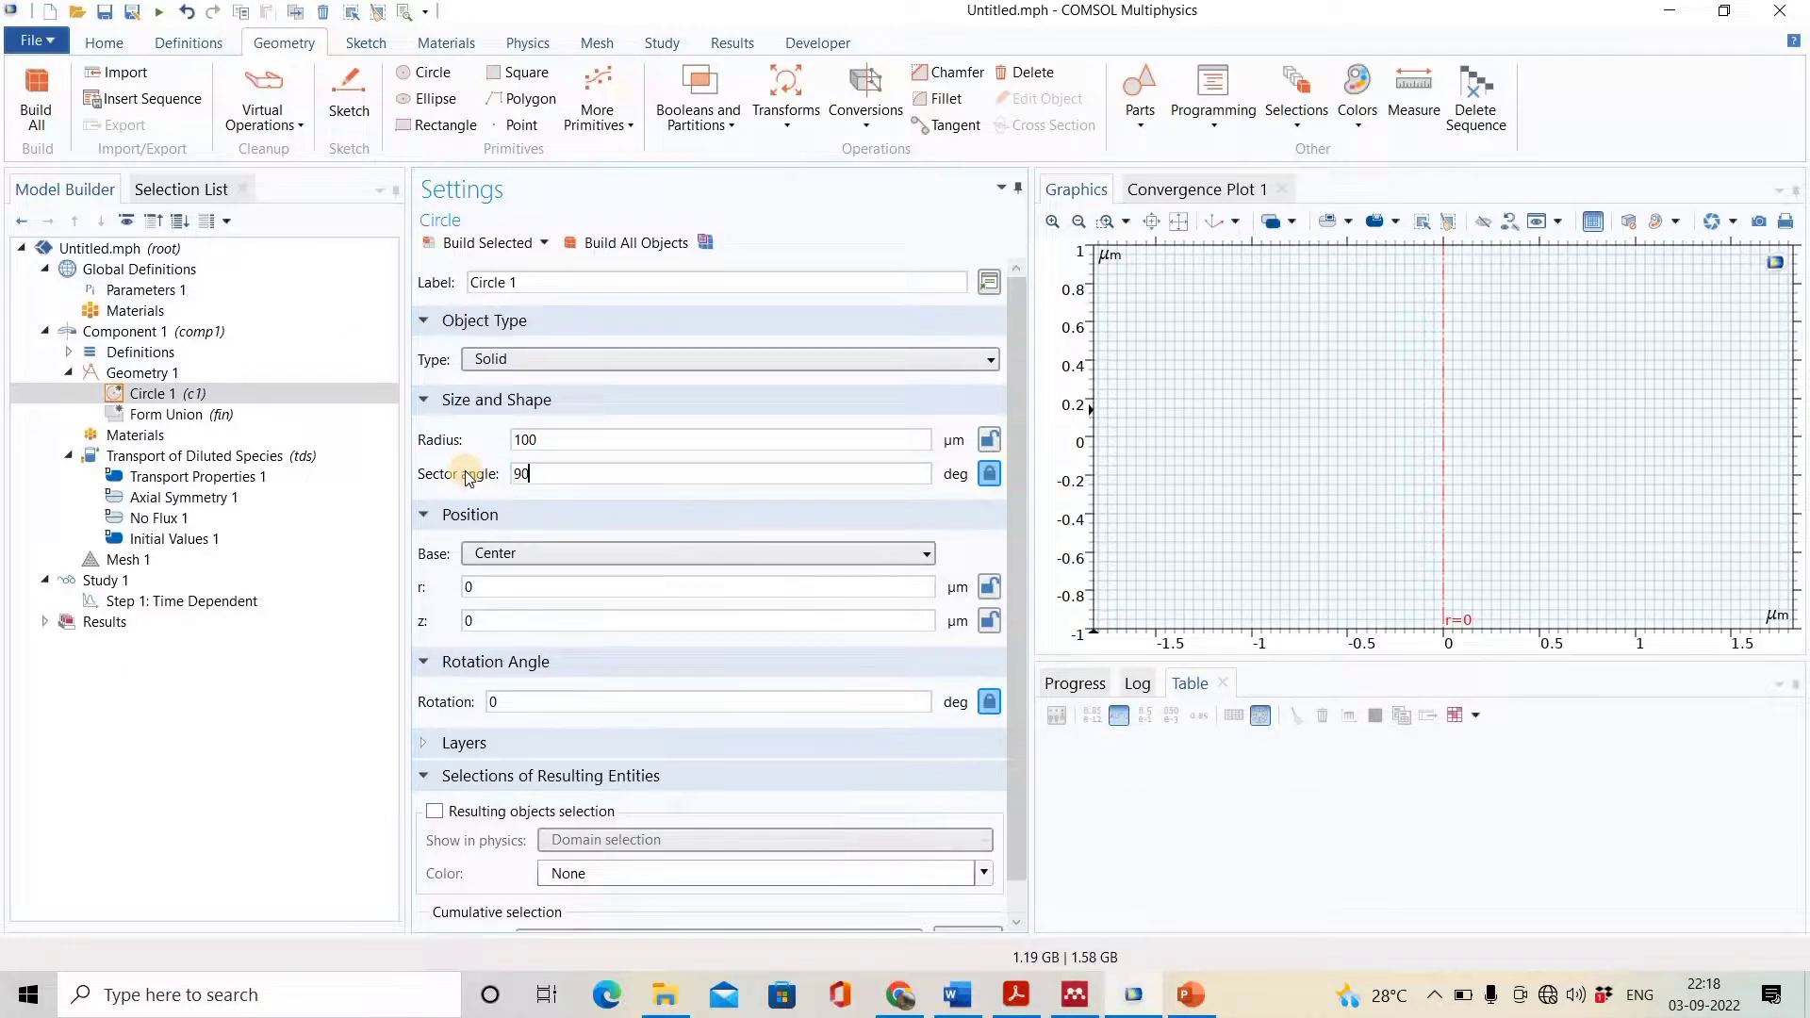
text(90)
click(453, 243)
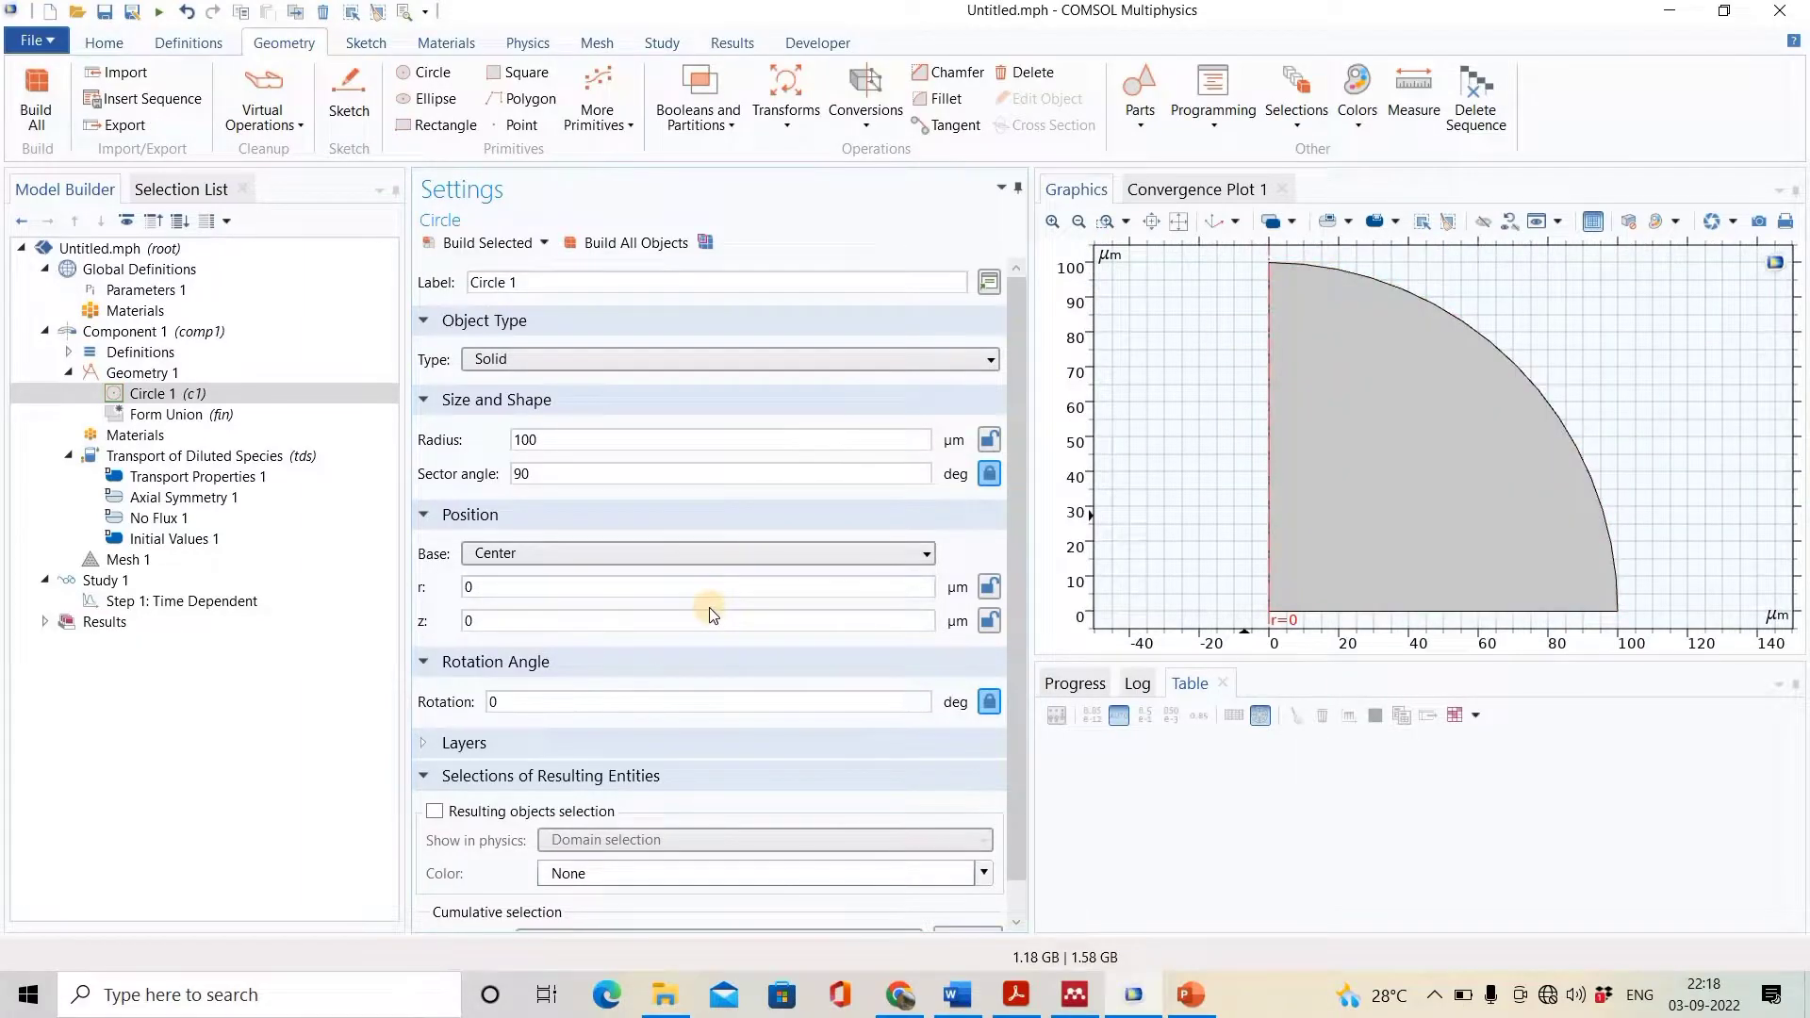
click(342, 399)
- Add Circle 2 with radius 120 µm and a 90° sector, and build it
click(427, 73)
click(658, 435)
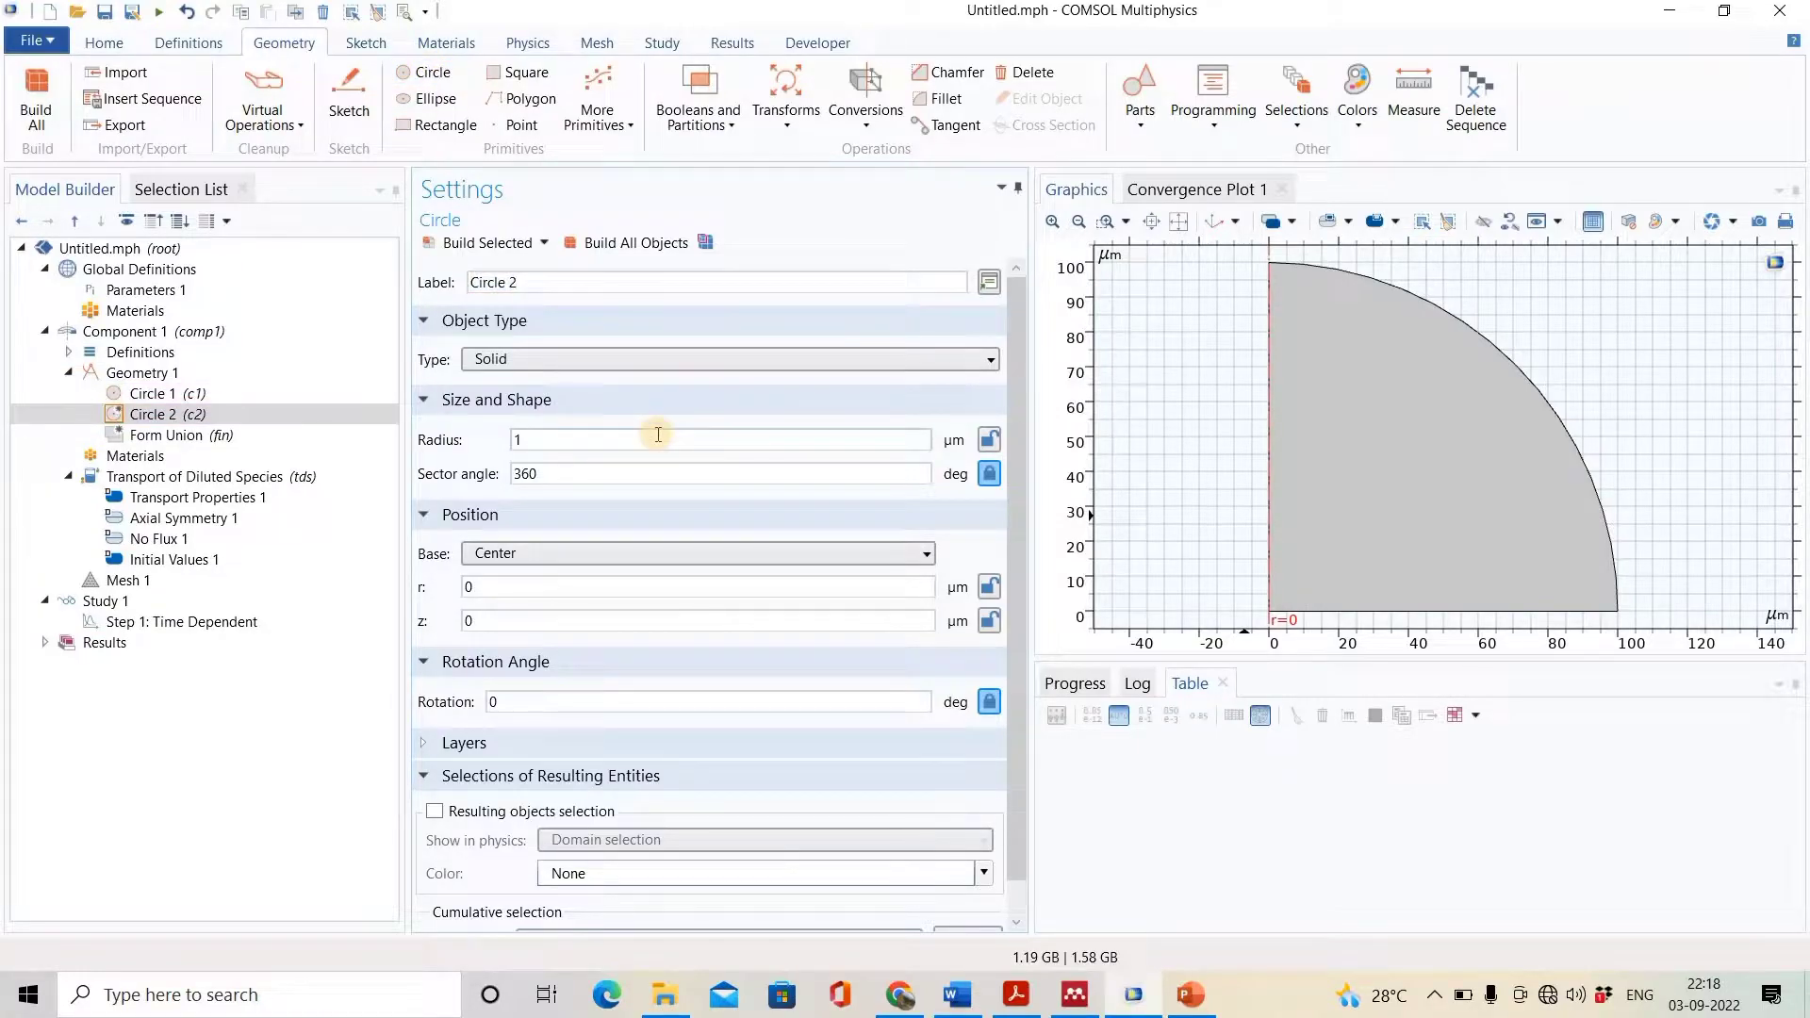
text(20)
key(Tab)
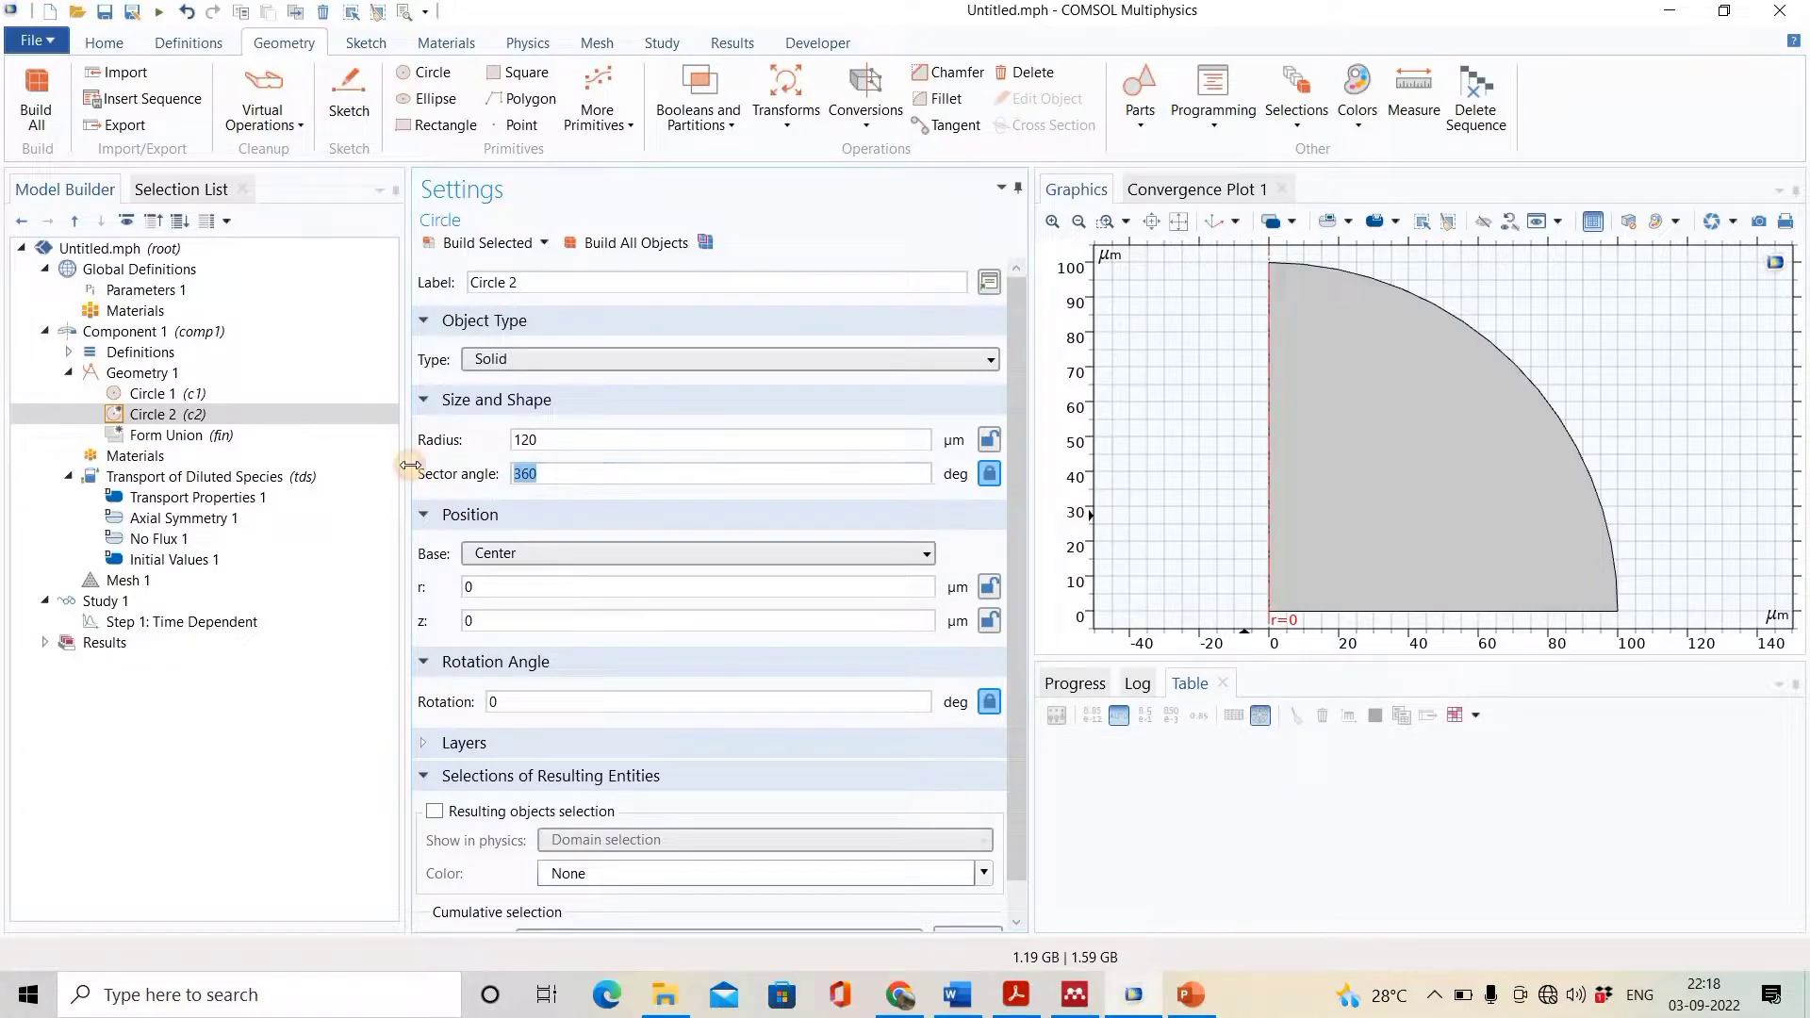
click(487, 244)
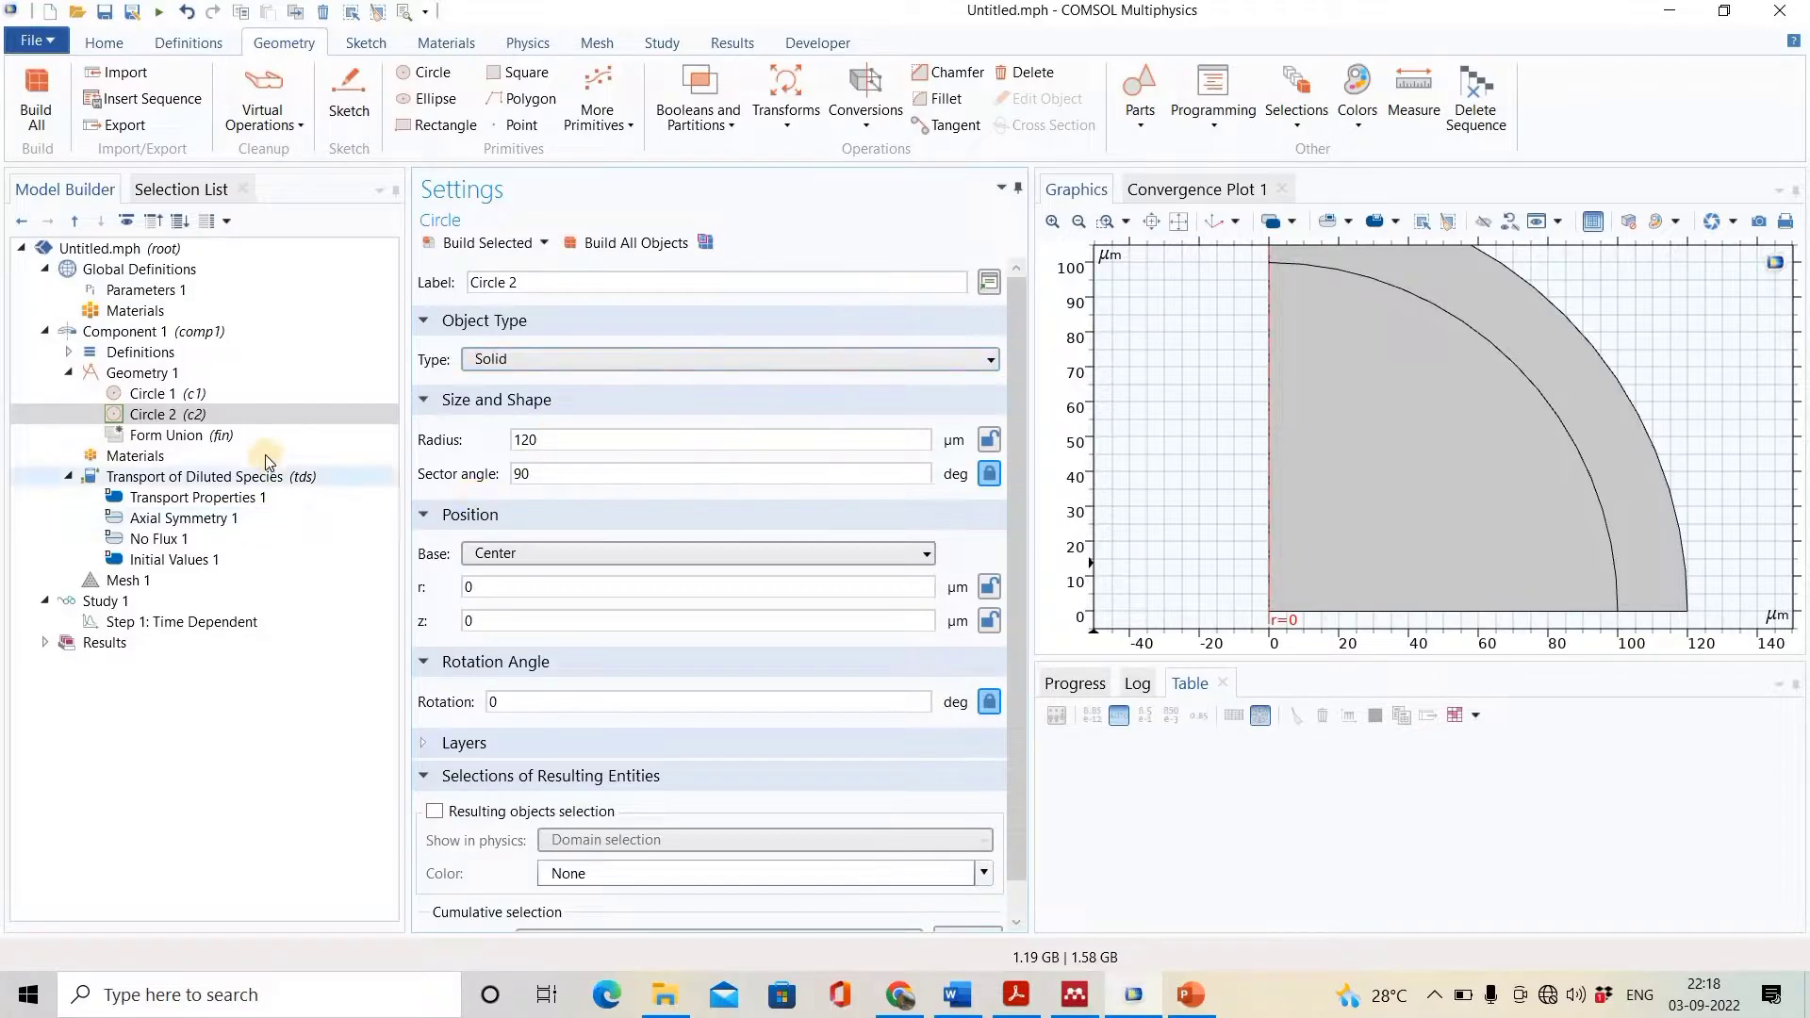
- Subtract circle c1 from c2 with a Difference, build it, and fit the ring in view
click(226, 377)
right_click(226, 377)
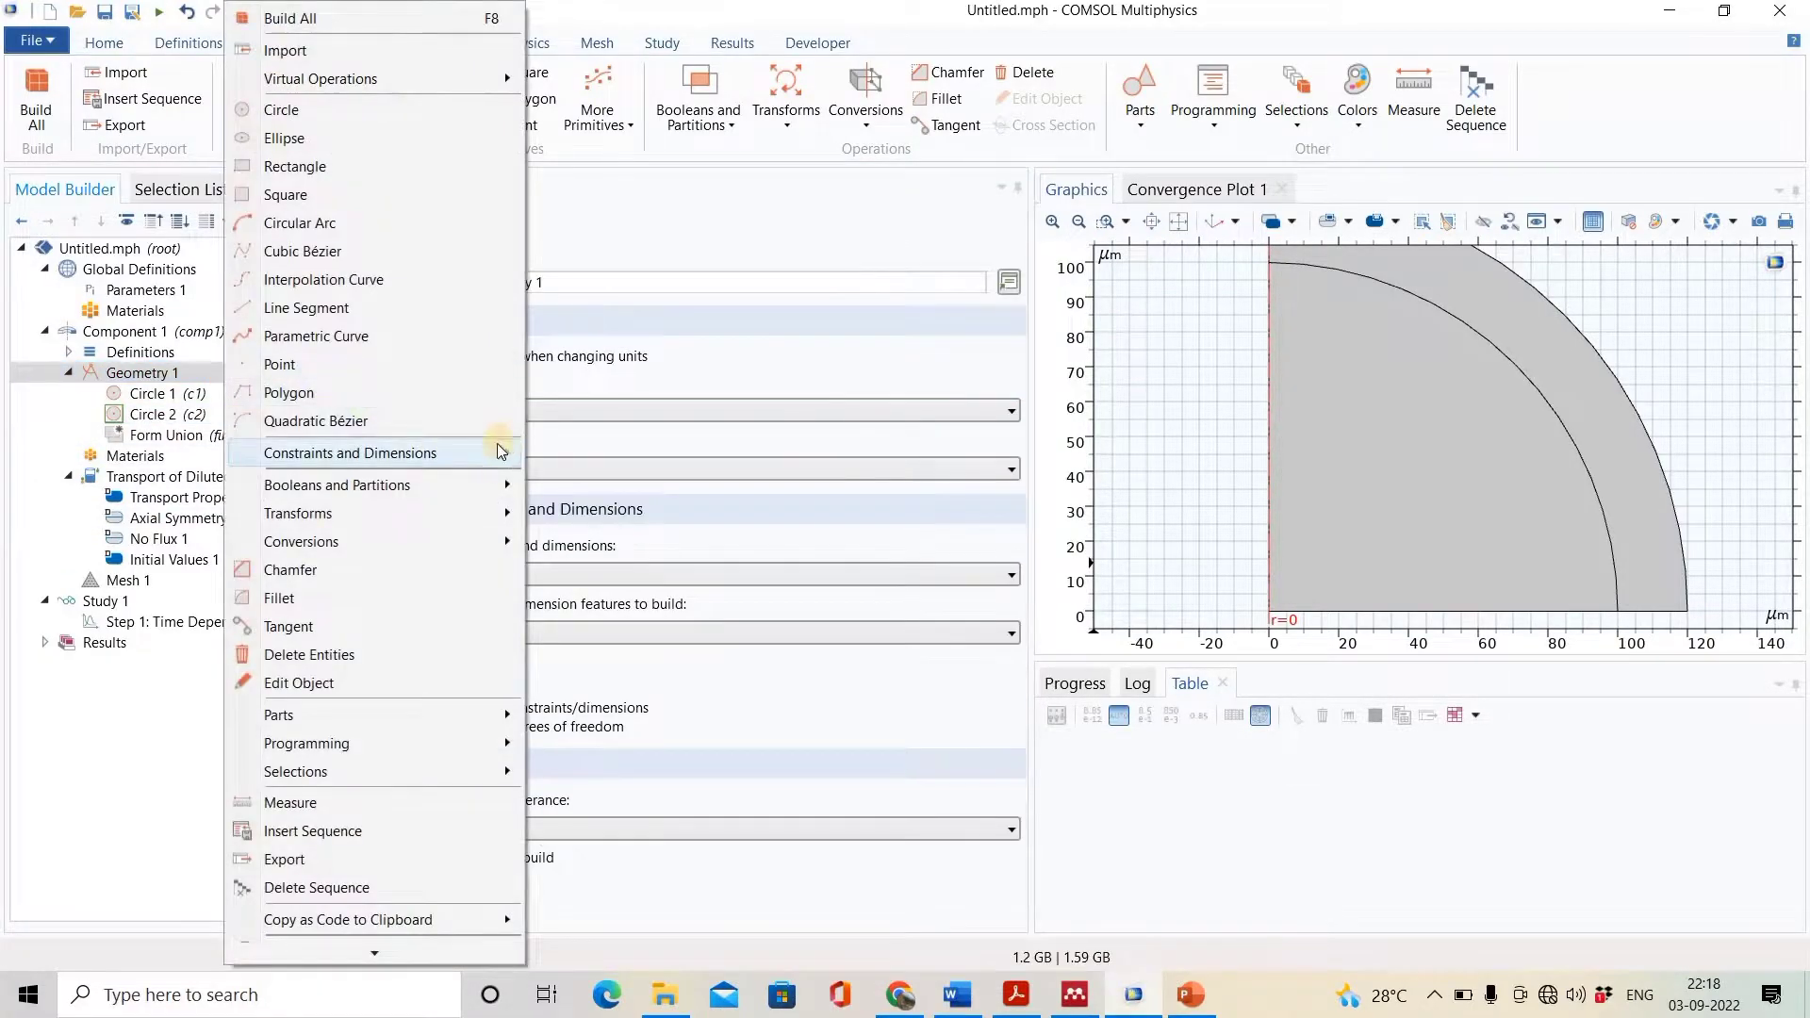
mouse_move(490, 482)
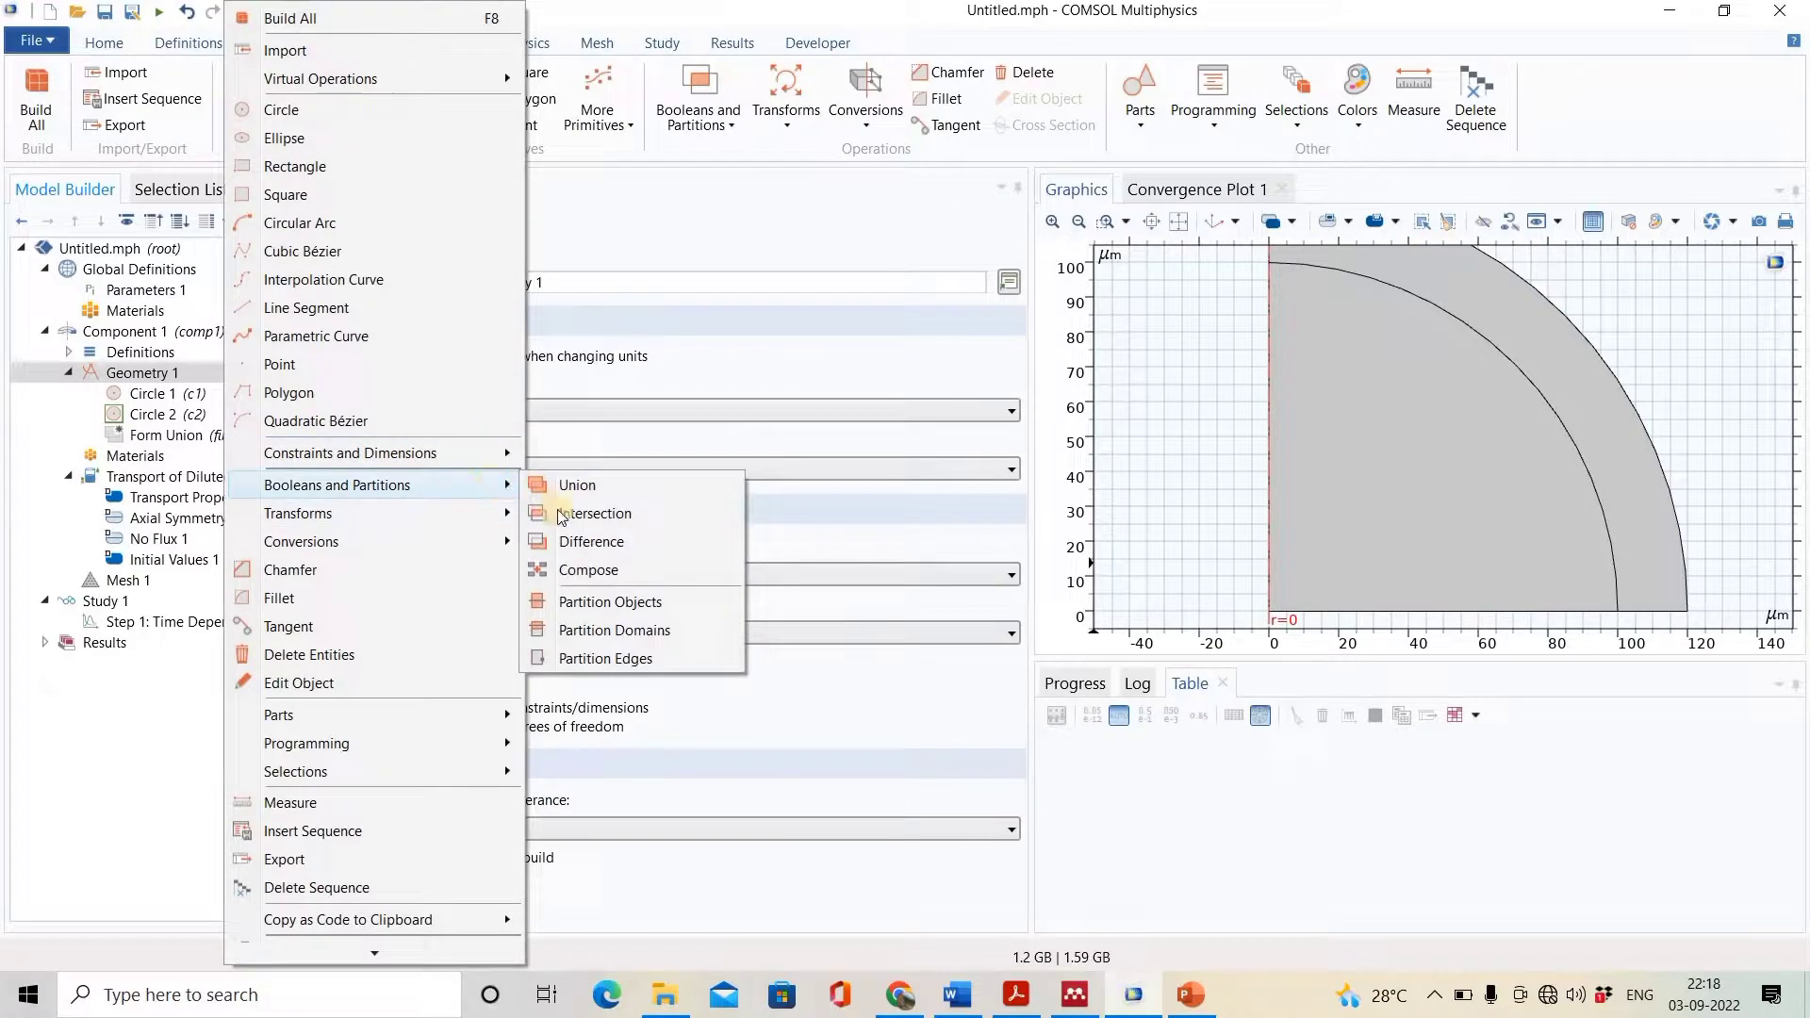
click(601, 545)
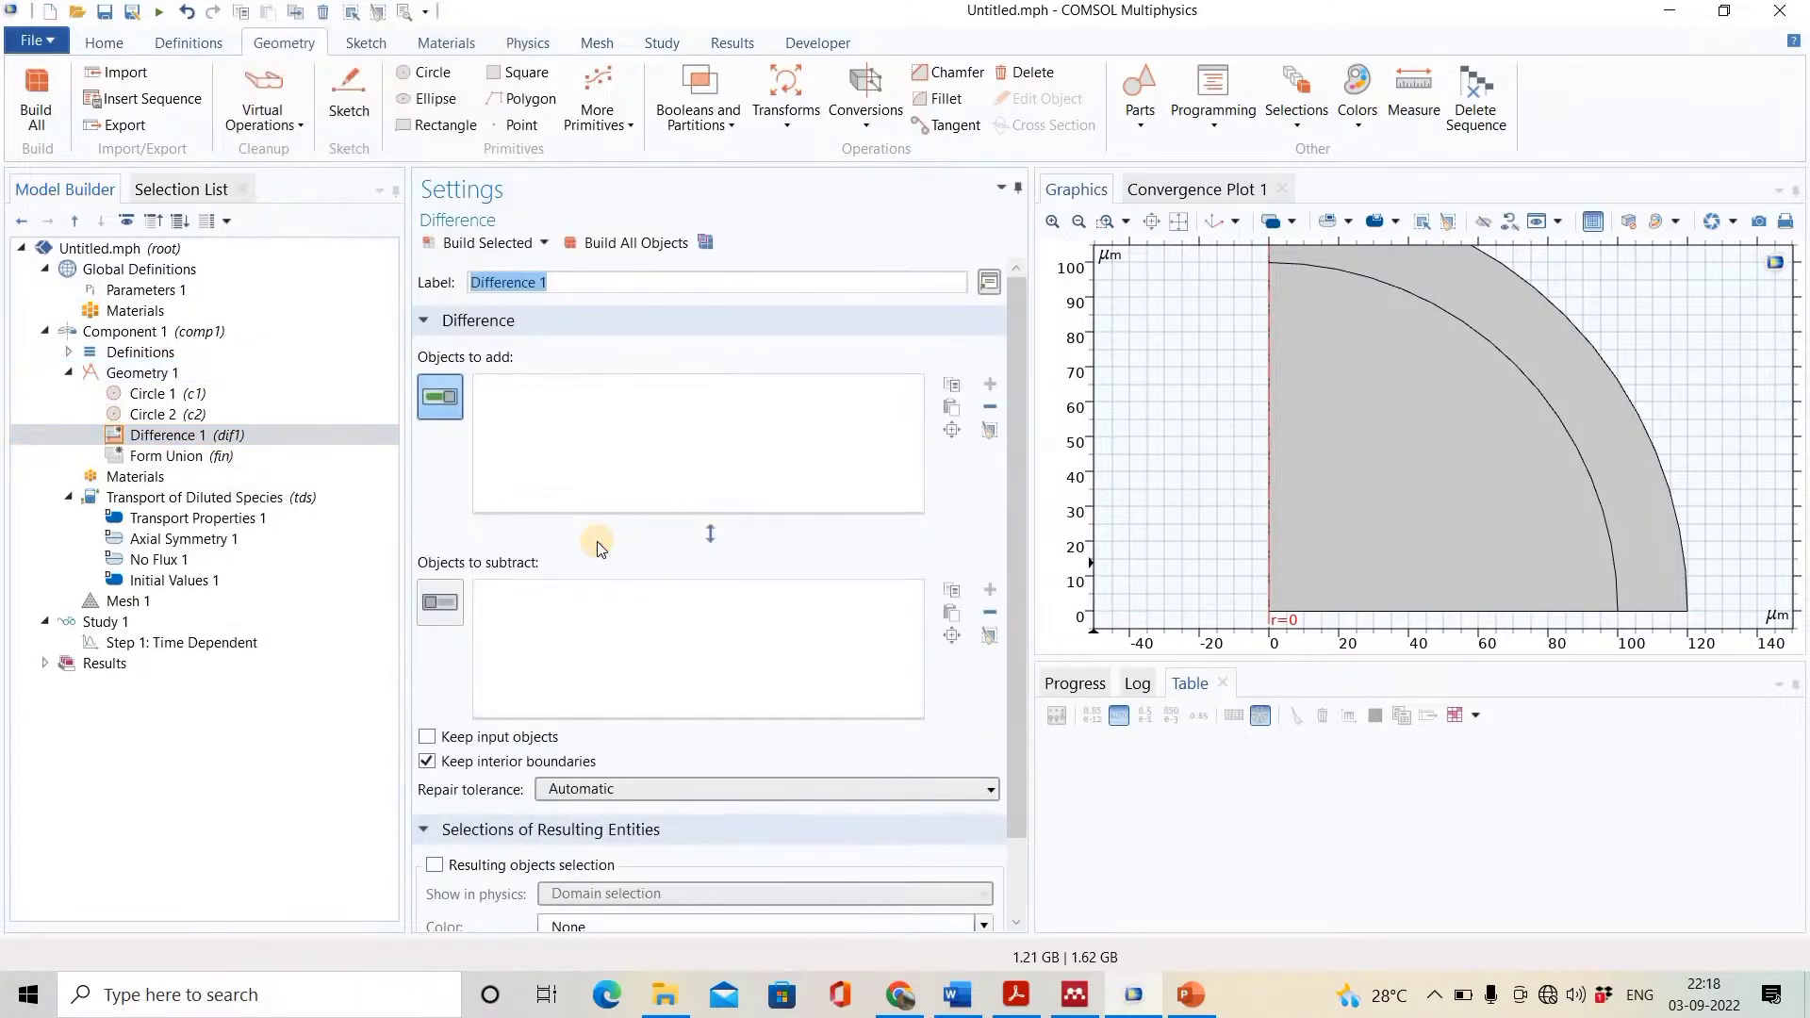
click(1581, 392)
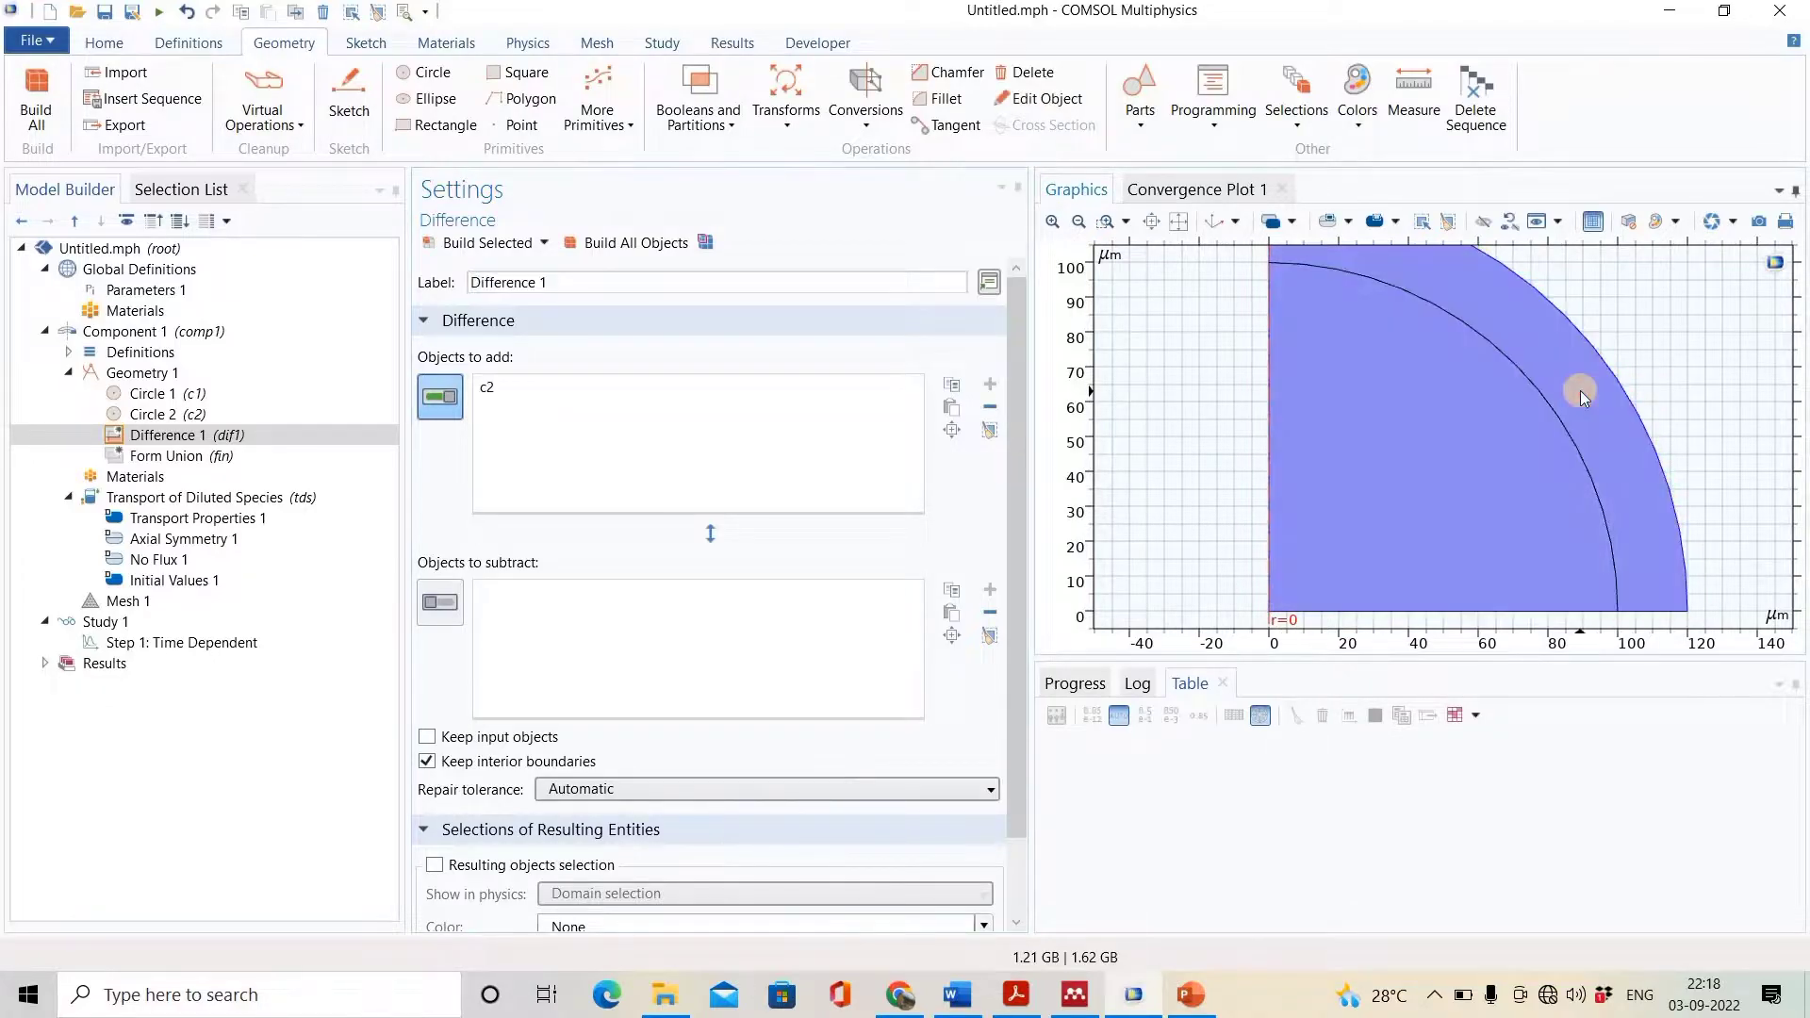
click(456, 602)
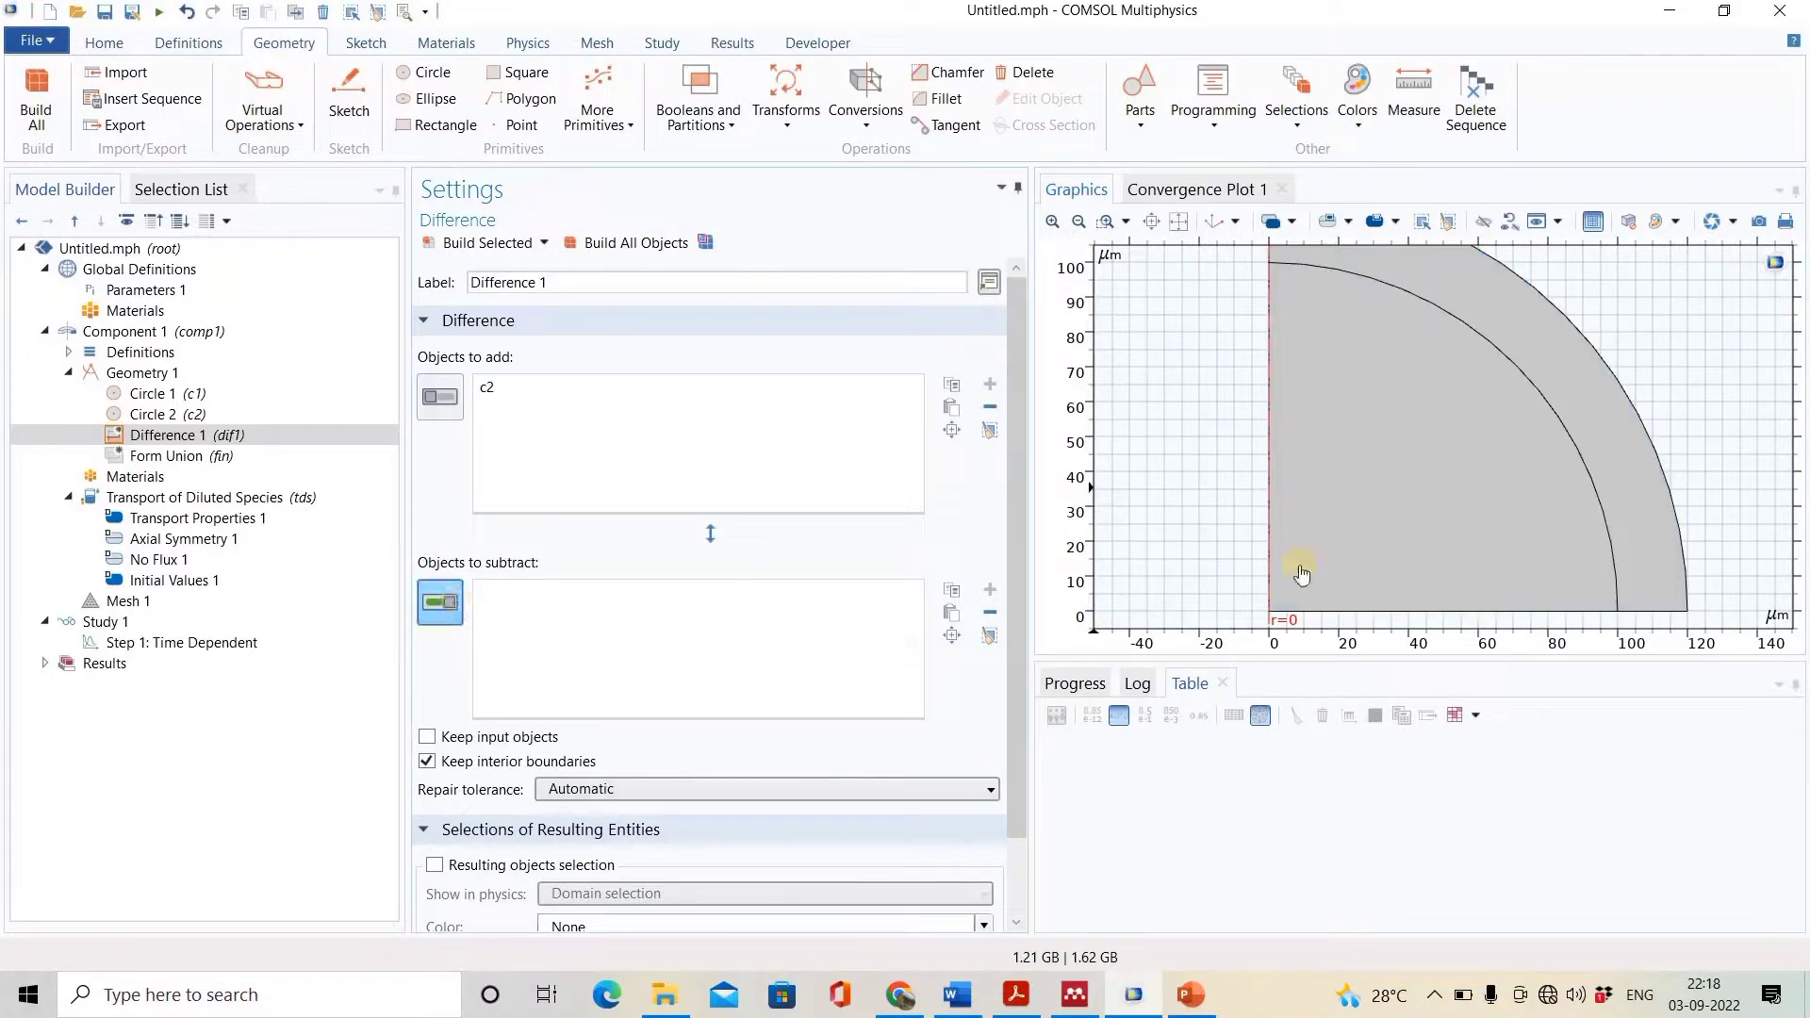
click(1376, 533)
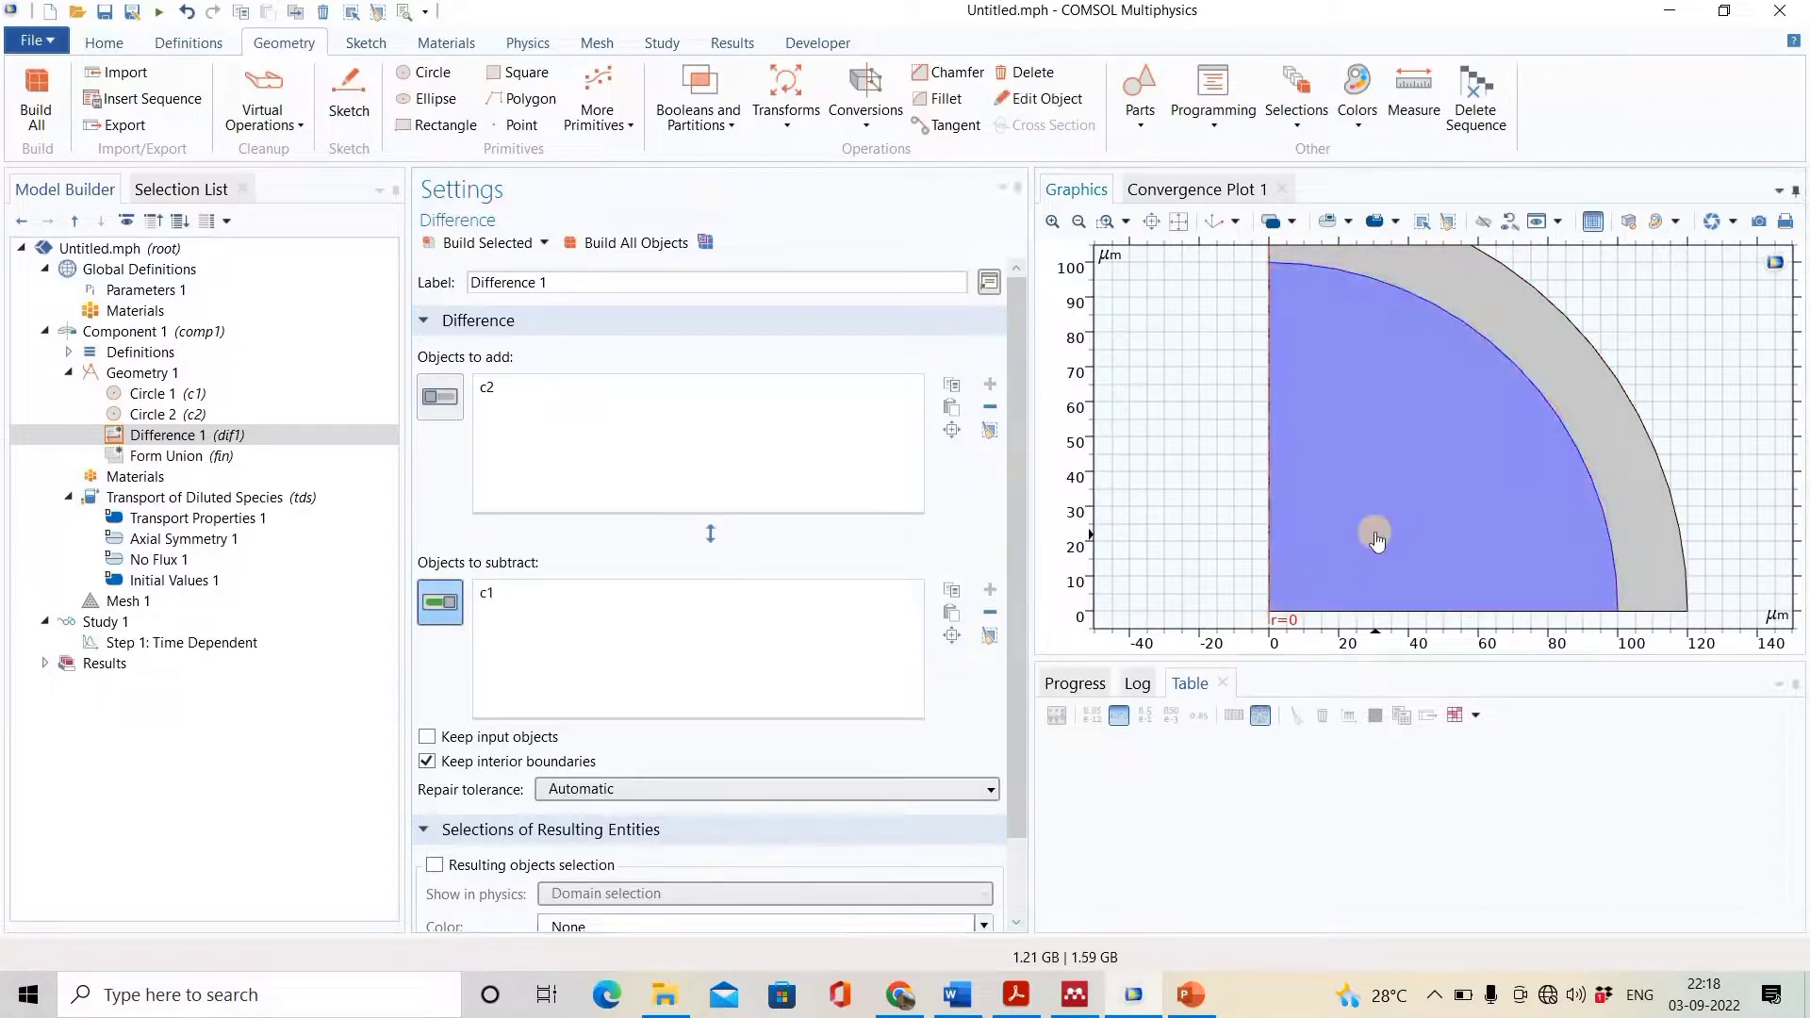
click(467, 245)
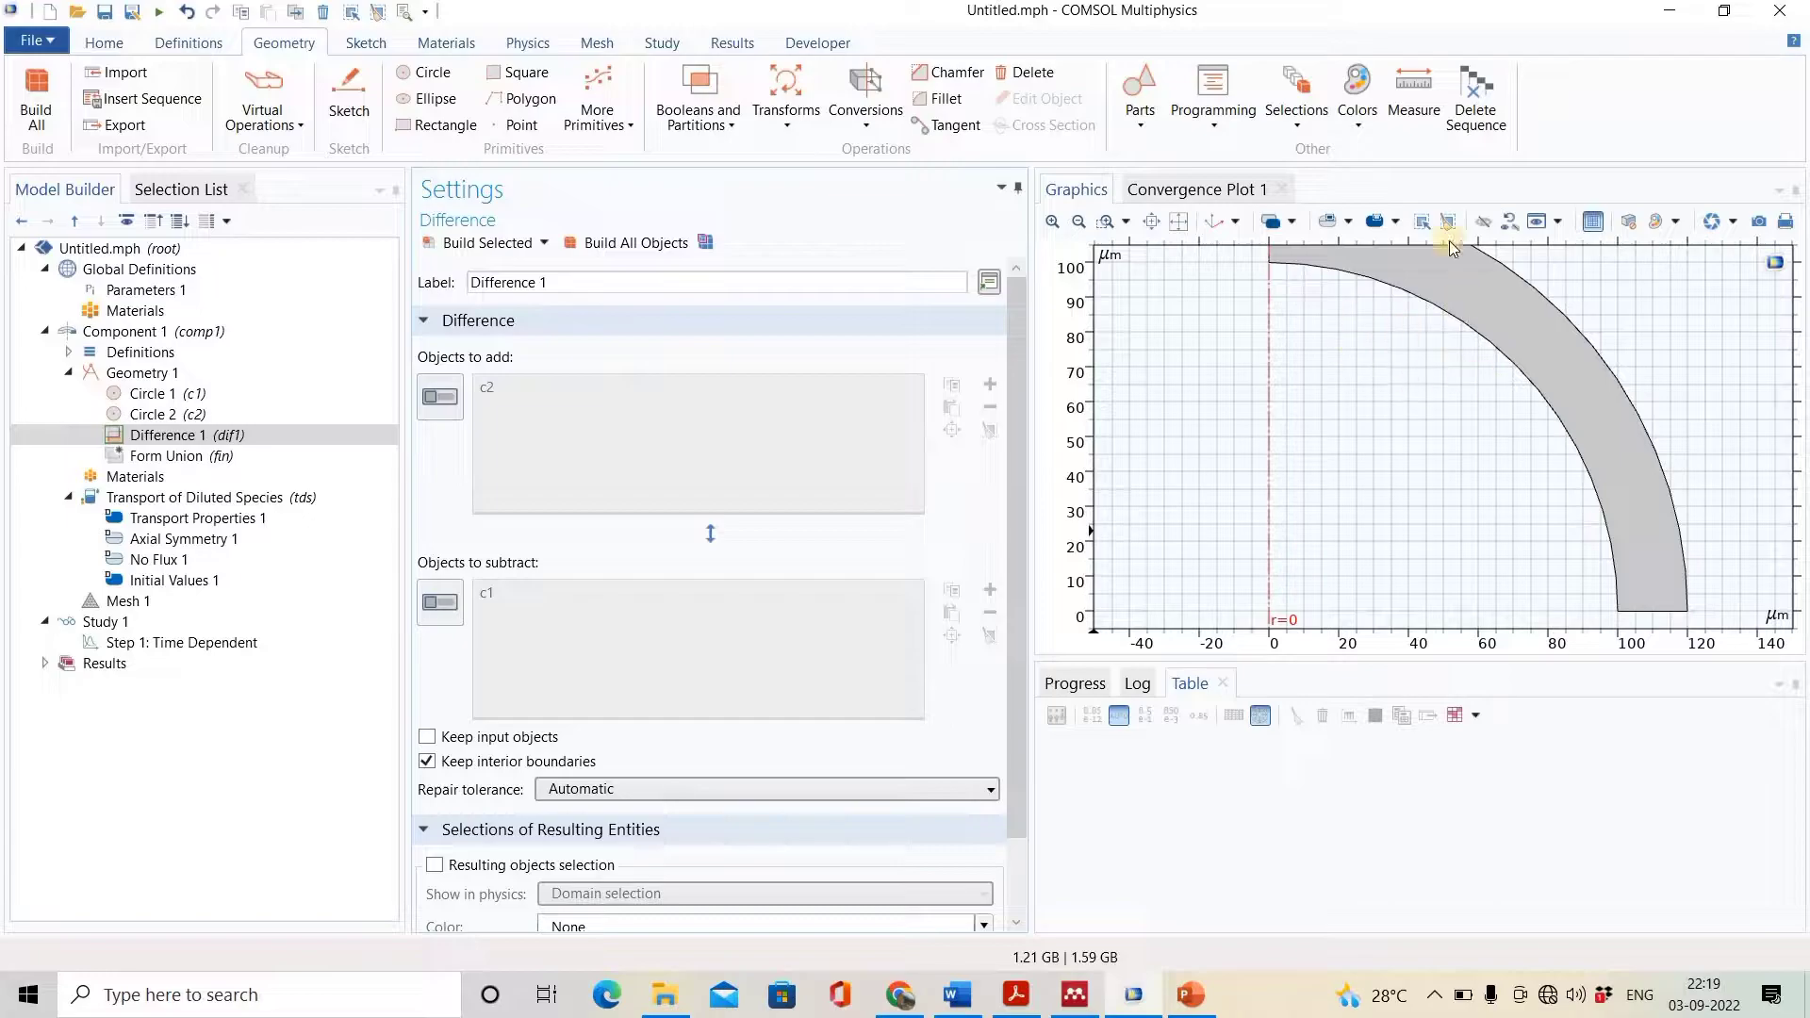
click(1177, 226)
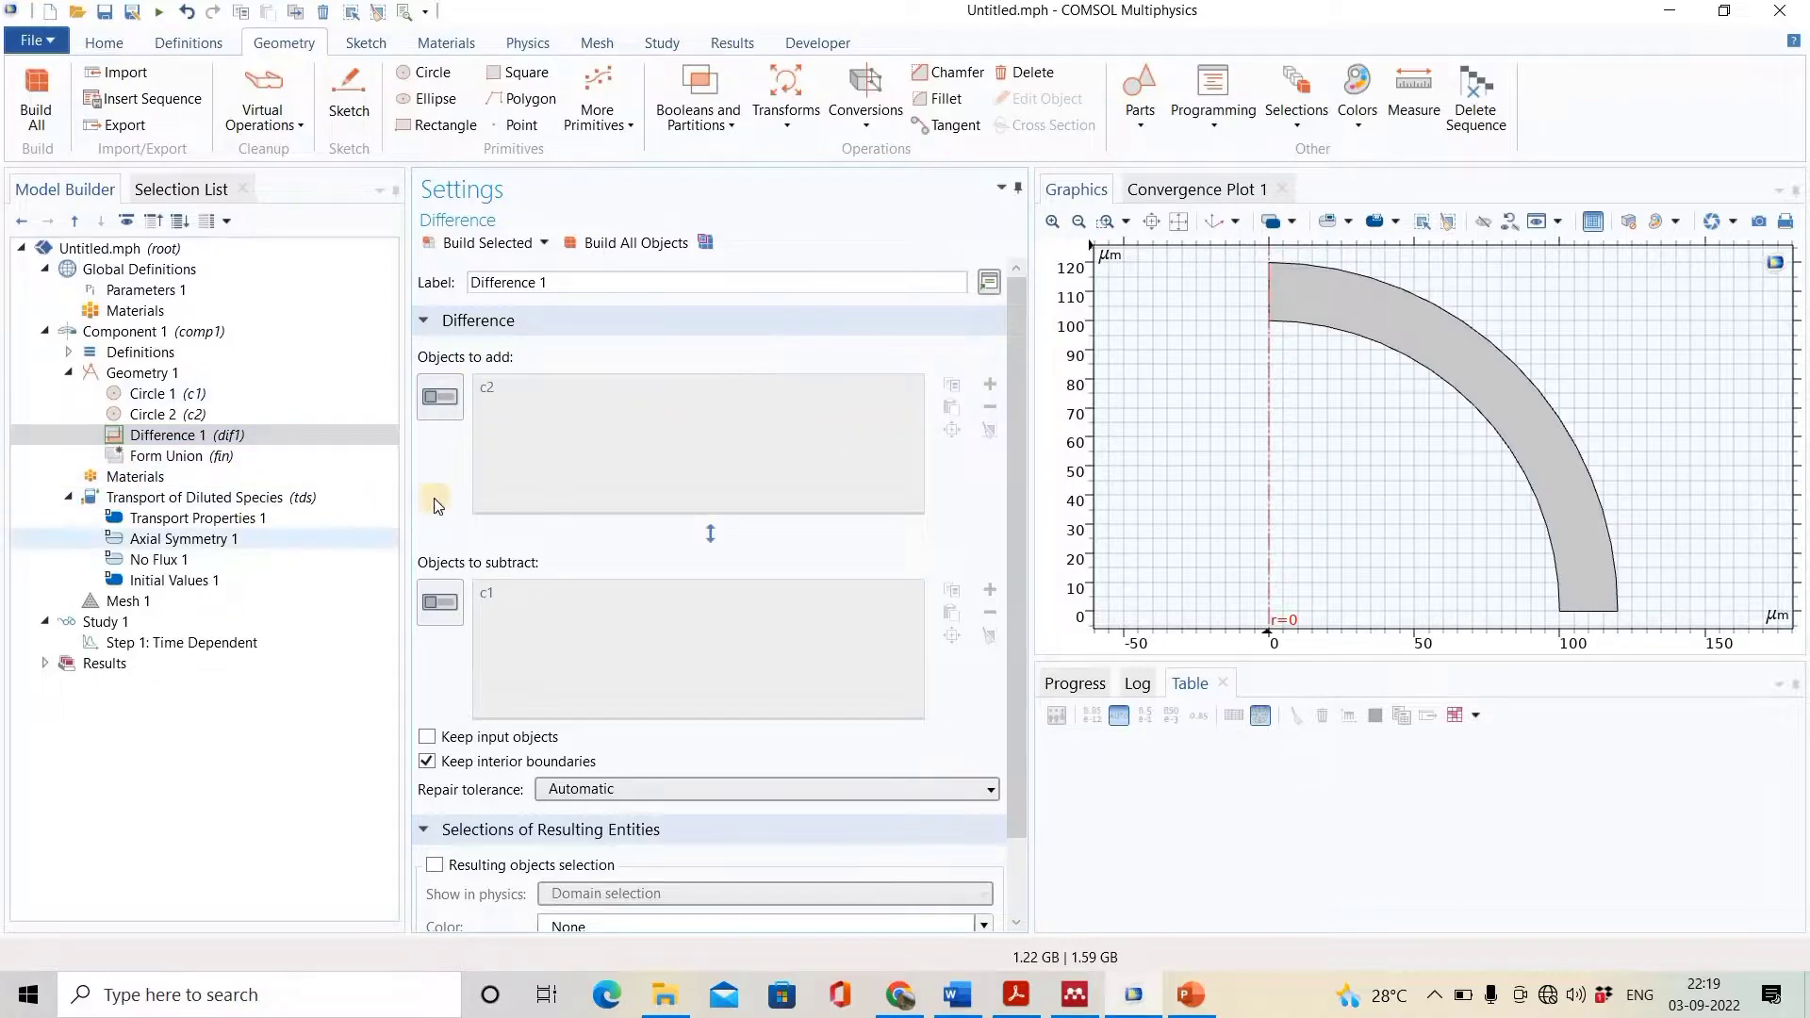
- Set the diffusion coefficient in Transport Properties 1 to 5e-11 m²/s
click(207, 499)
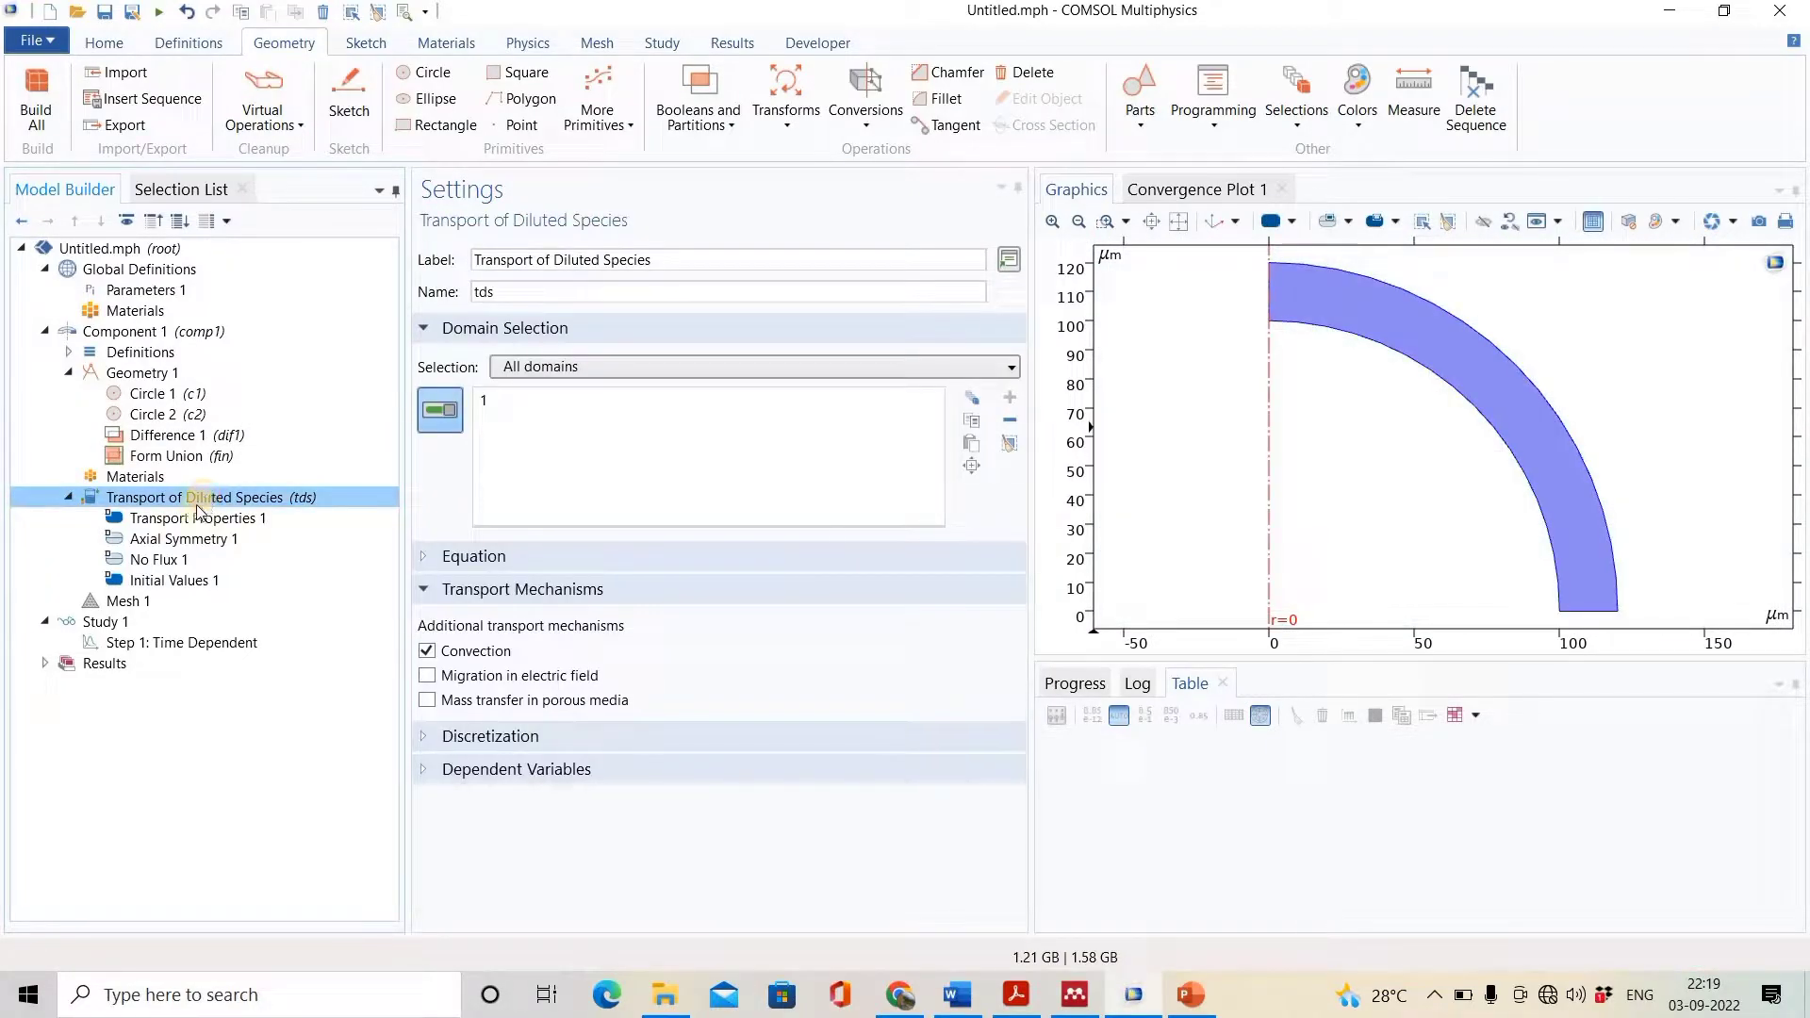
click(195, 521)
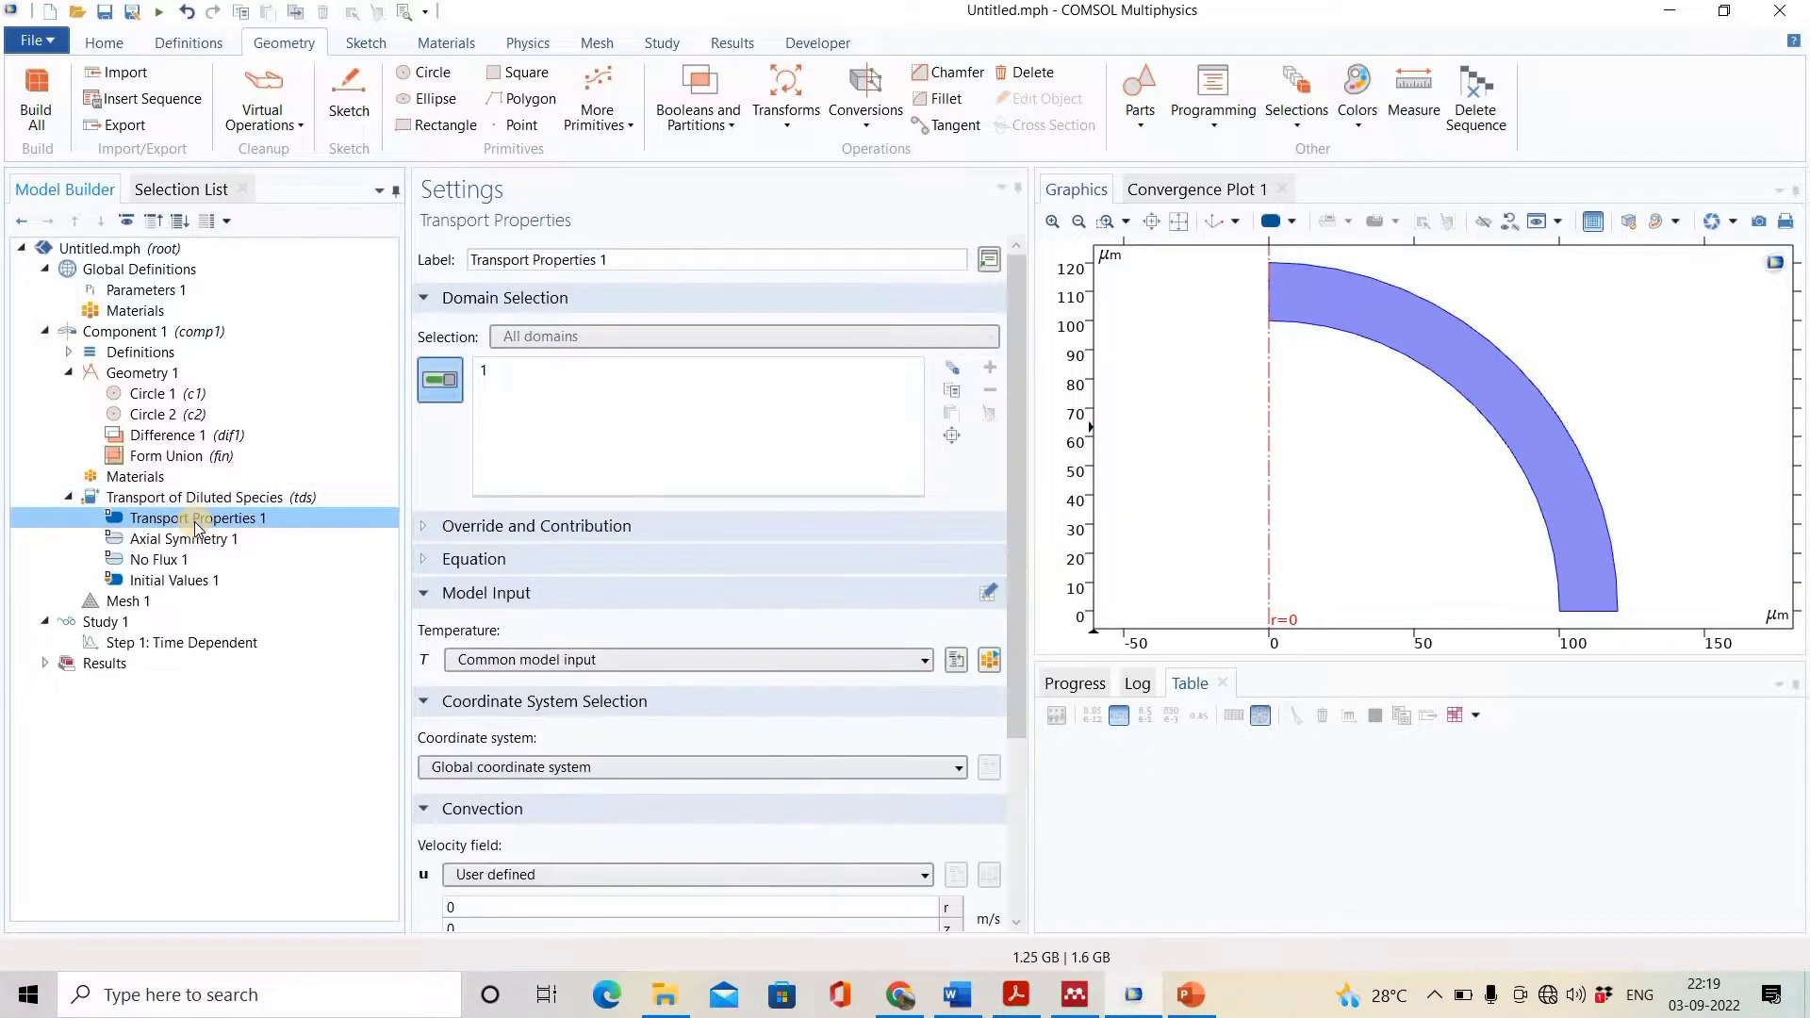
scroll(651, 572, down, 5)
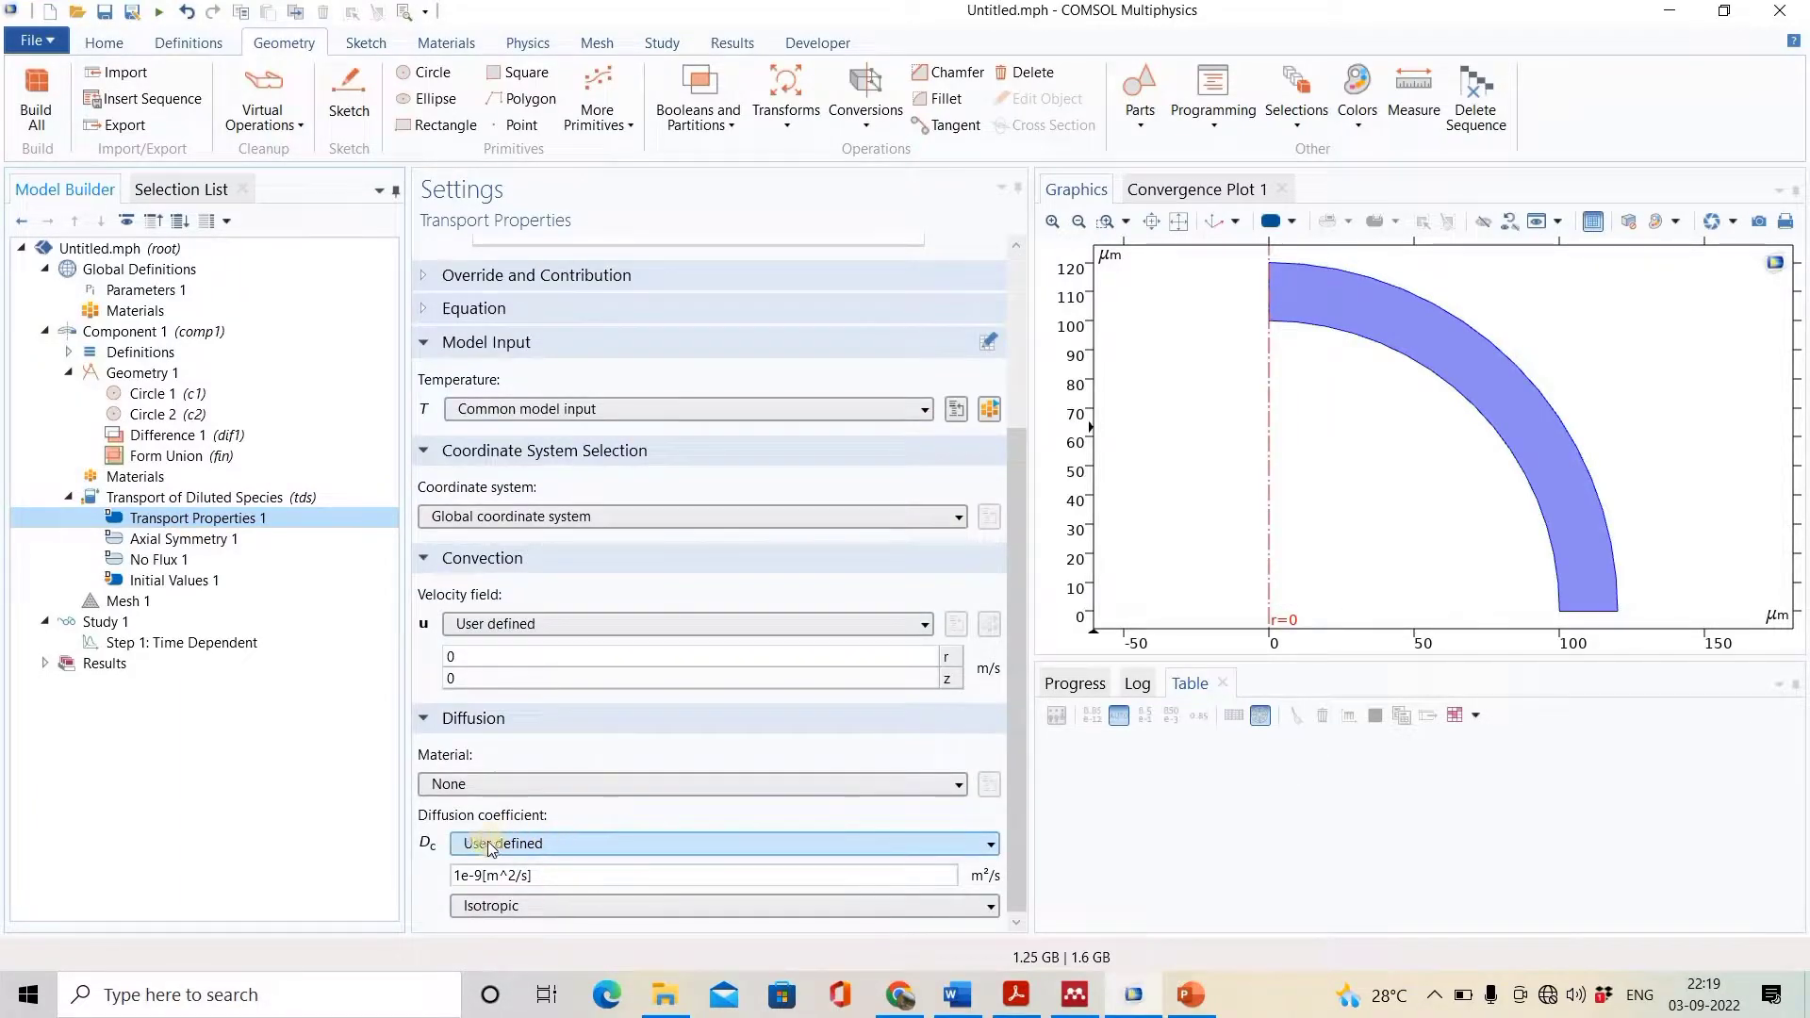
drag(588, 879, 381, 877)
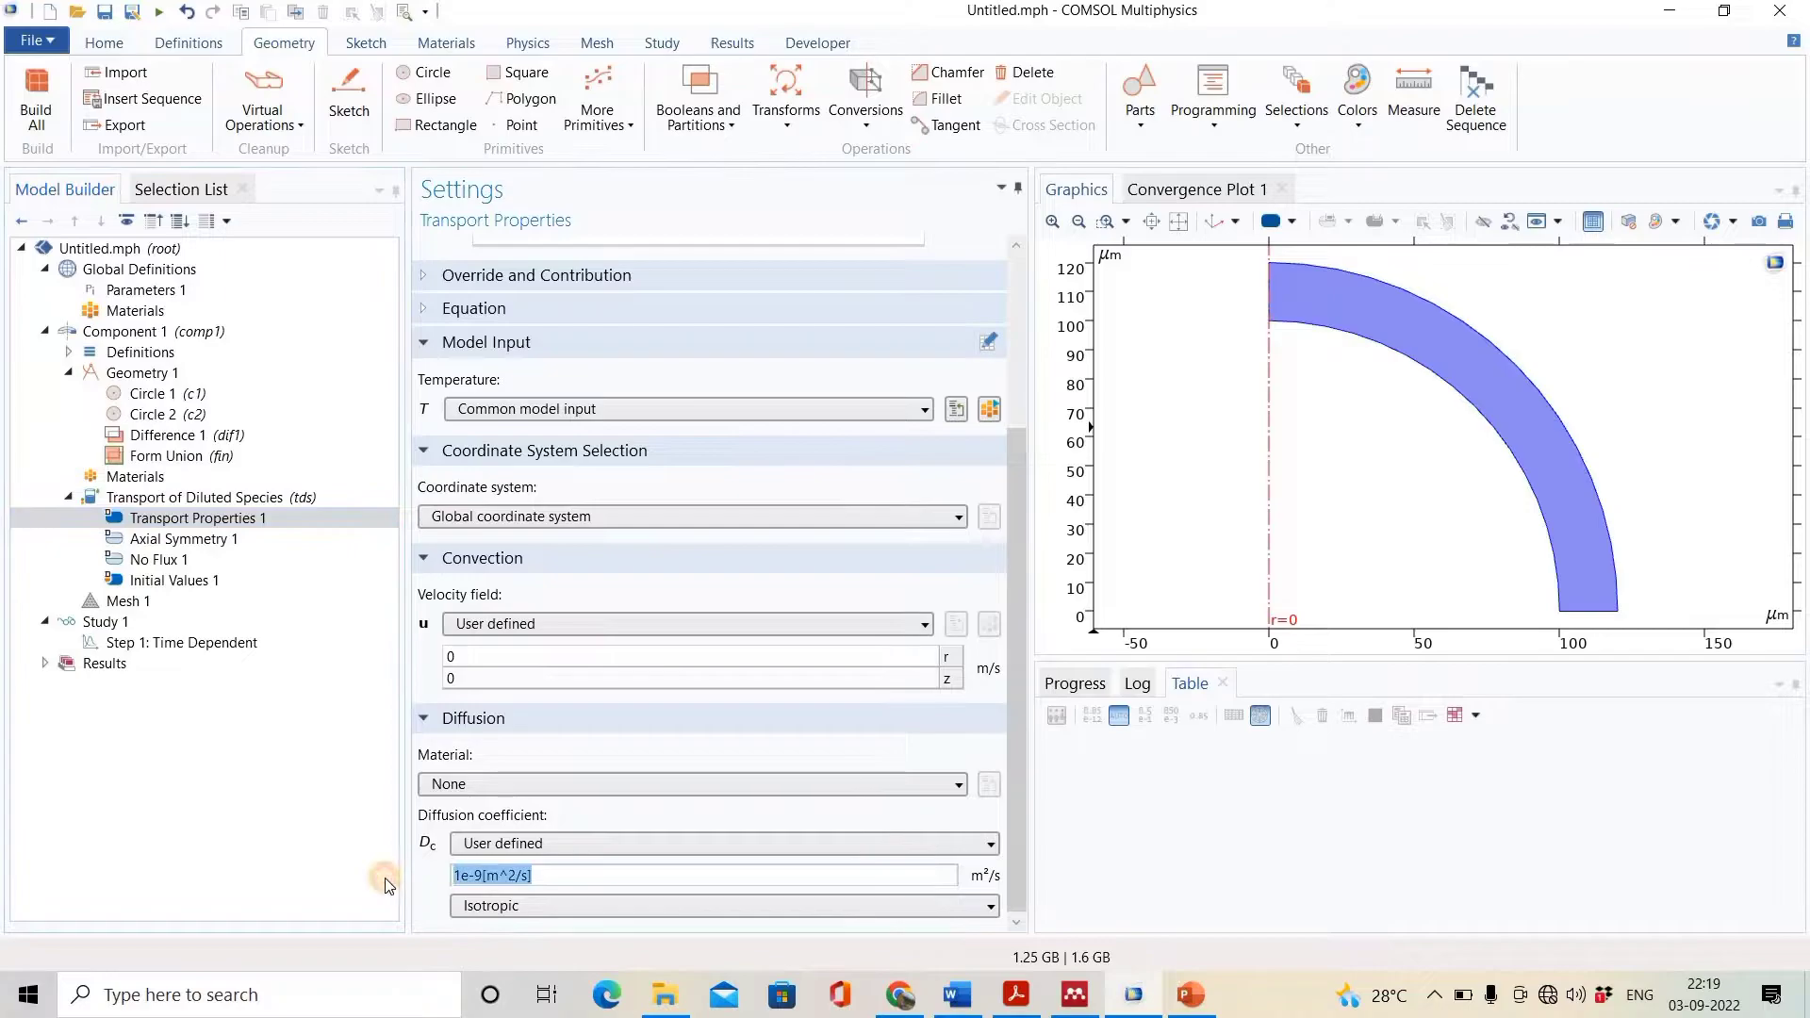
key(BackSpace)
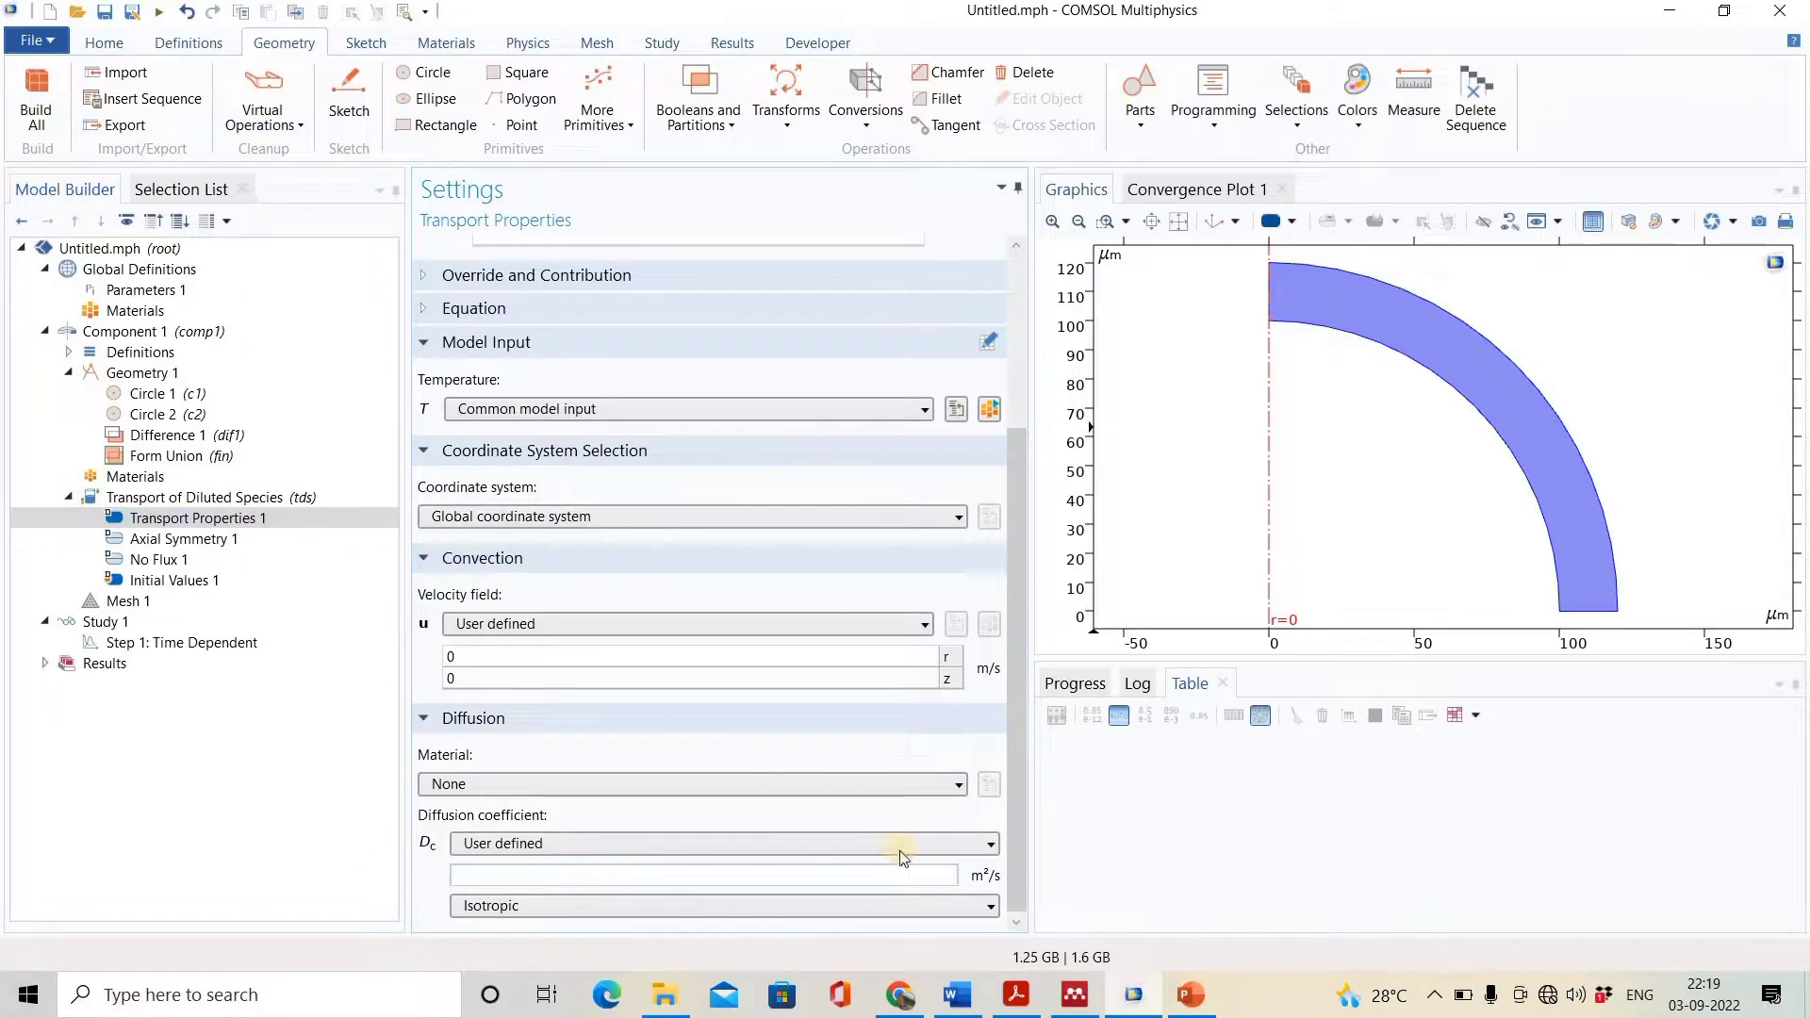
text(5)
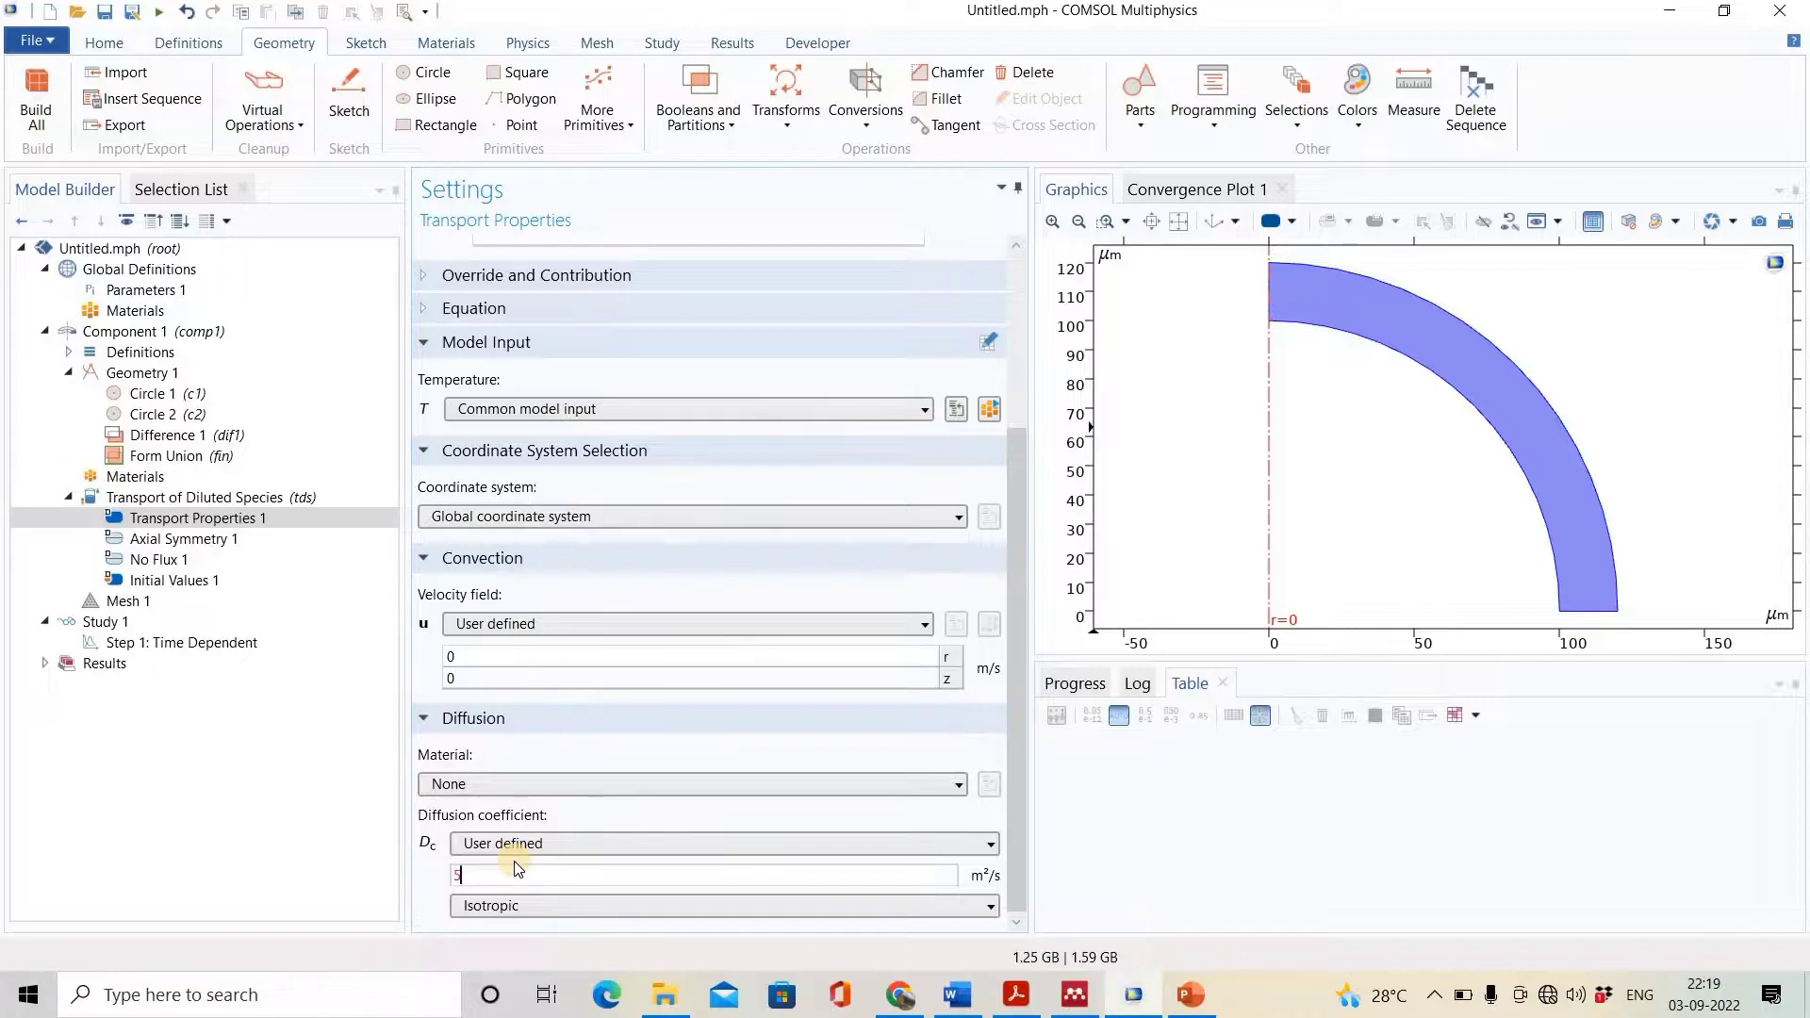
text(e-11)
click(647, 751)
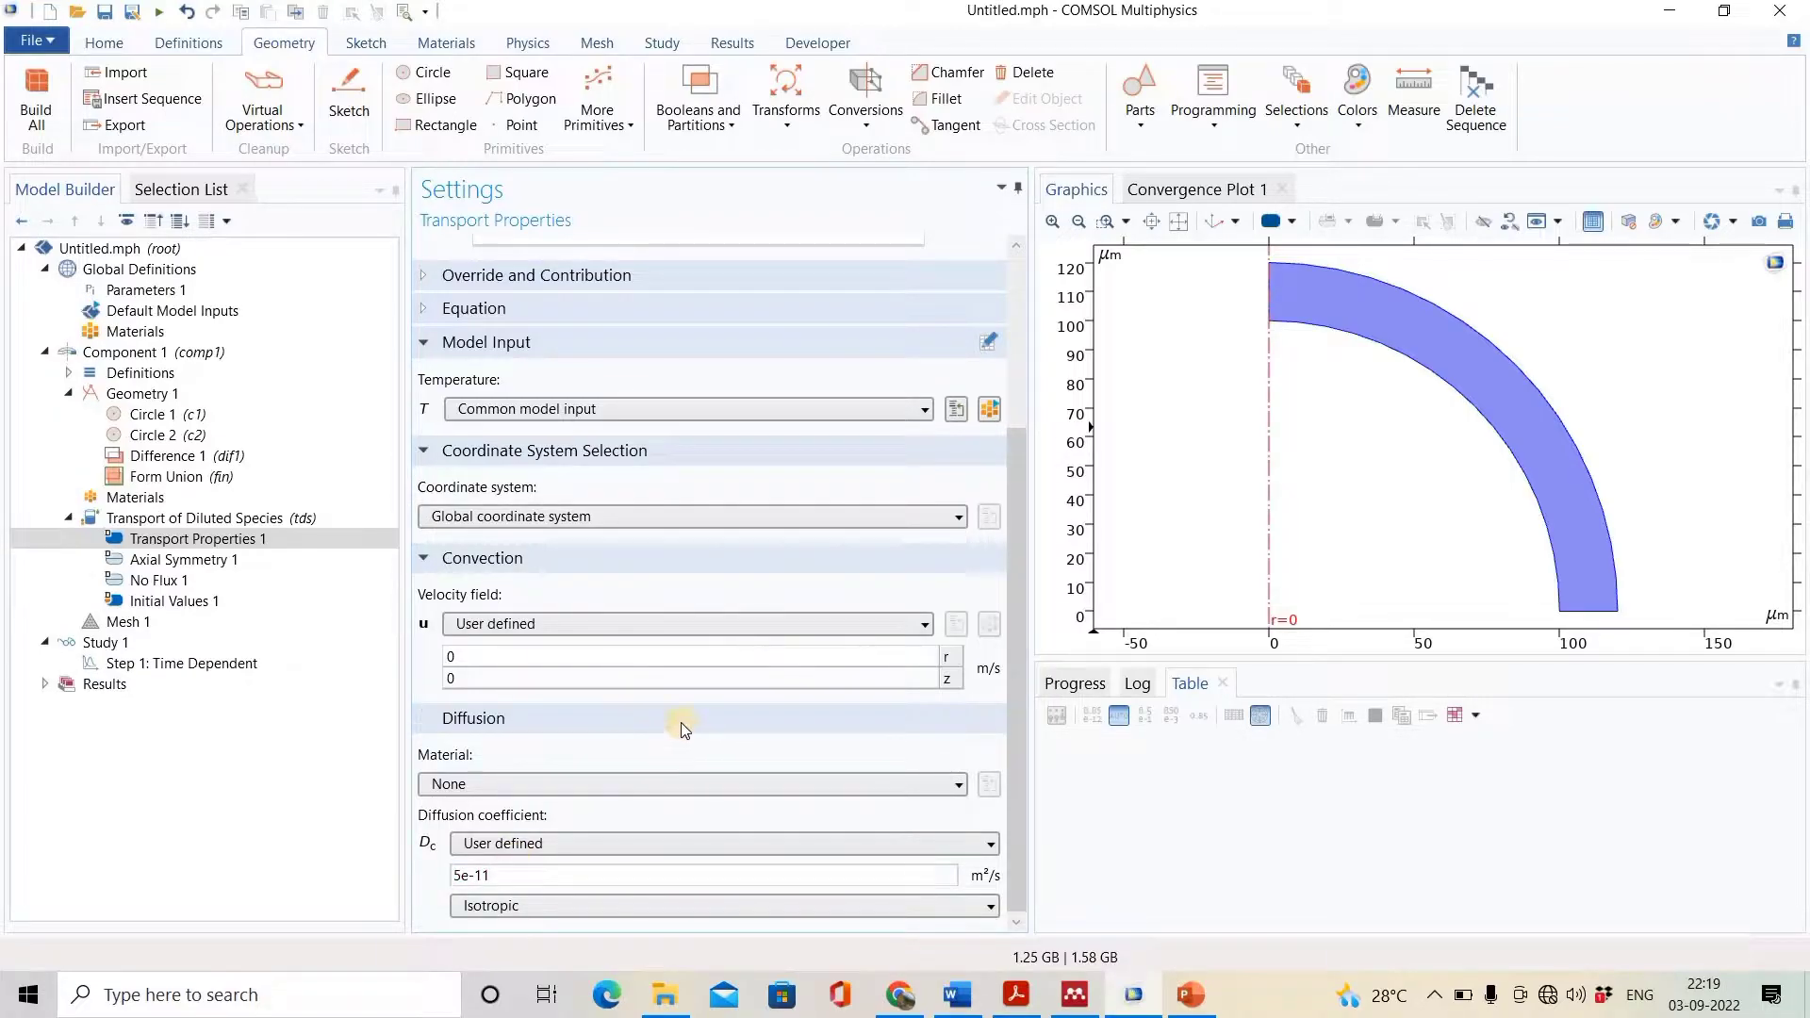
- Set the initial concentration c to 200 mol/m³
click(239, 598)
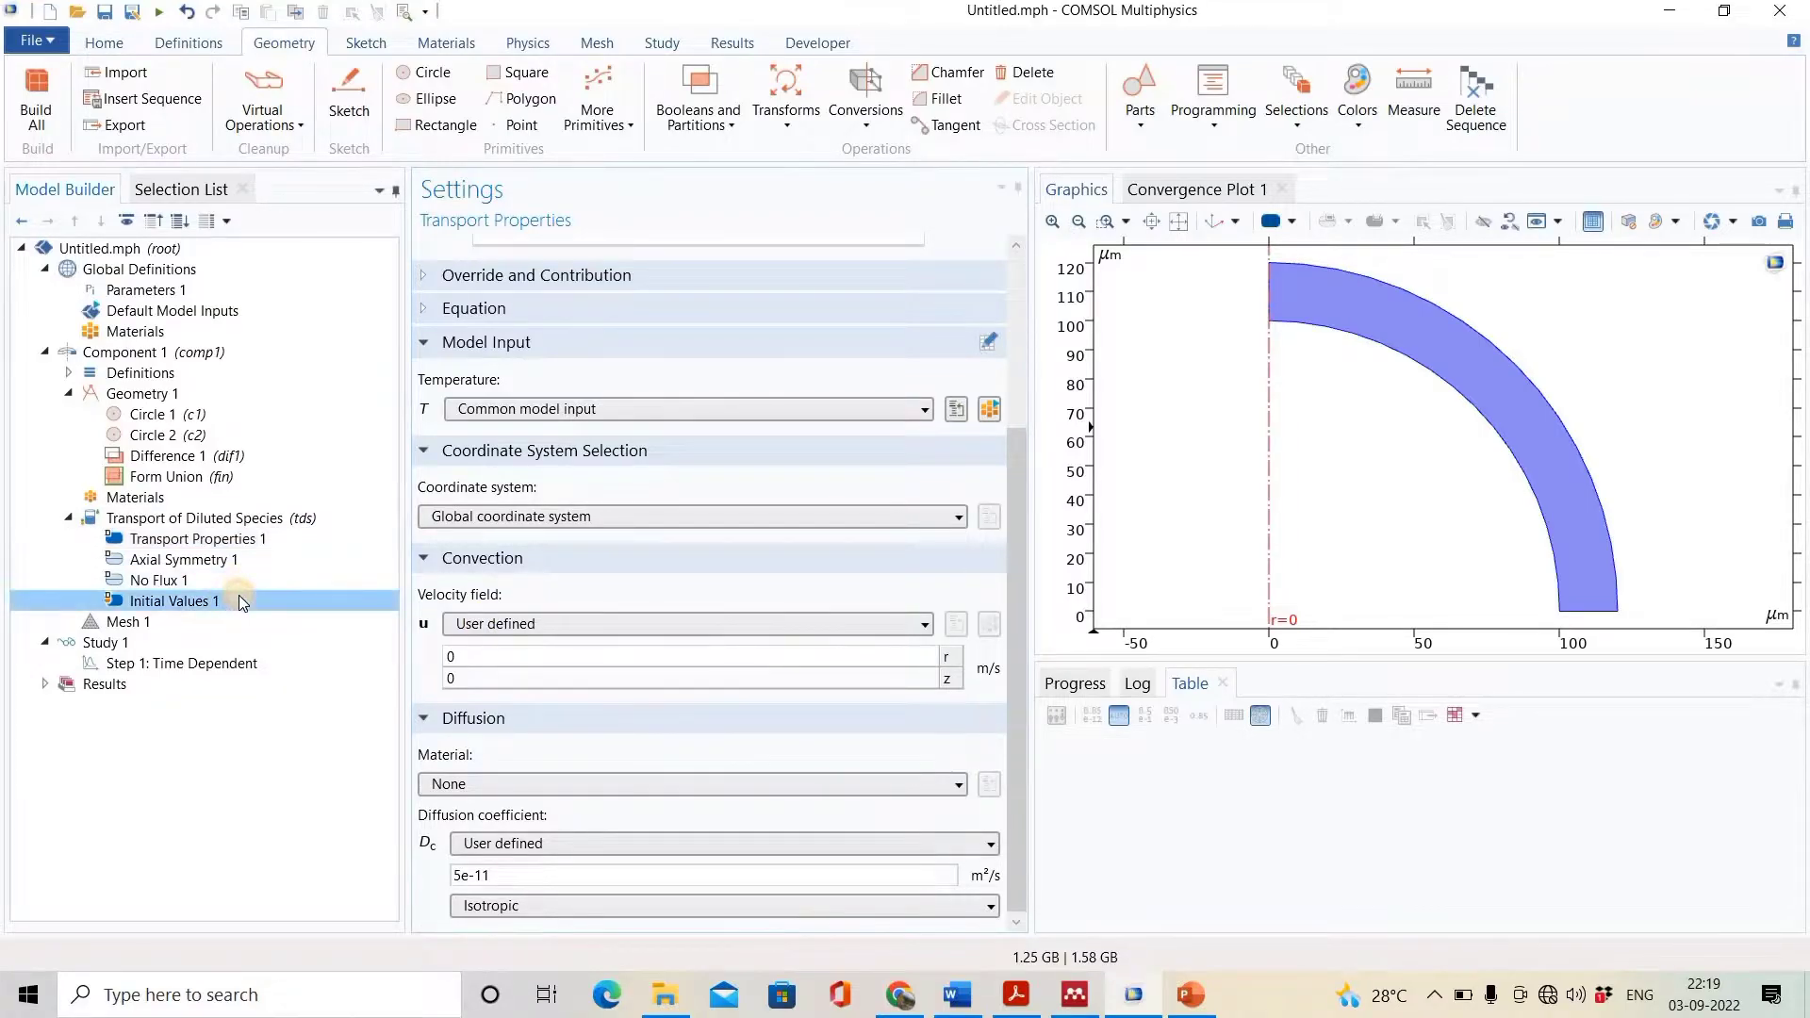
click(608, 621)
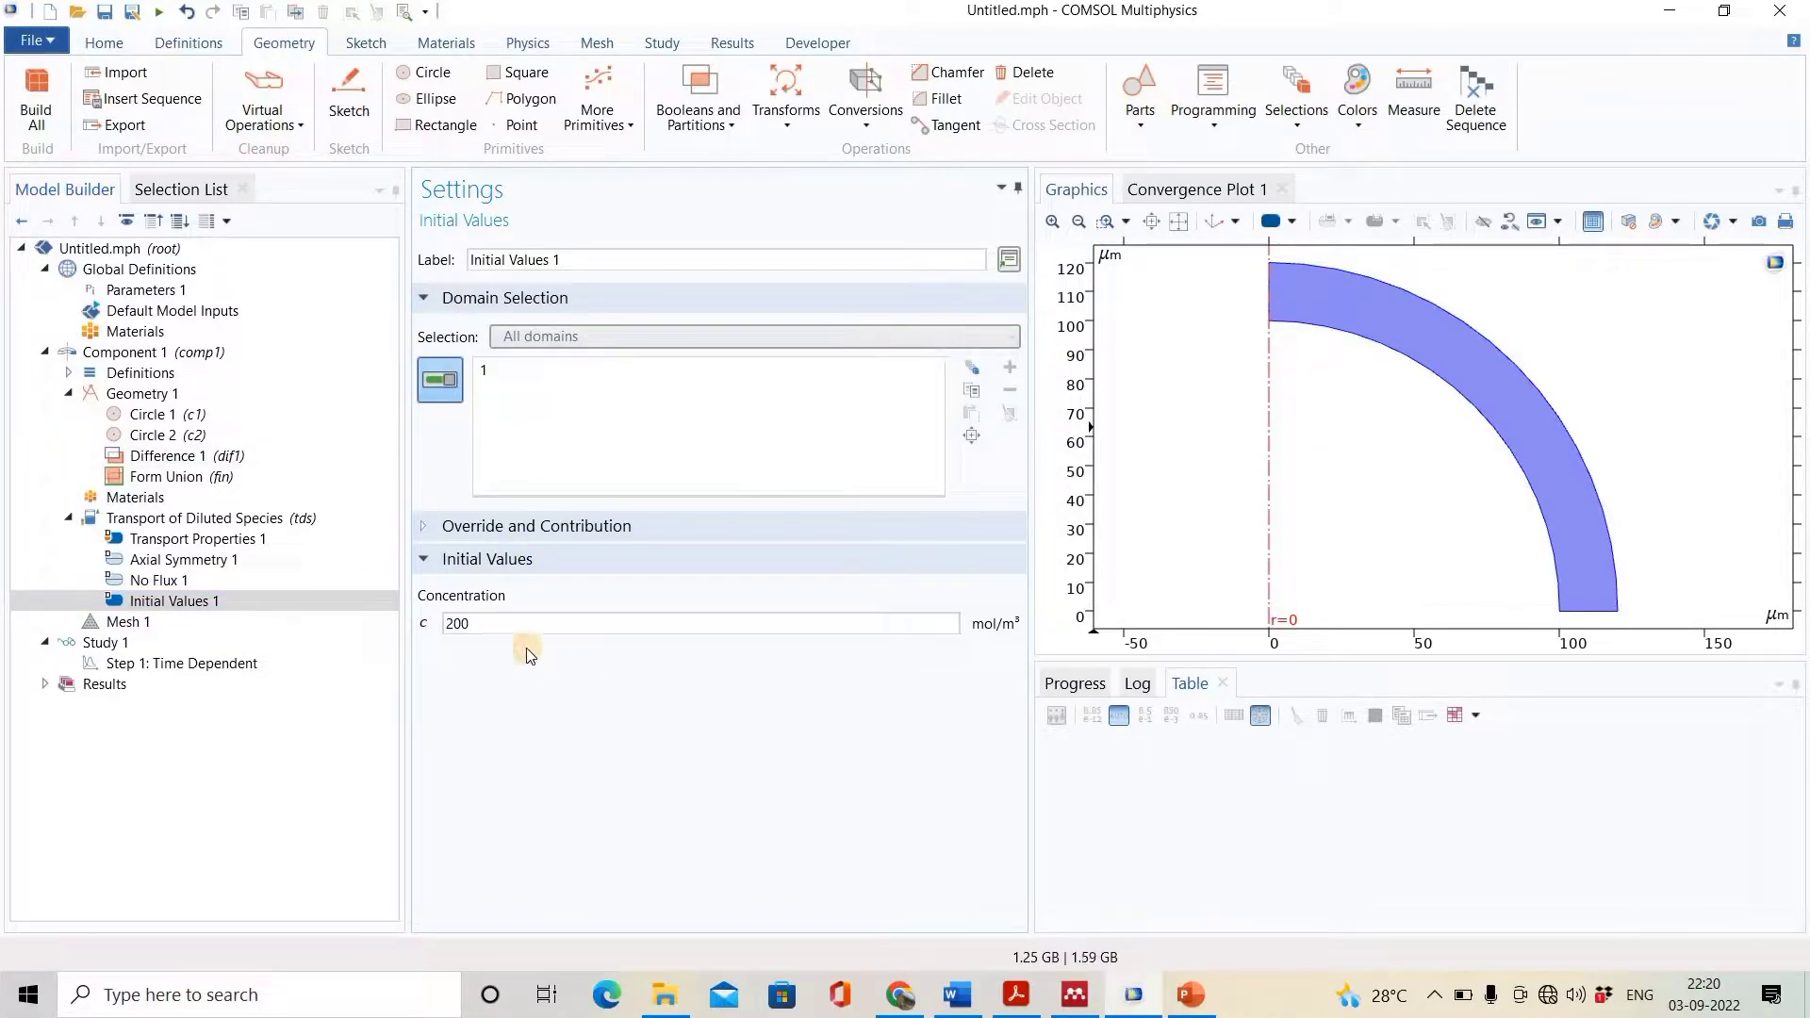
click(193, 517)
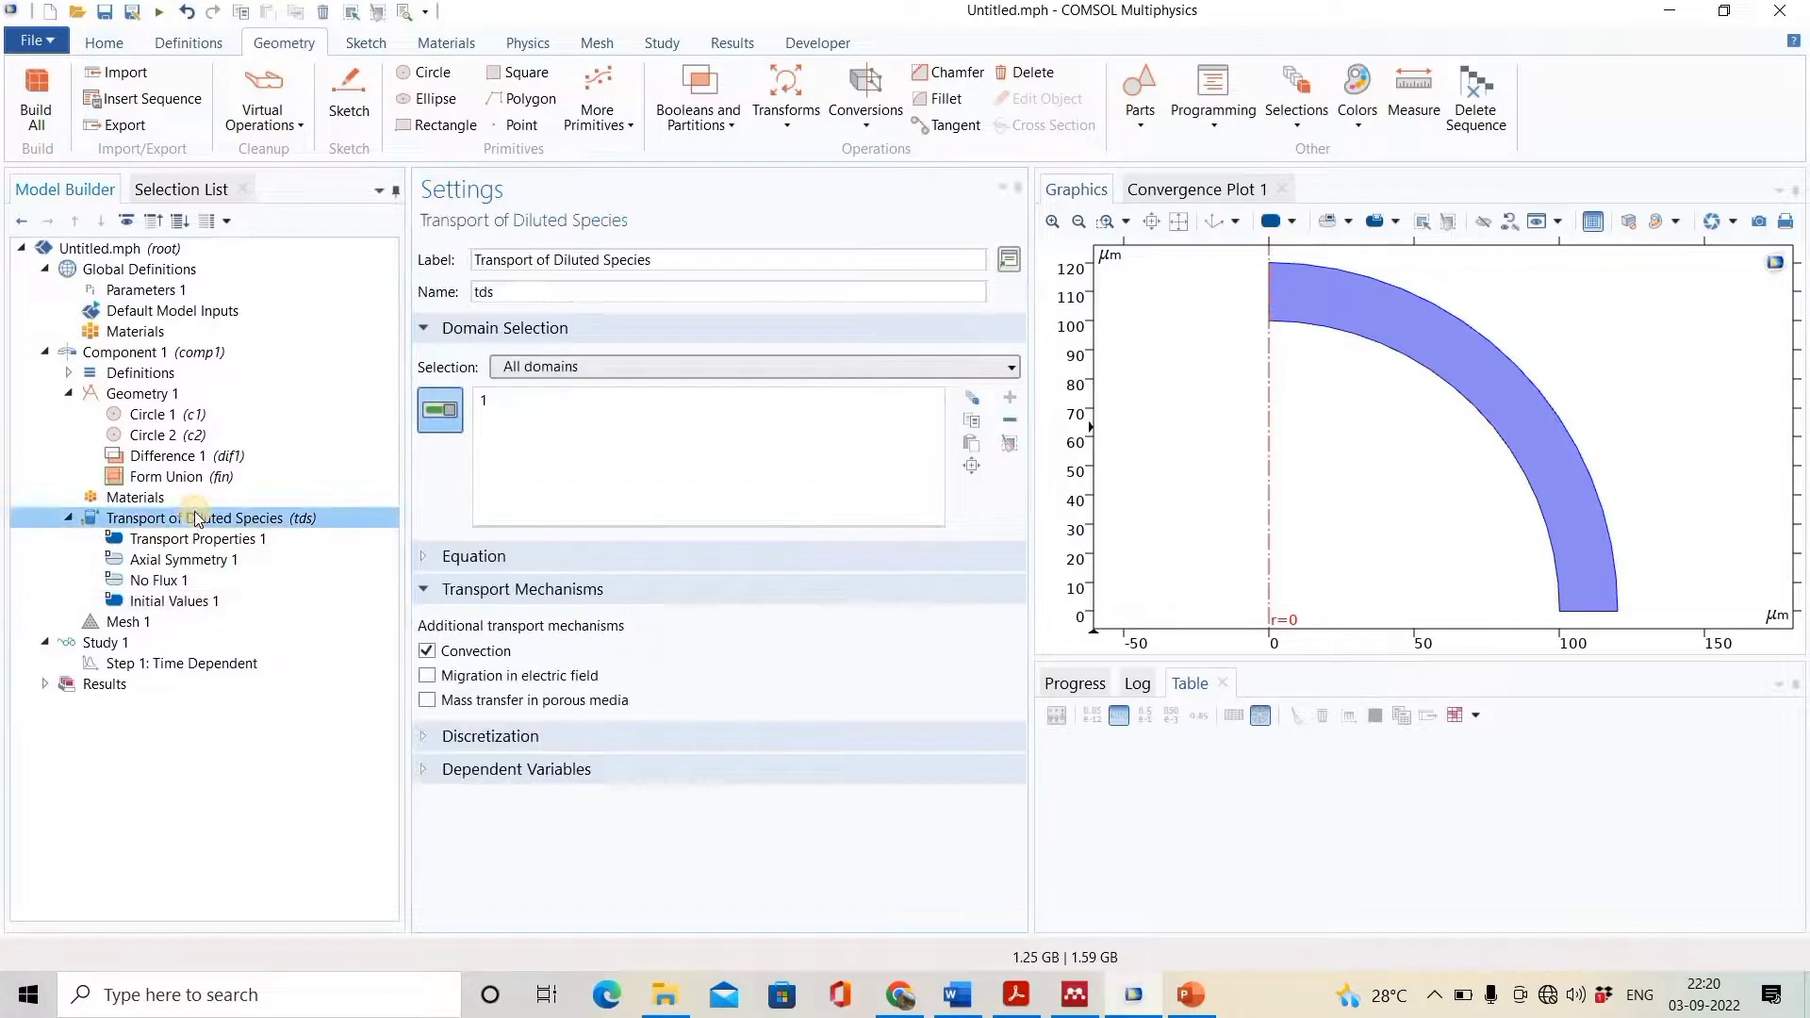
- Add a Flux 1 boundary condition on the inner arc boundary 3
right_click(194, 517)
mouse_move(200, 517)
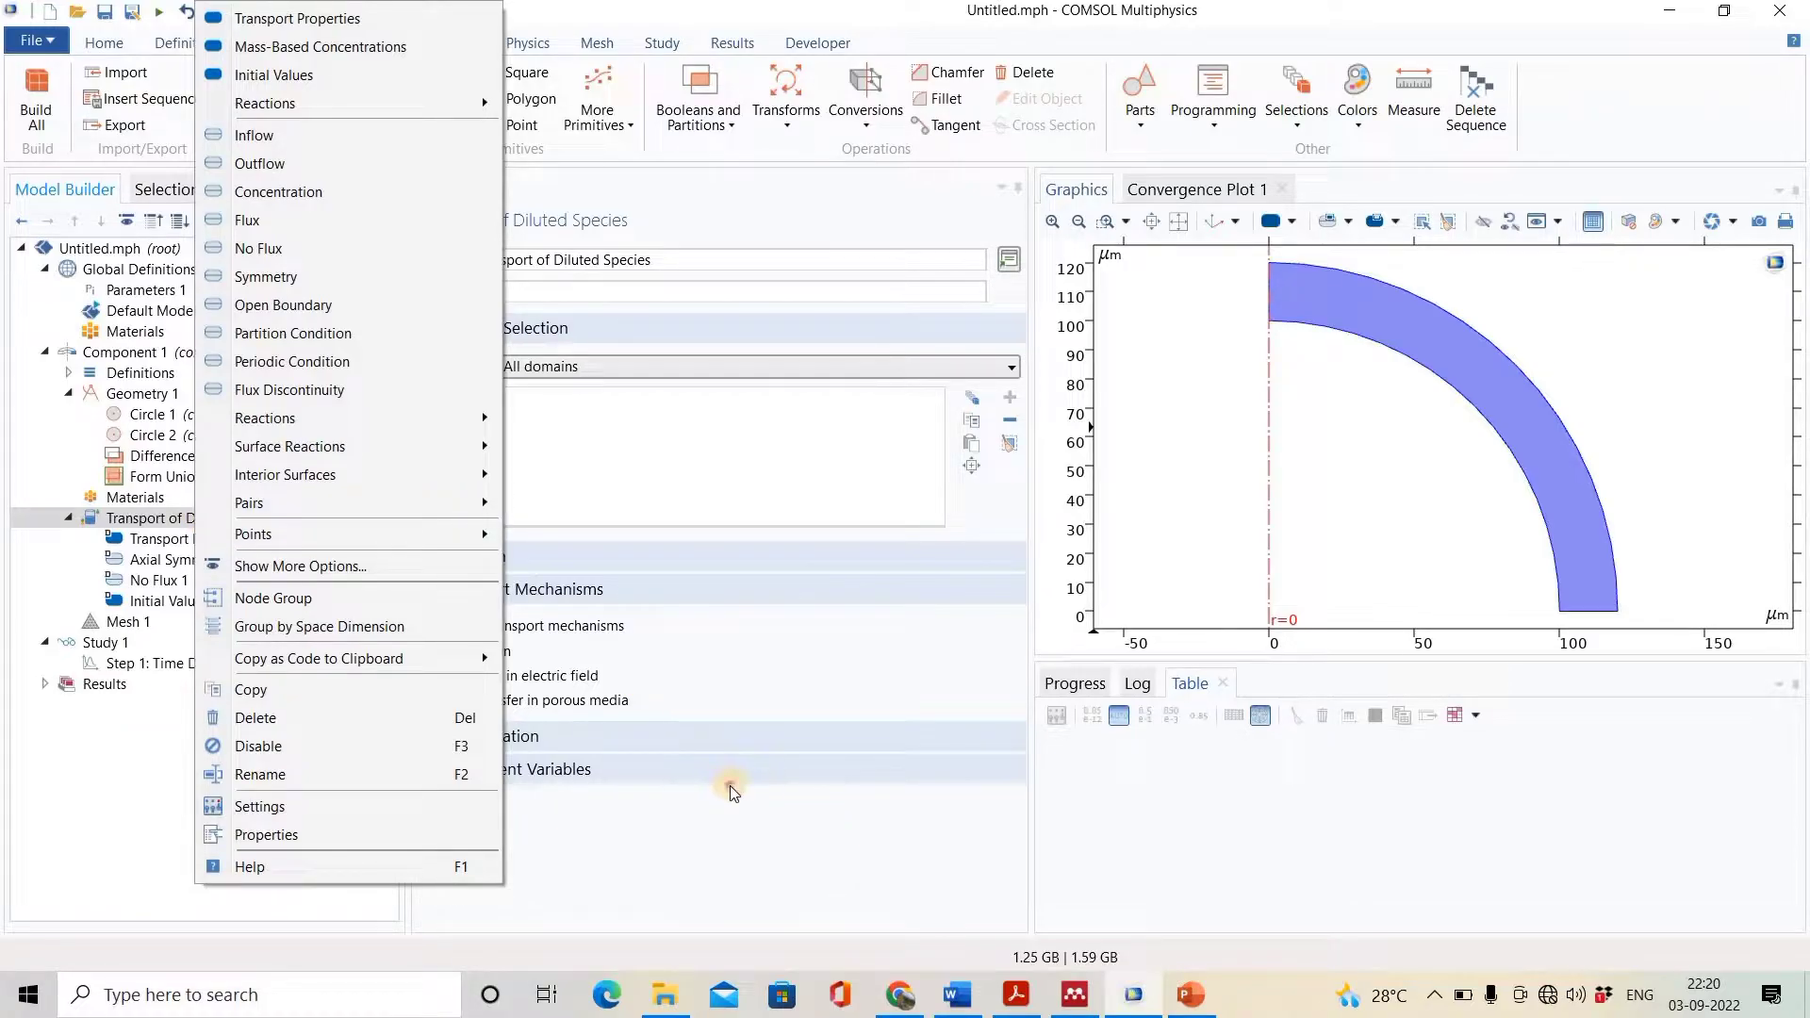
click(802, 772)
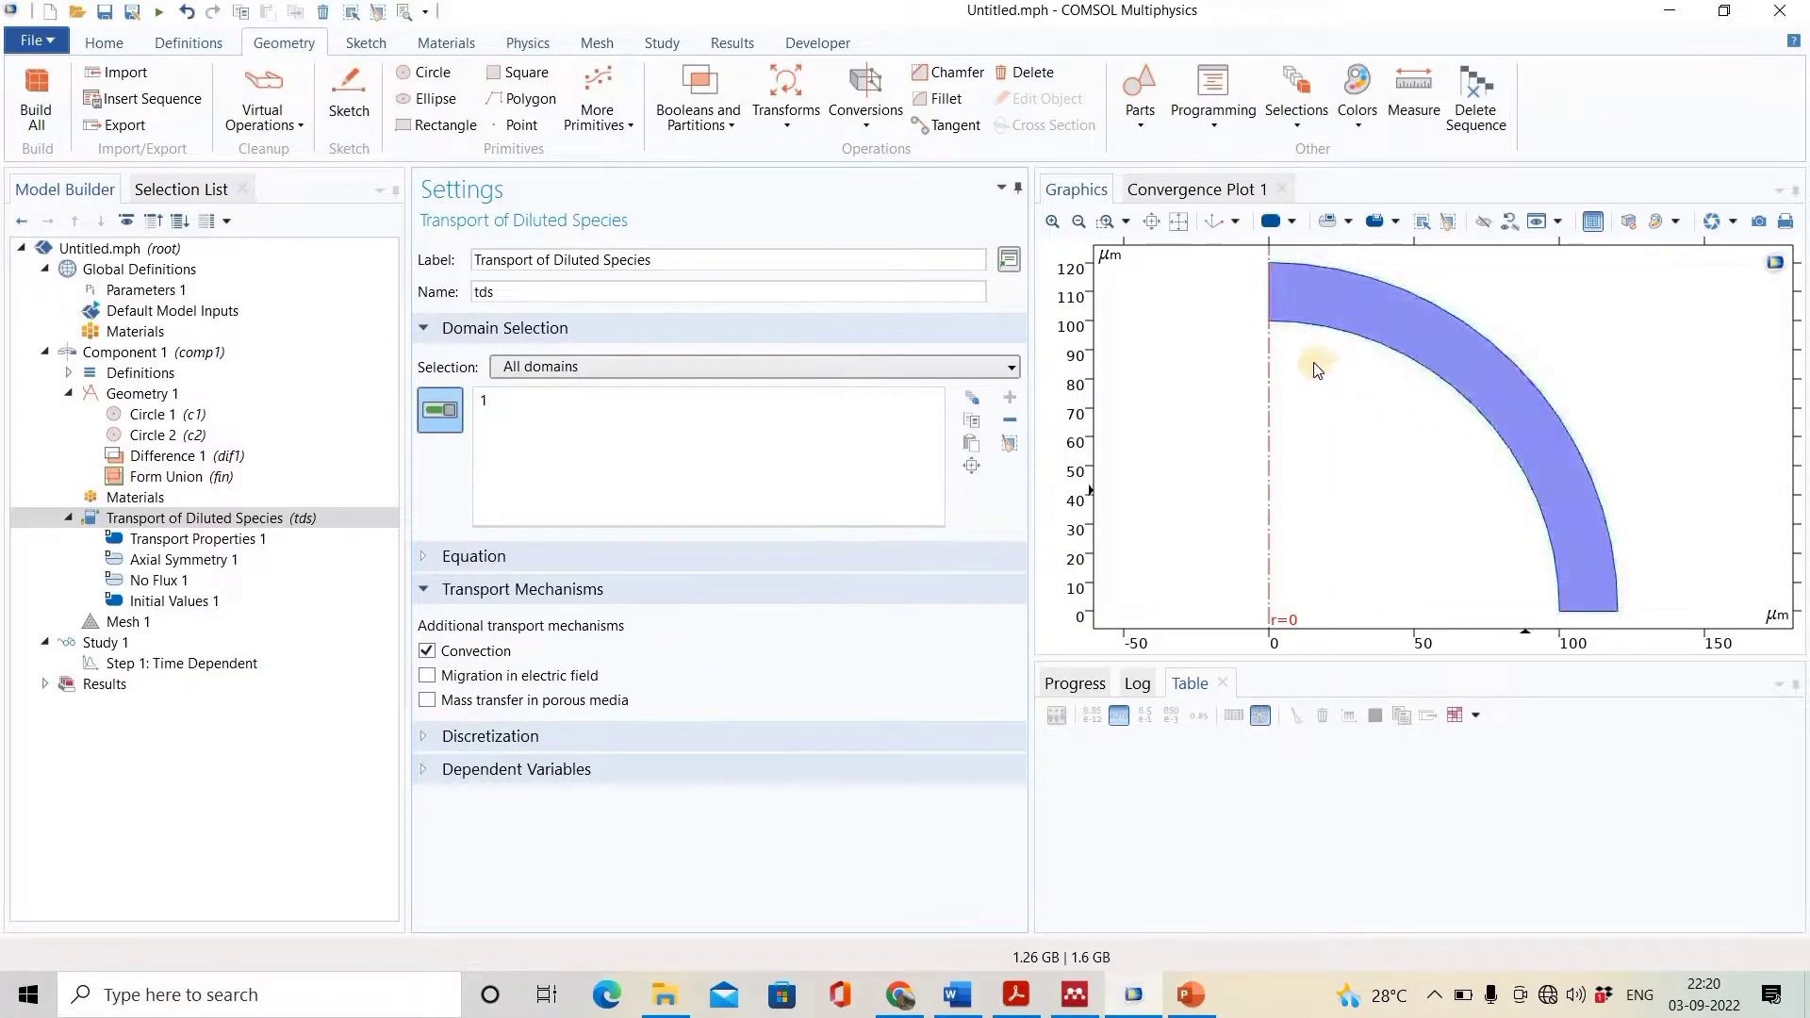
click(290, 518)
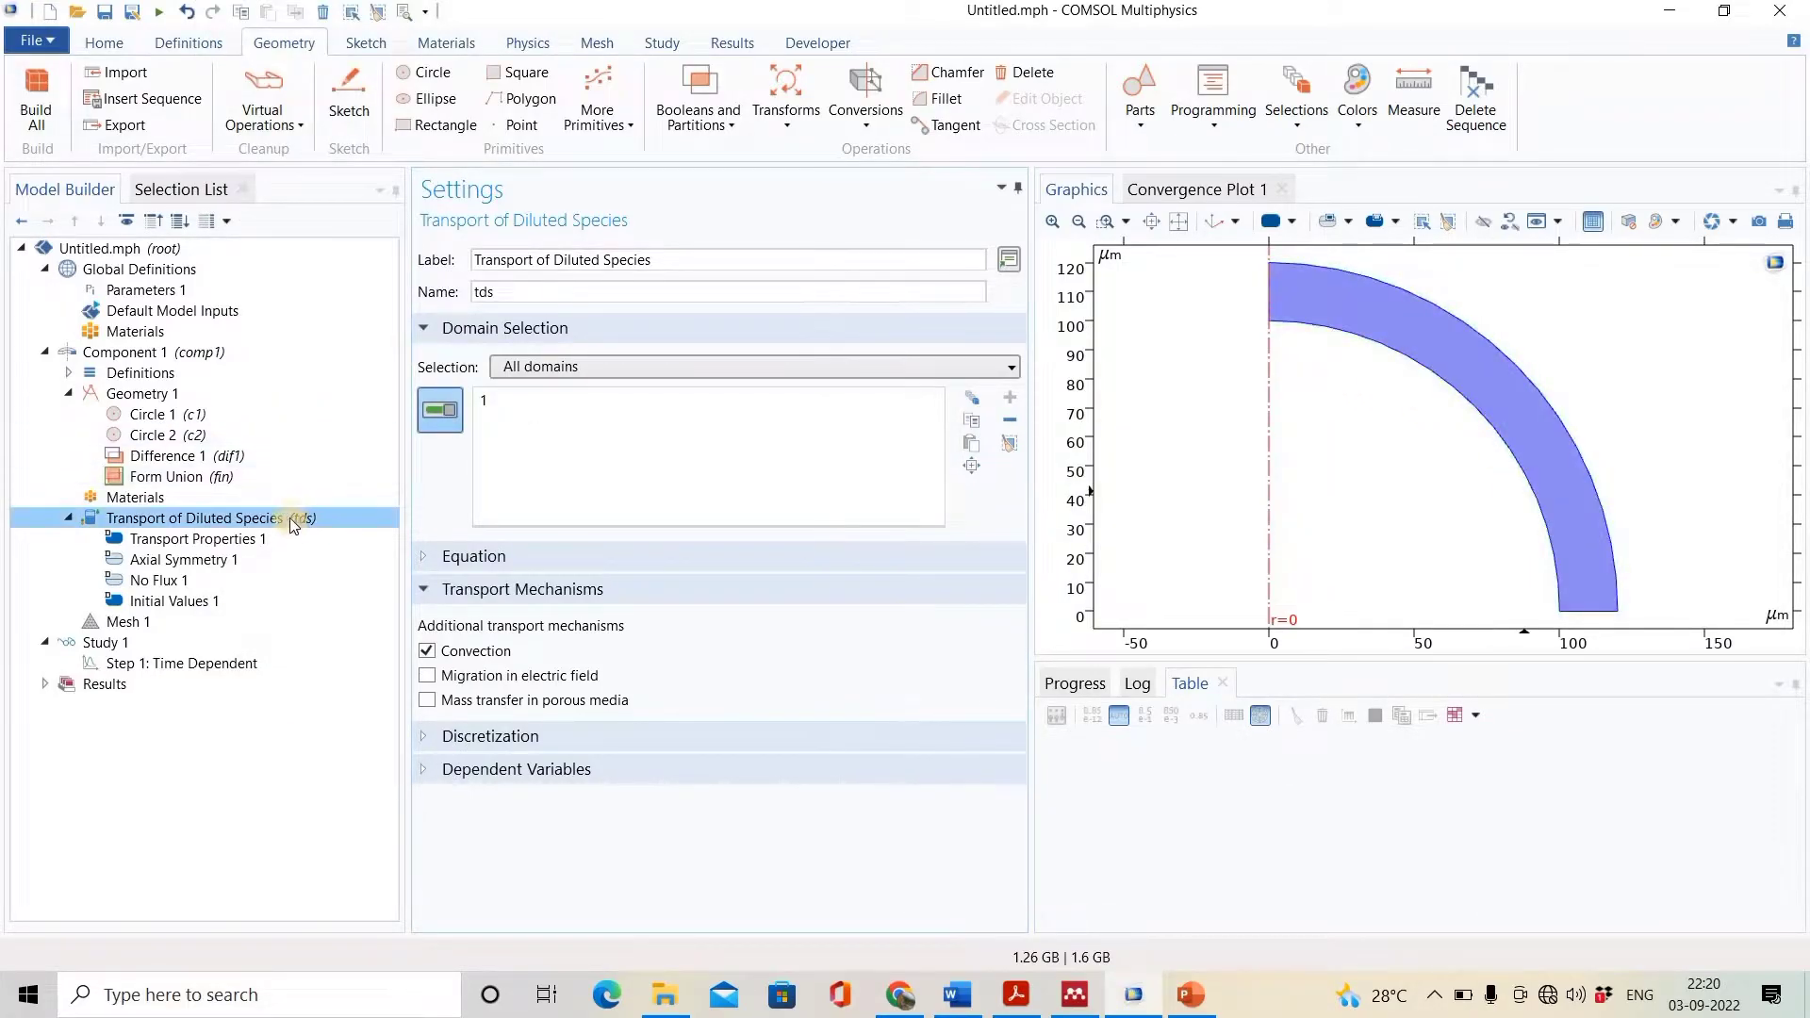
right_click(290, 518)
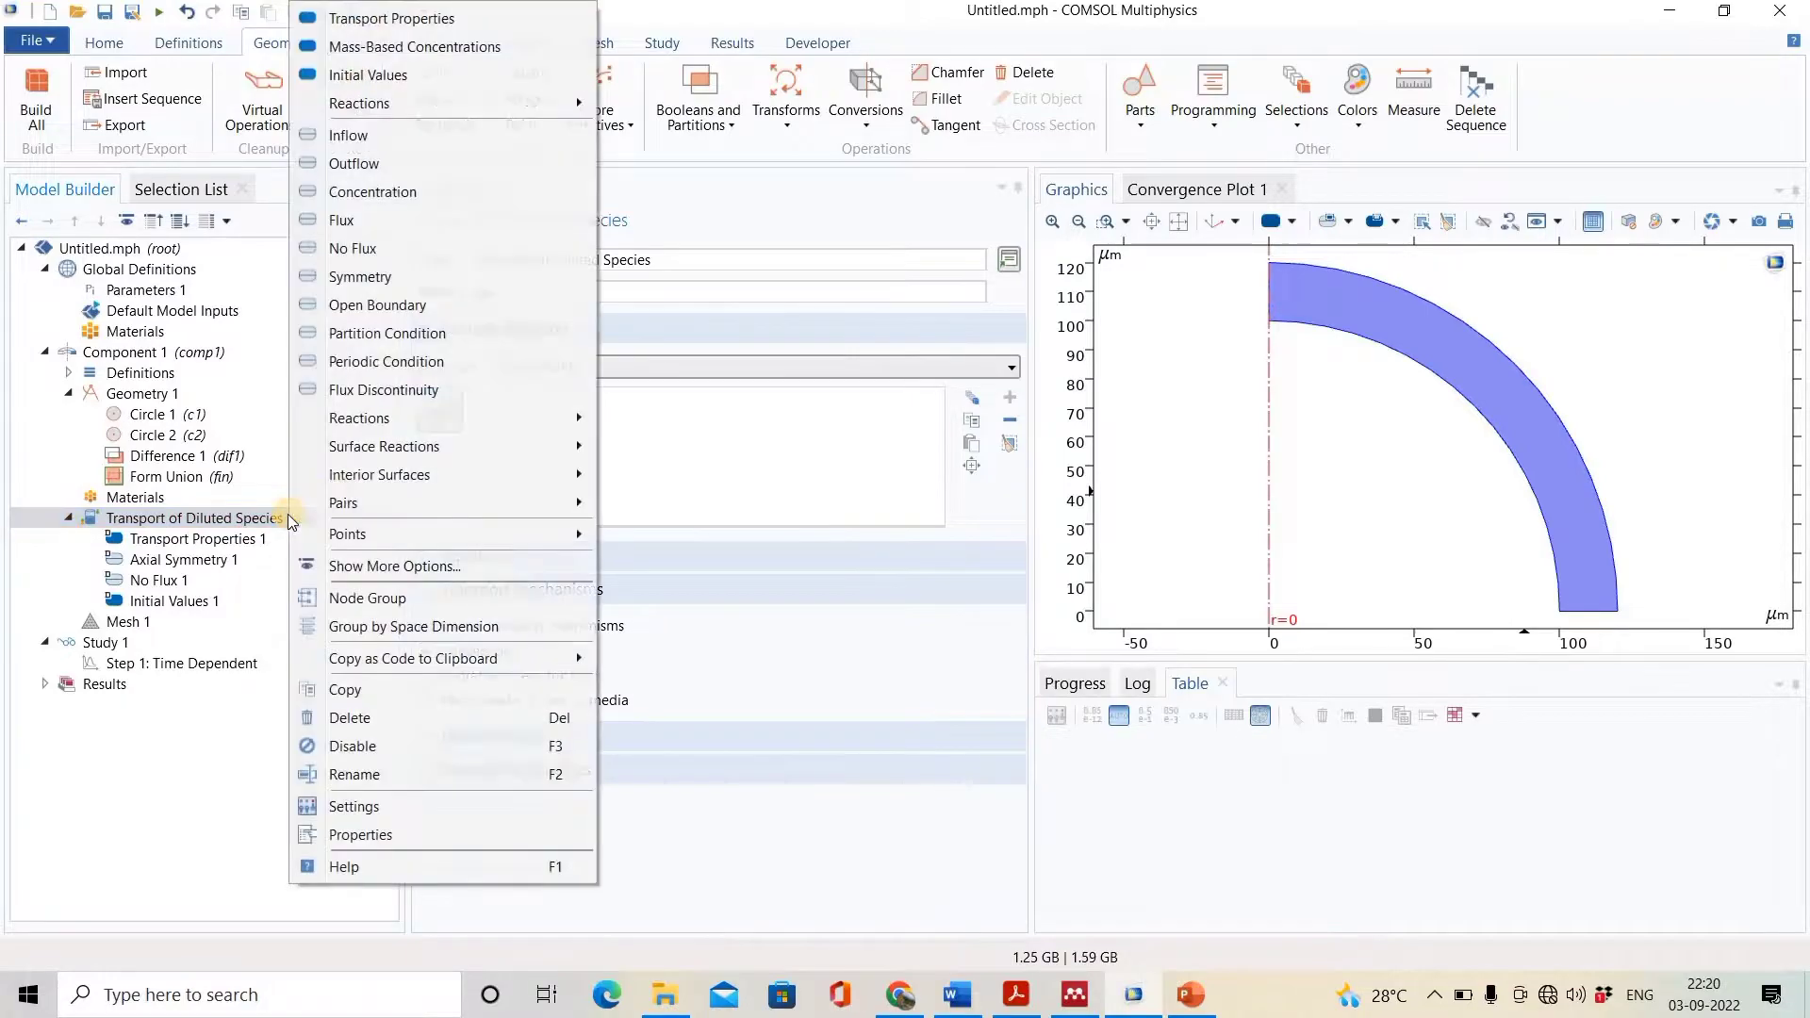
click(381, 234)
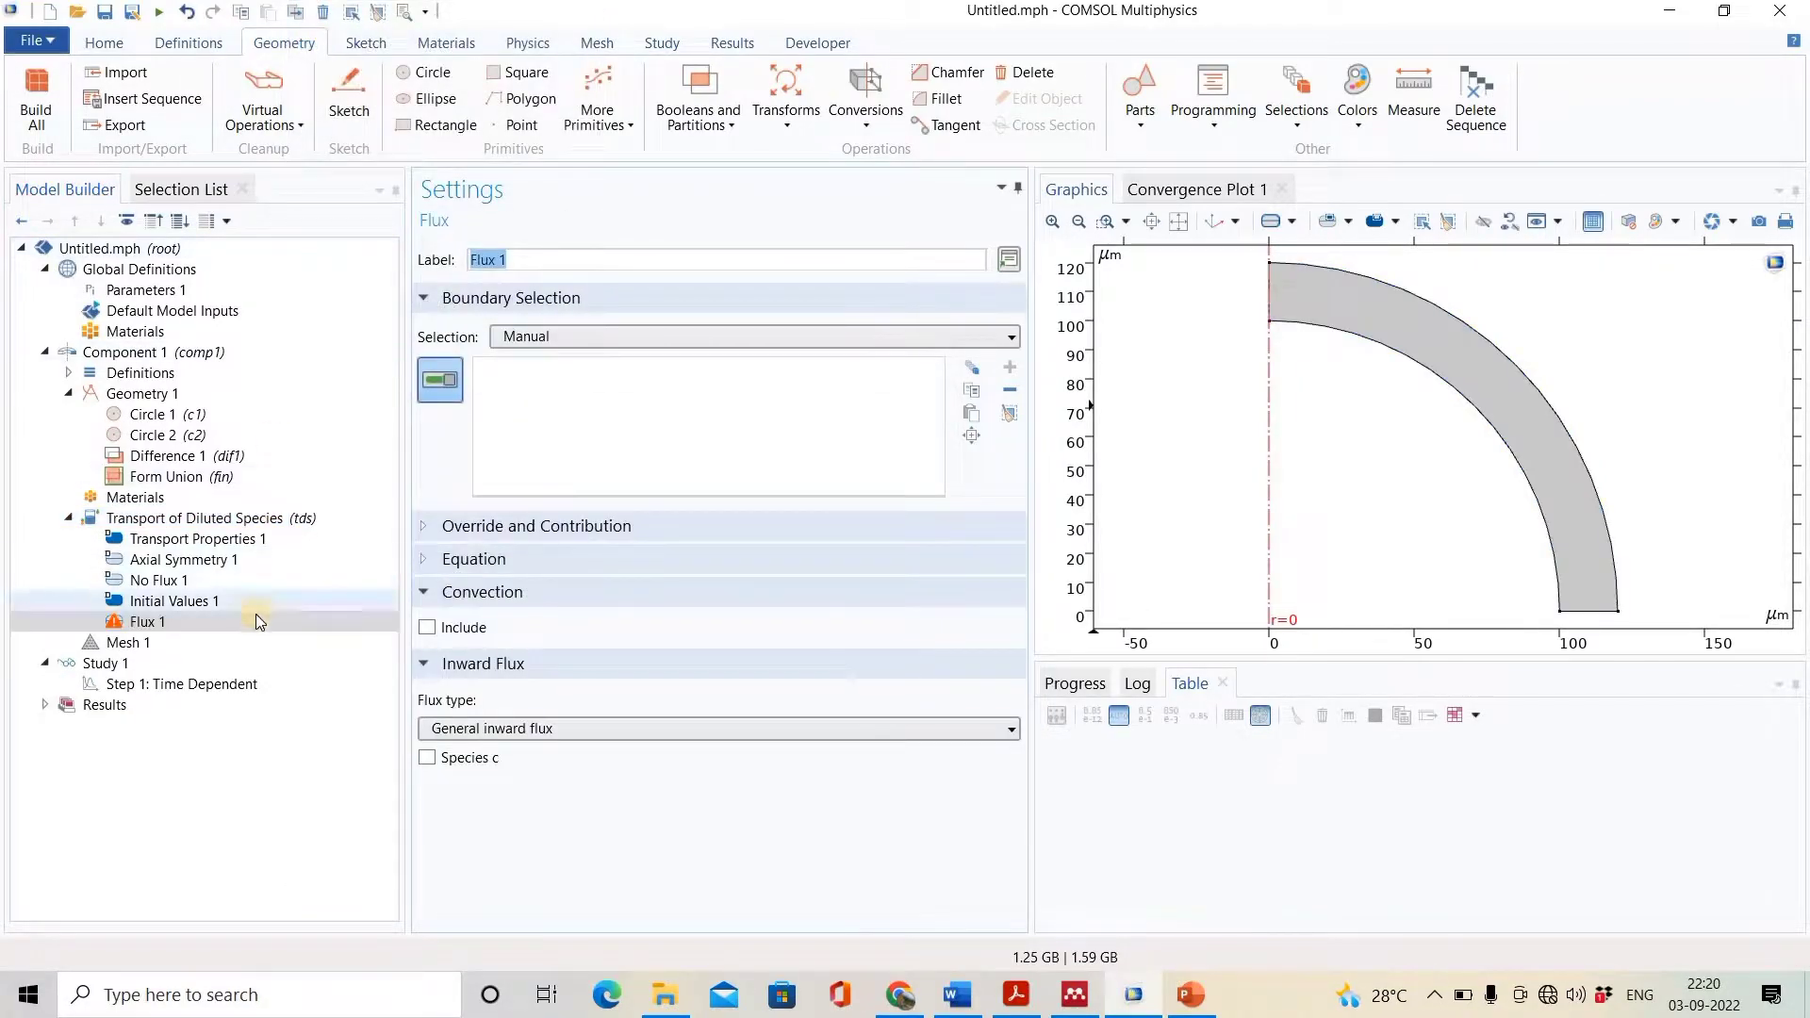
click(1413, 364)
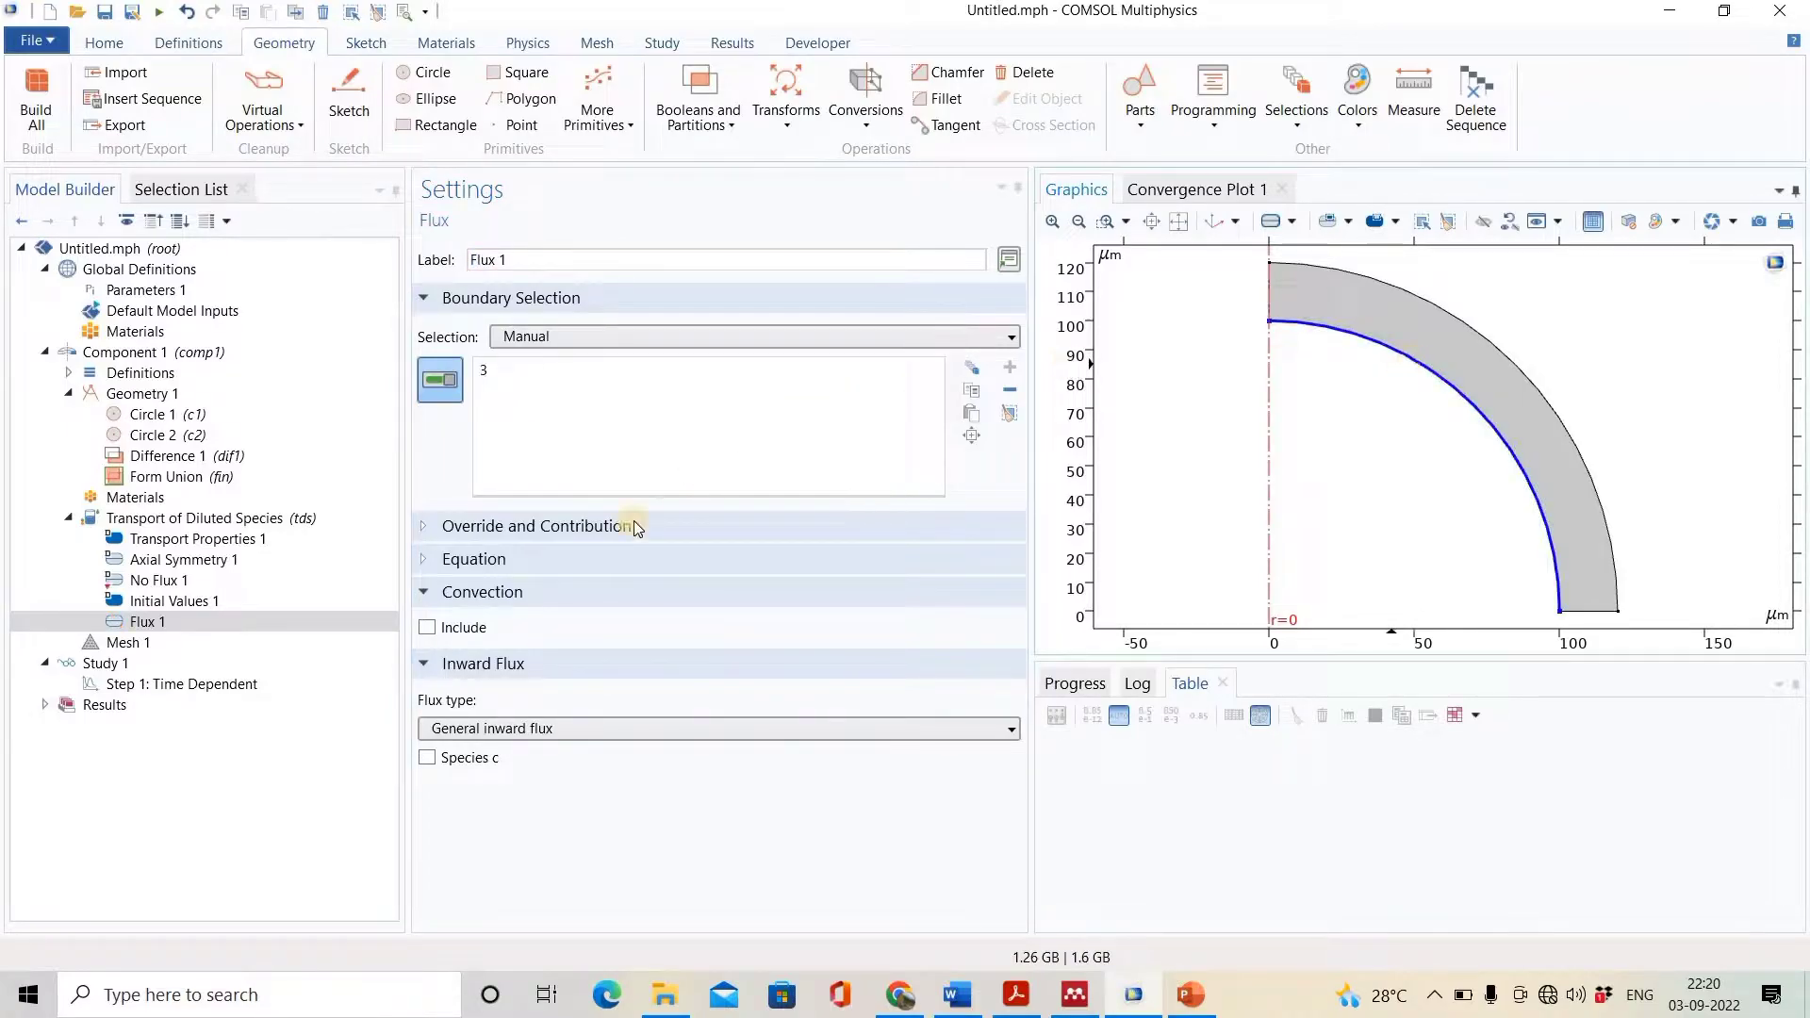
- Enable inward flux for species c with J0,c = -(0.001[m/s]*c)
click(430, 757)
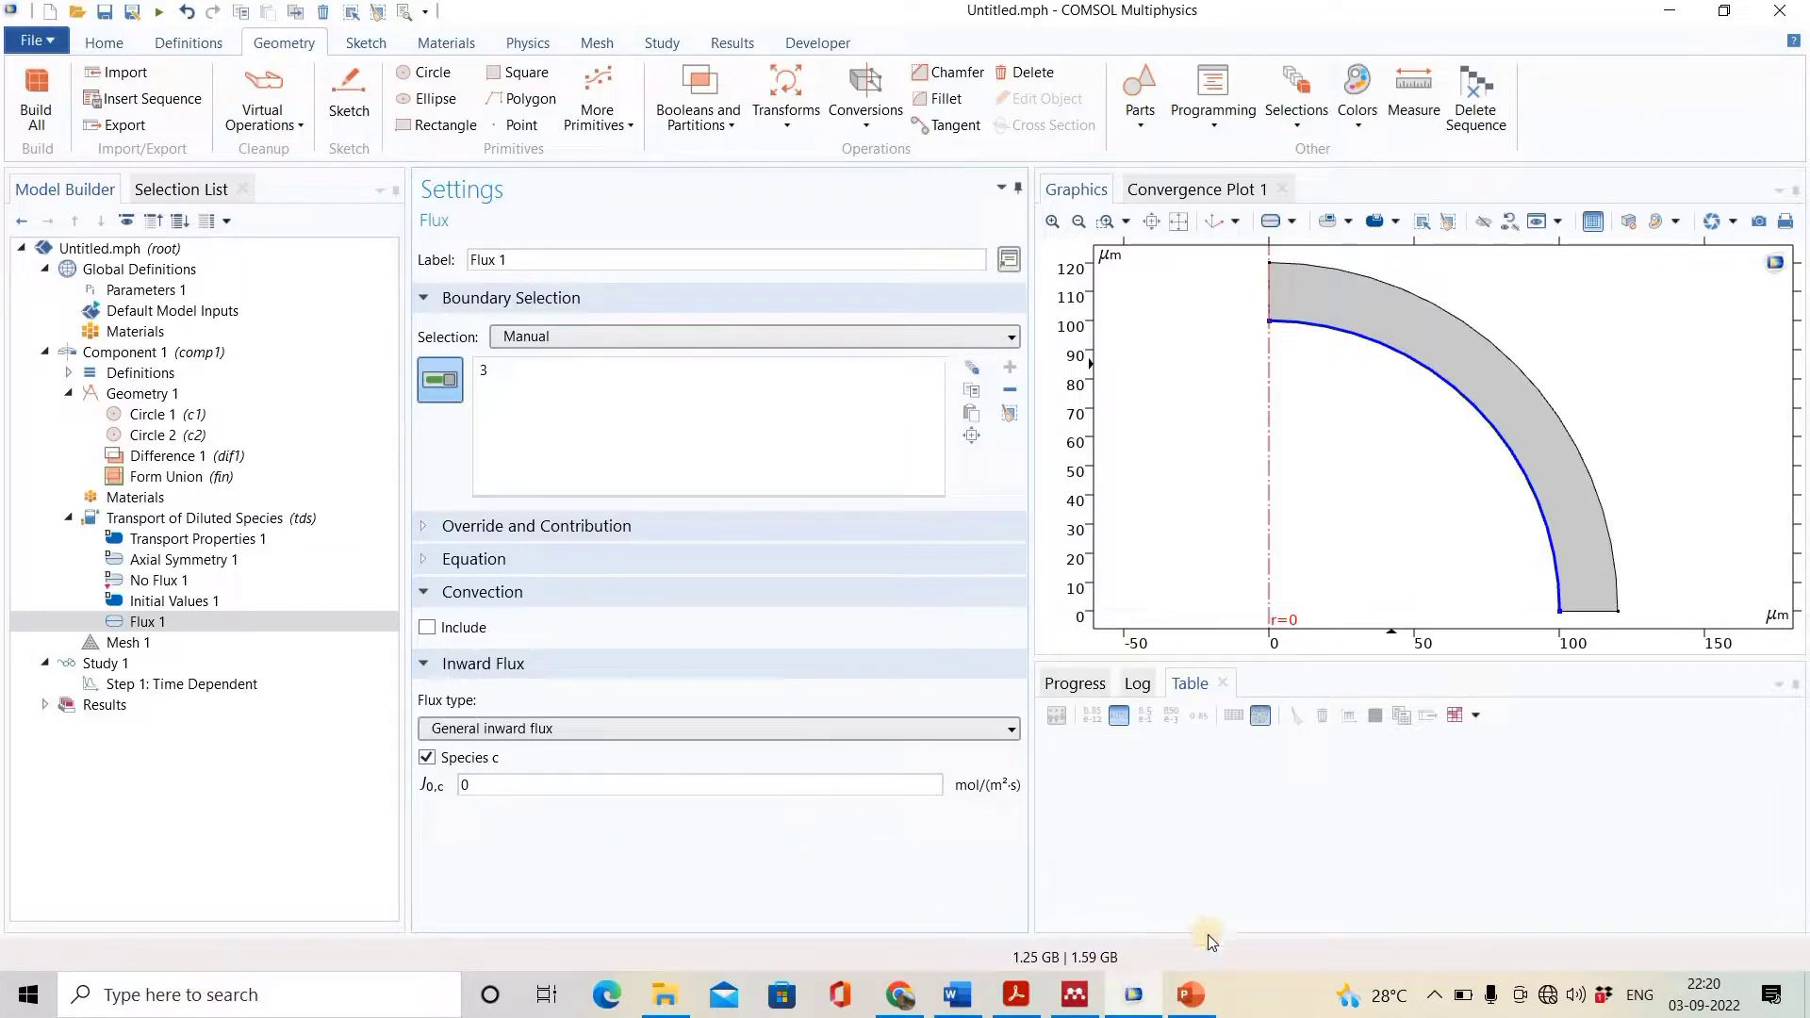
click(574, 782)
key(BackSpace)
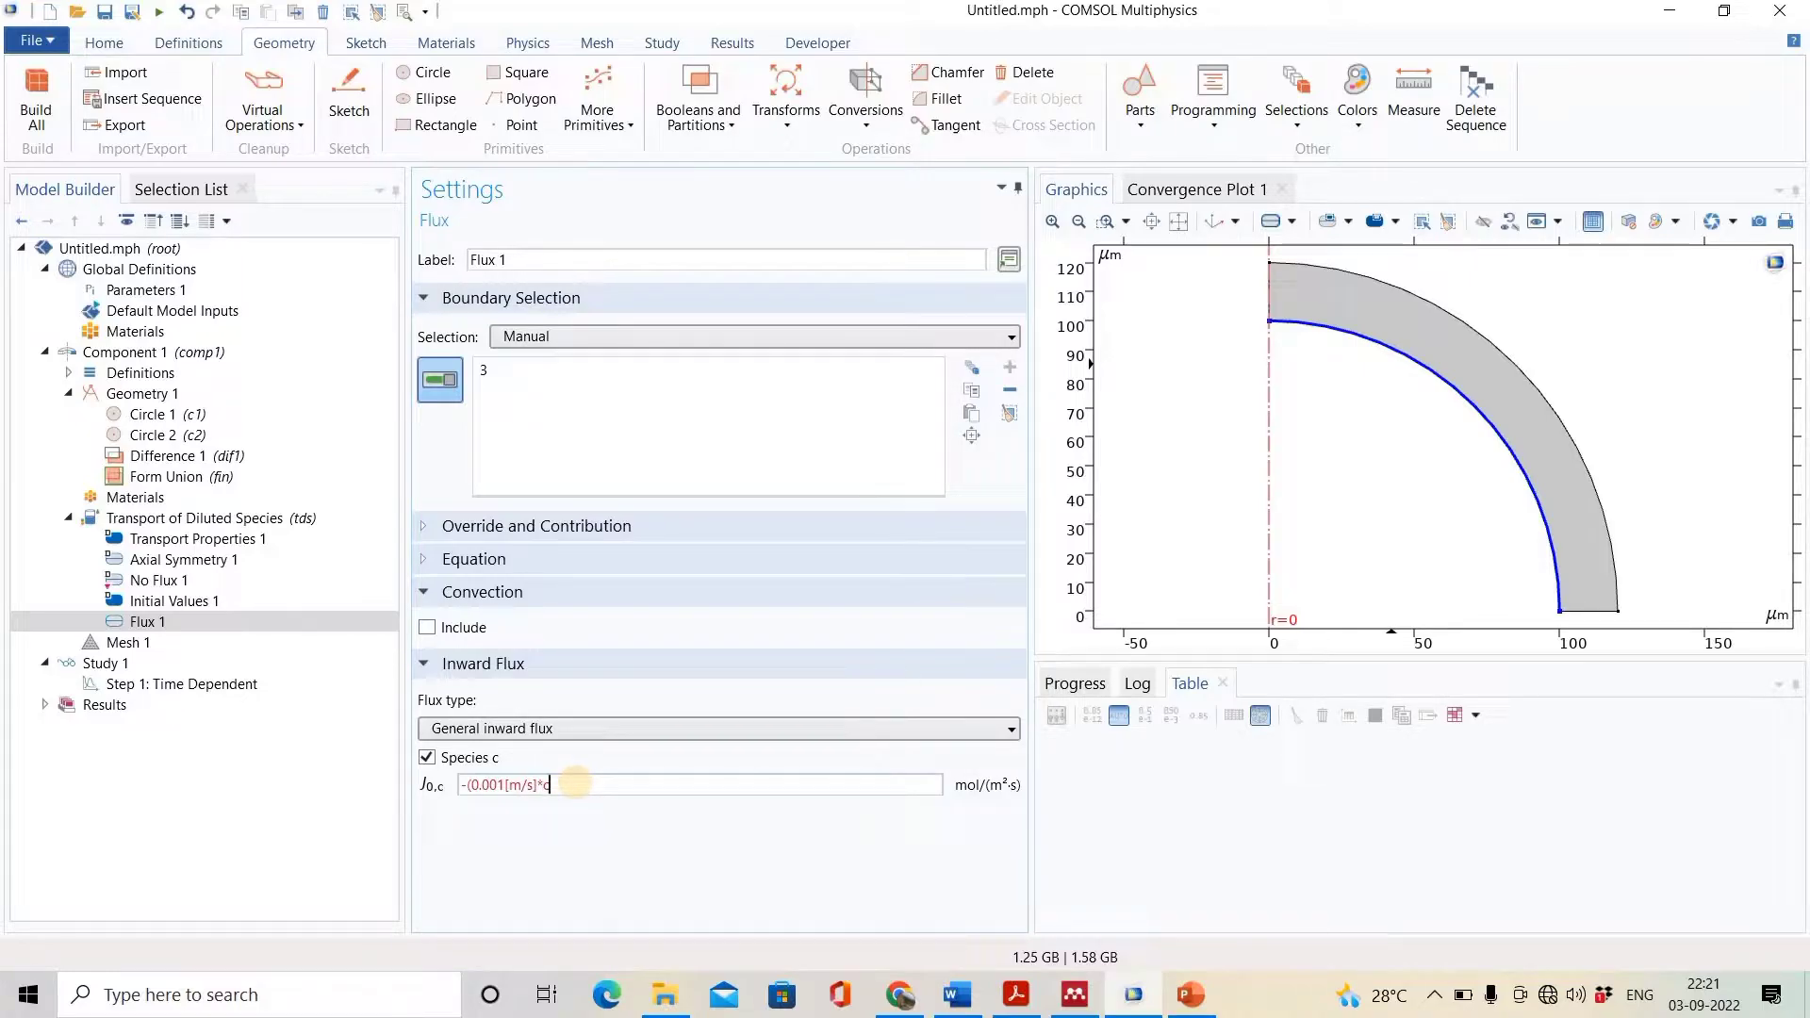
click(578, 839)
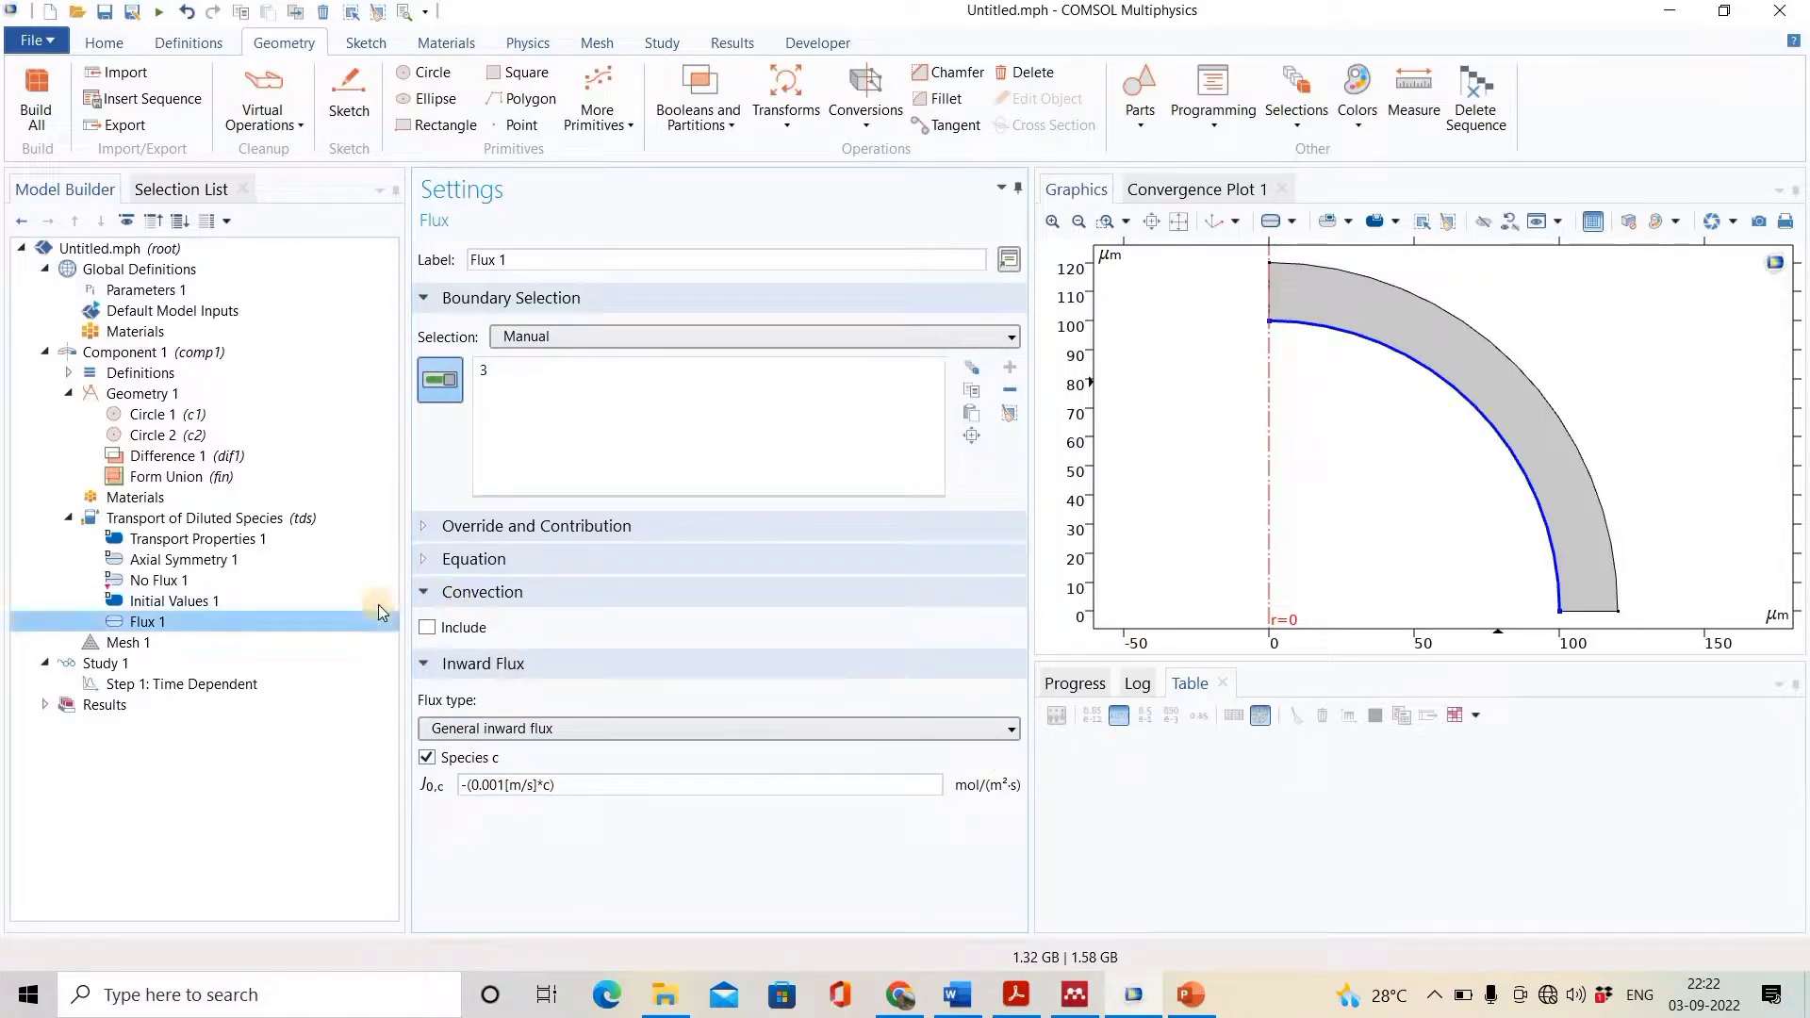
- Build a Finer mesh on the annulus
click(122, 642)
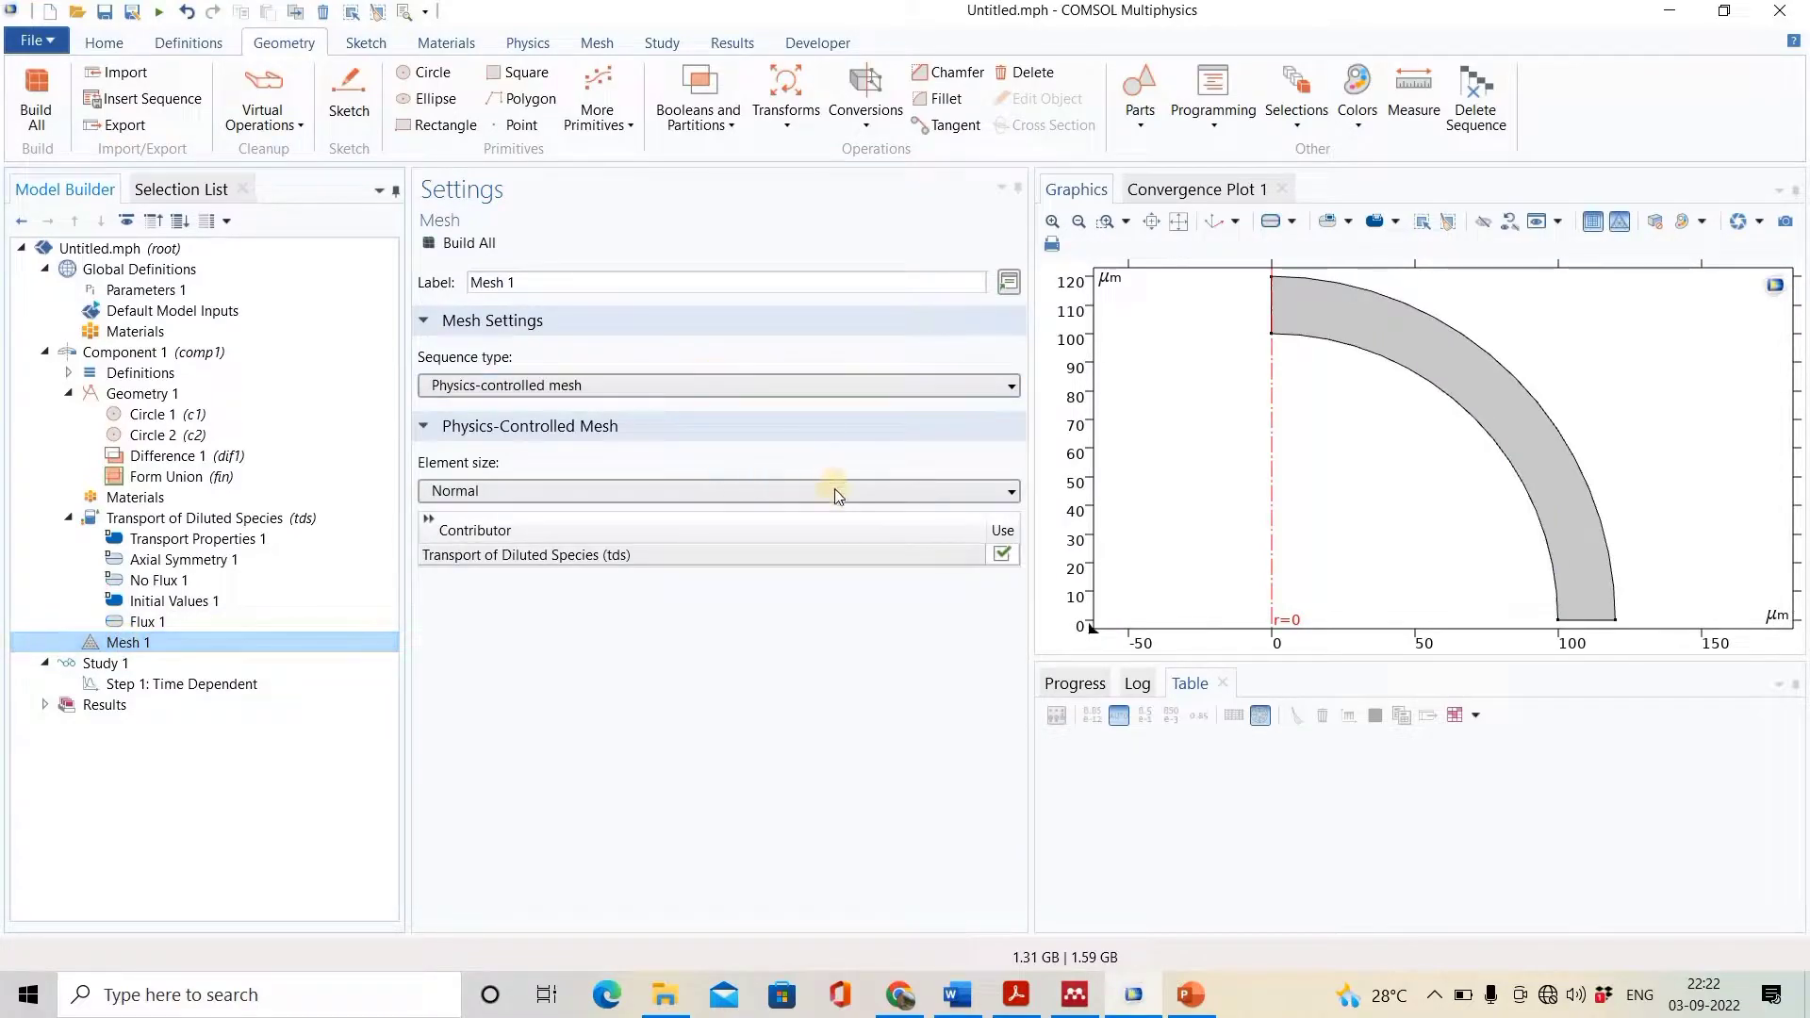
click(829, 492)
click(478, 560)
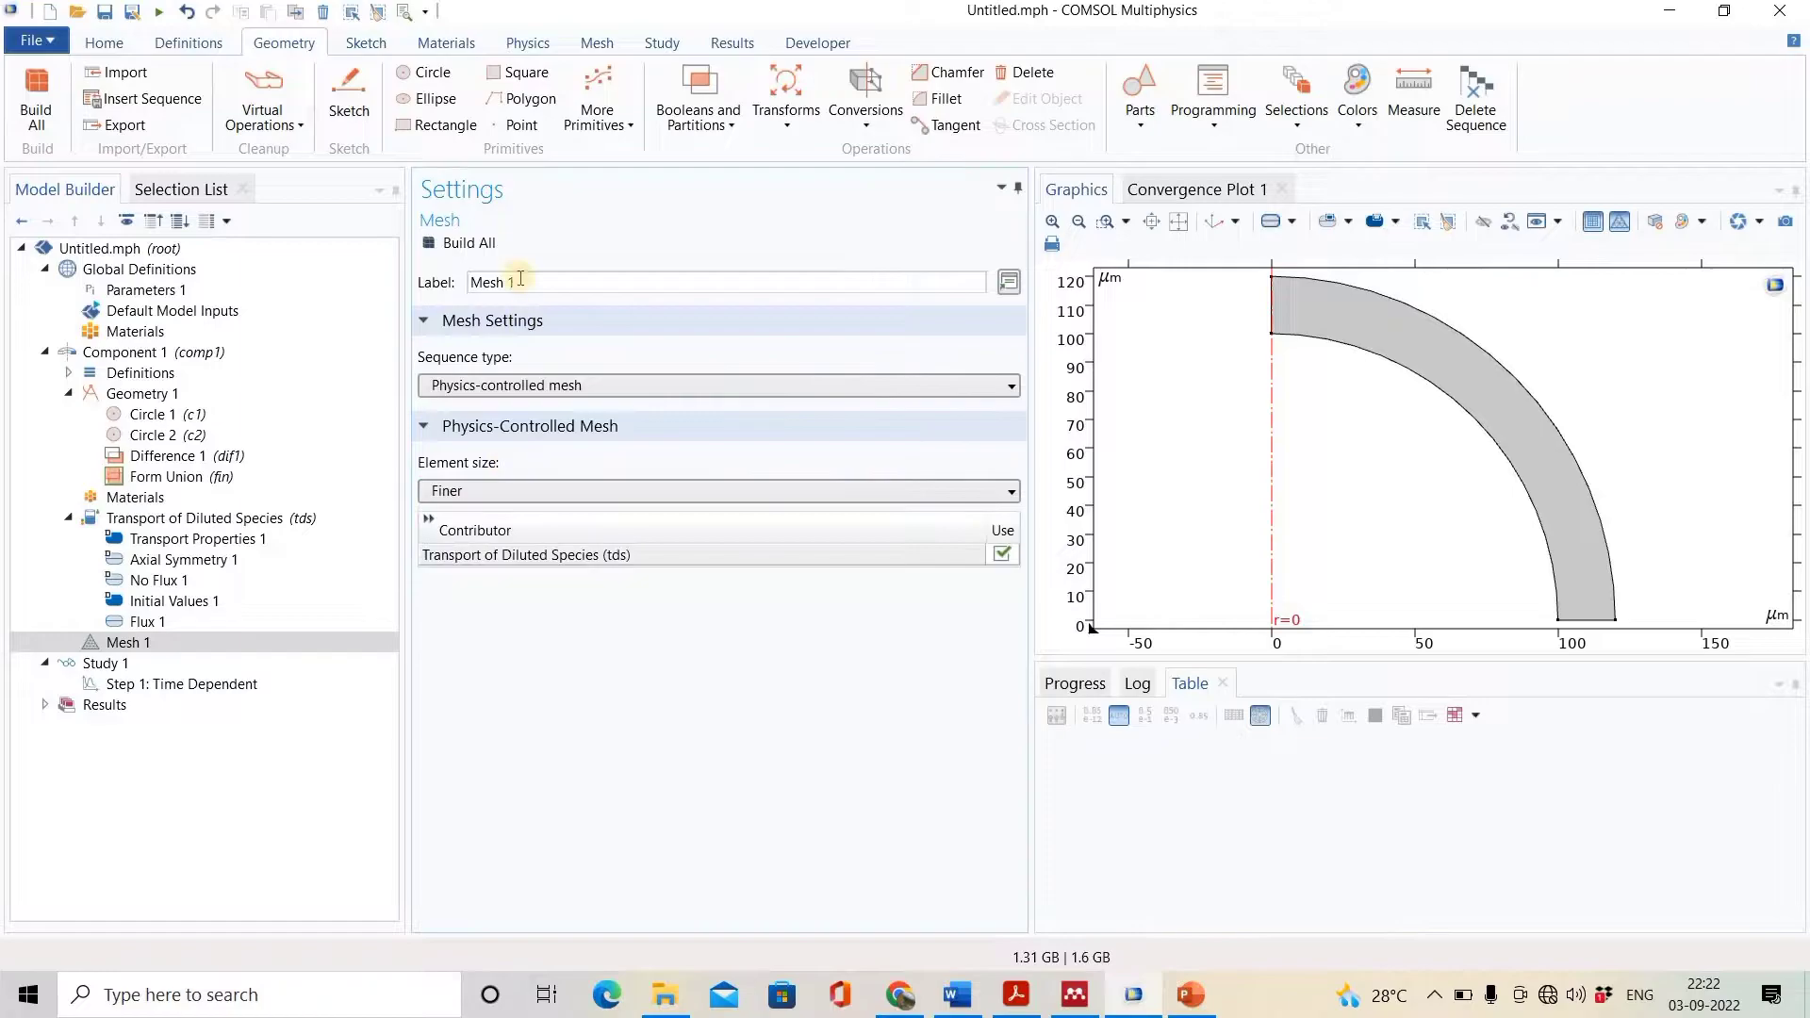
click(444, 241)
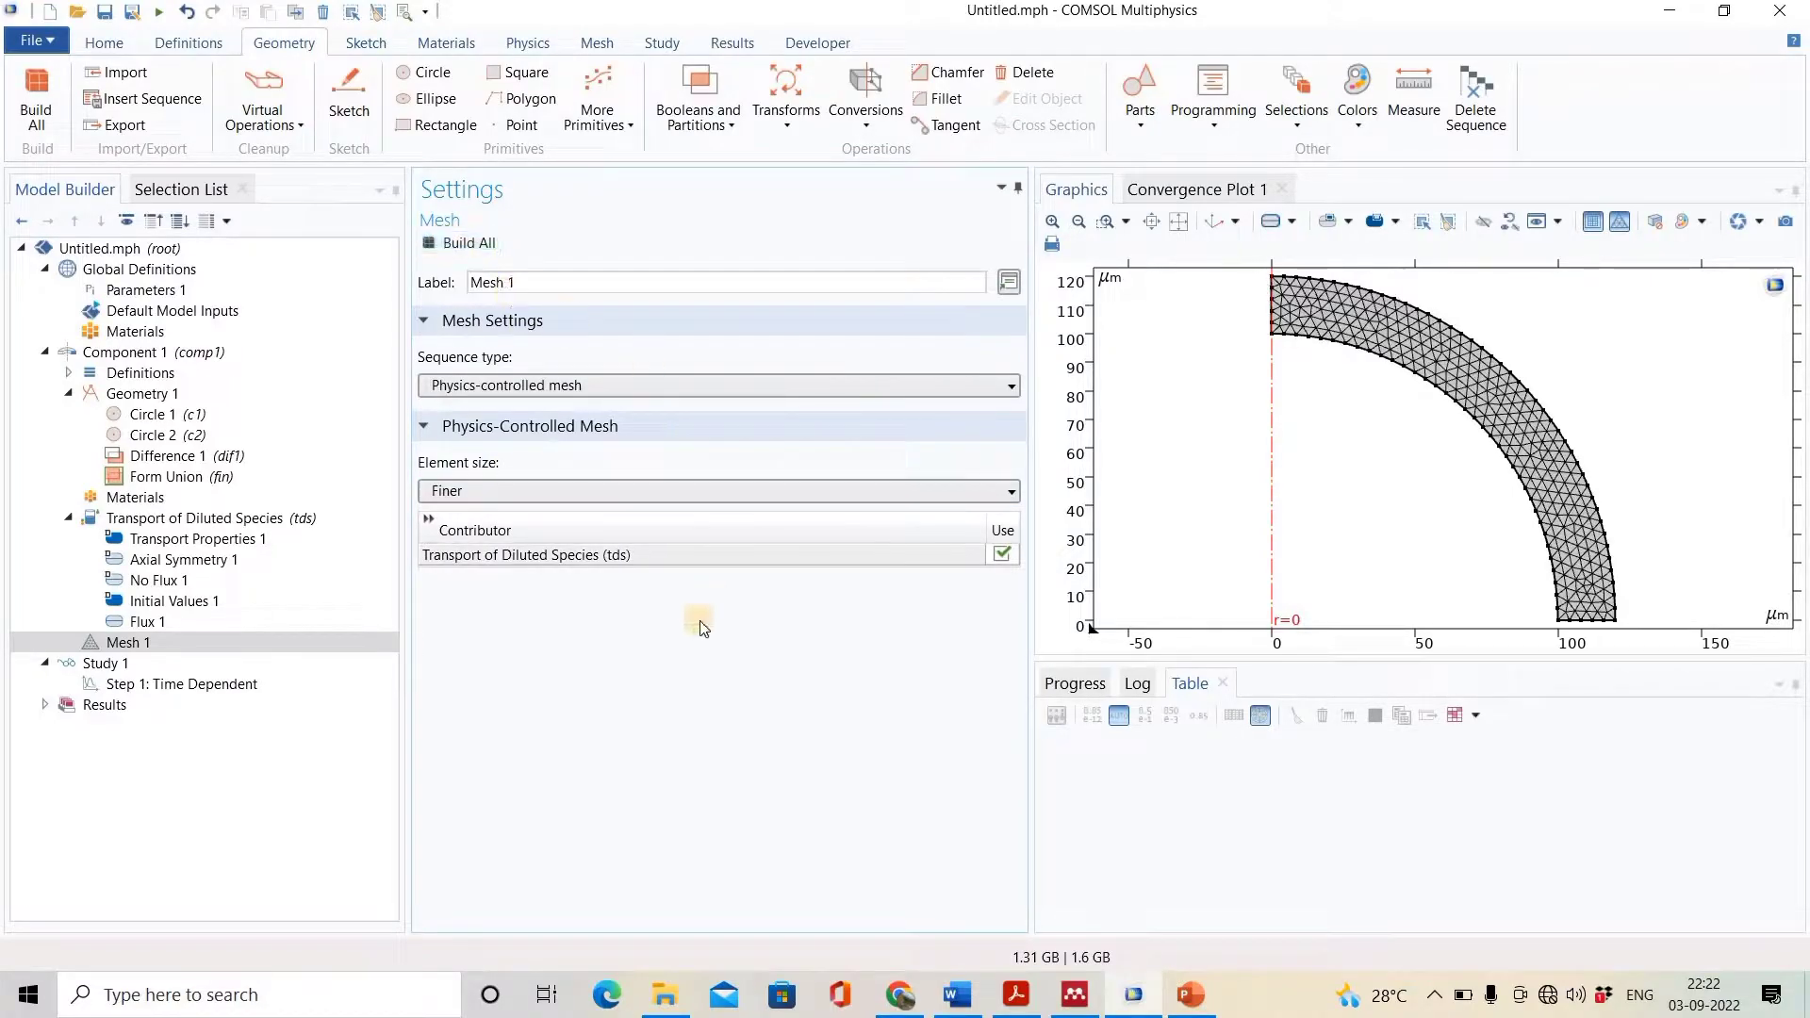
- Show the default solver and set Time-Dependent Solver 1 steps to Strict
right_click(70, 663)
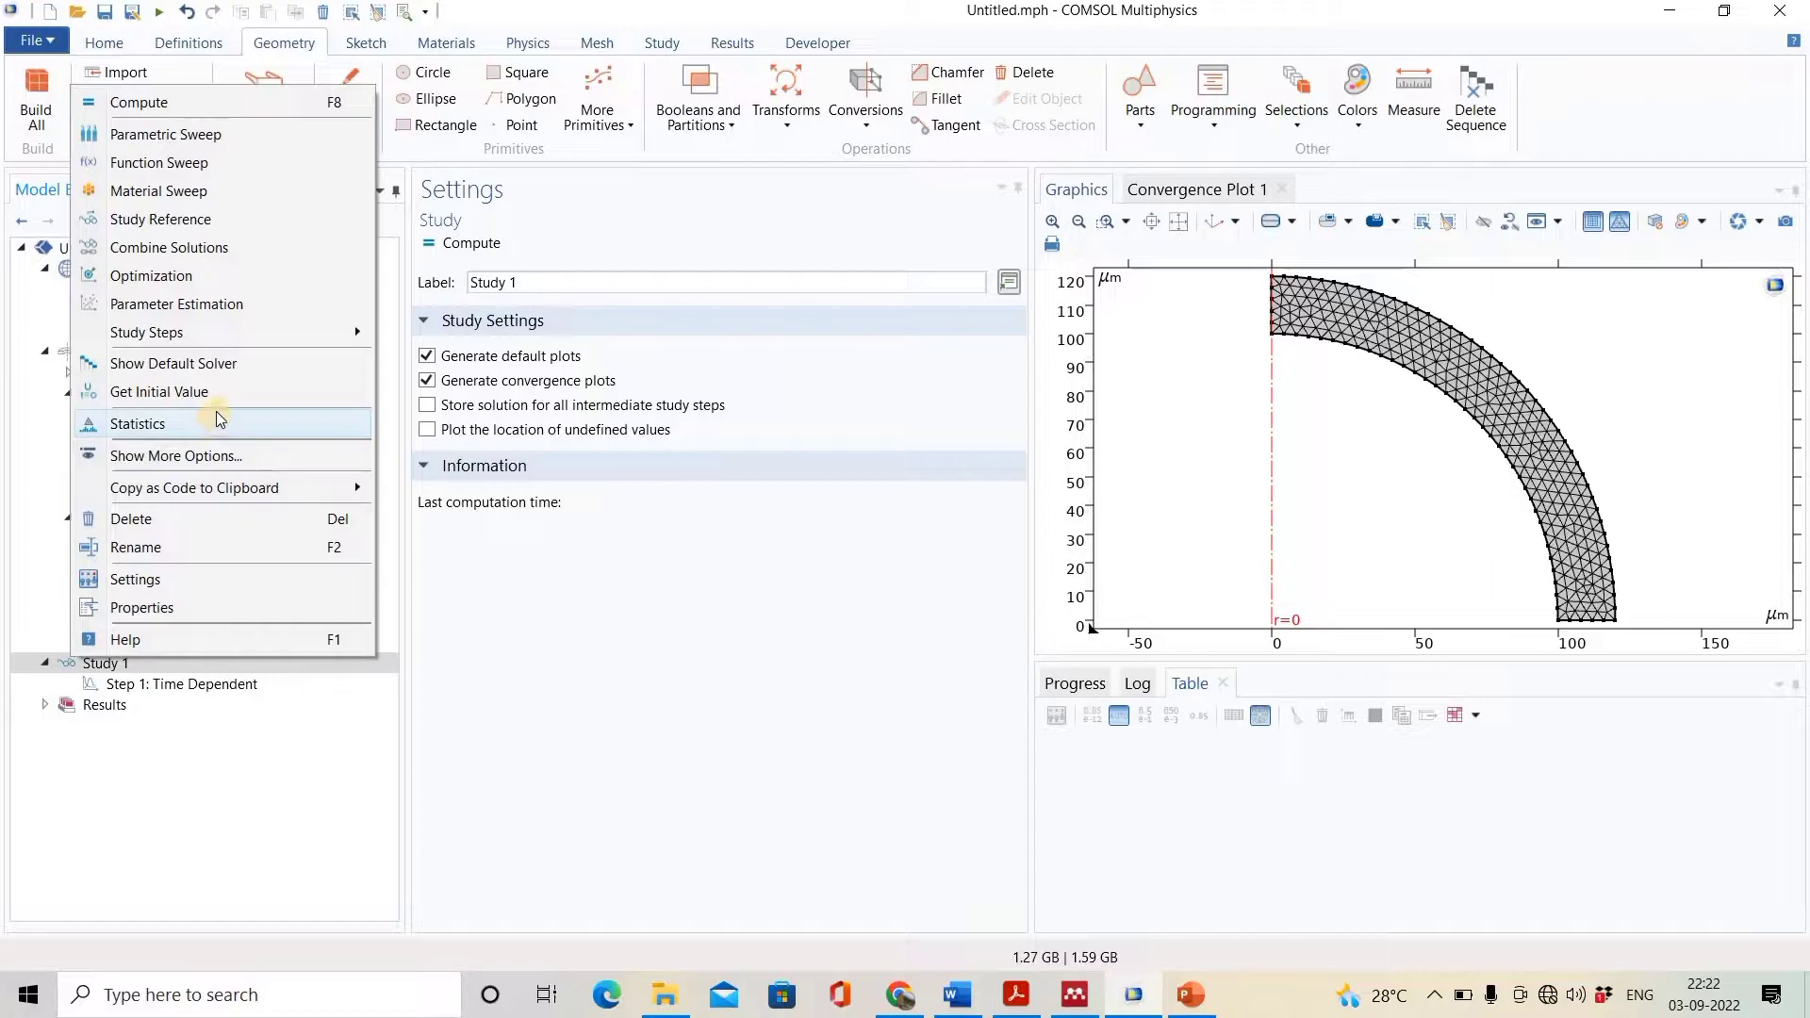
click(229, 364)
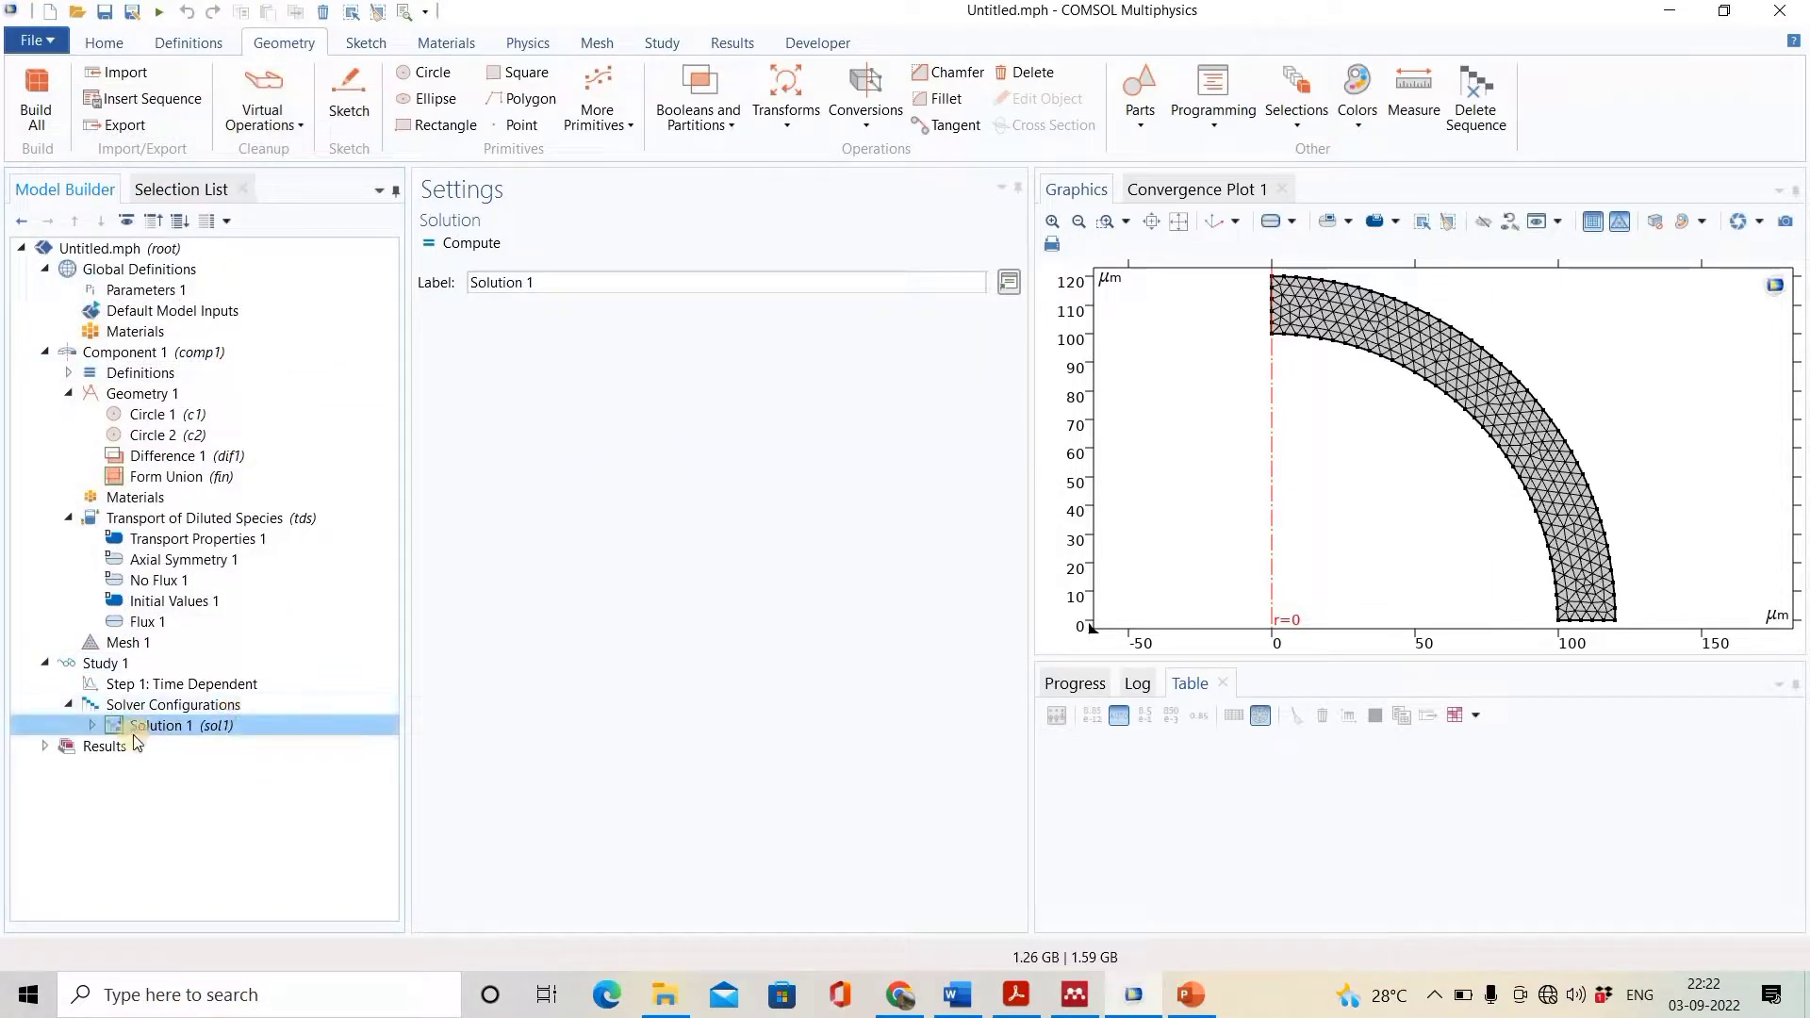
click(91, 725)
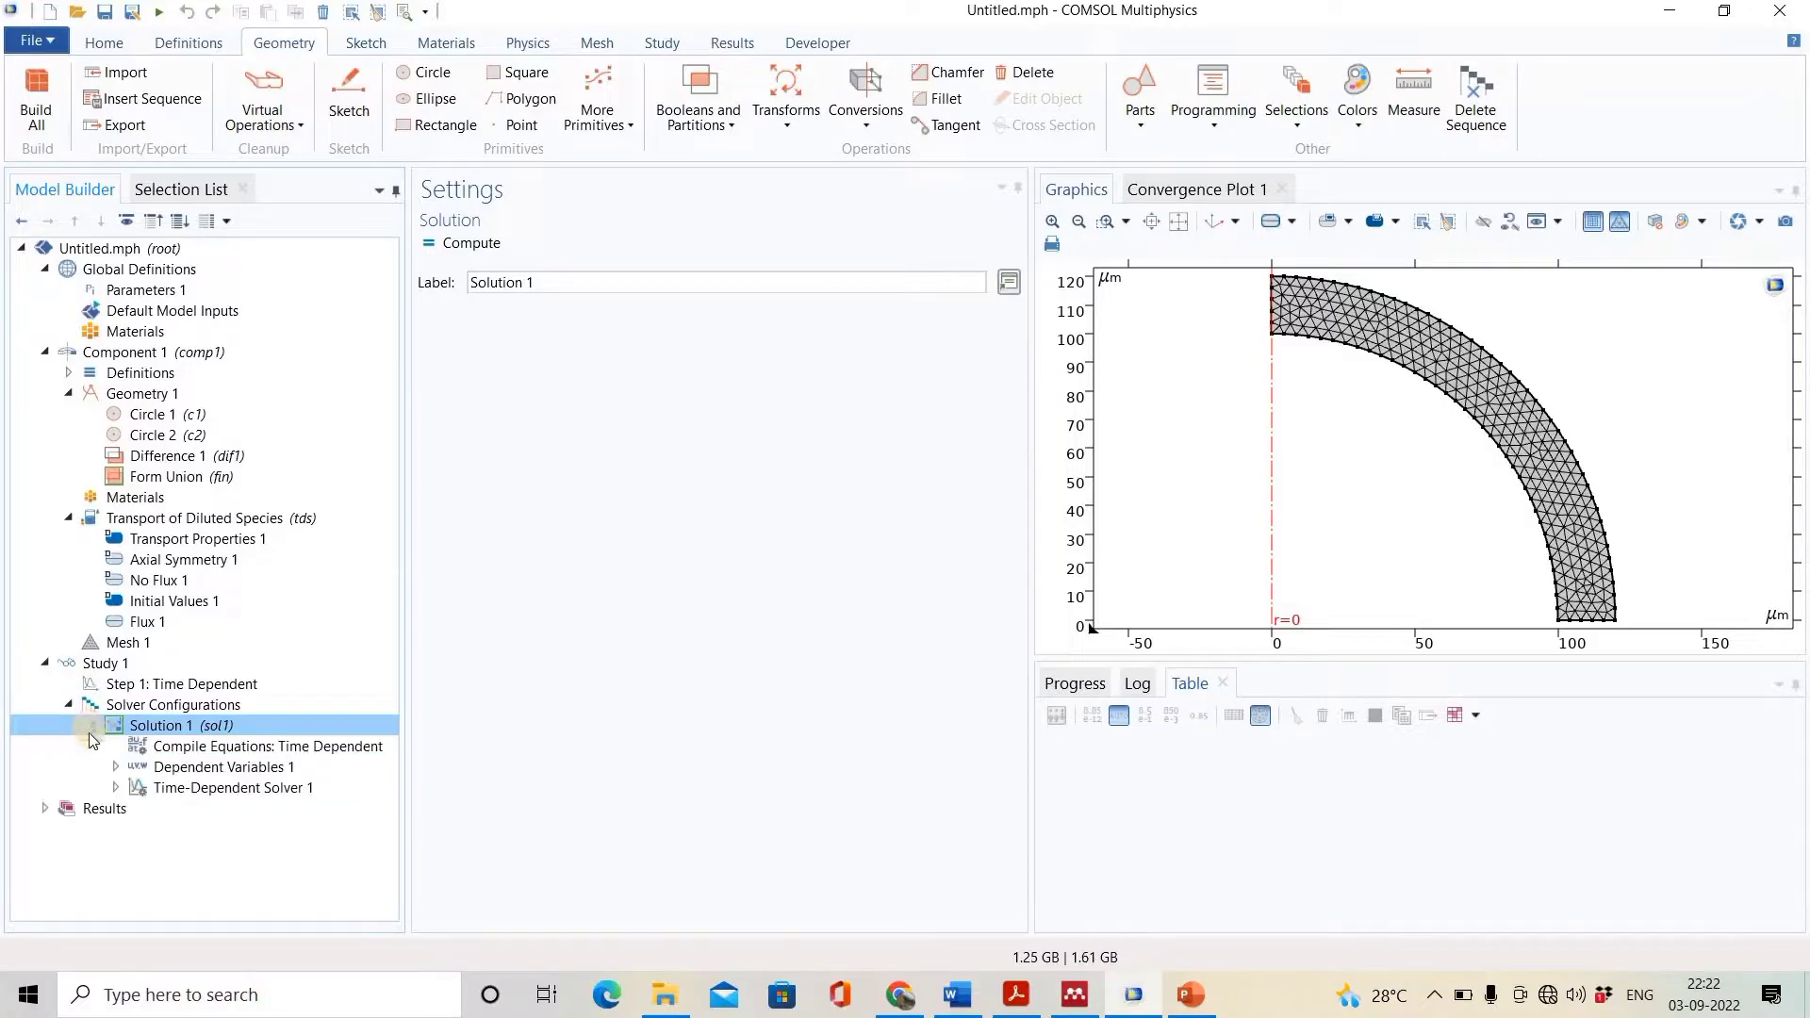
click(115, 787)
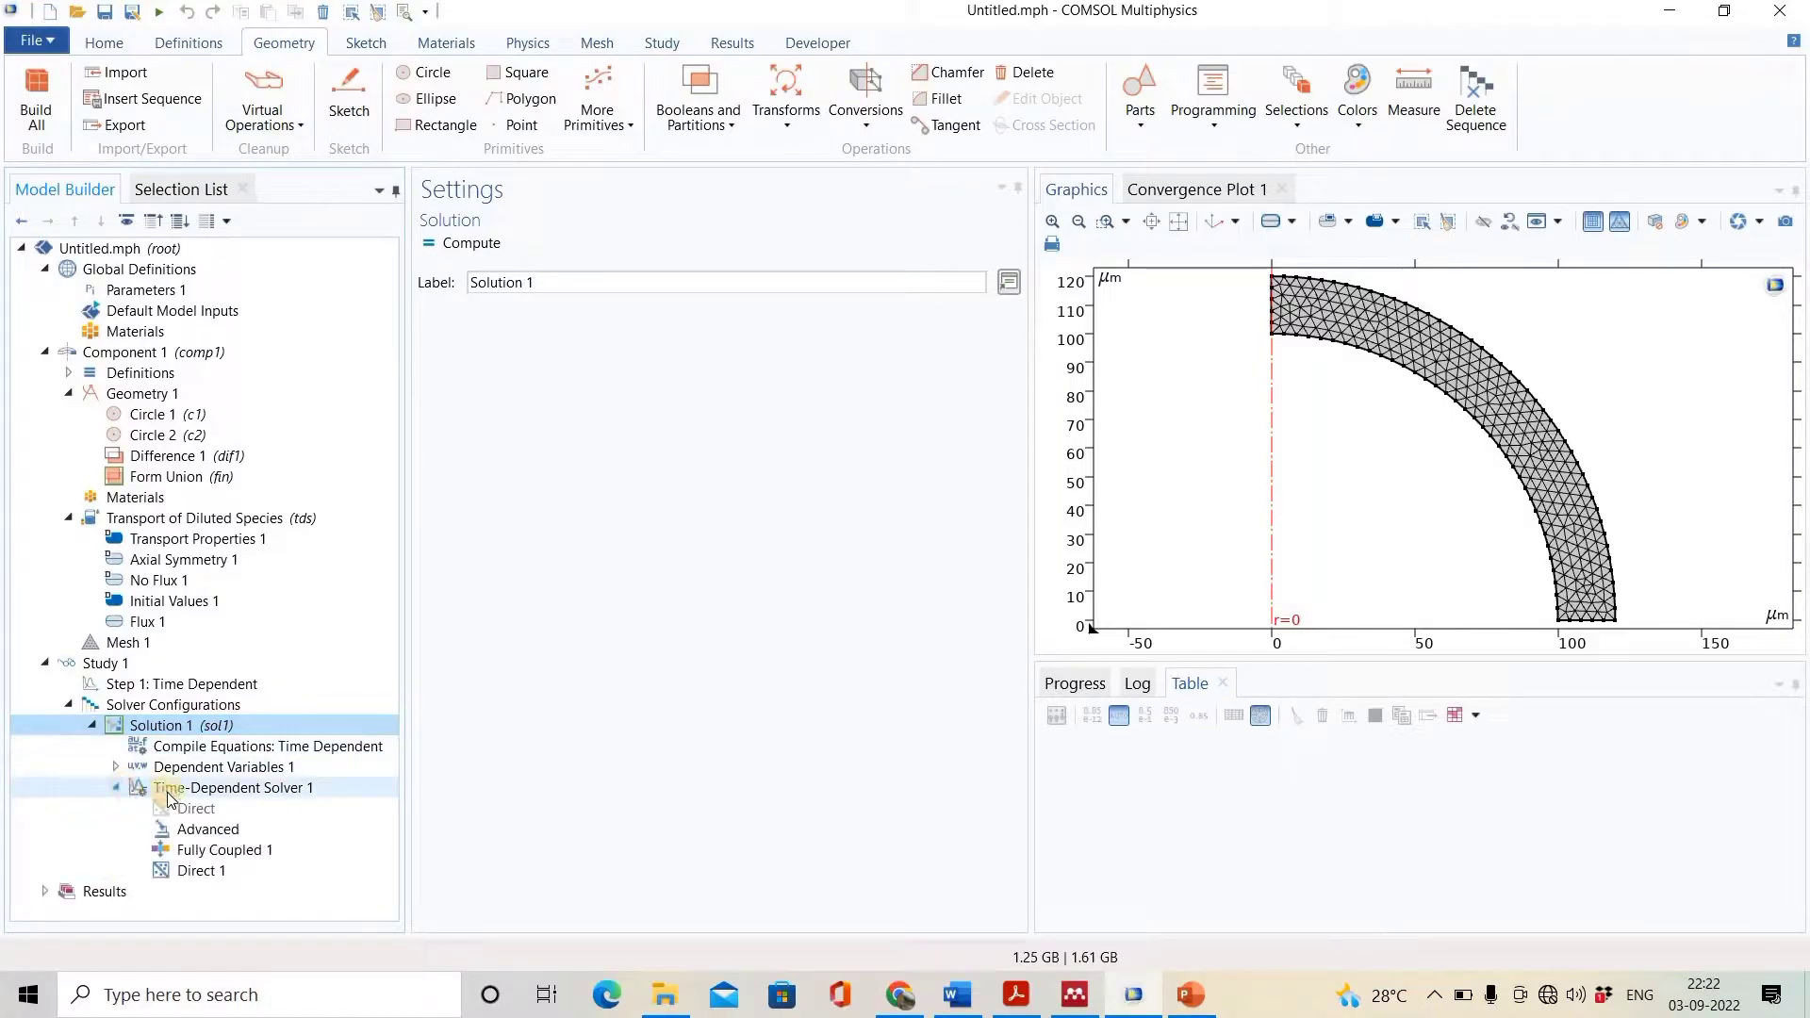
click(233, 791)
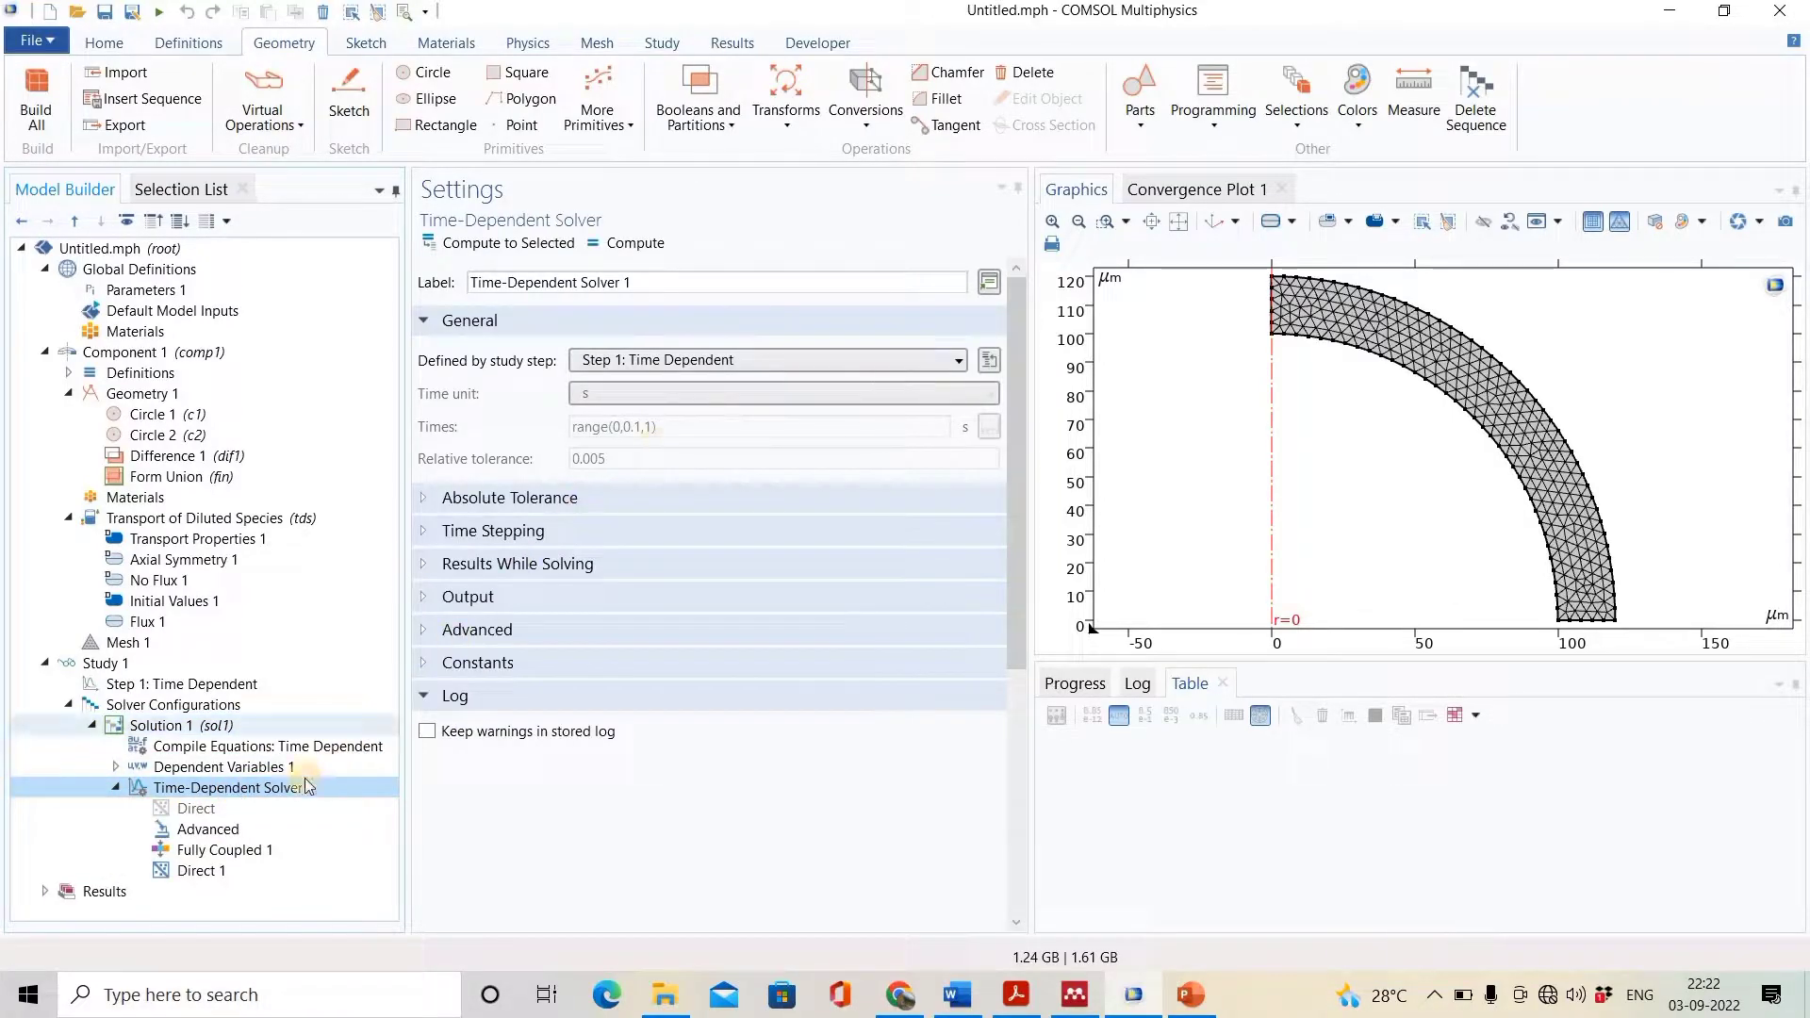
click(429, 532)
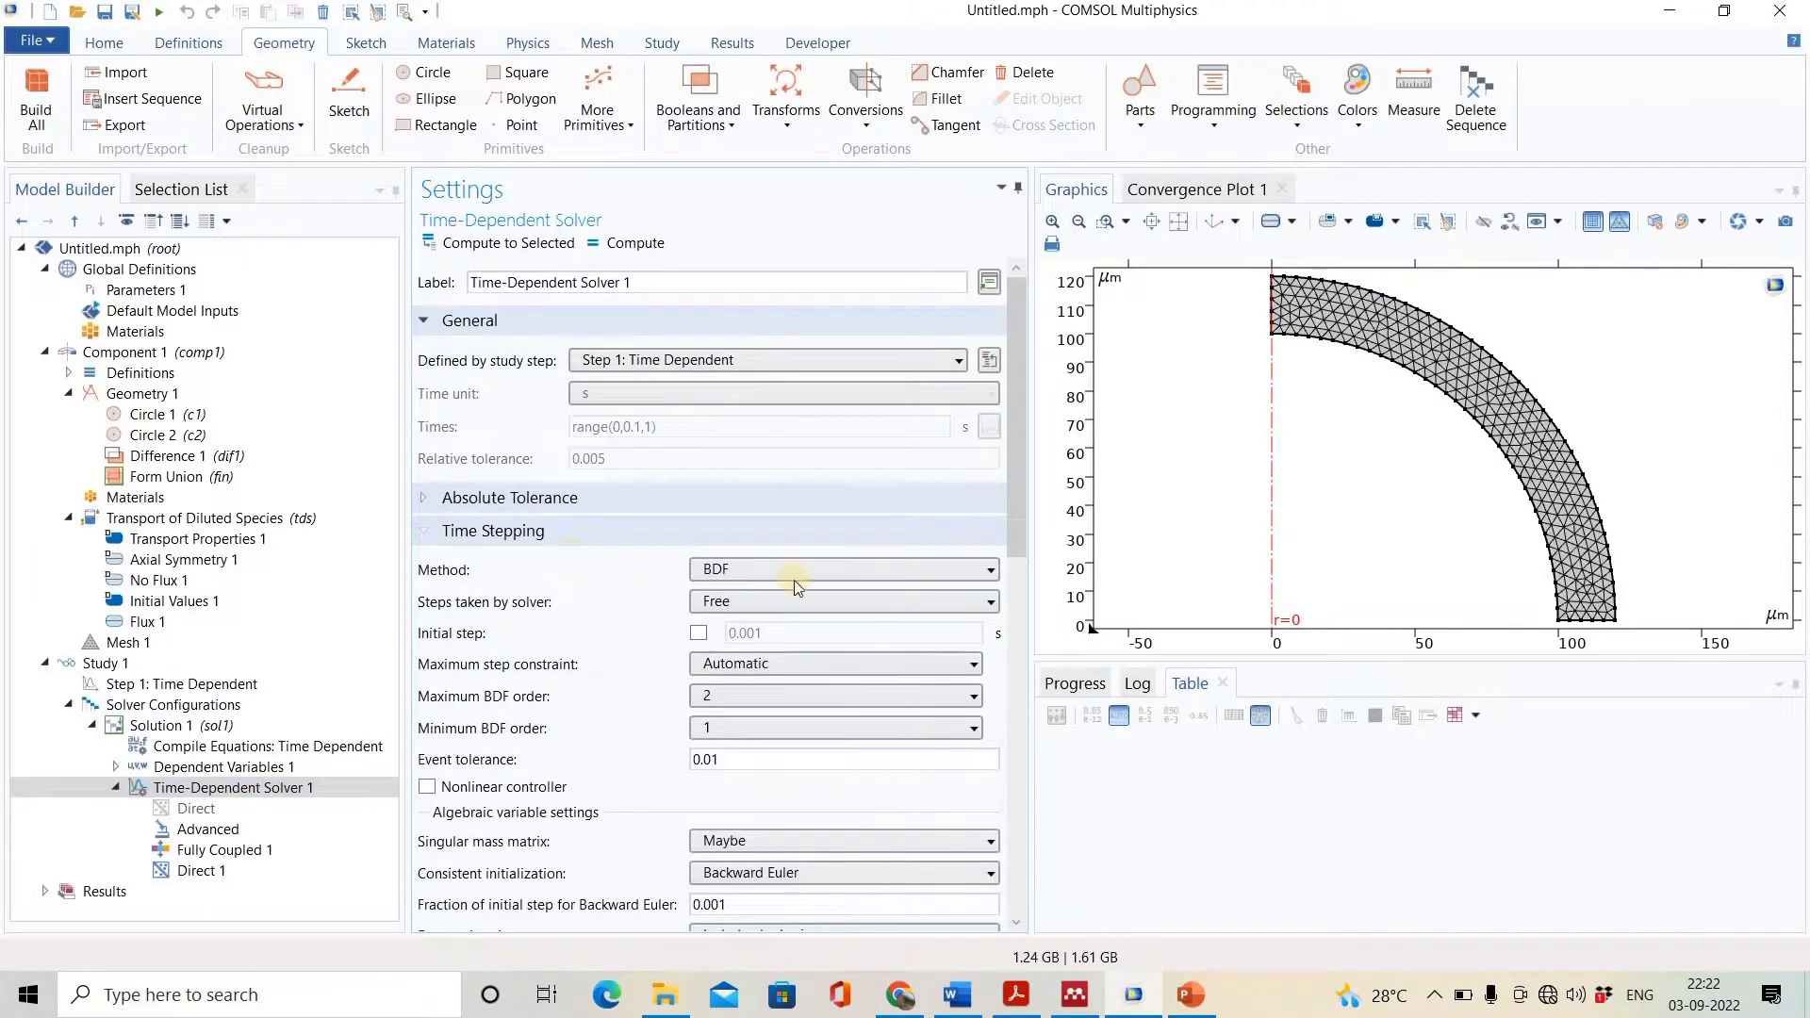
click(958, 602)
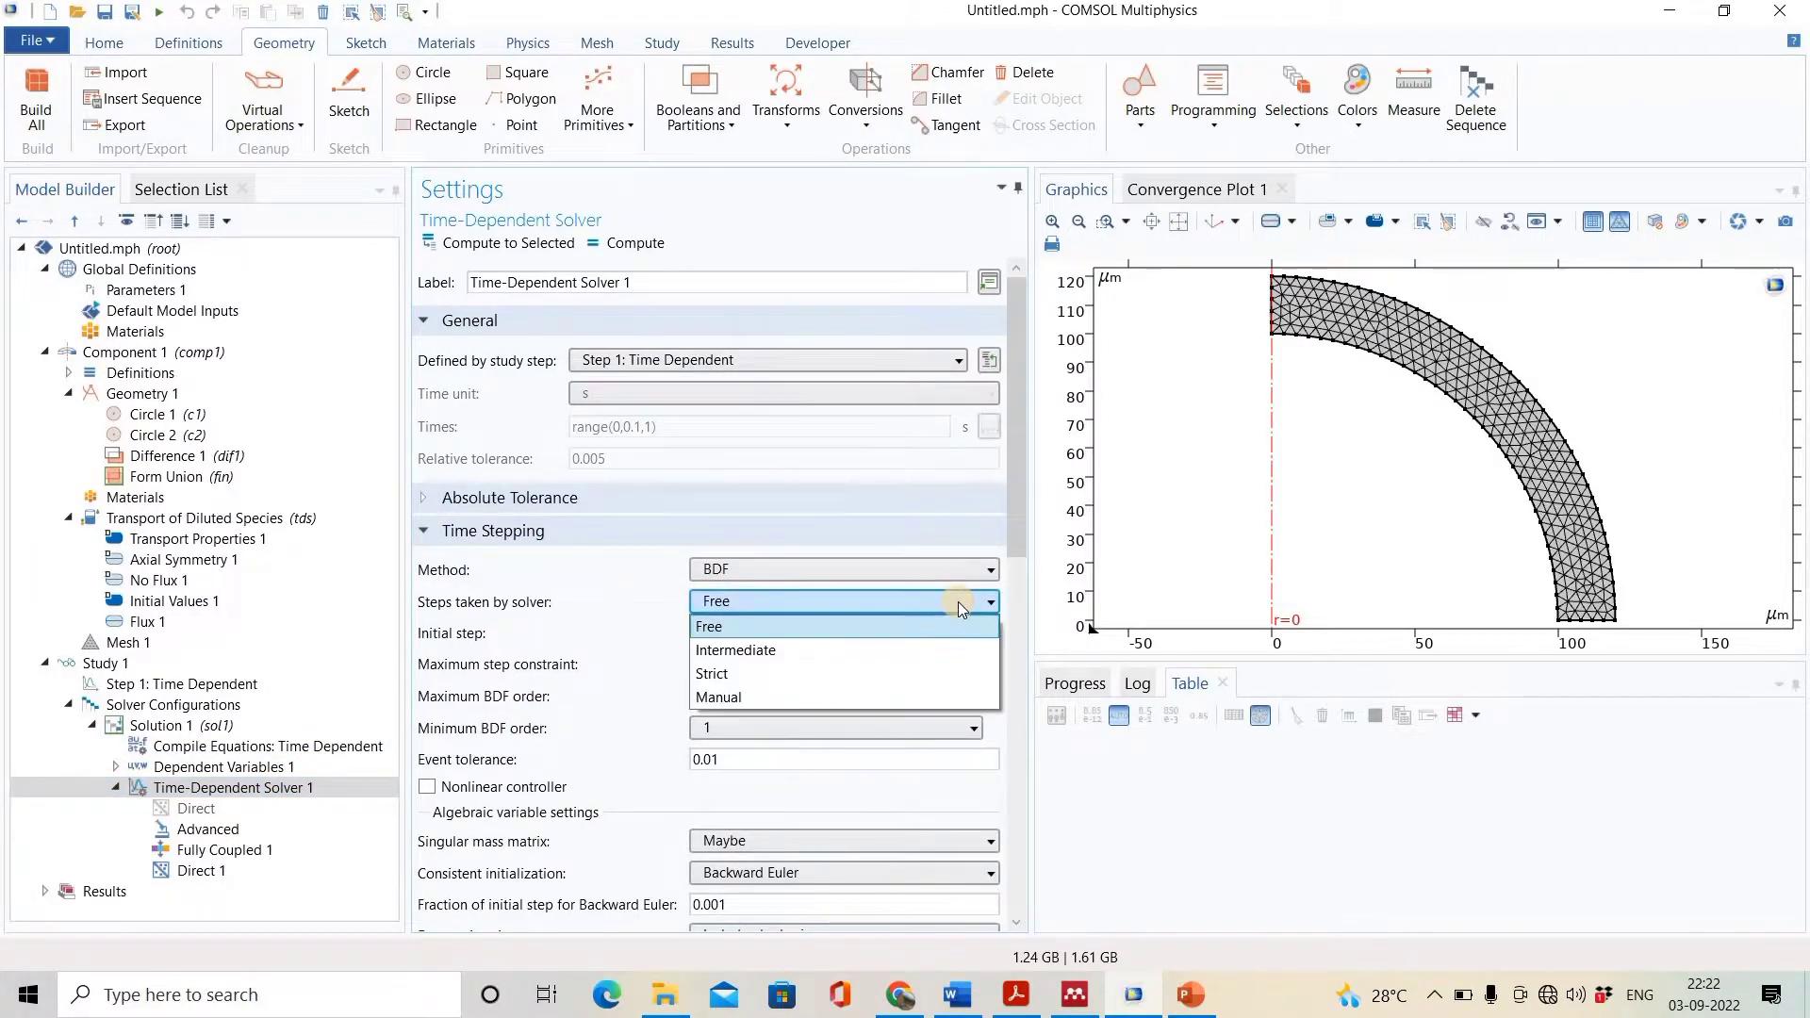
click(769, 673)
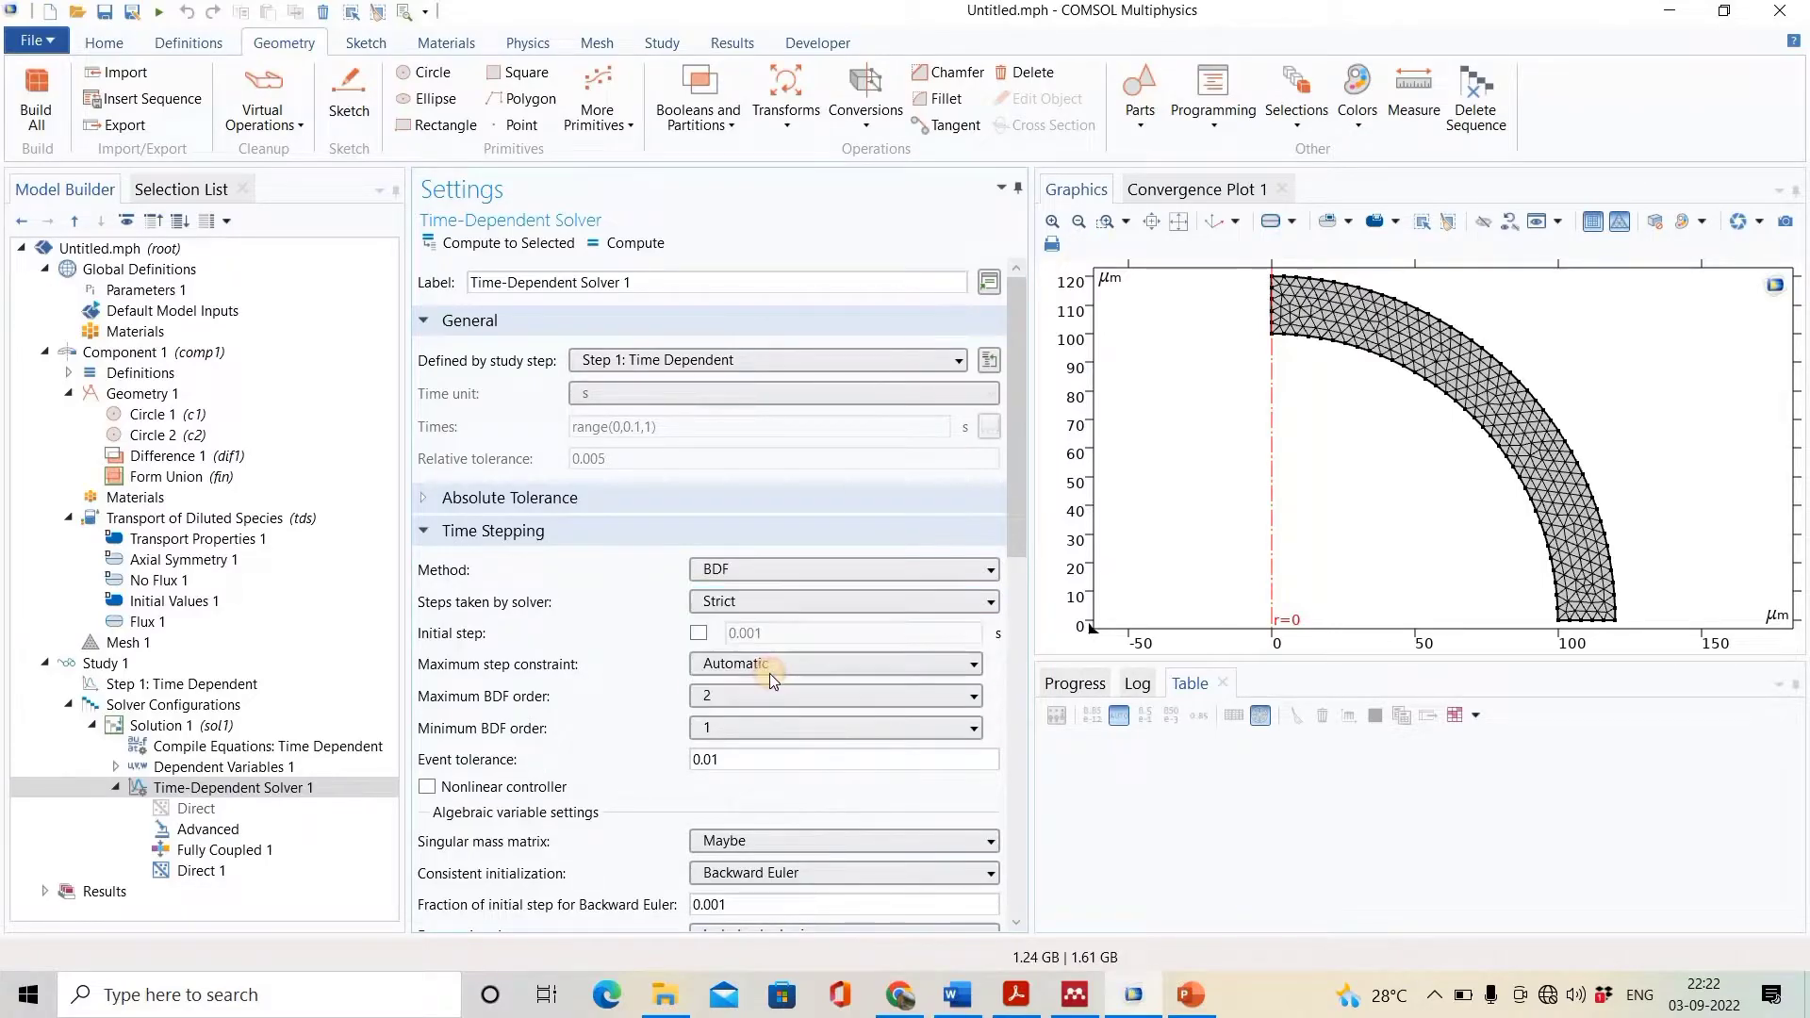
- Set output times to range(0,0.1,1) s and compute the study
click(136, 664)
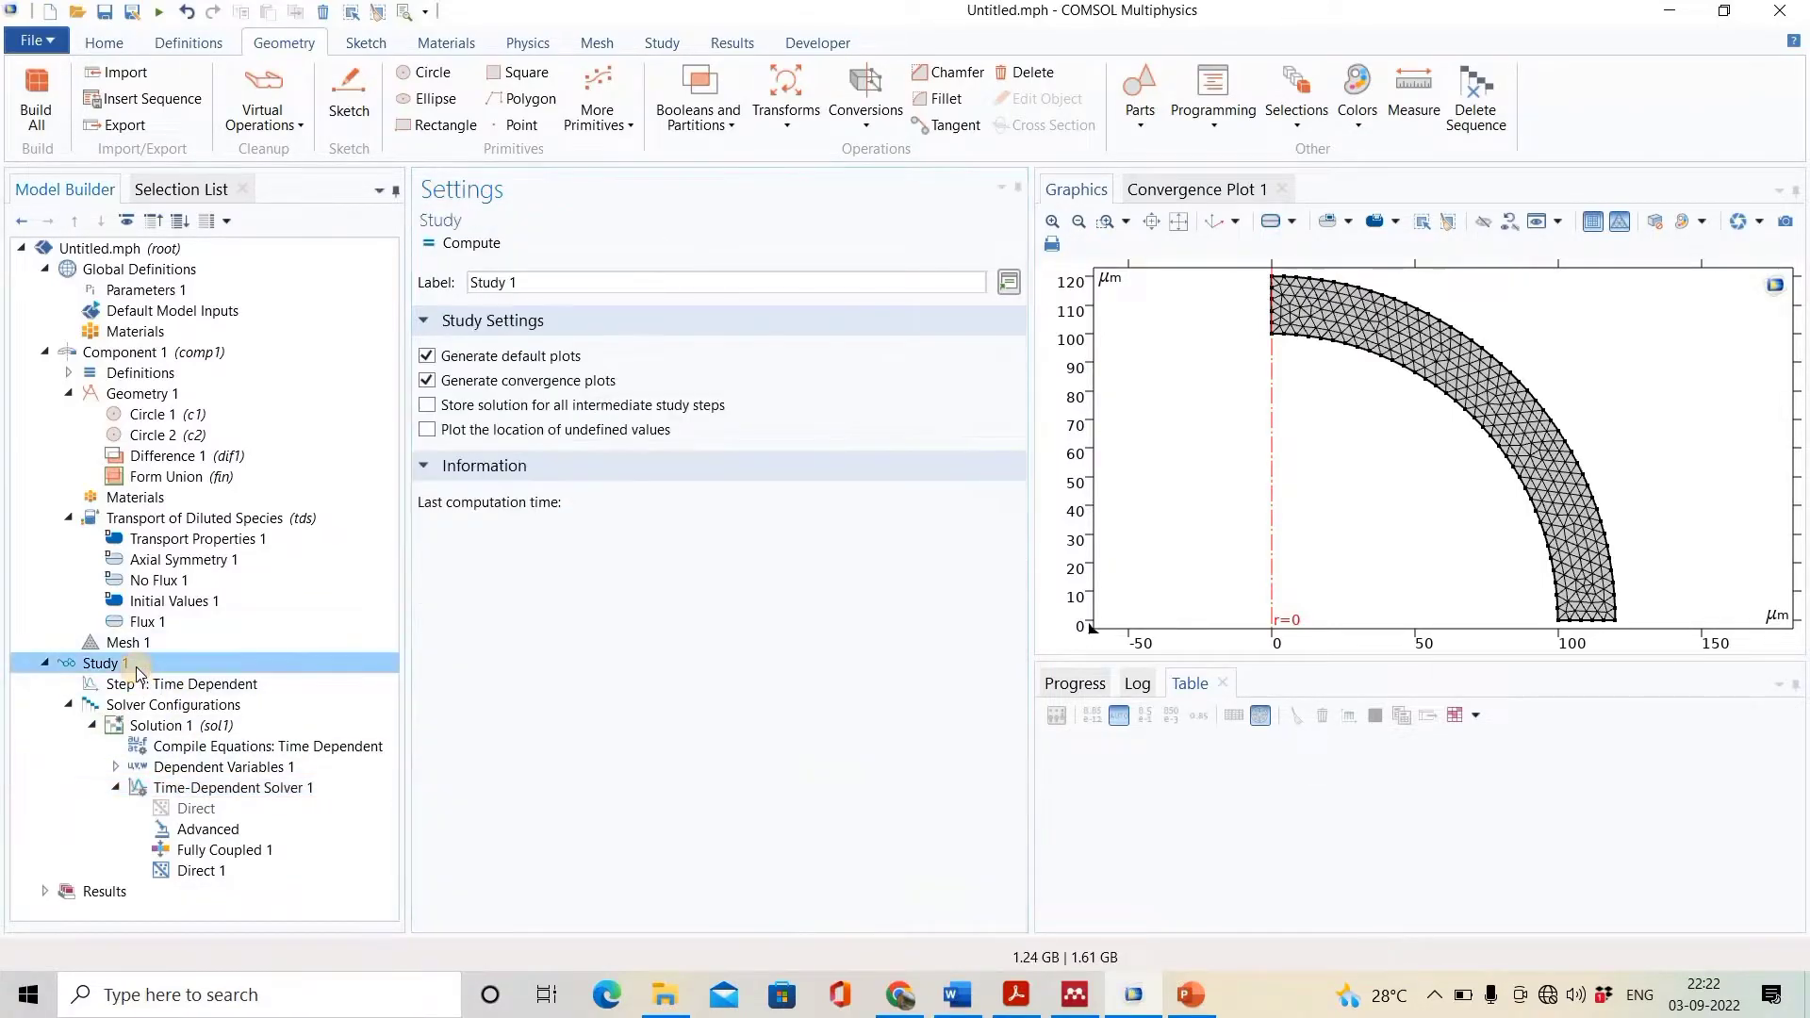
click(155, 685)
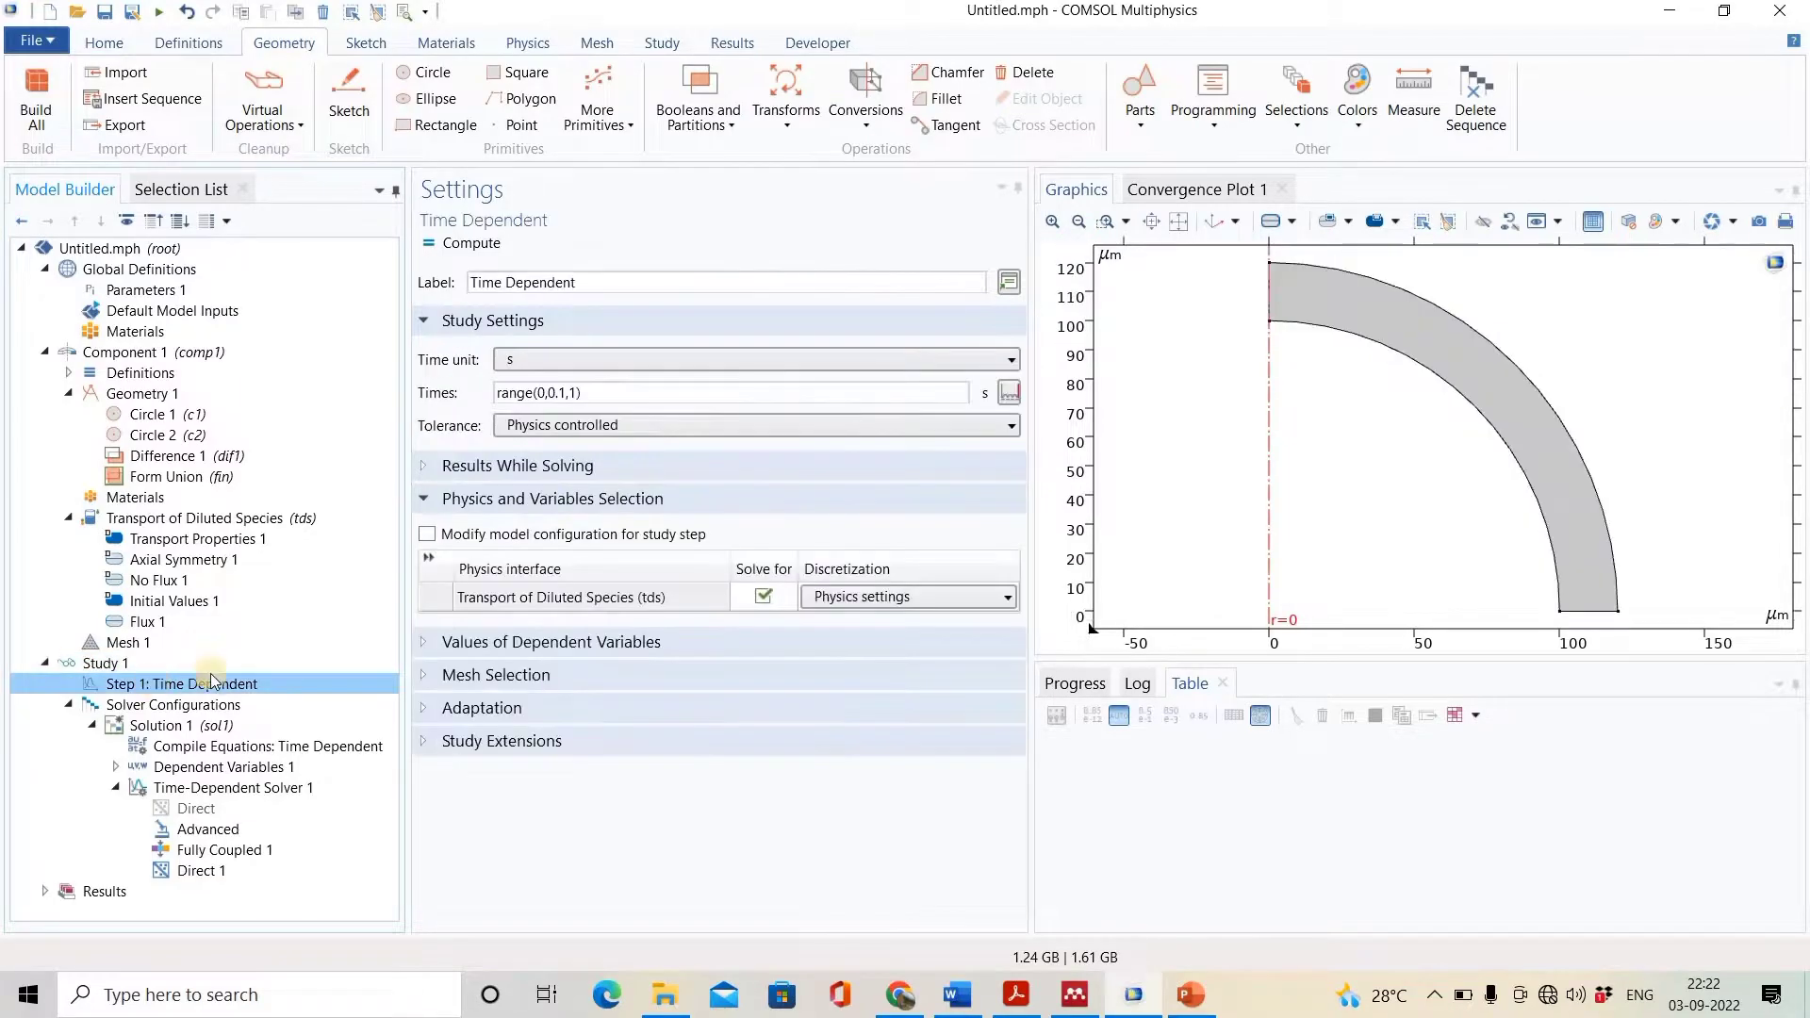
click(1008, 392)
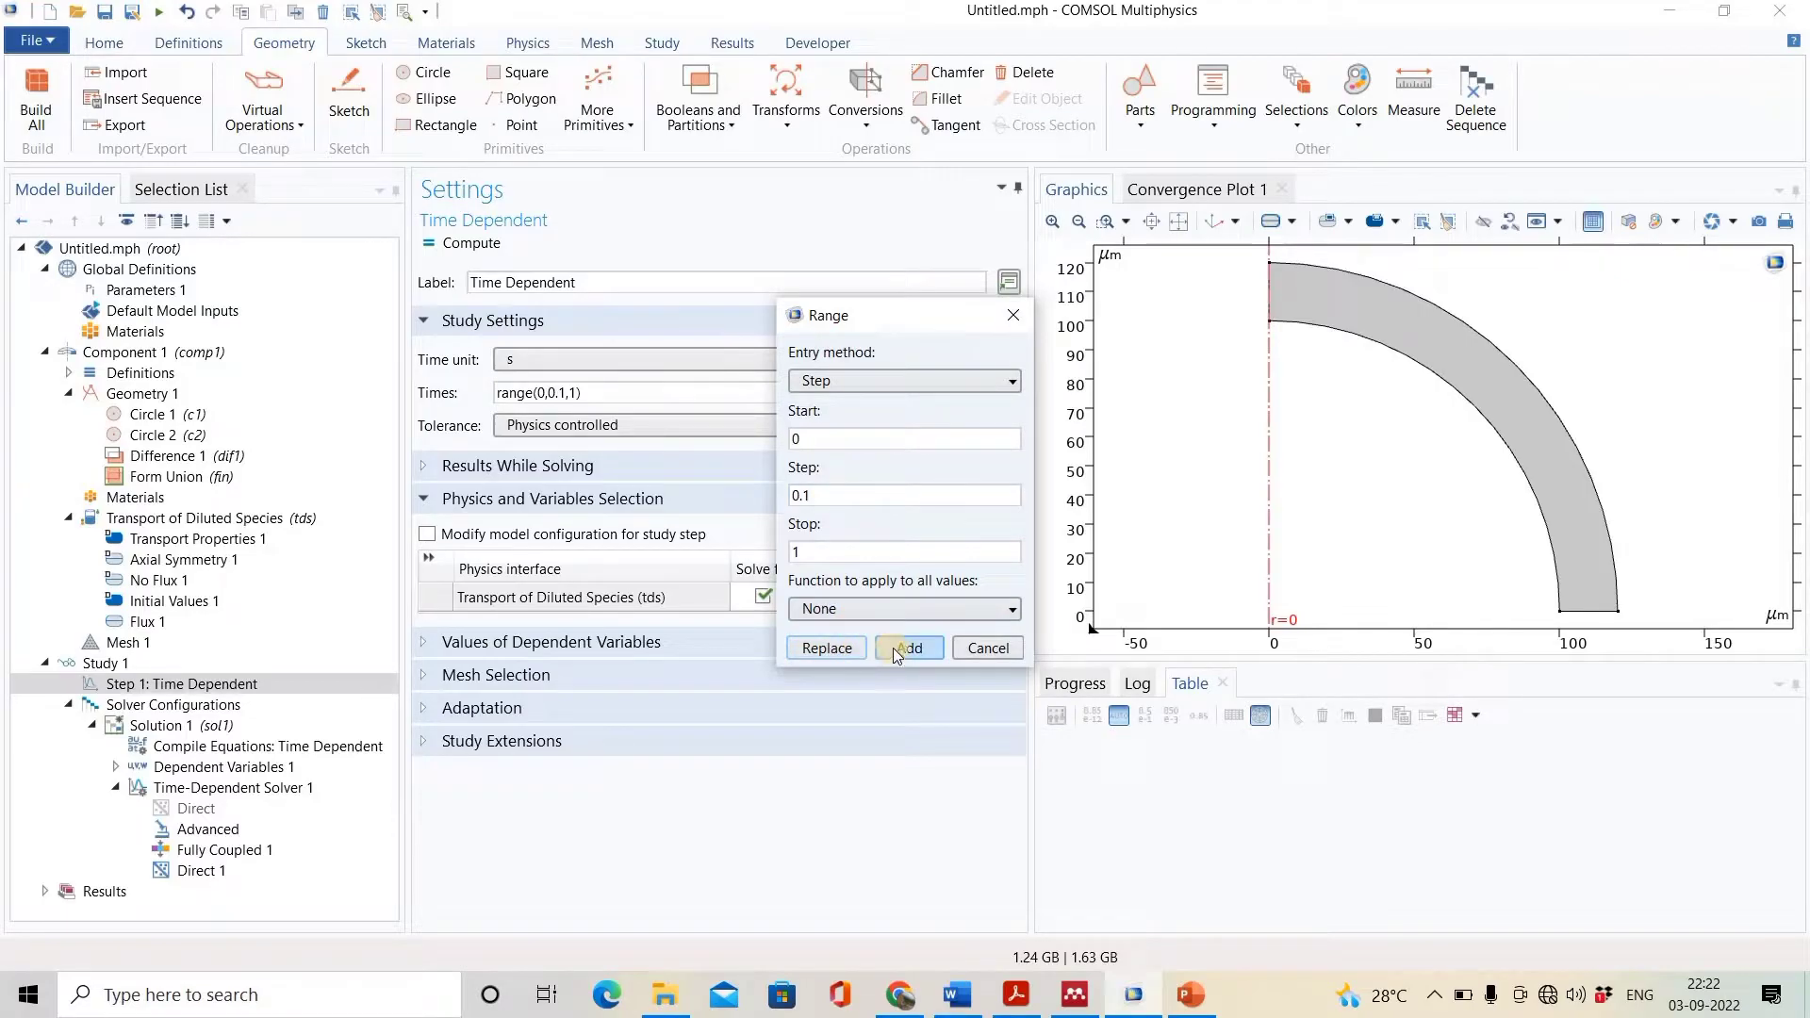
click(1013, 315)
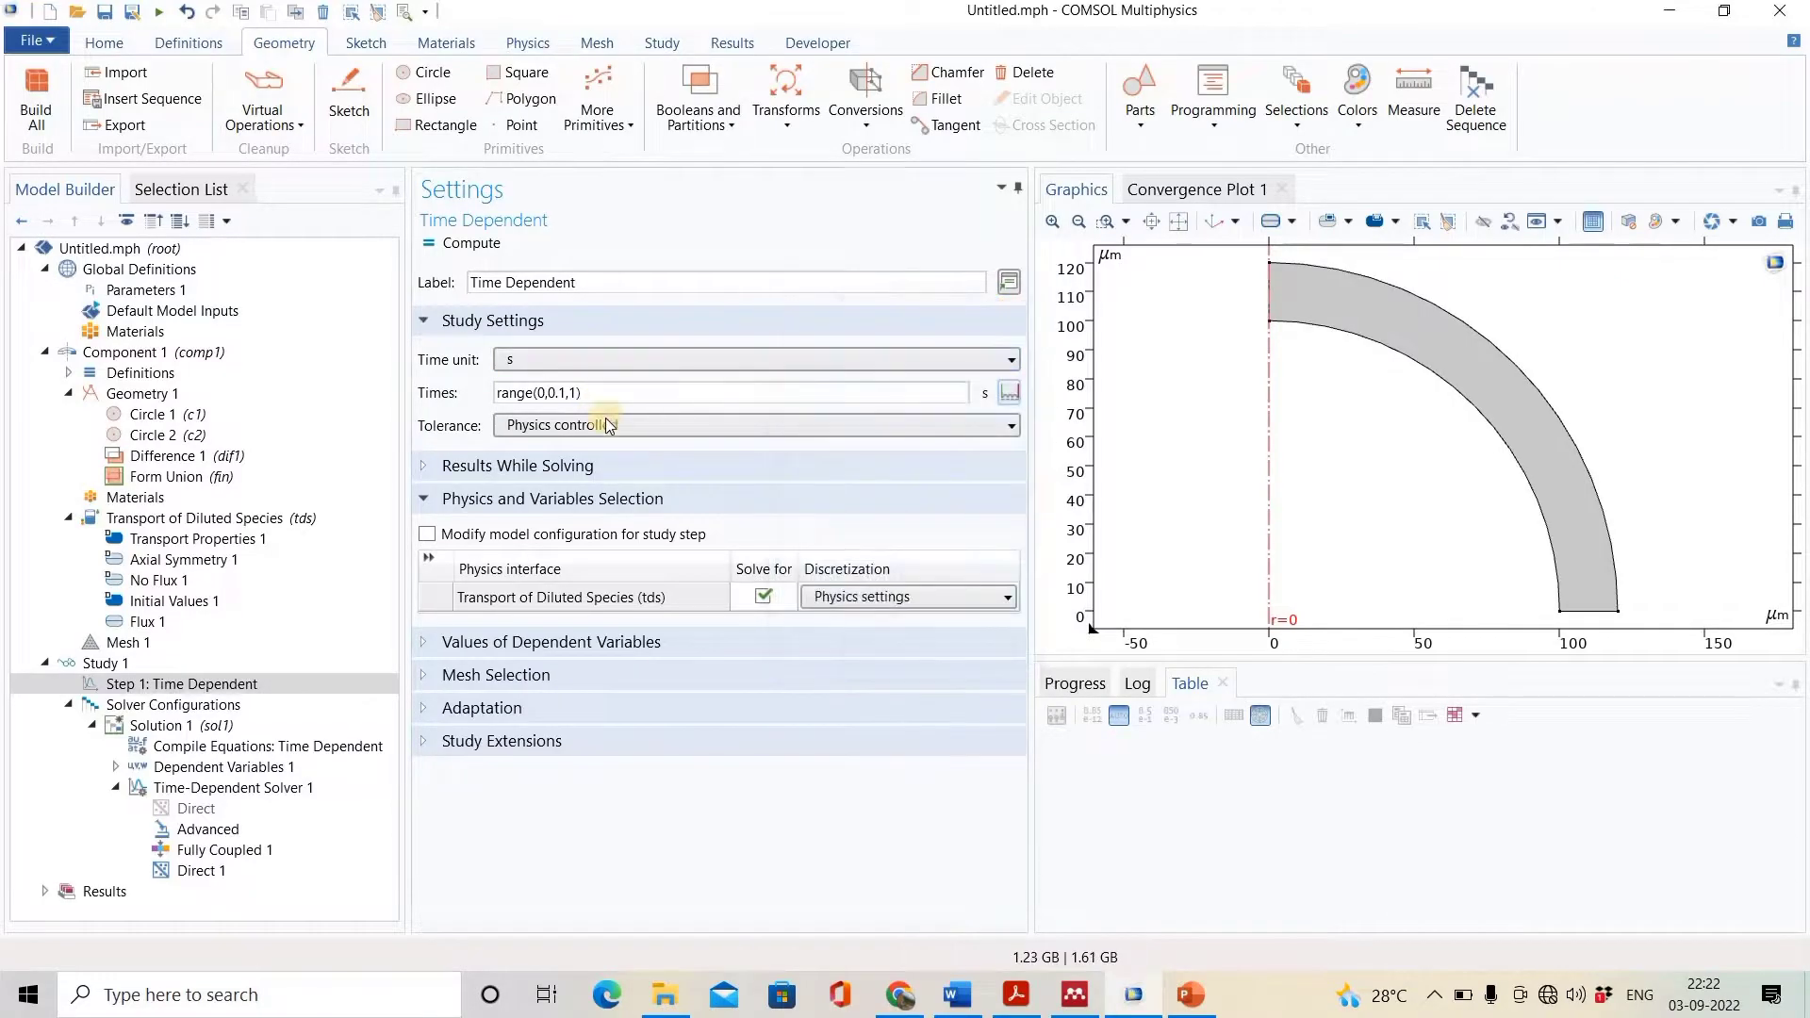
click(438, 675)
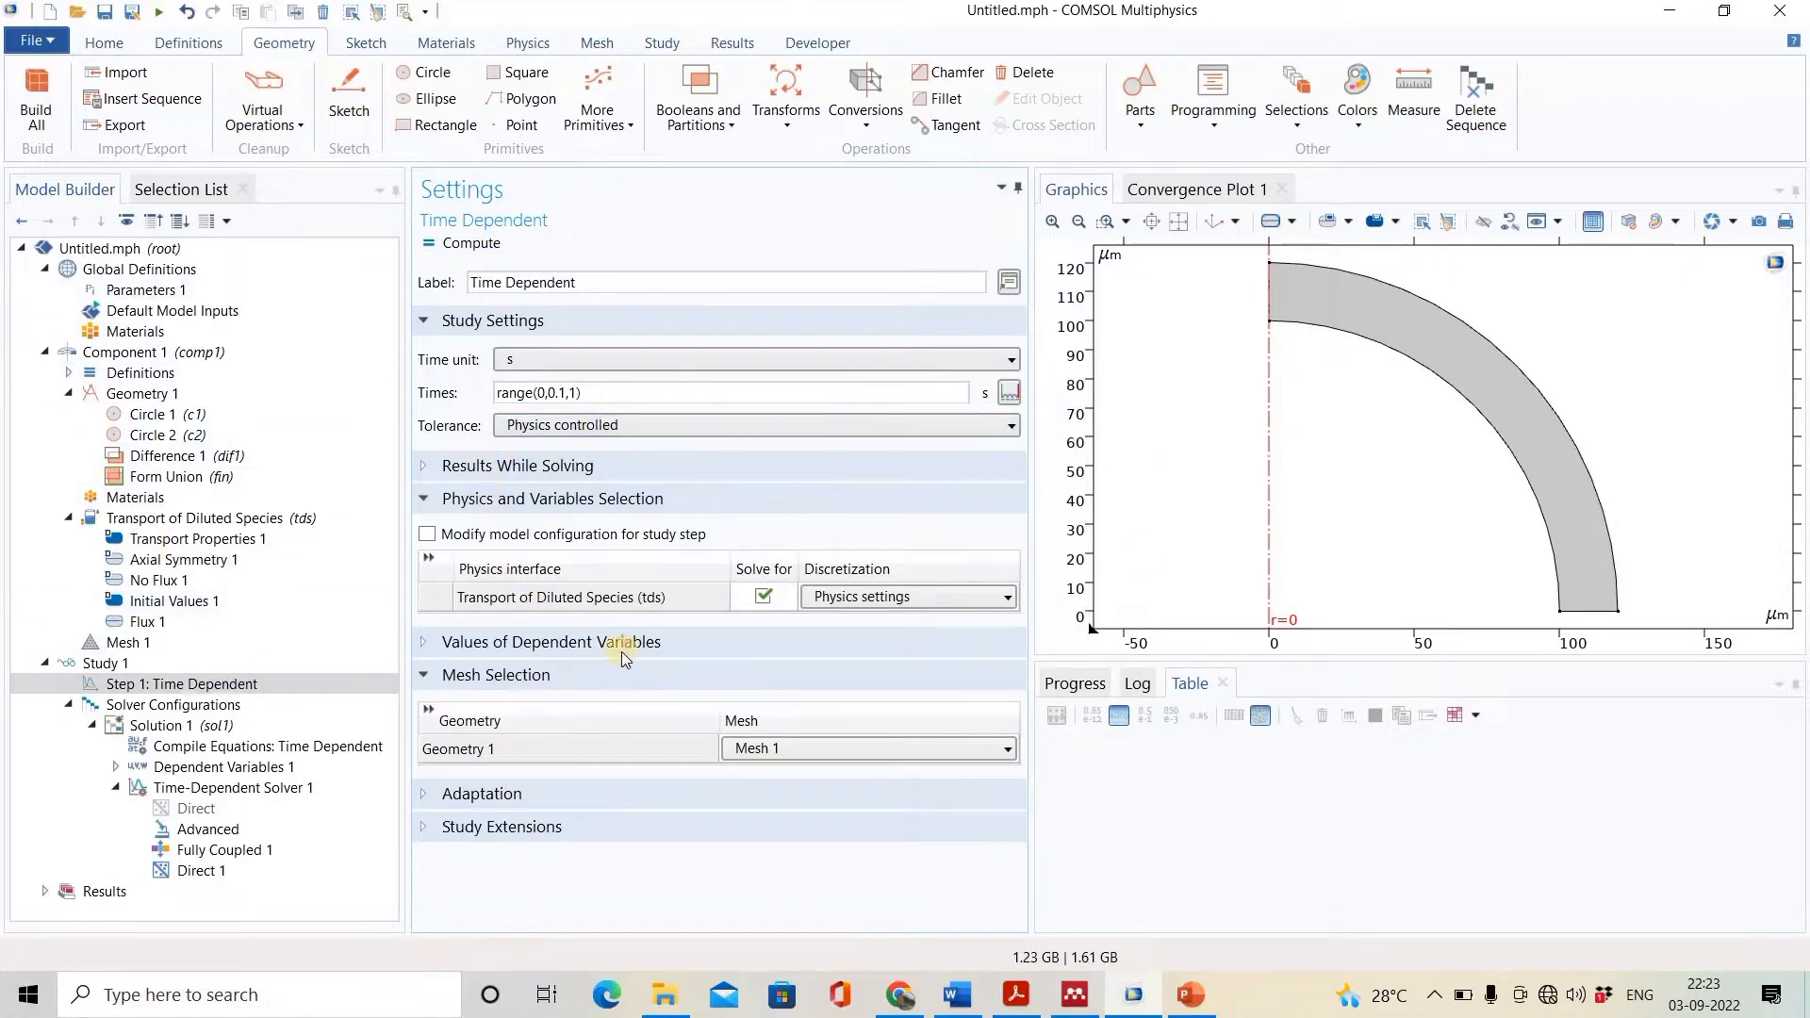
click(489, 247)
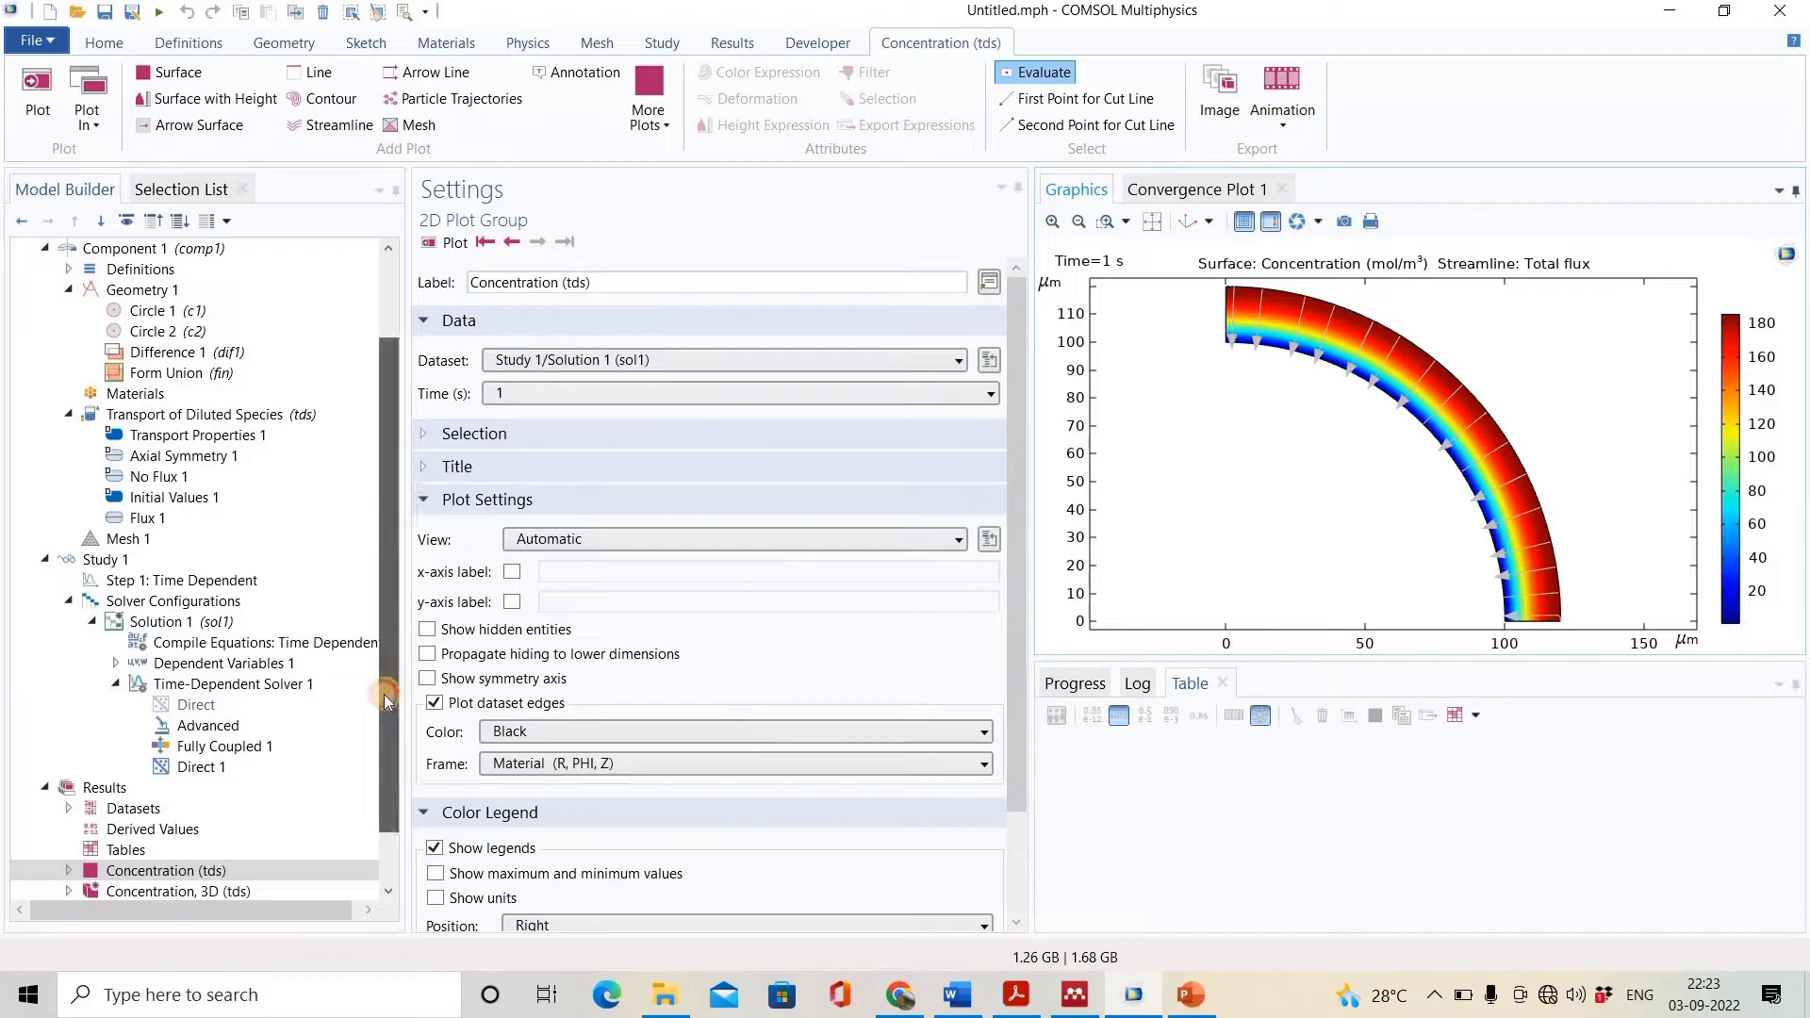
- Disable Streamline 1 in the Concentration (tds) plot
drag(381, 714, 372, 766)
click(97, 812)
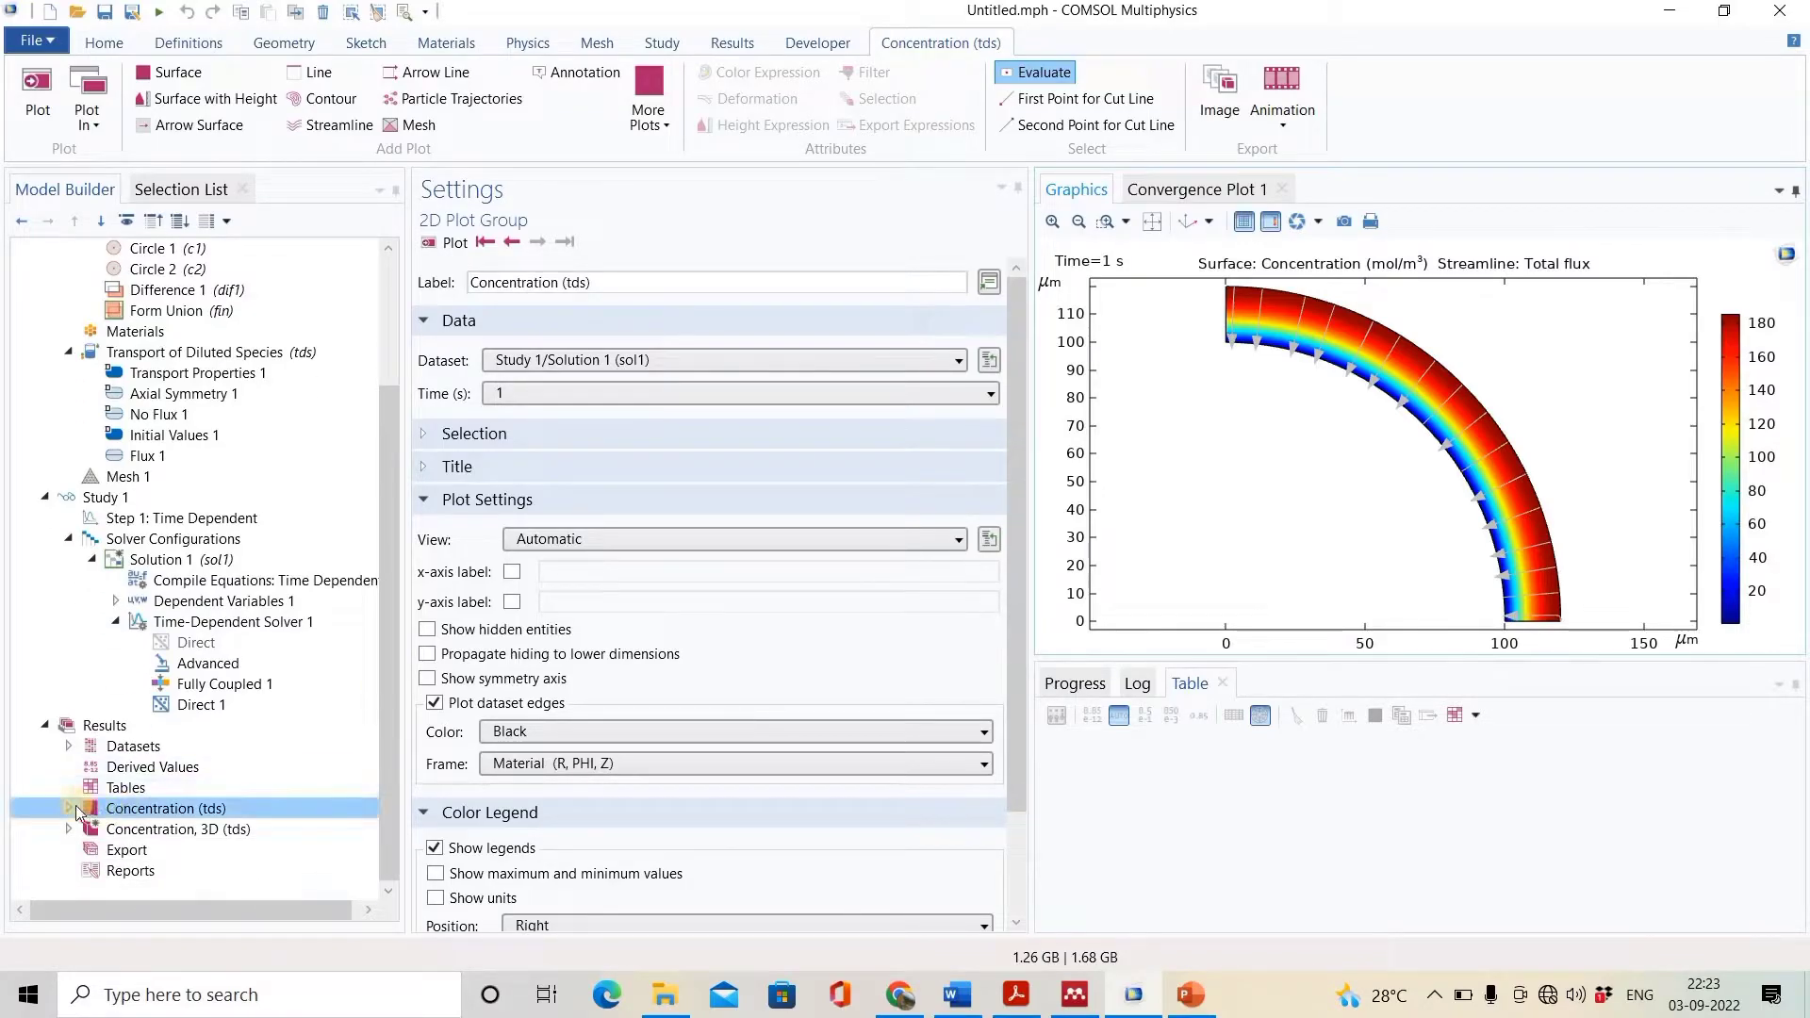
click(70, 808)
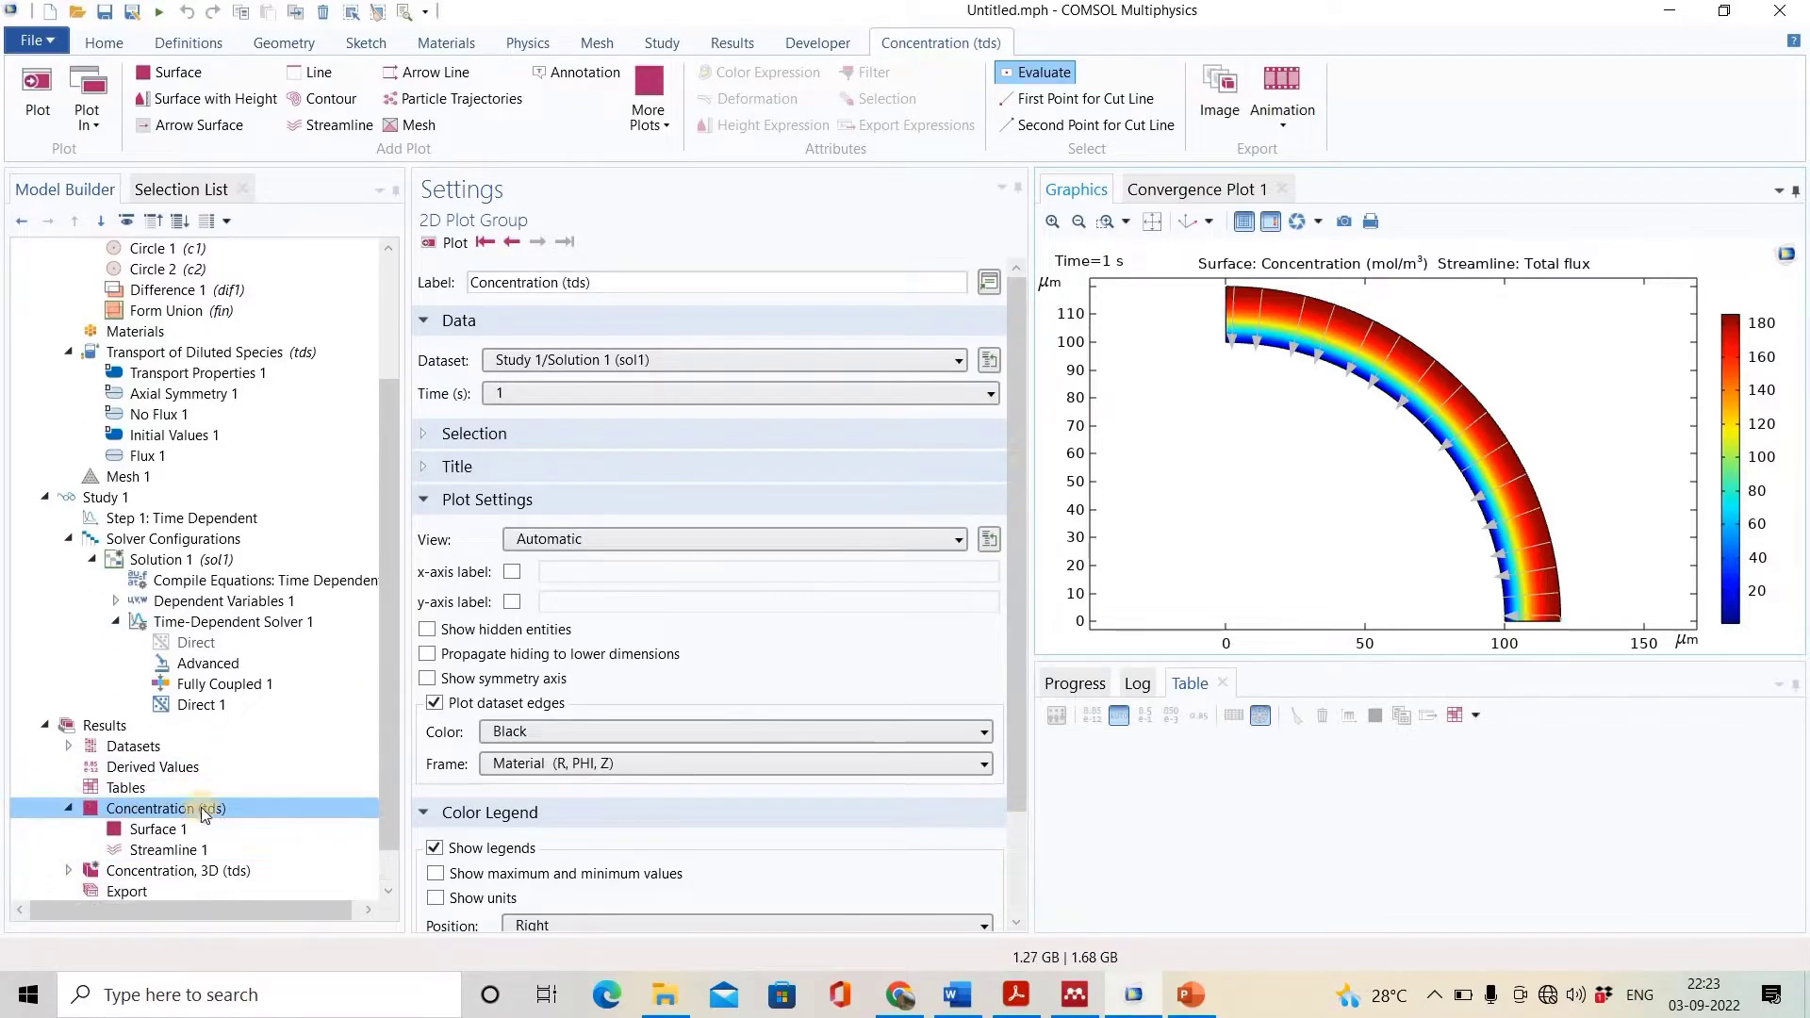
click(179, 852)
right_click(179, 852)
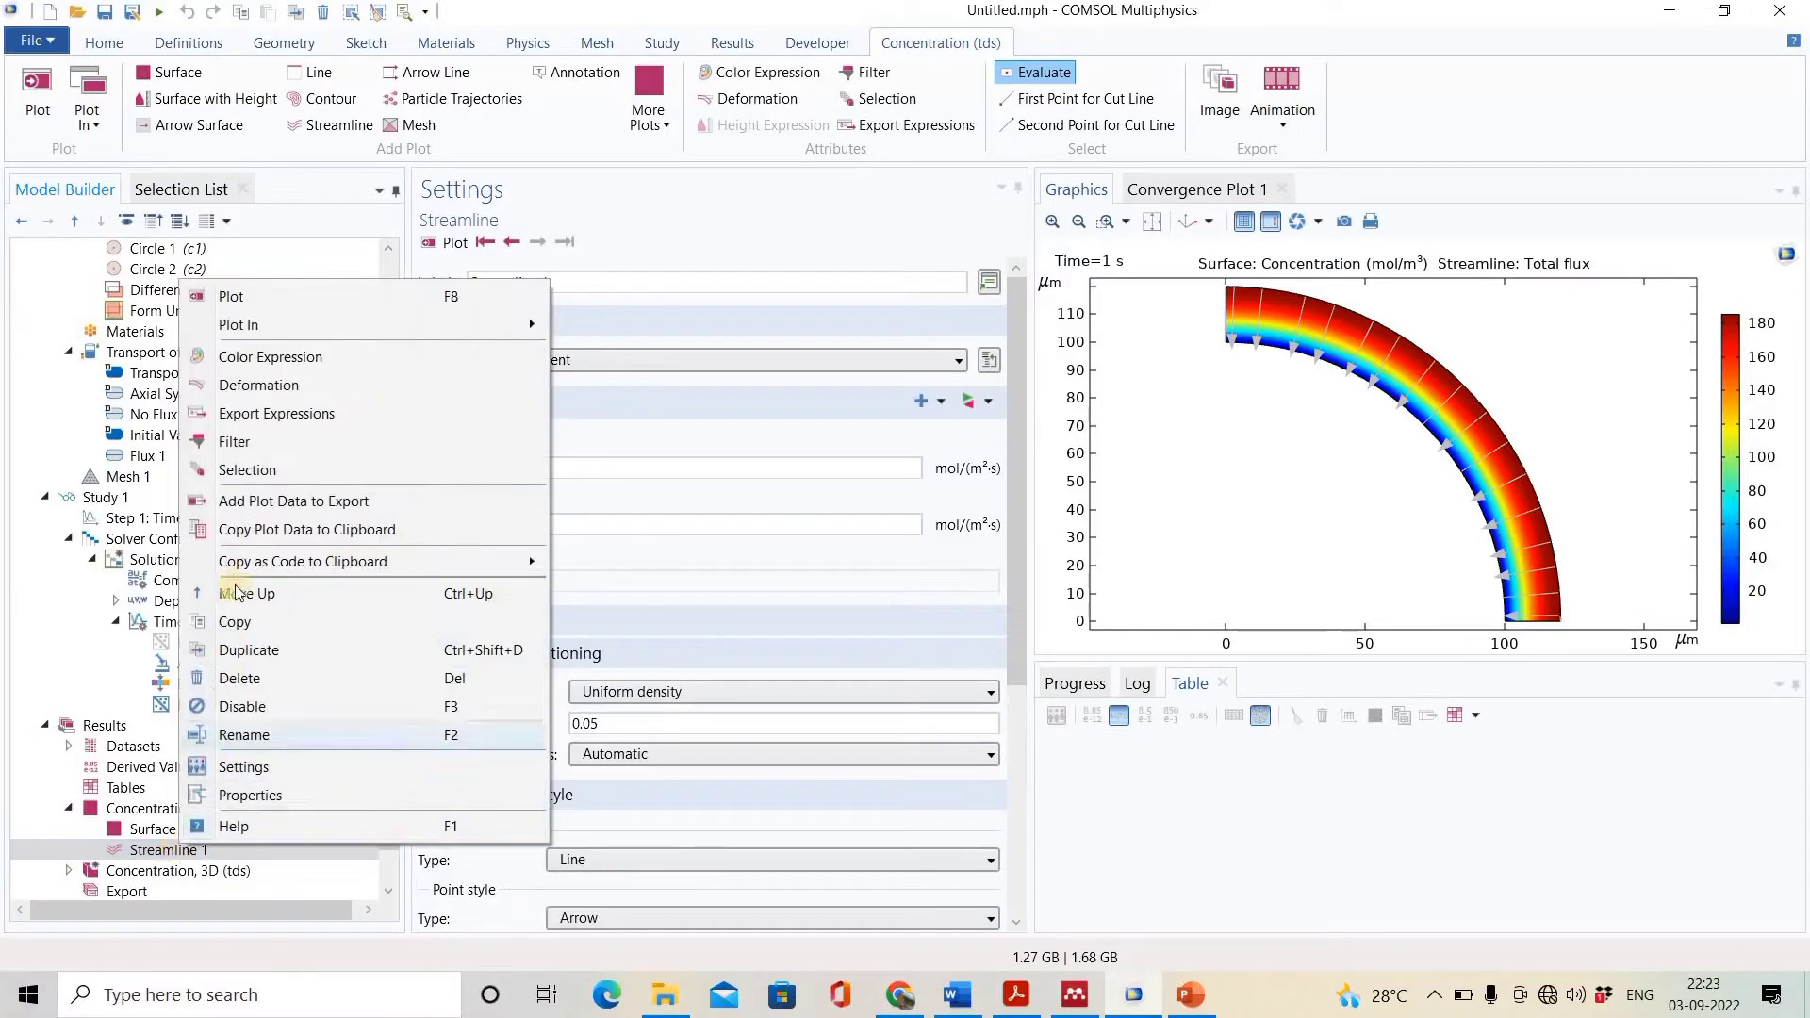
click(247, 707)
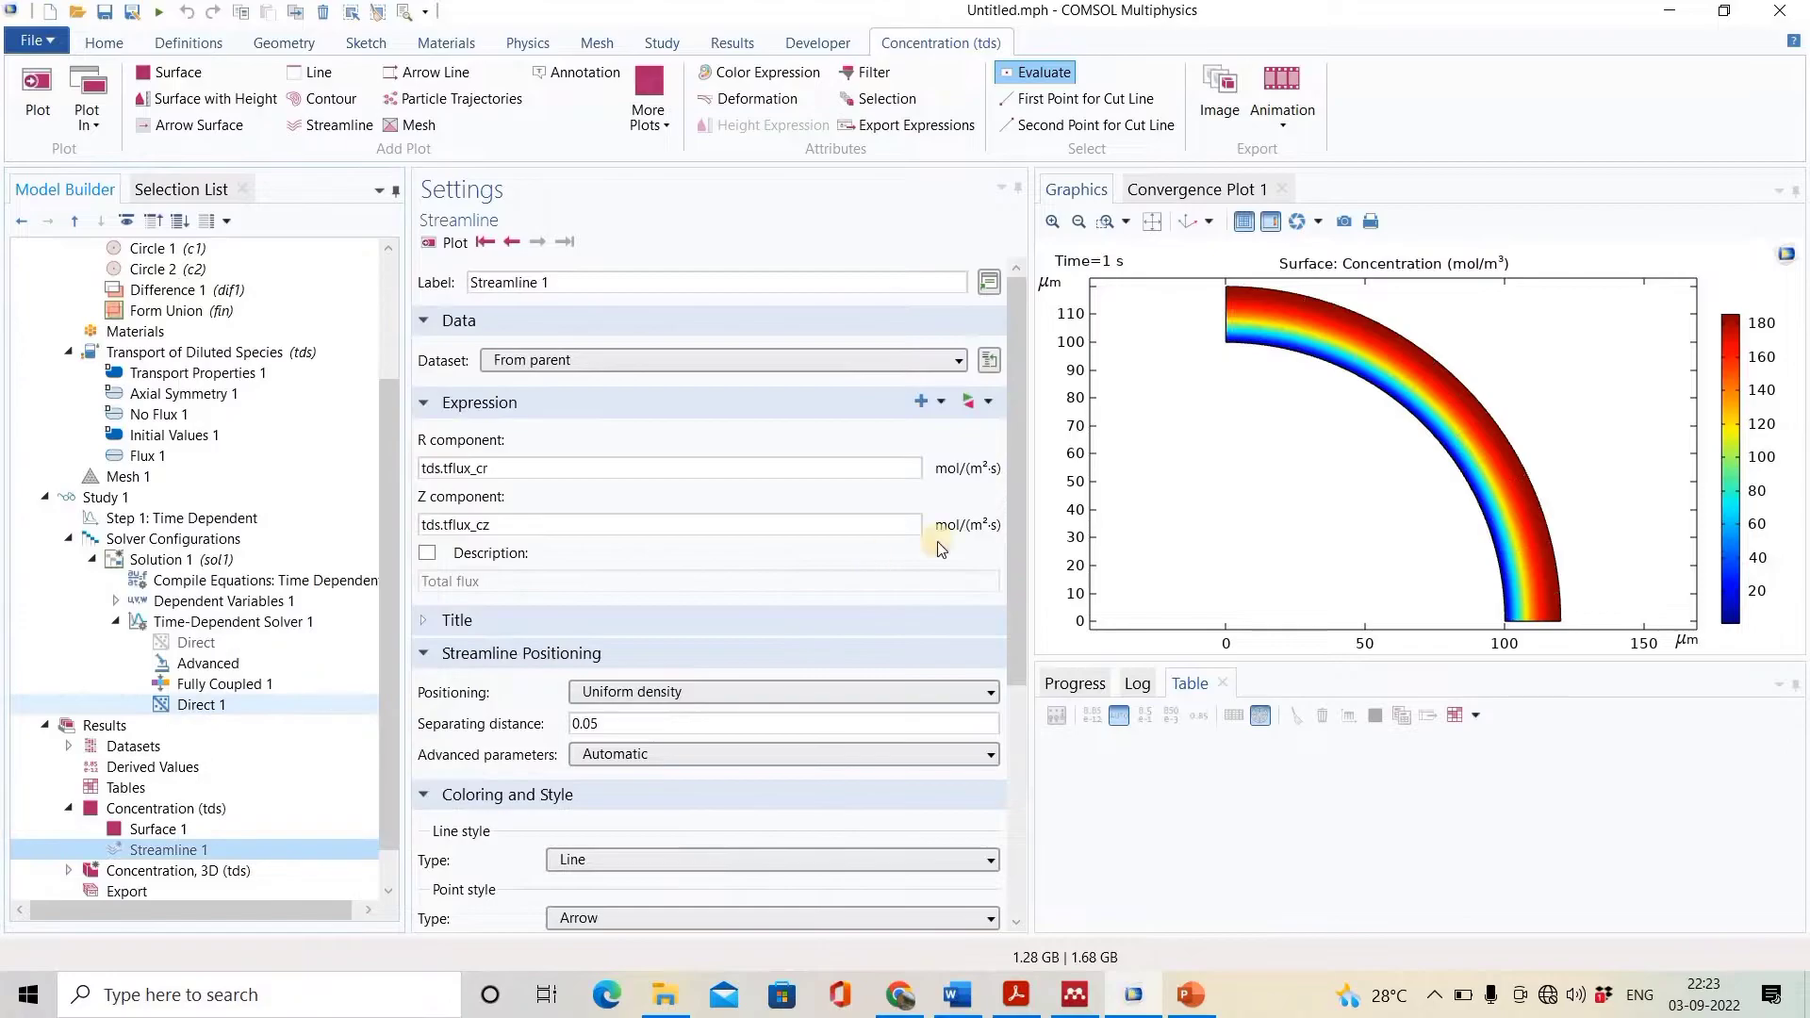
- Zoom into the ring's inner edge to inspect concentration, then zoom back to extents
click(1106, 223)
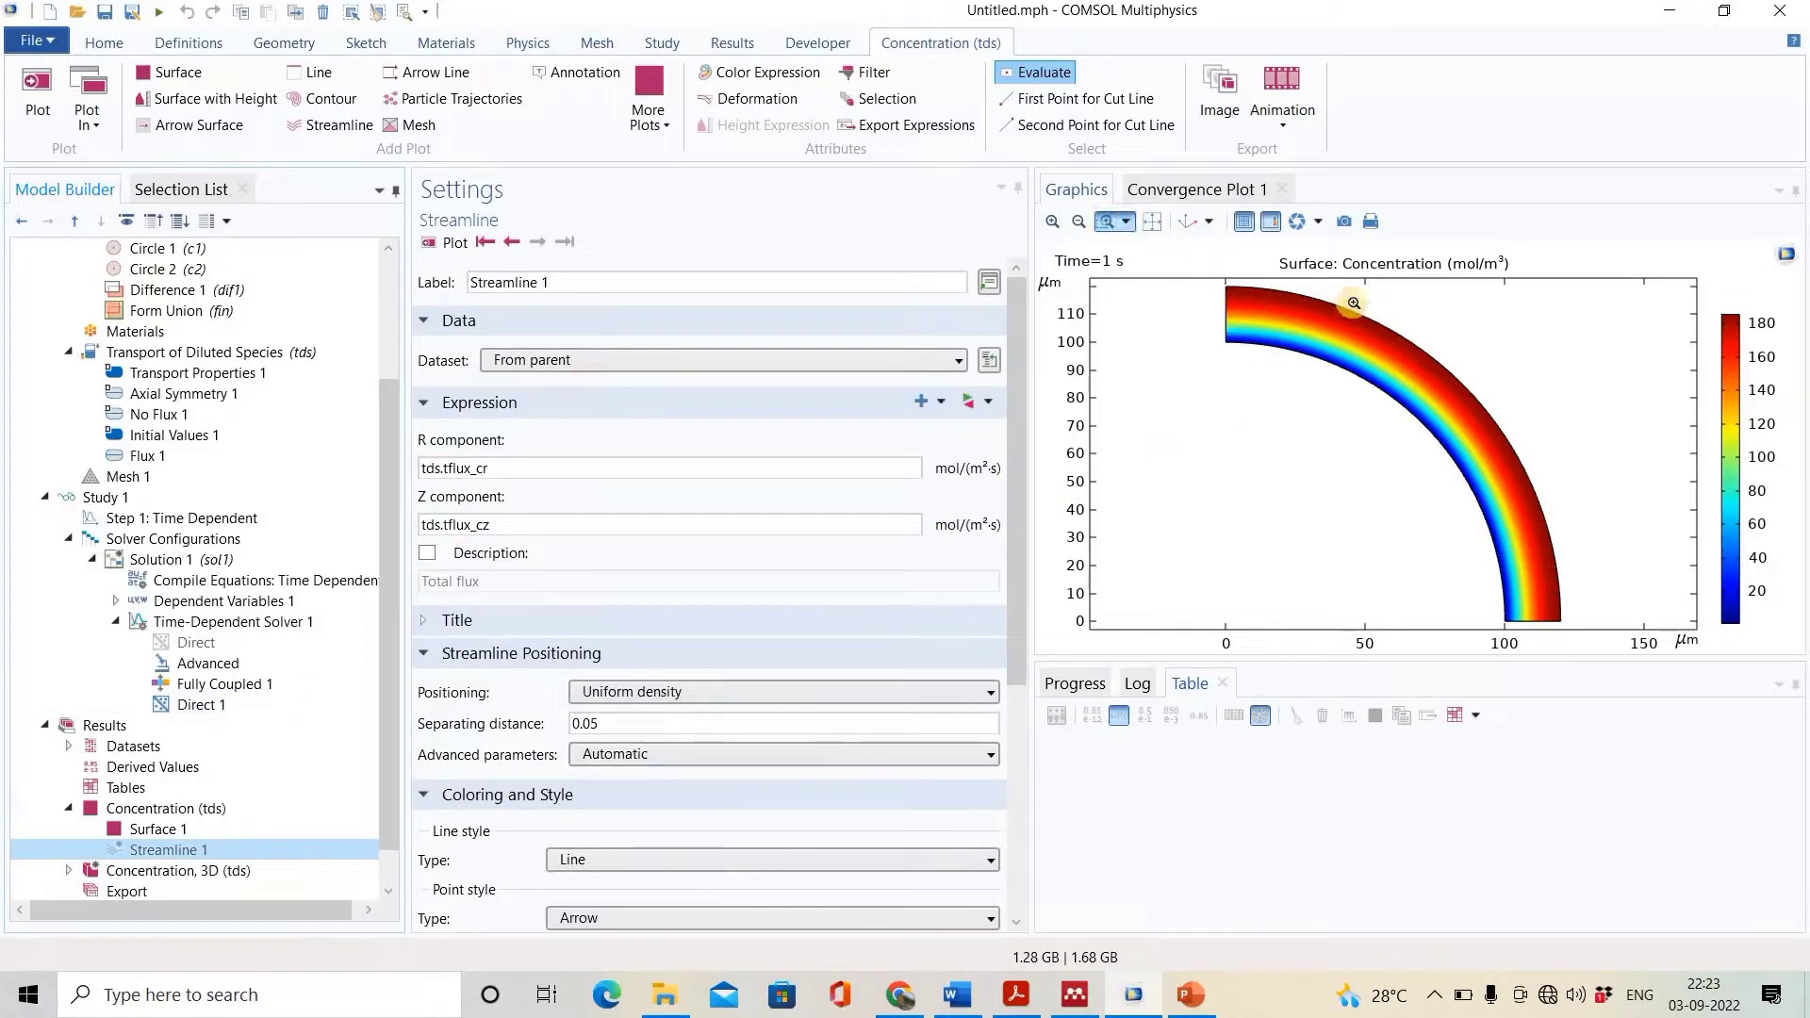
drag(1353, 302, 1532, 490)
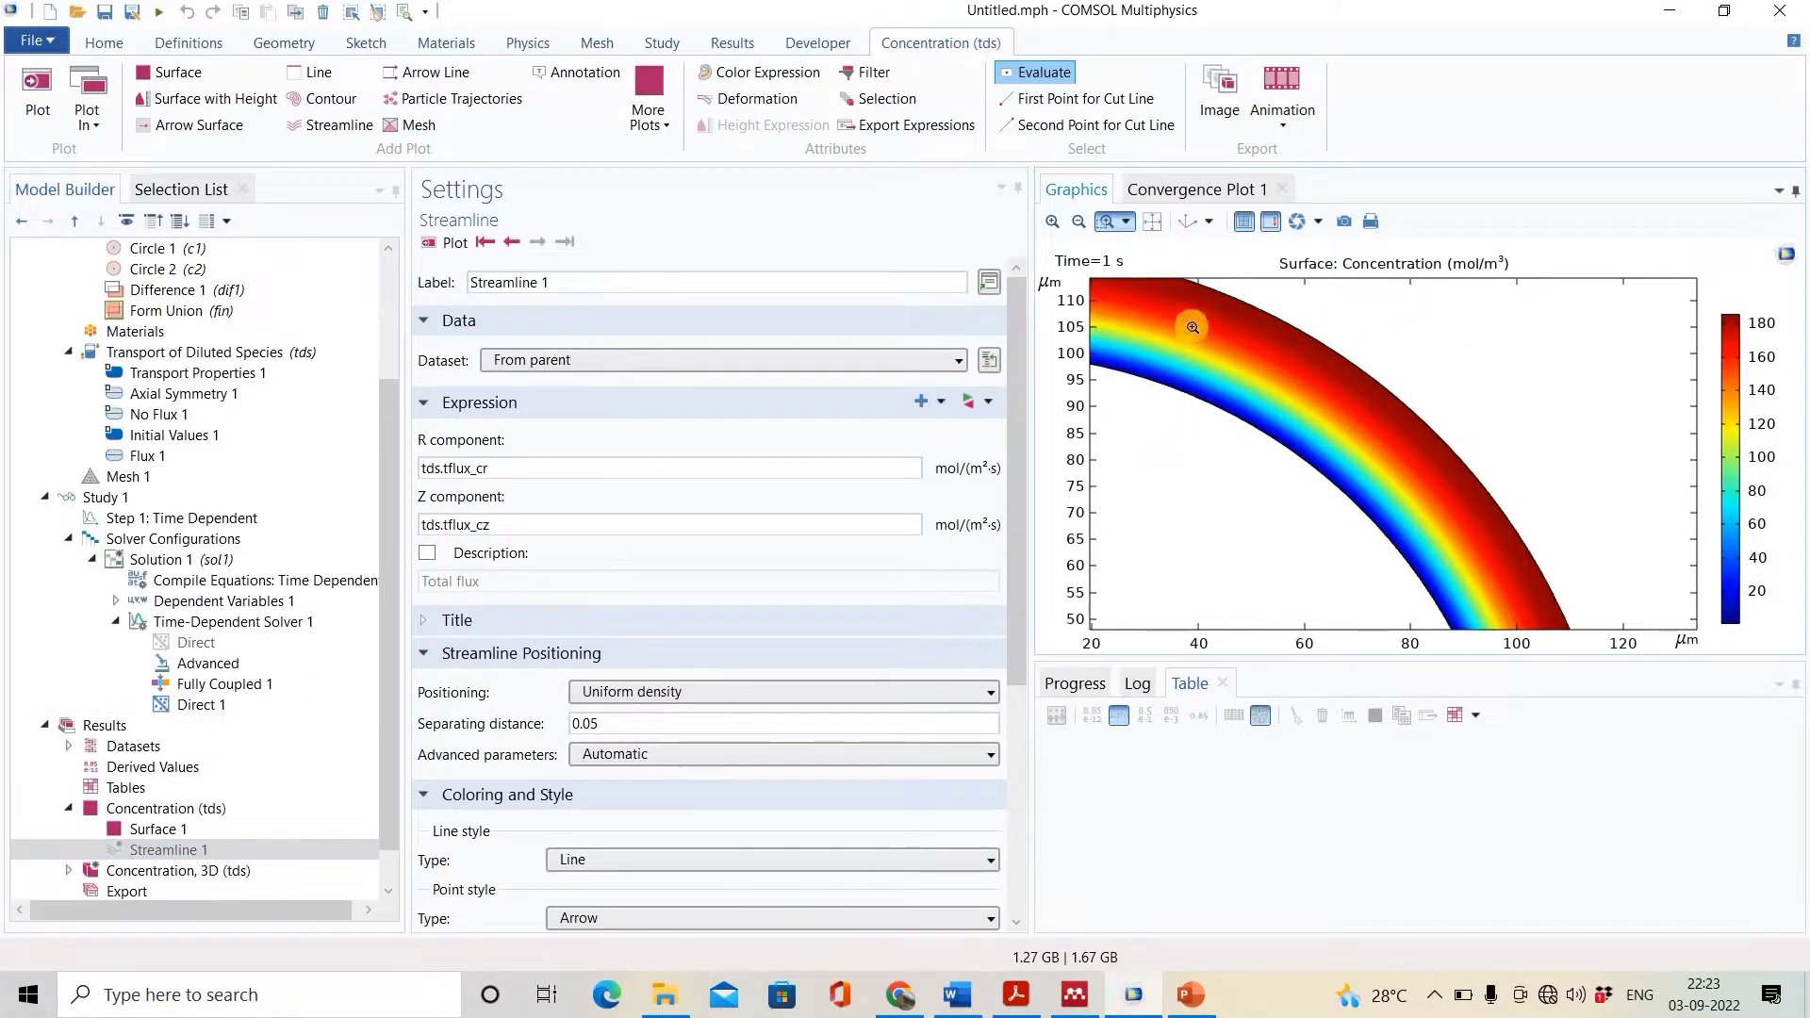
drag(1196, 314, 1381, 470)
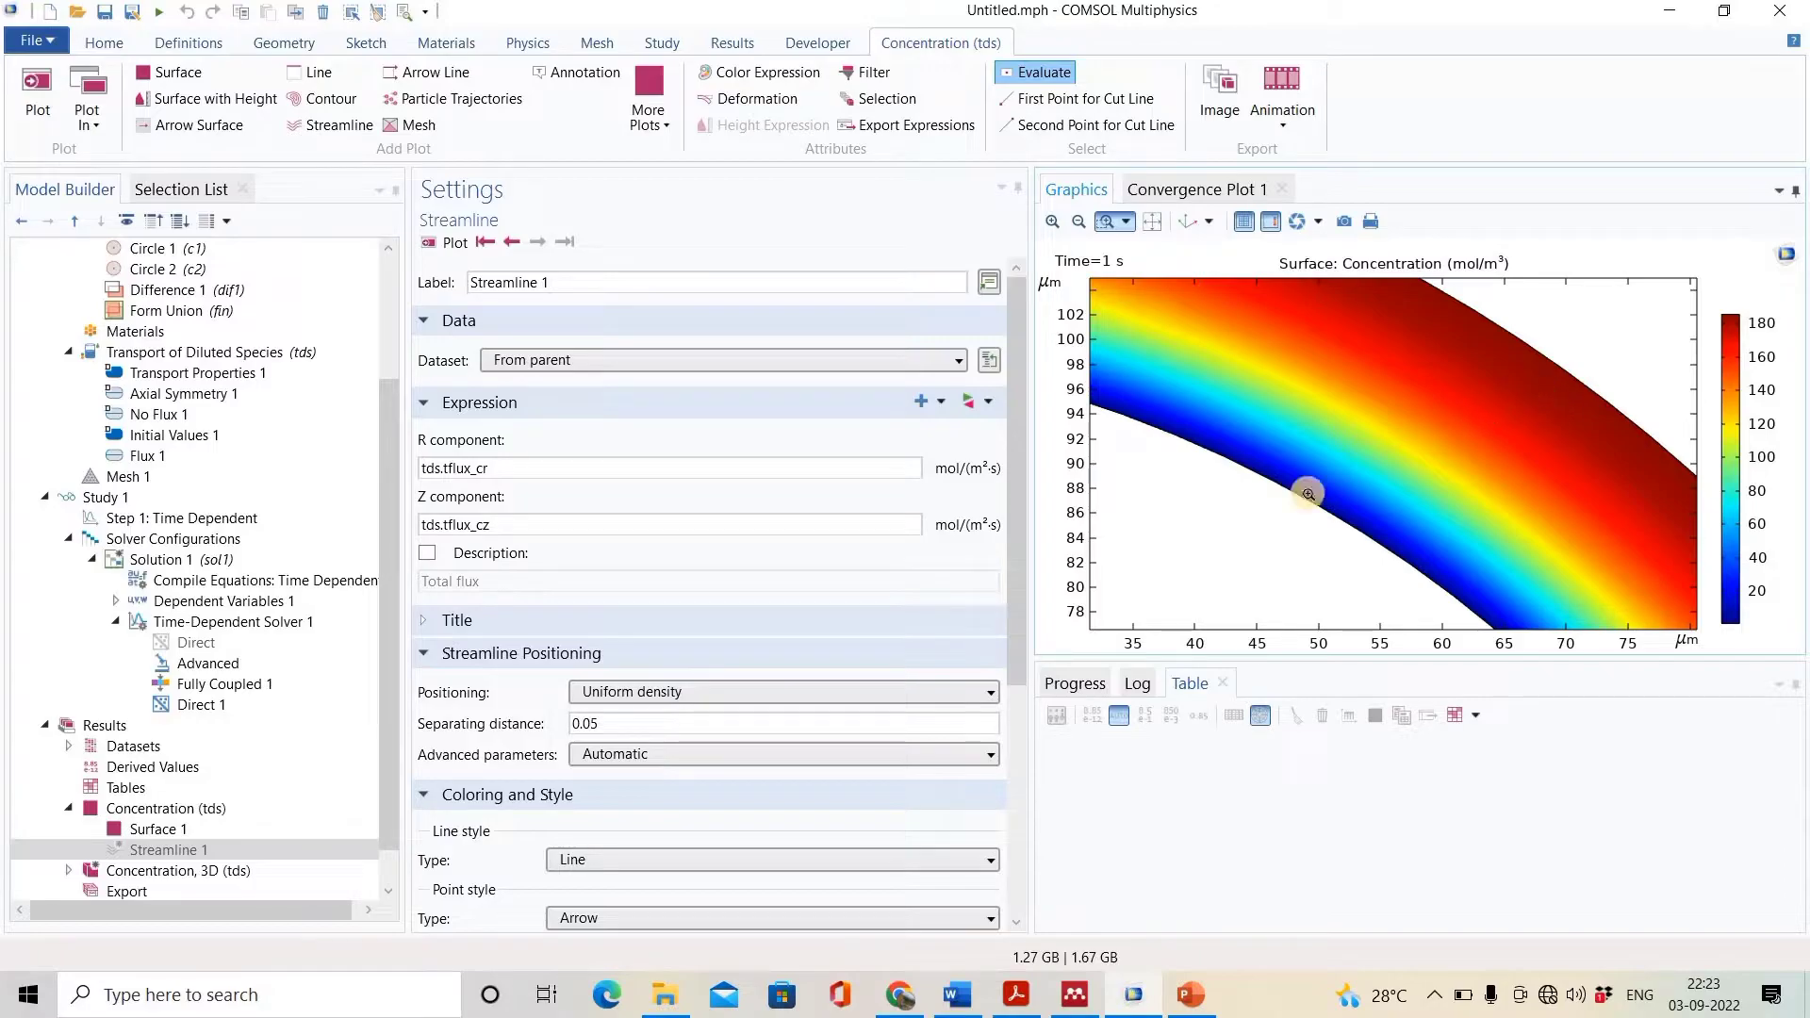
scroll(1021, 611, down, 2)
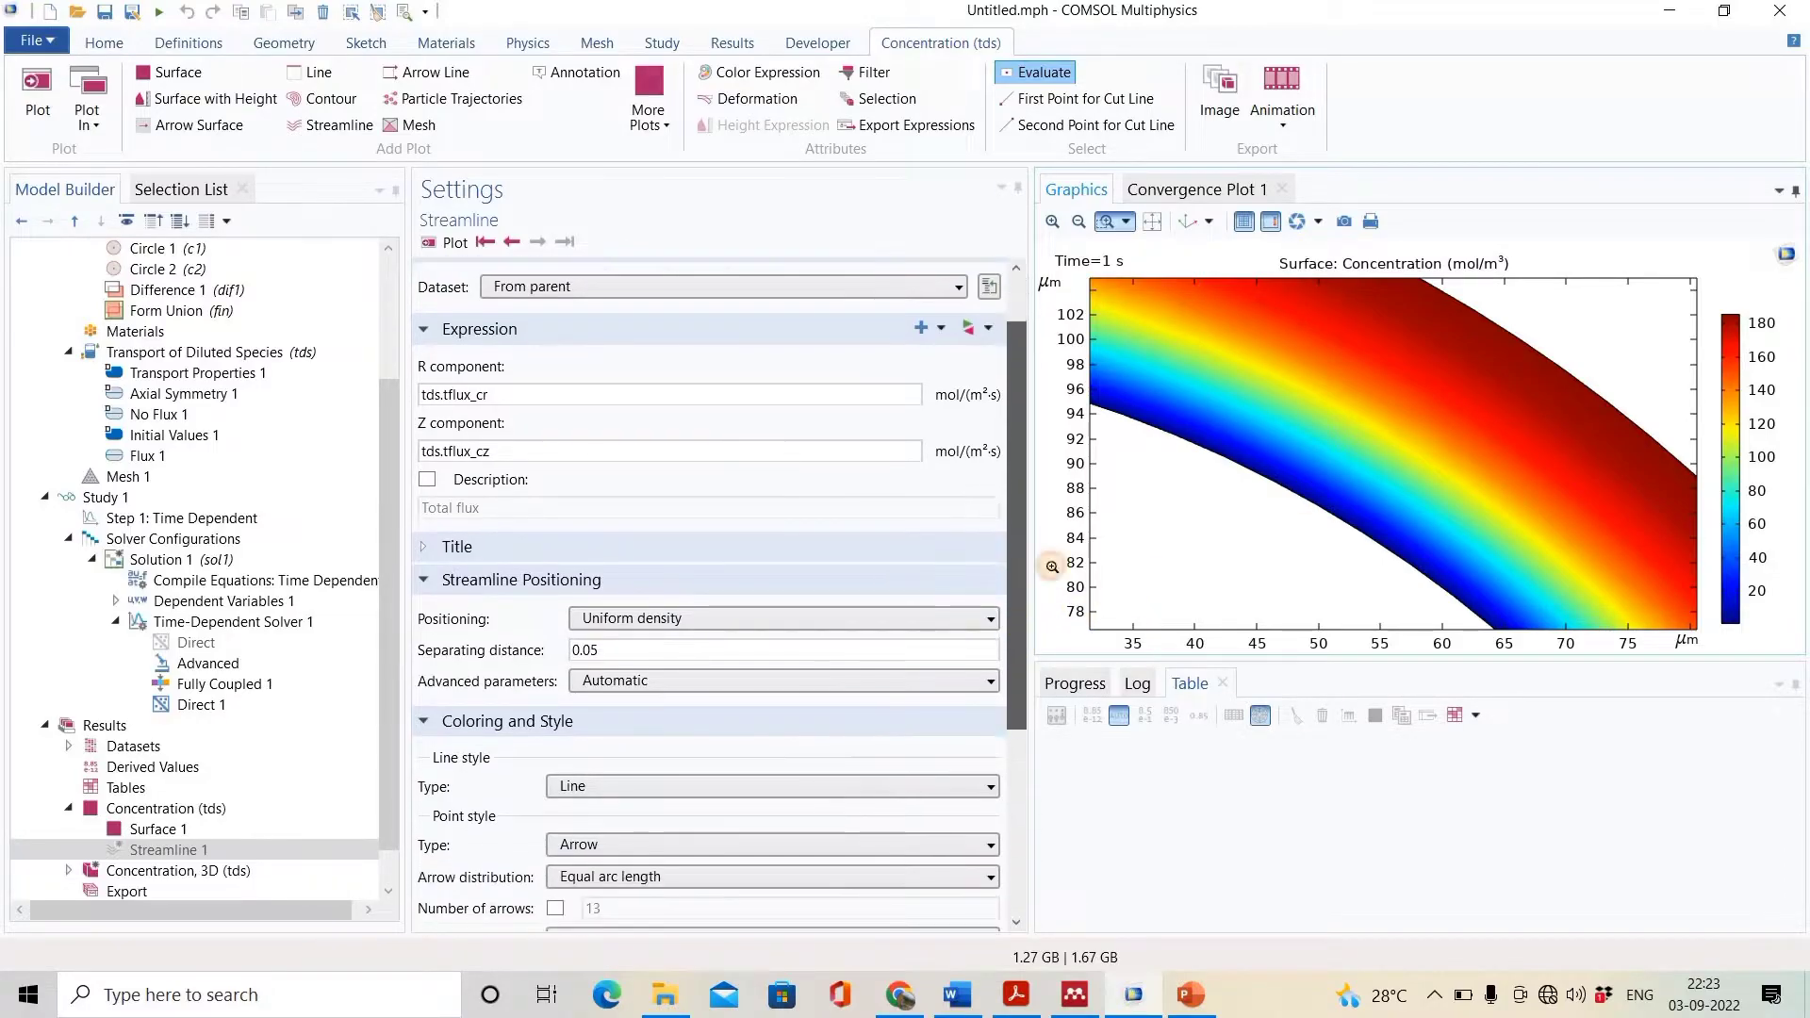
click(1151, 225)
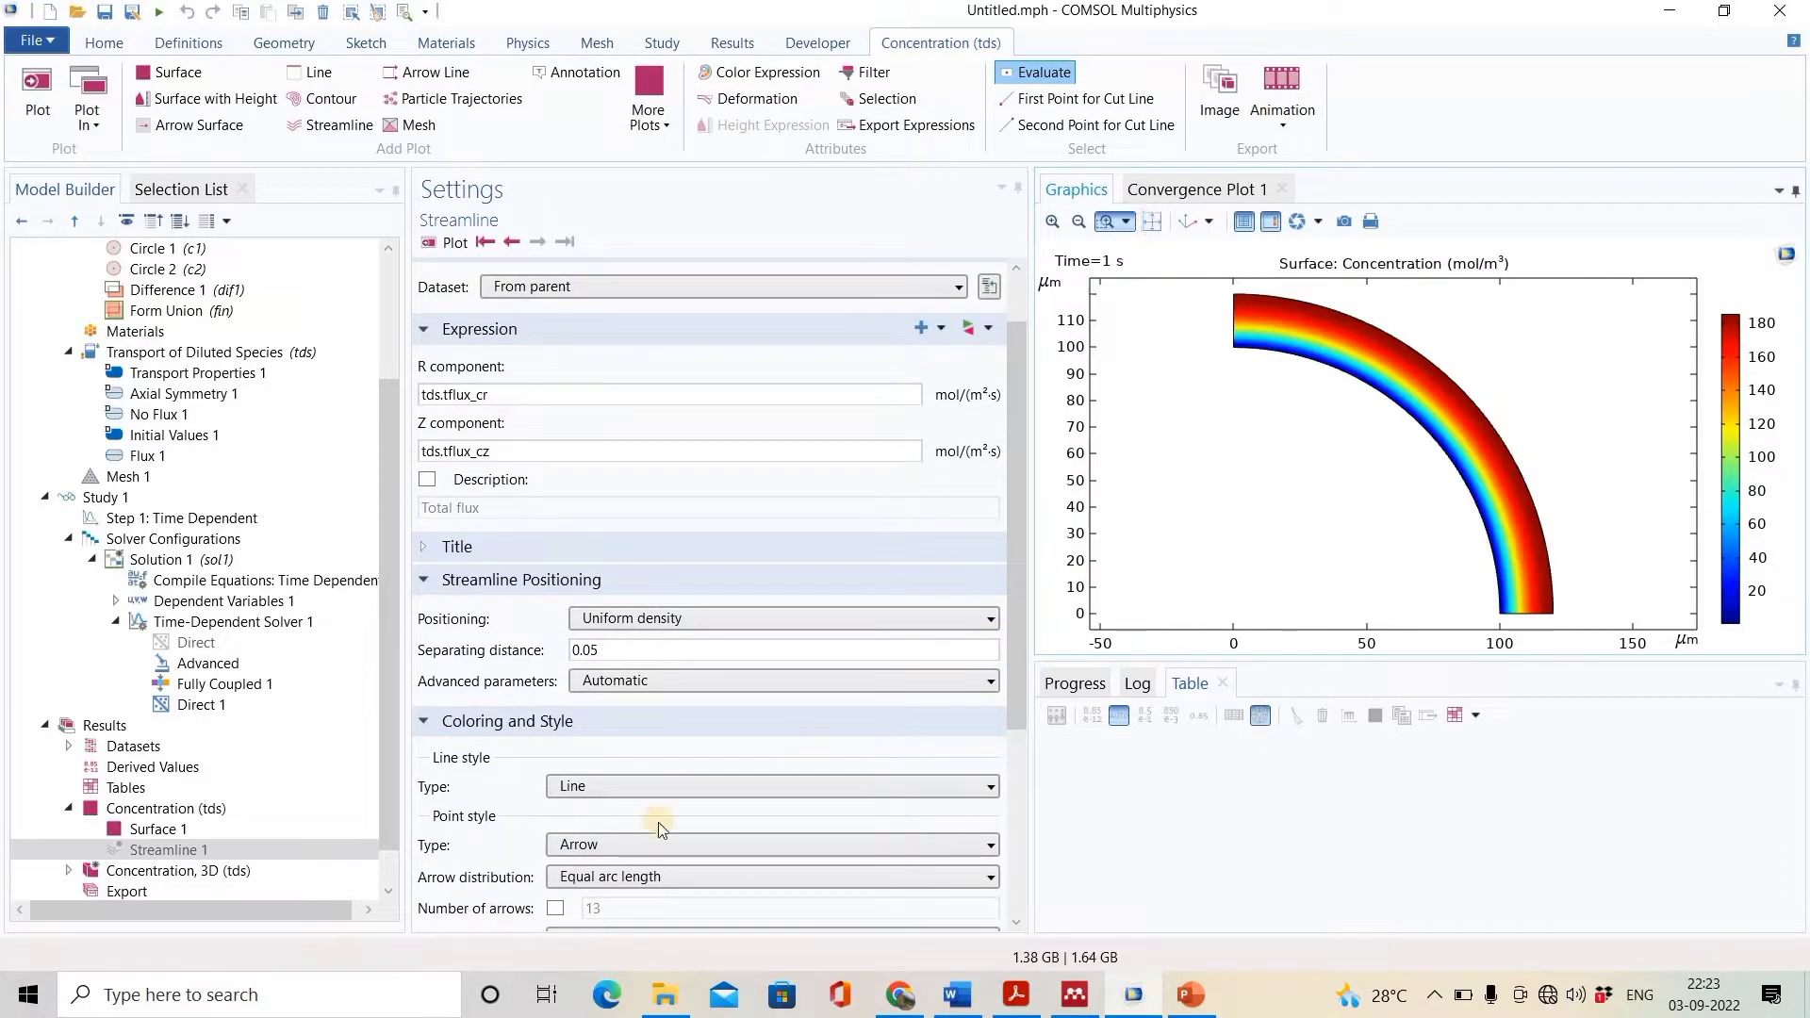
drag(386, 733, 390, 839)
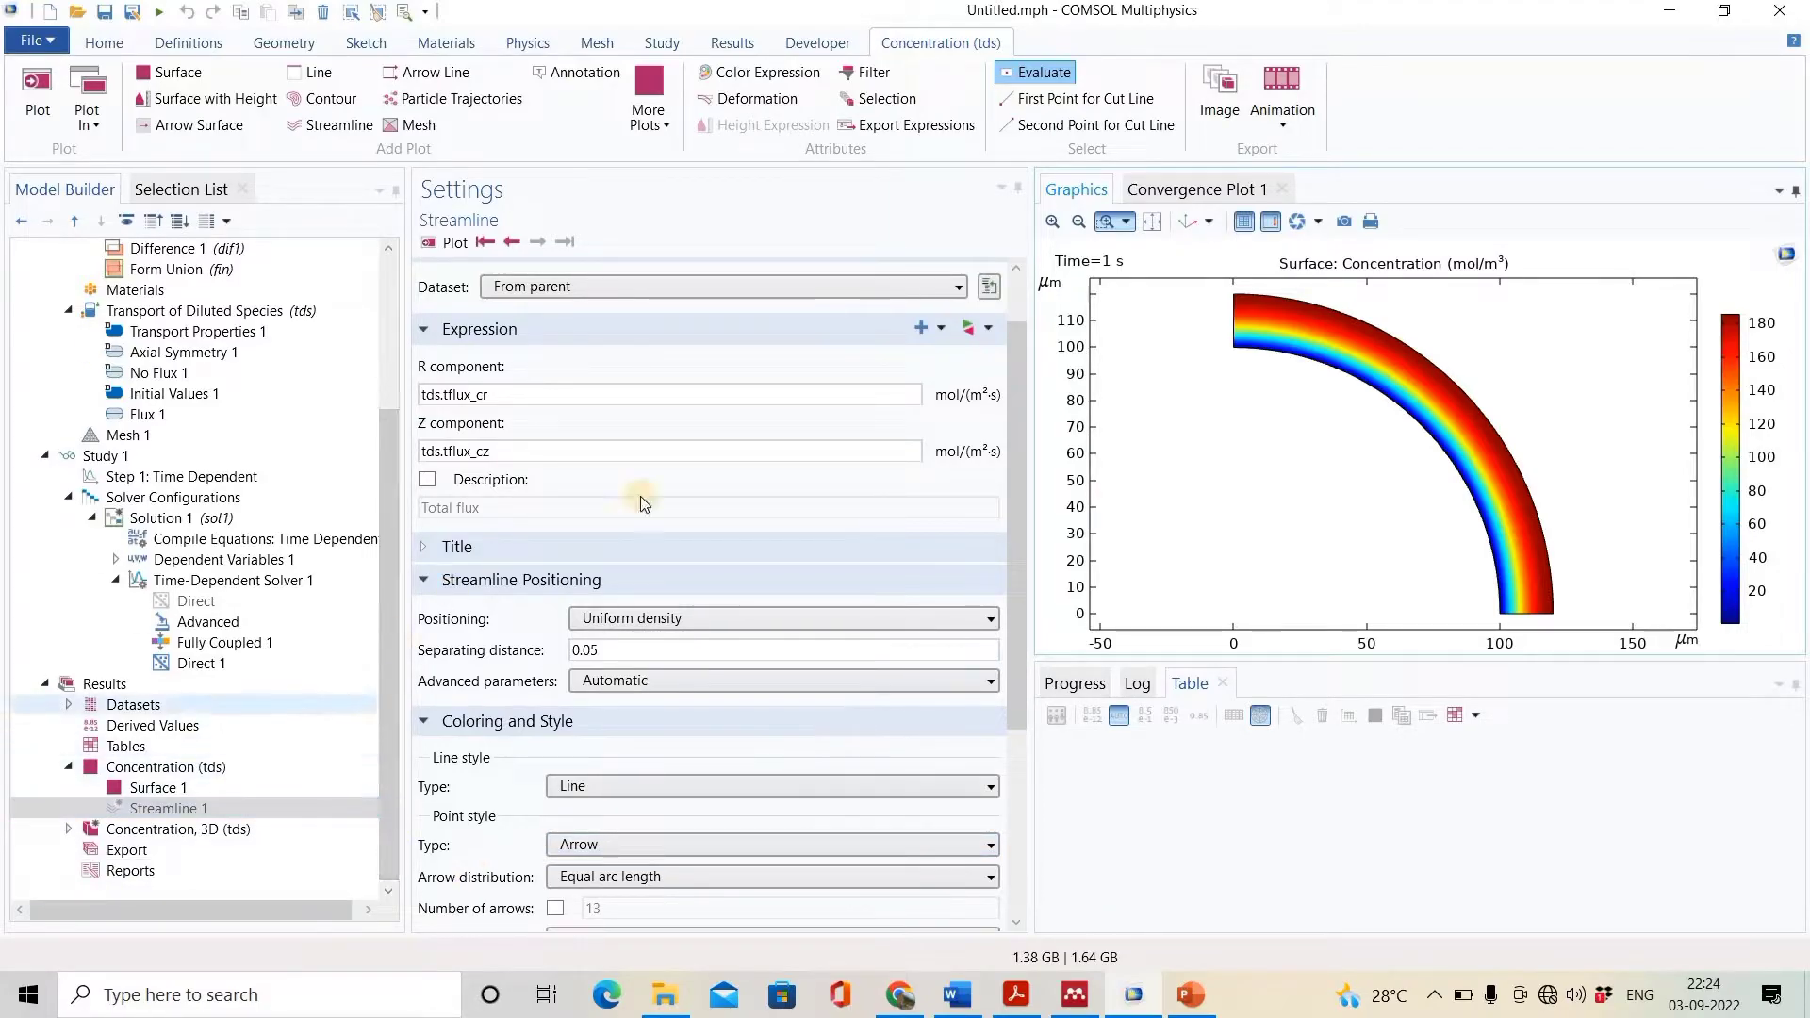
- Add an Animation 1 player and open the Concentration, 3D (tds) surface plot
click(1282, 109)
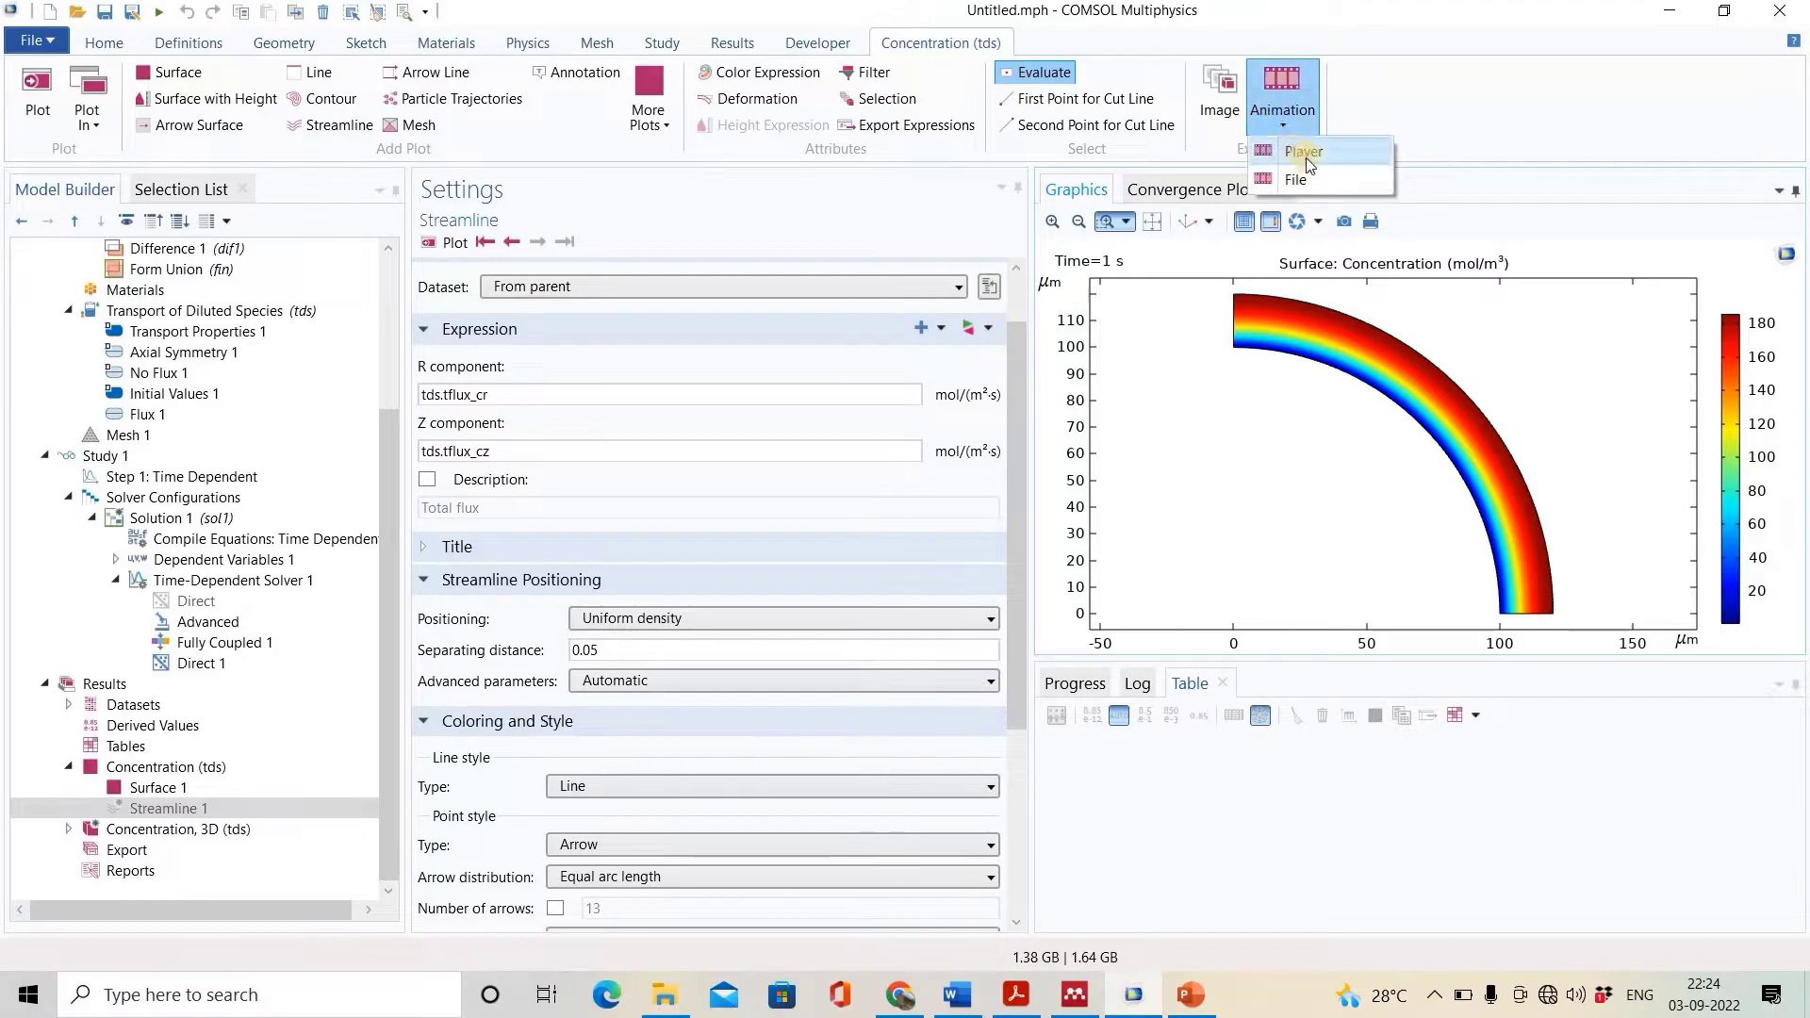
click(1306, 154)
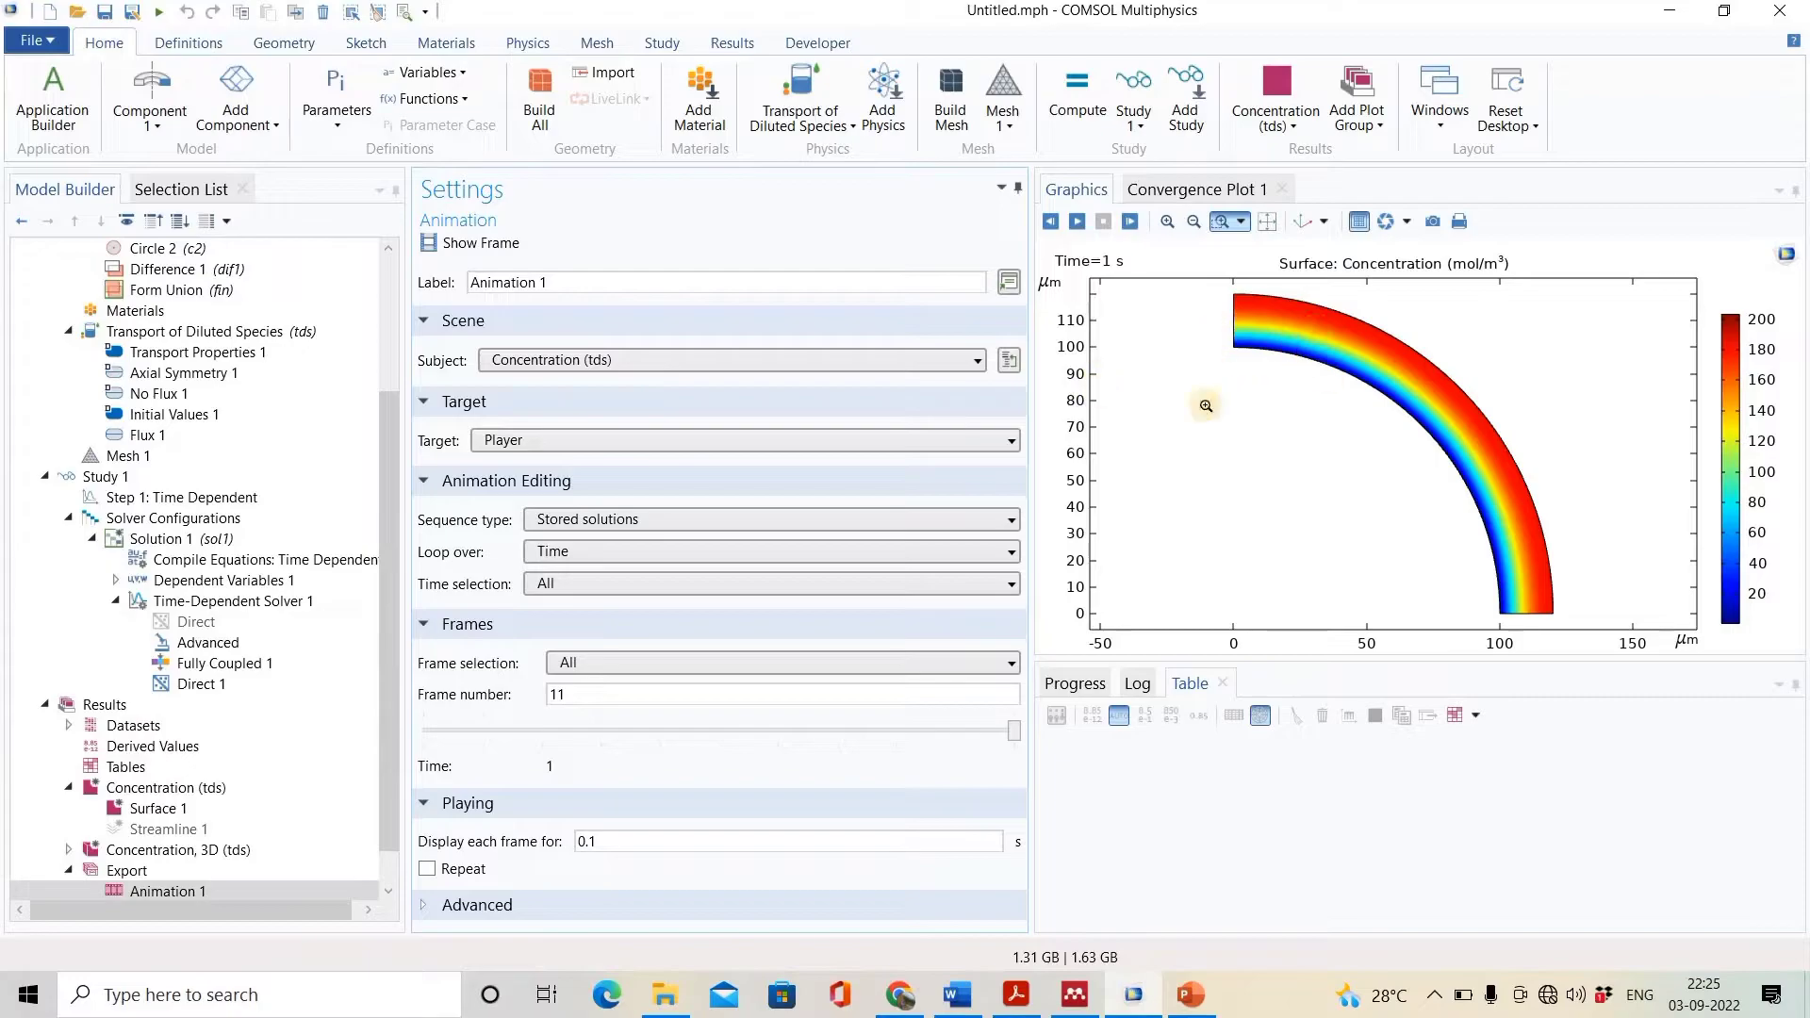
scroll(394, 762, down, 2)
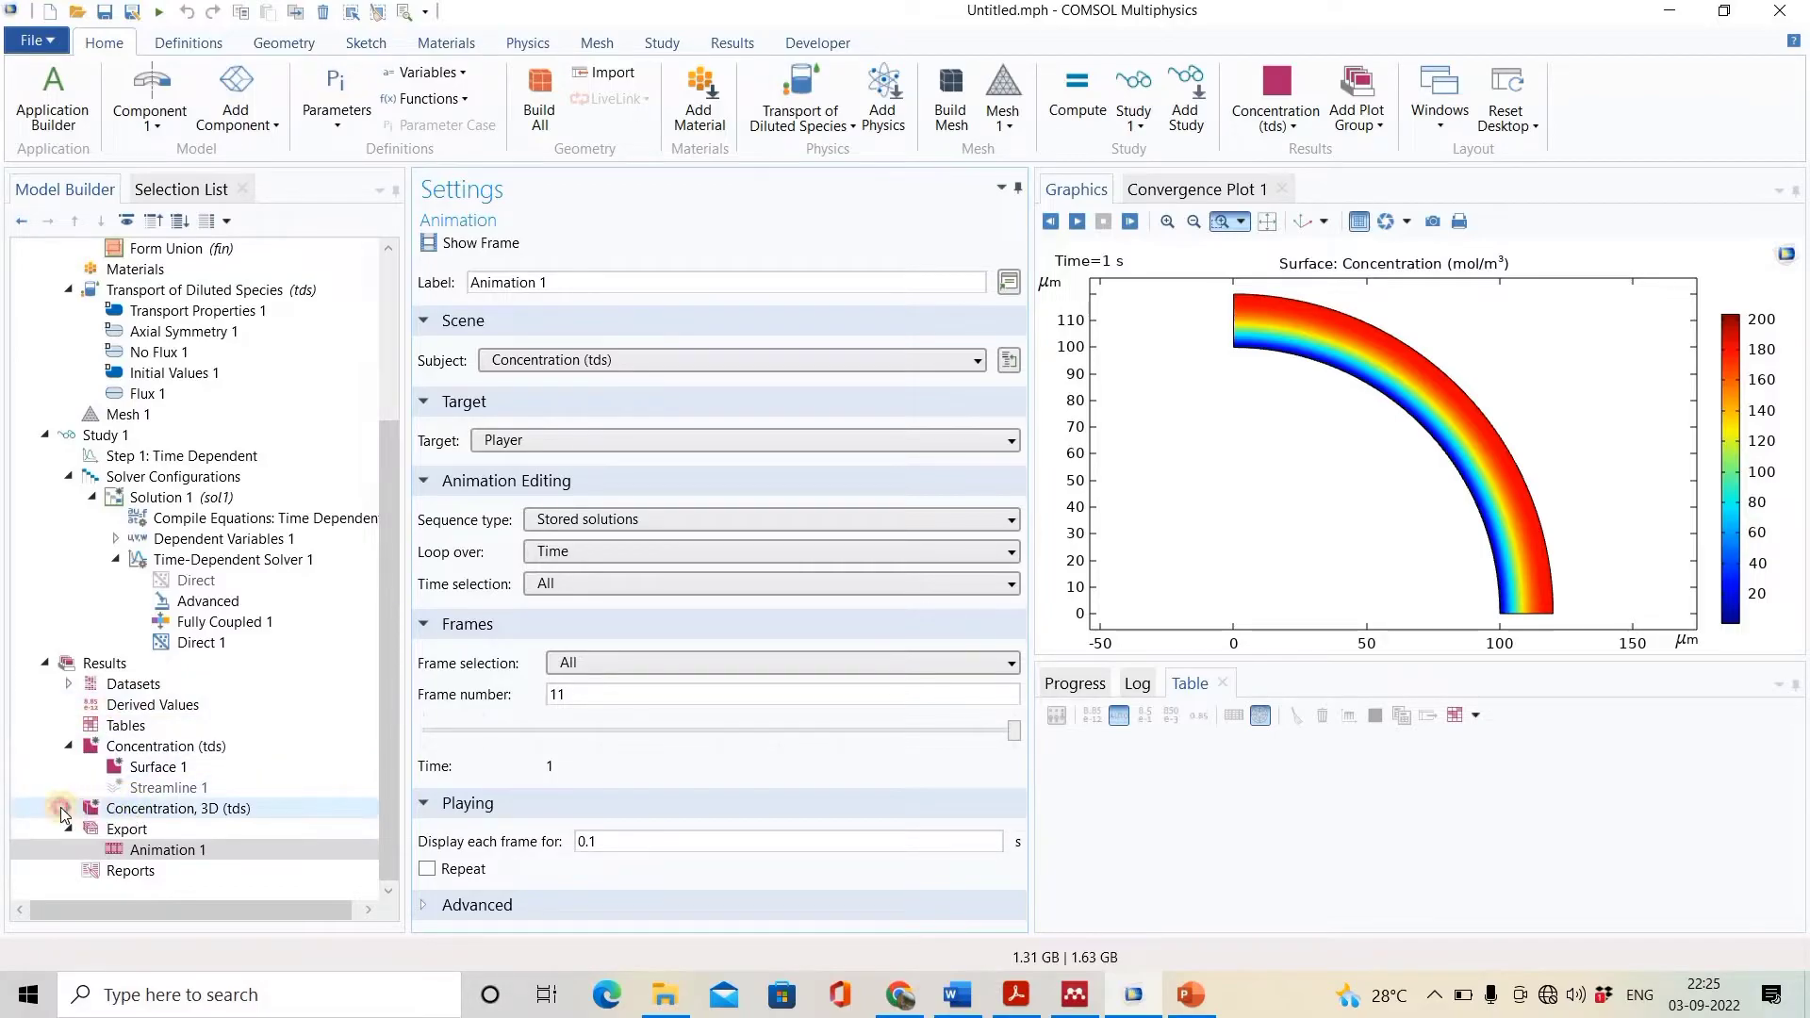
click(62, 812)
click(171, 830)
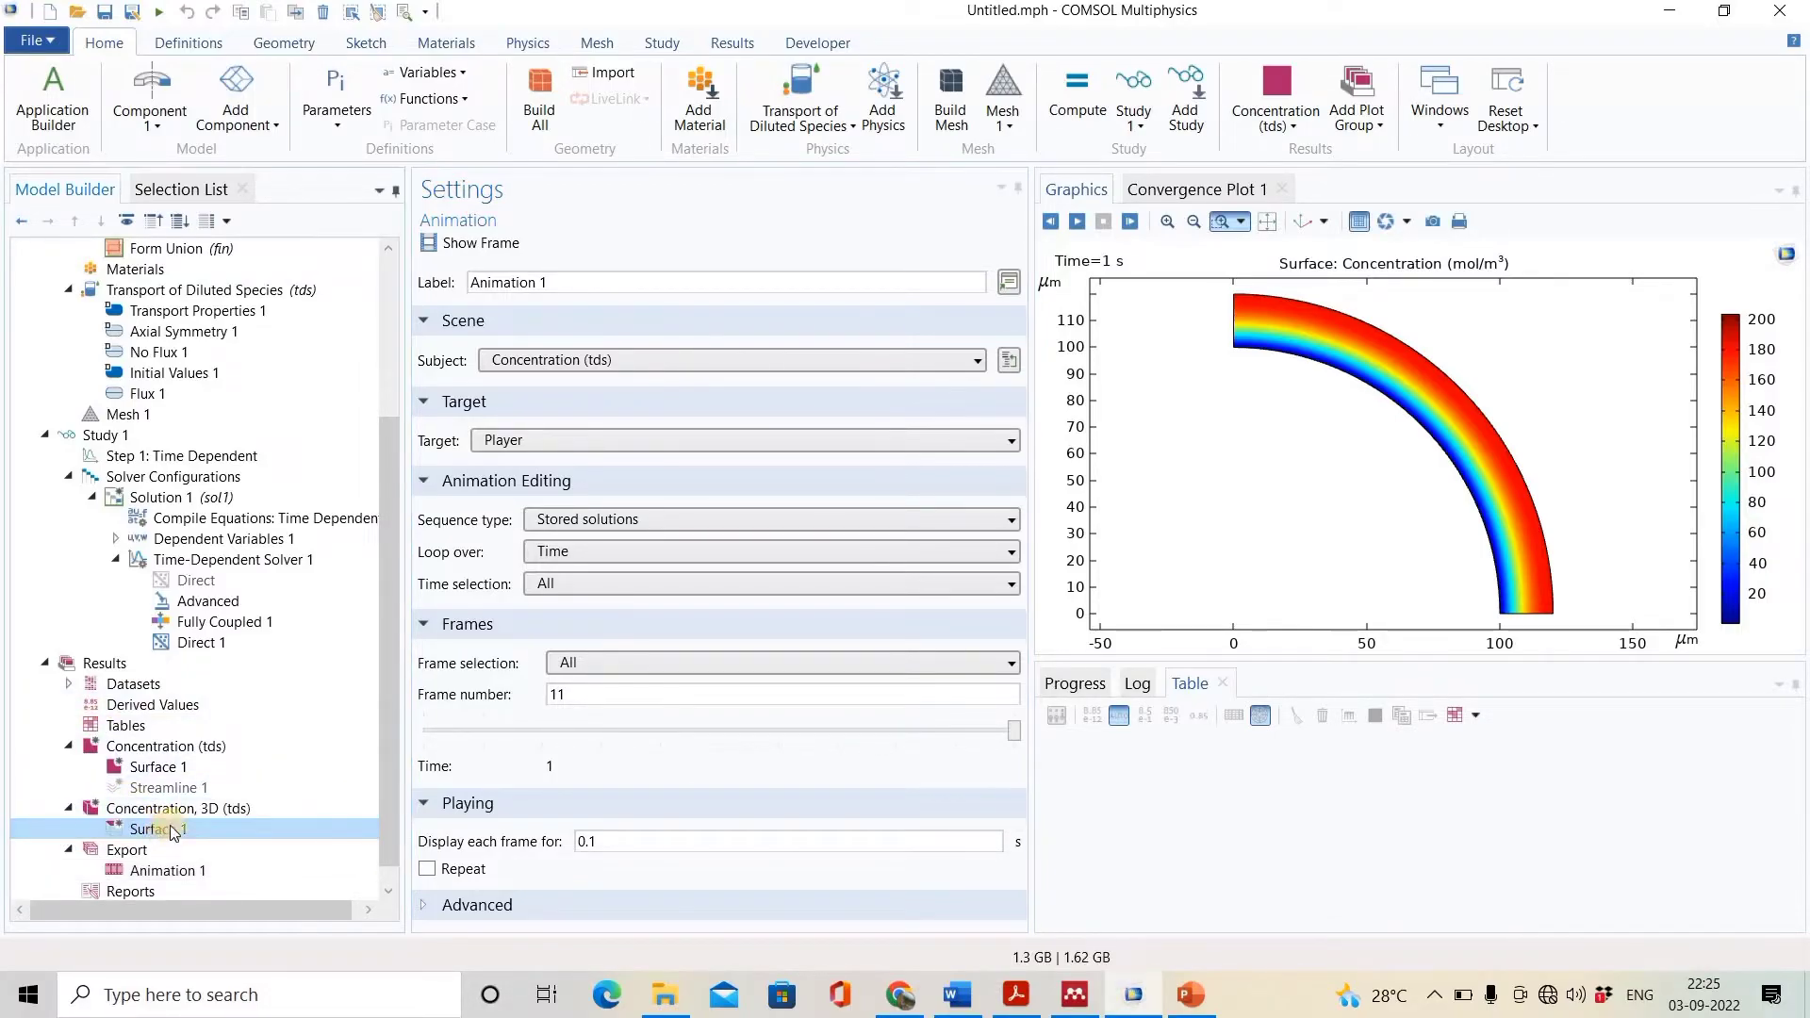
- Rotate and zoom the 3D hemisphere on its inner-surface concentration change, checking the problem slide
drag(1278, 545, 1319, 547)
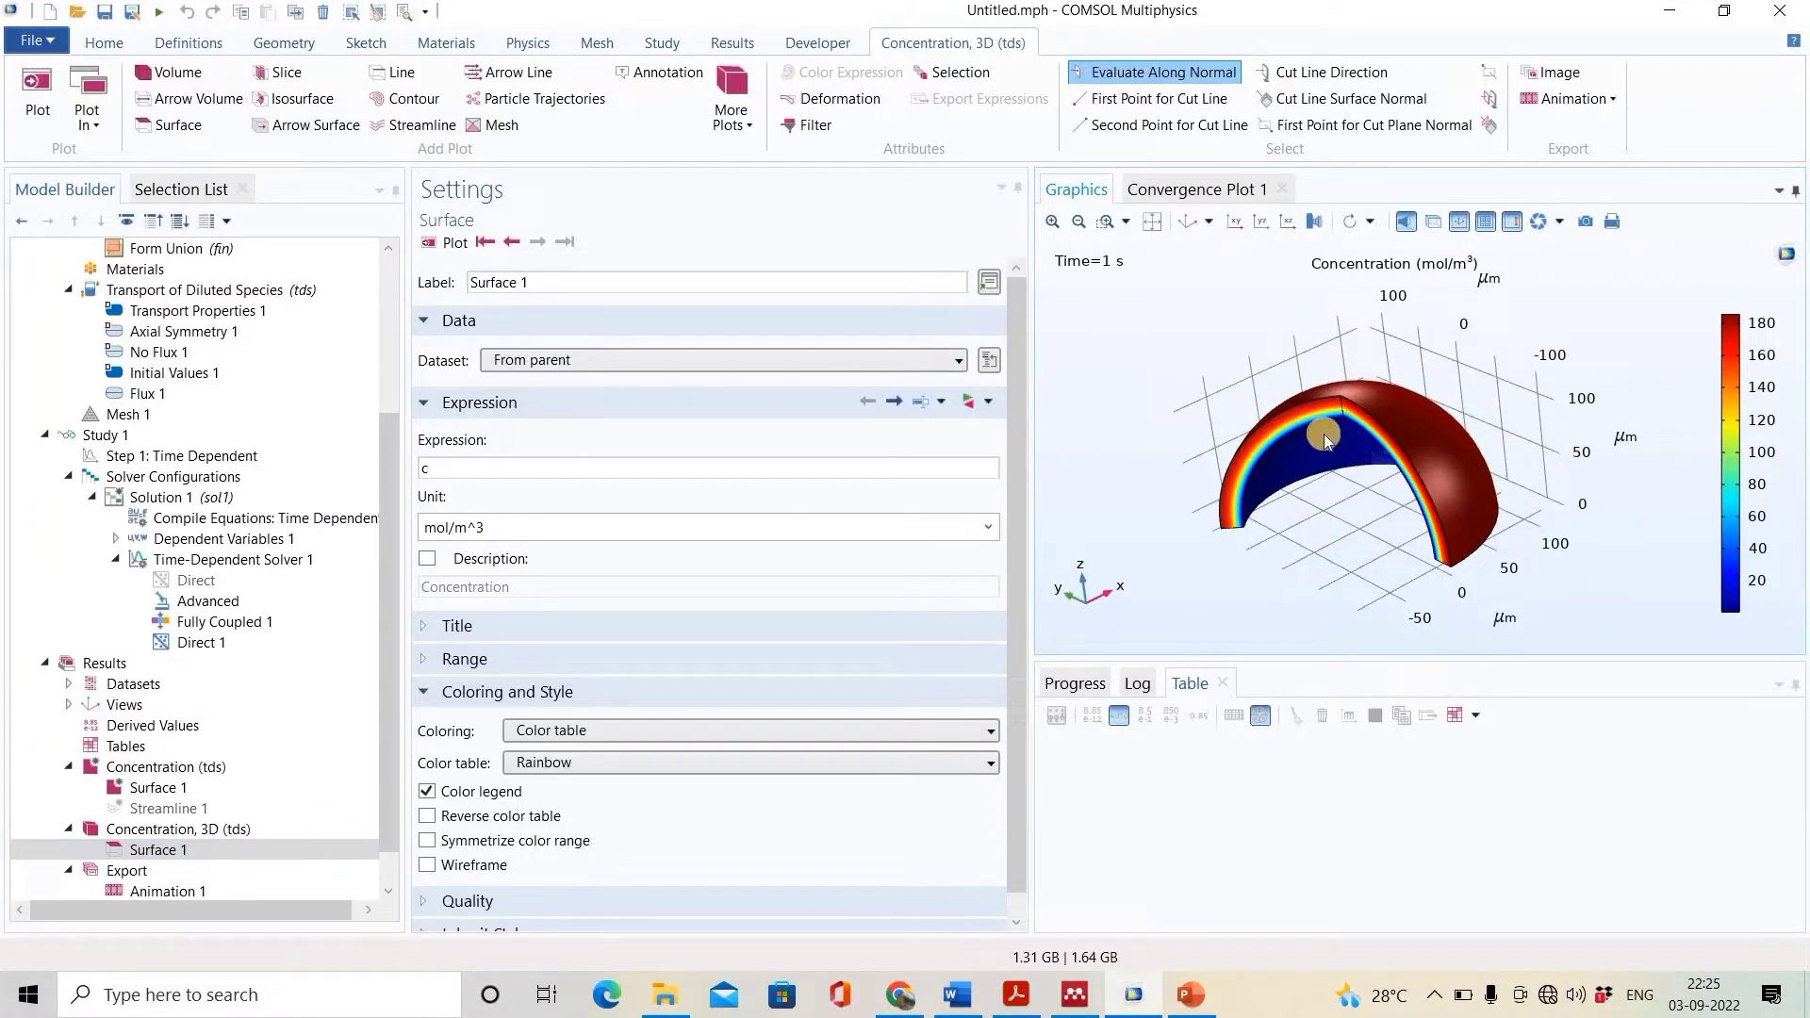
click(1106, 221)
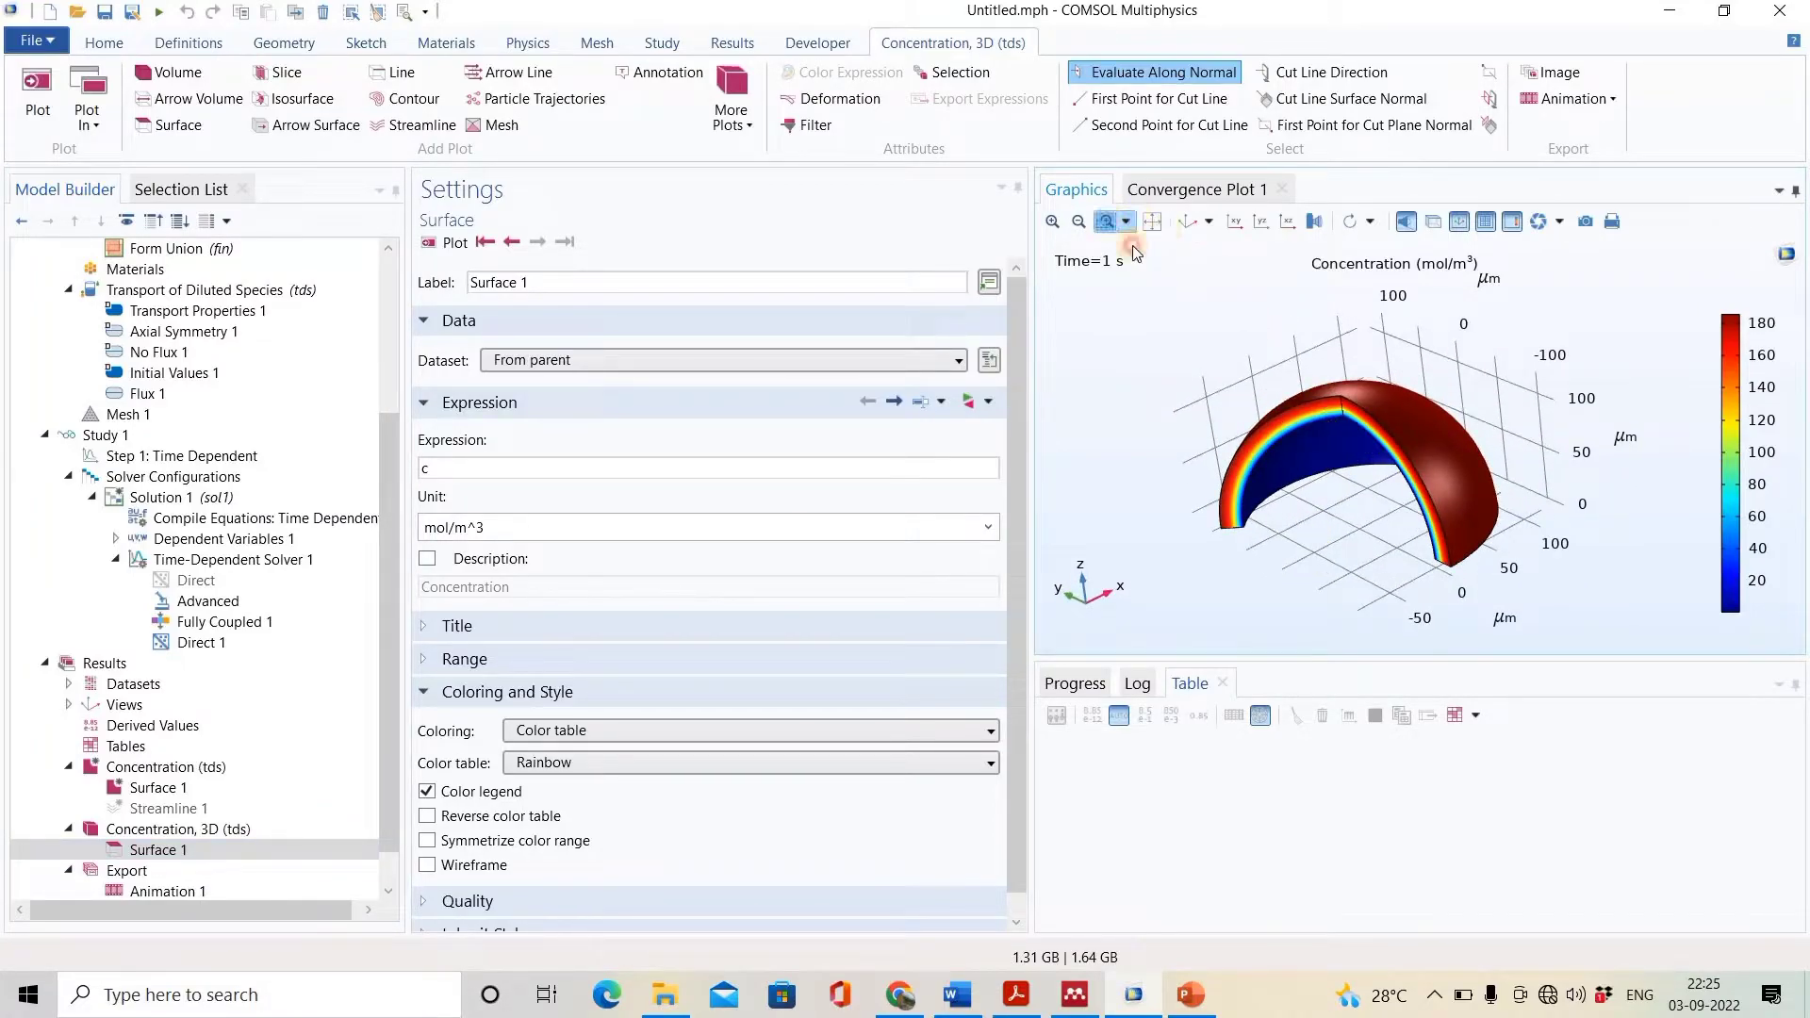
drag(1431, 484, 1216, 300)
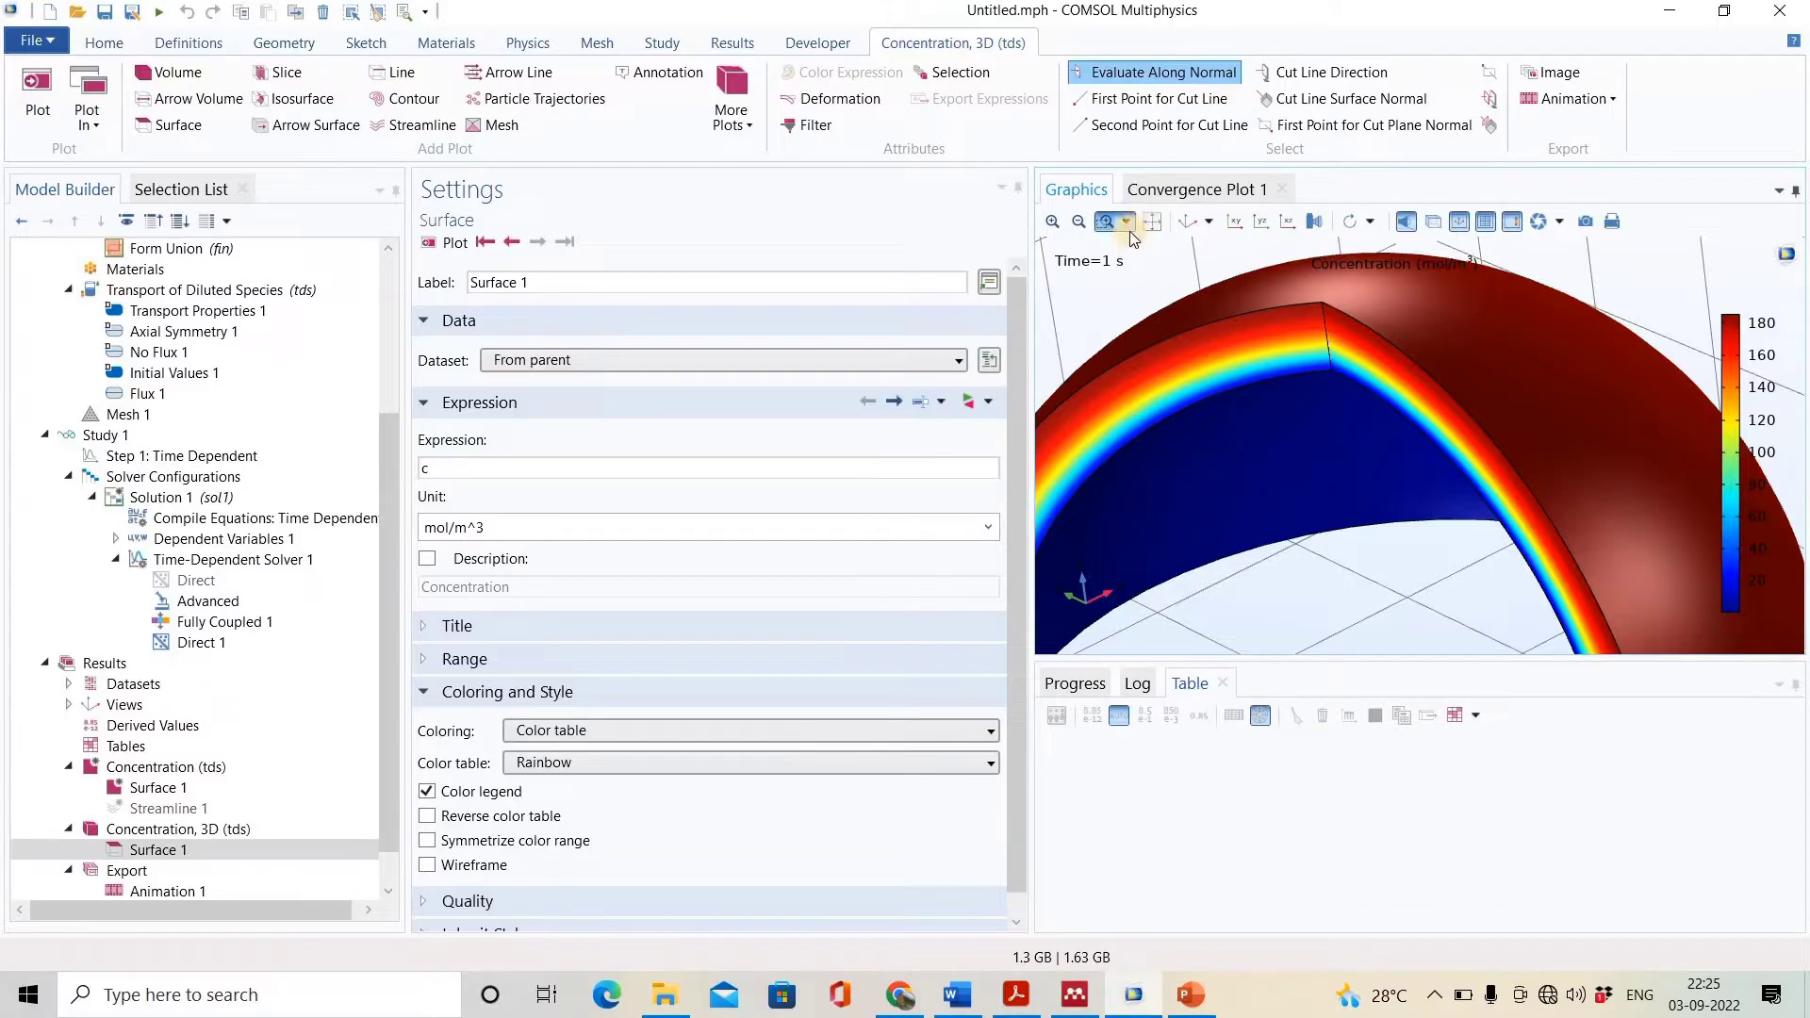
click(1020, 405)
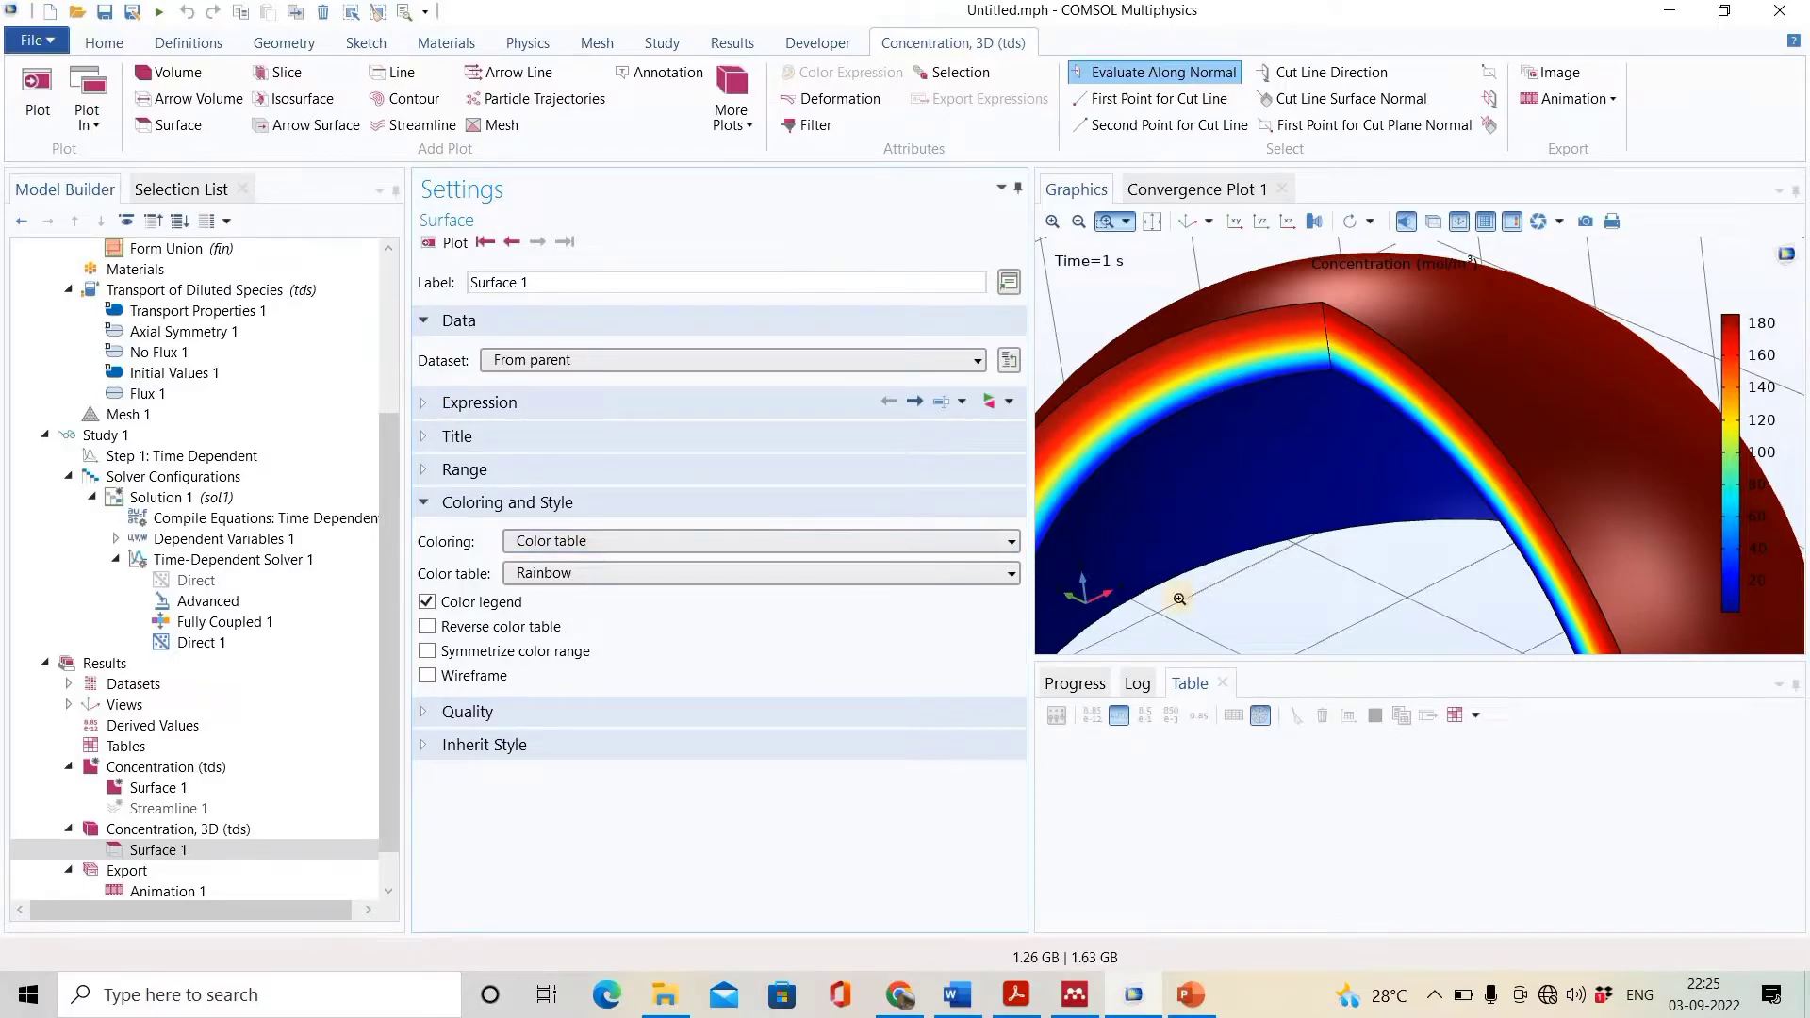
click(1197, 1003)
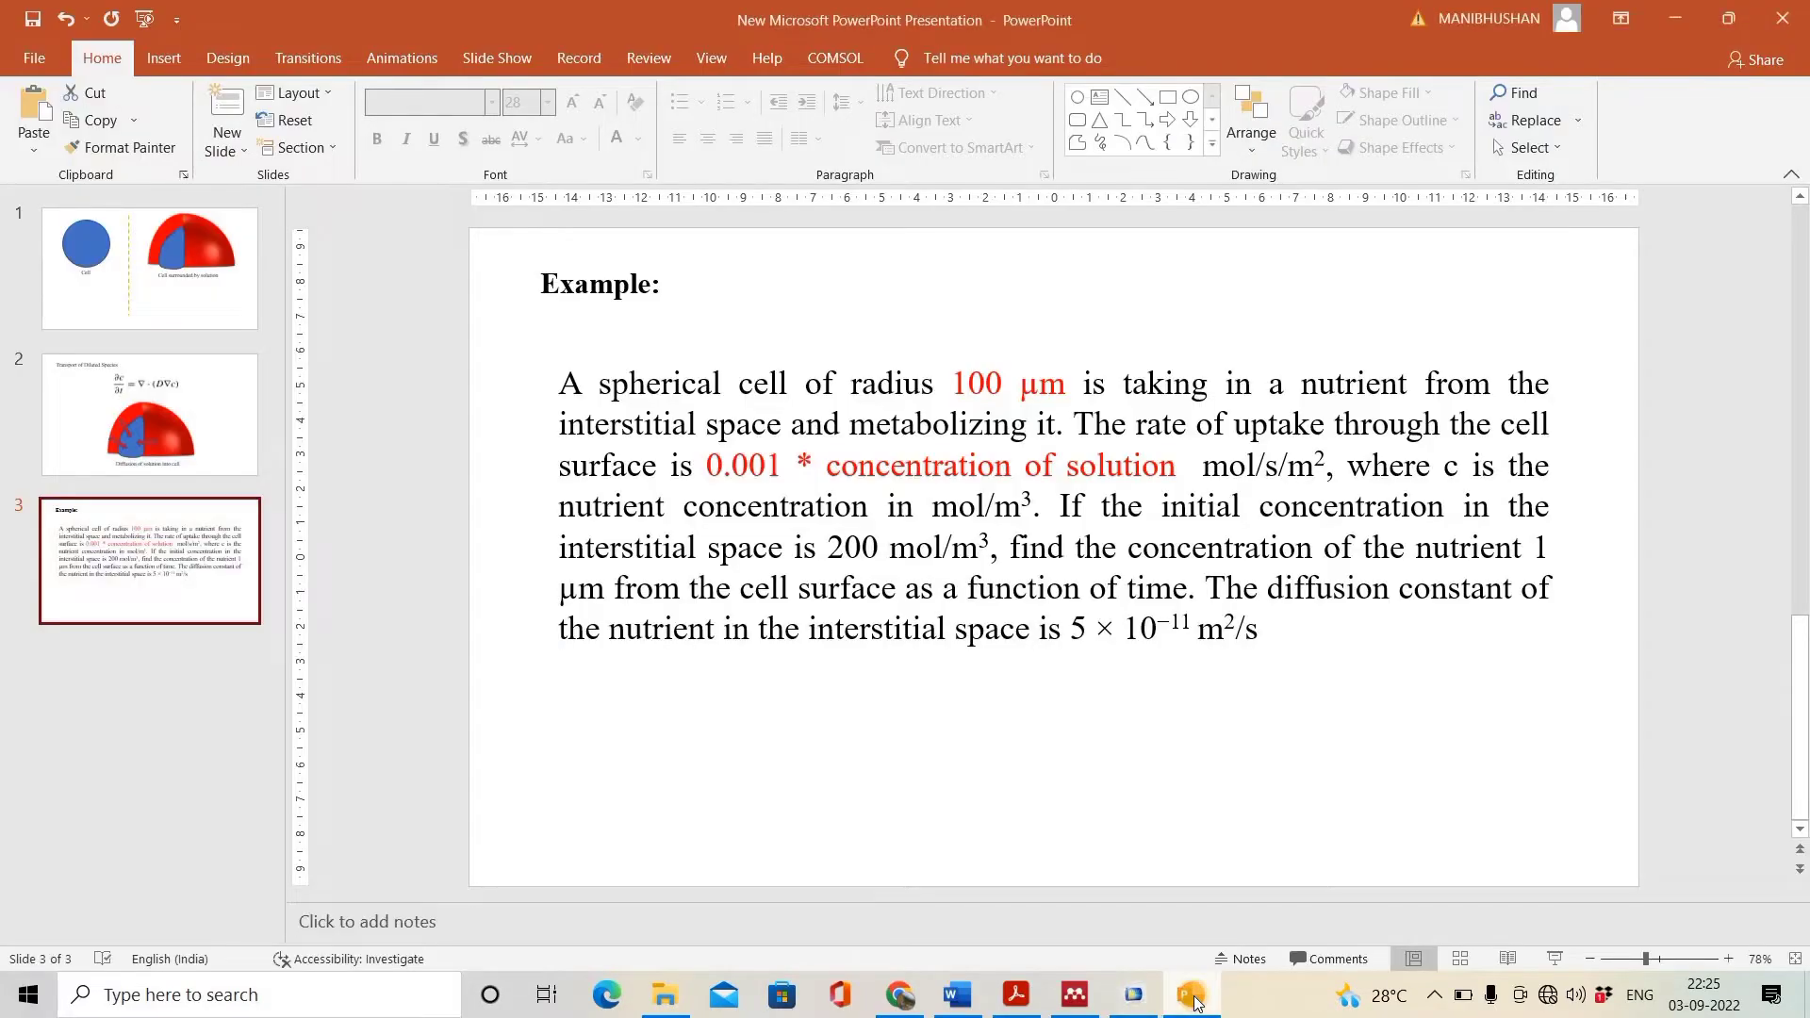
click(1193, 999)
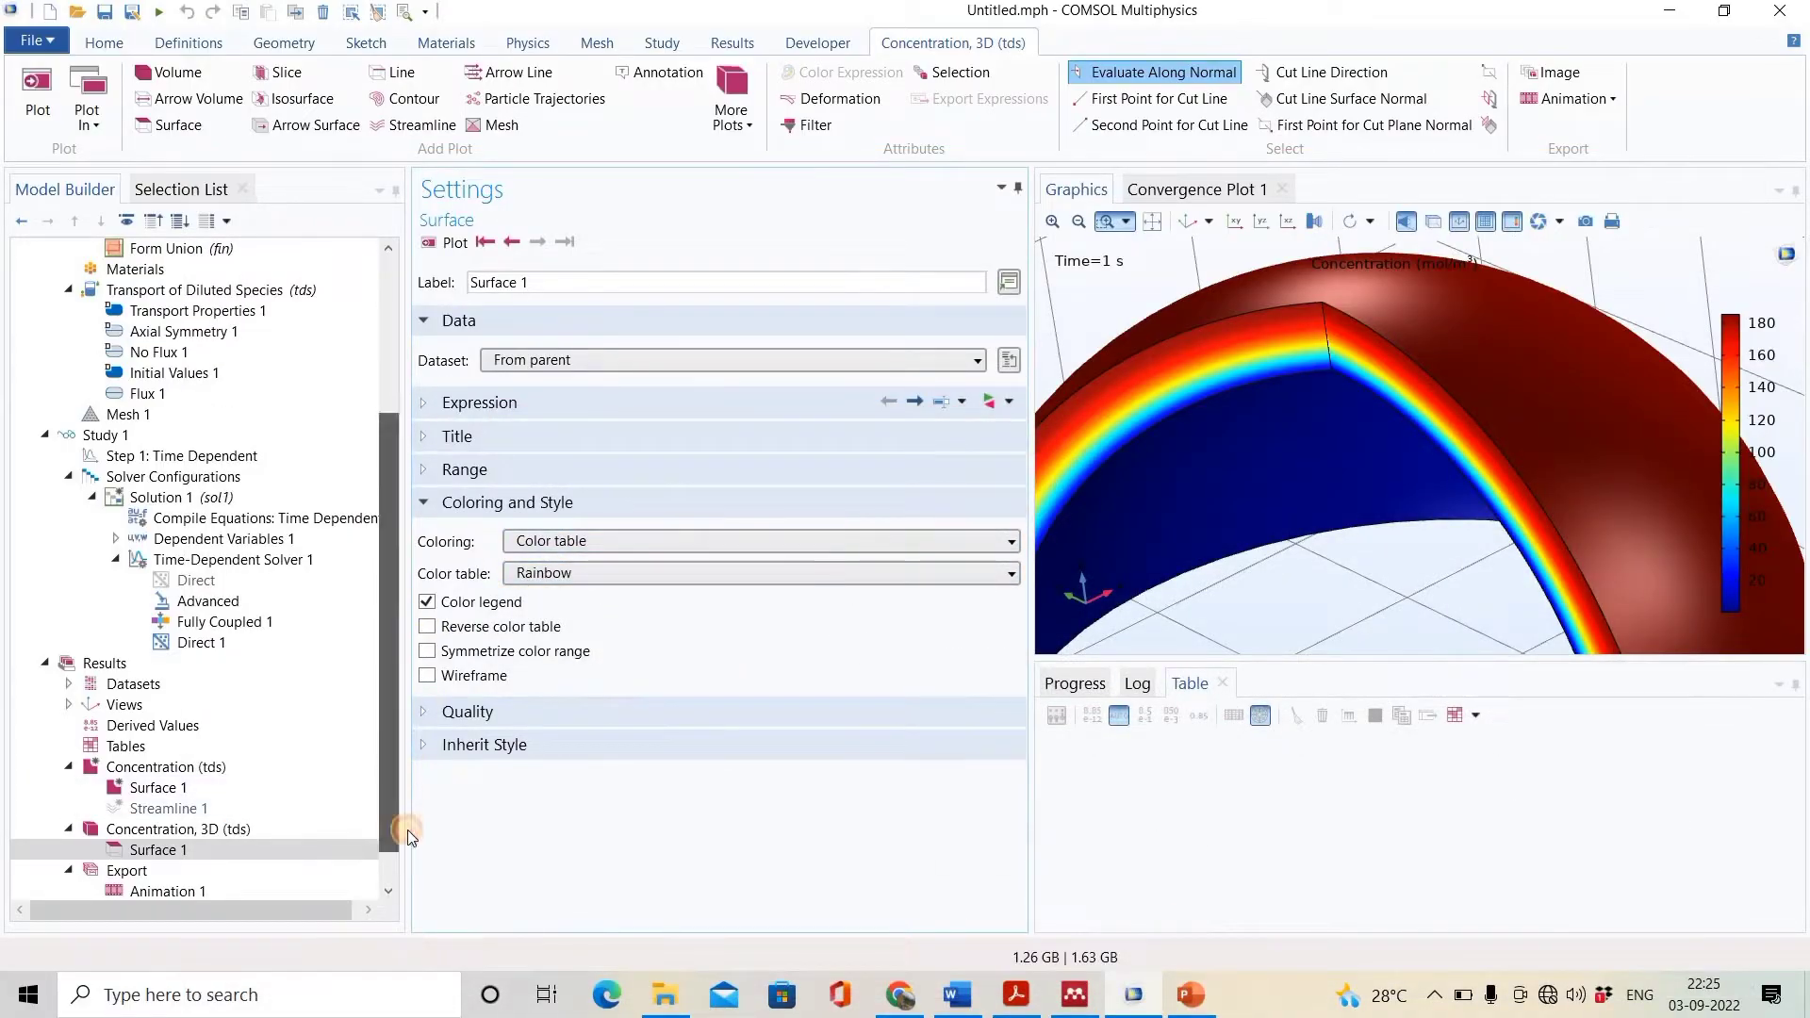
scroll(391, 820, down, 1)
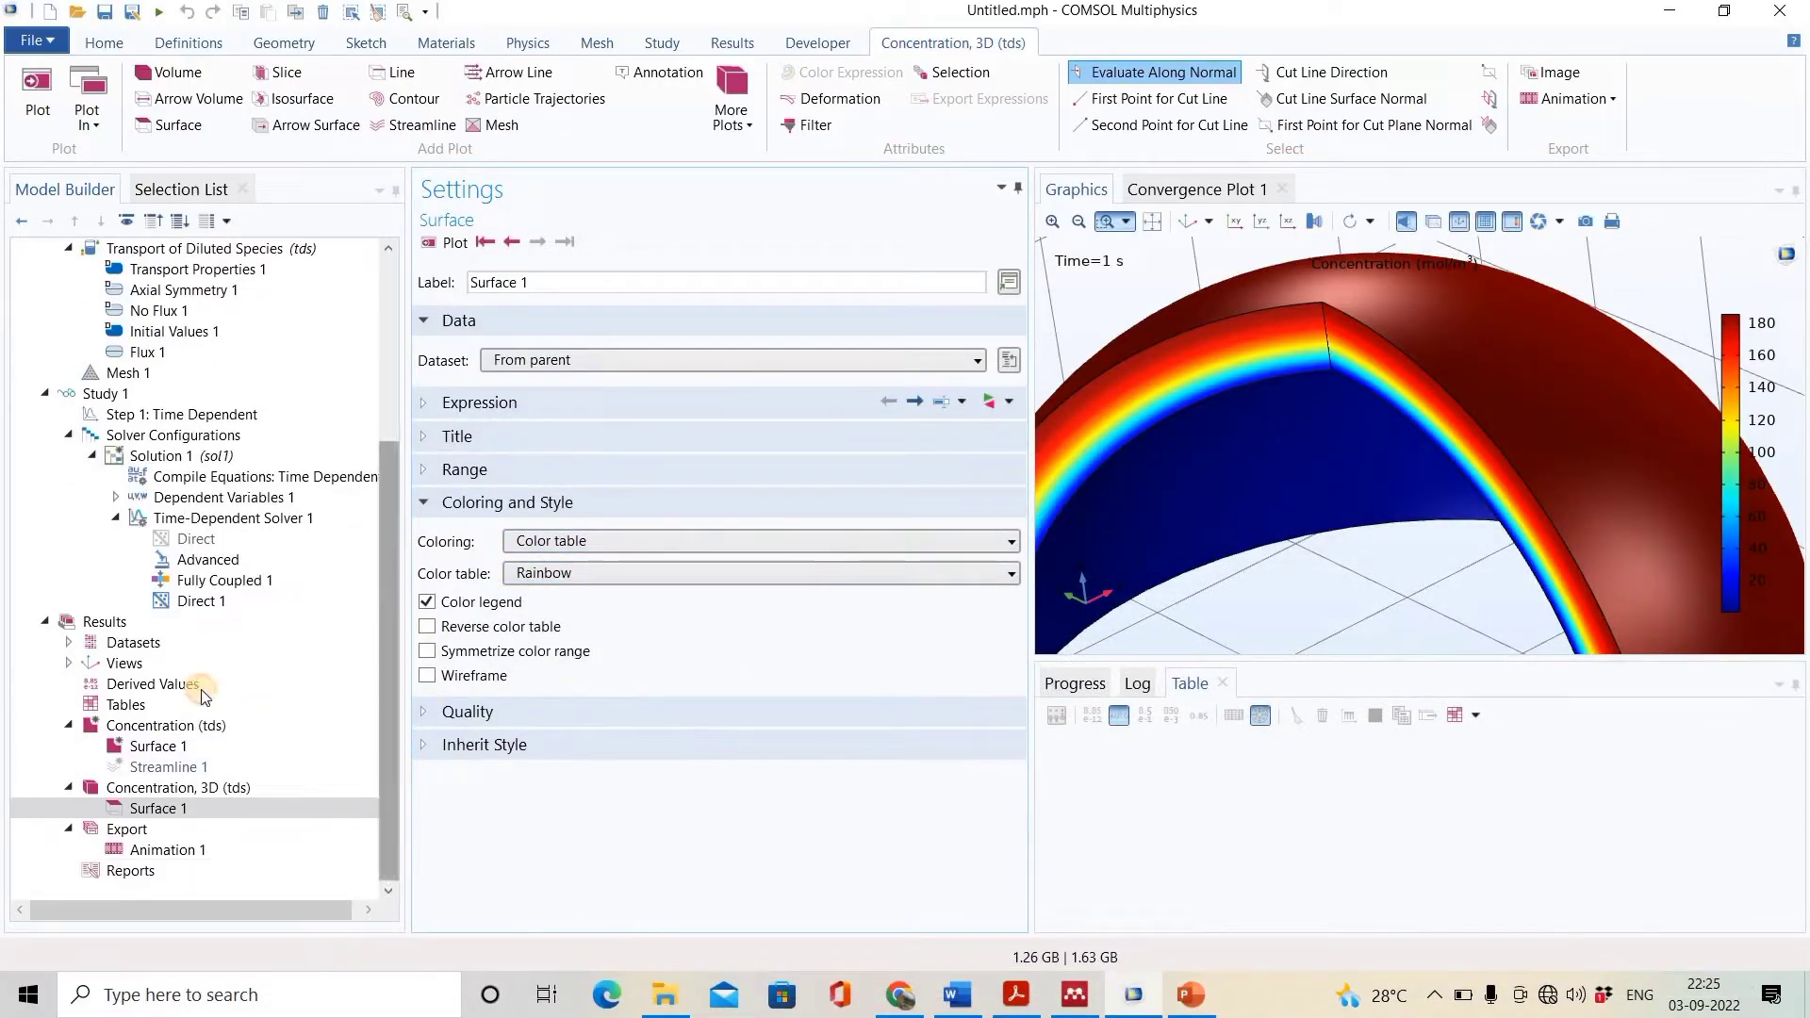
- Add a Cut Point 2D dataset at R = 0, Z = 101 µm
click(165, 643)
right_click(166, 643)
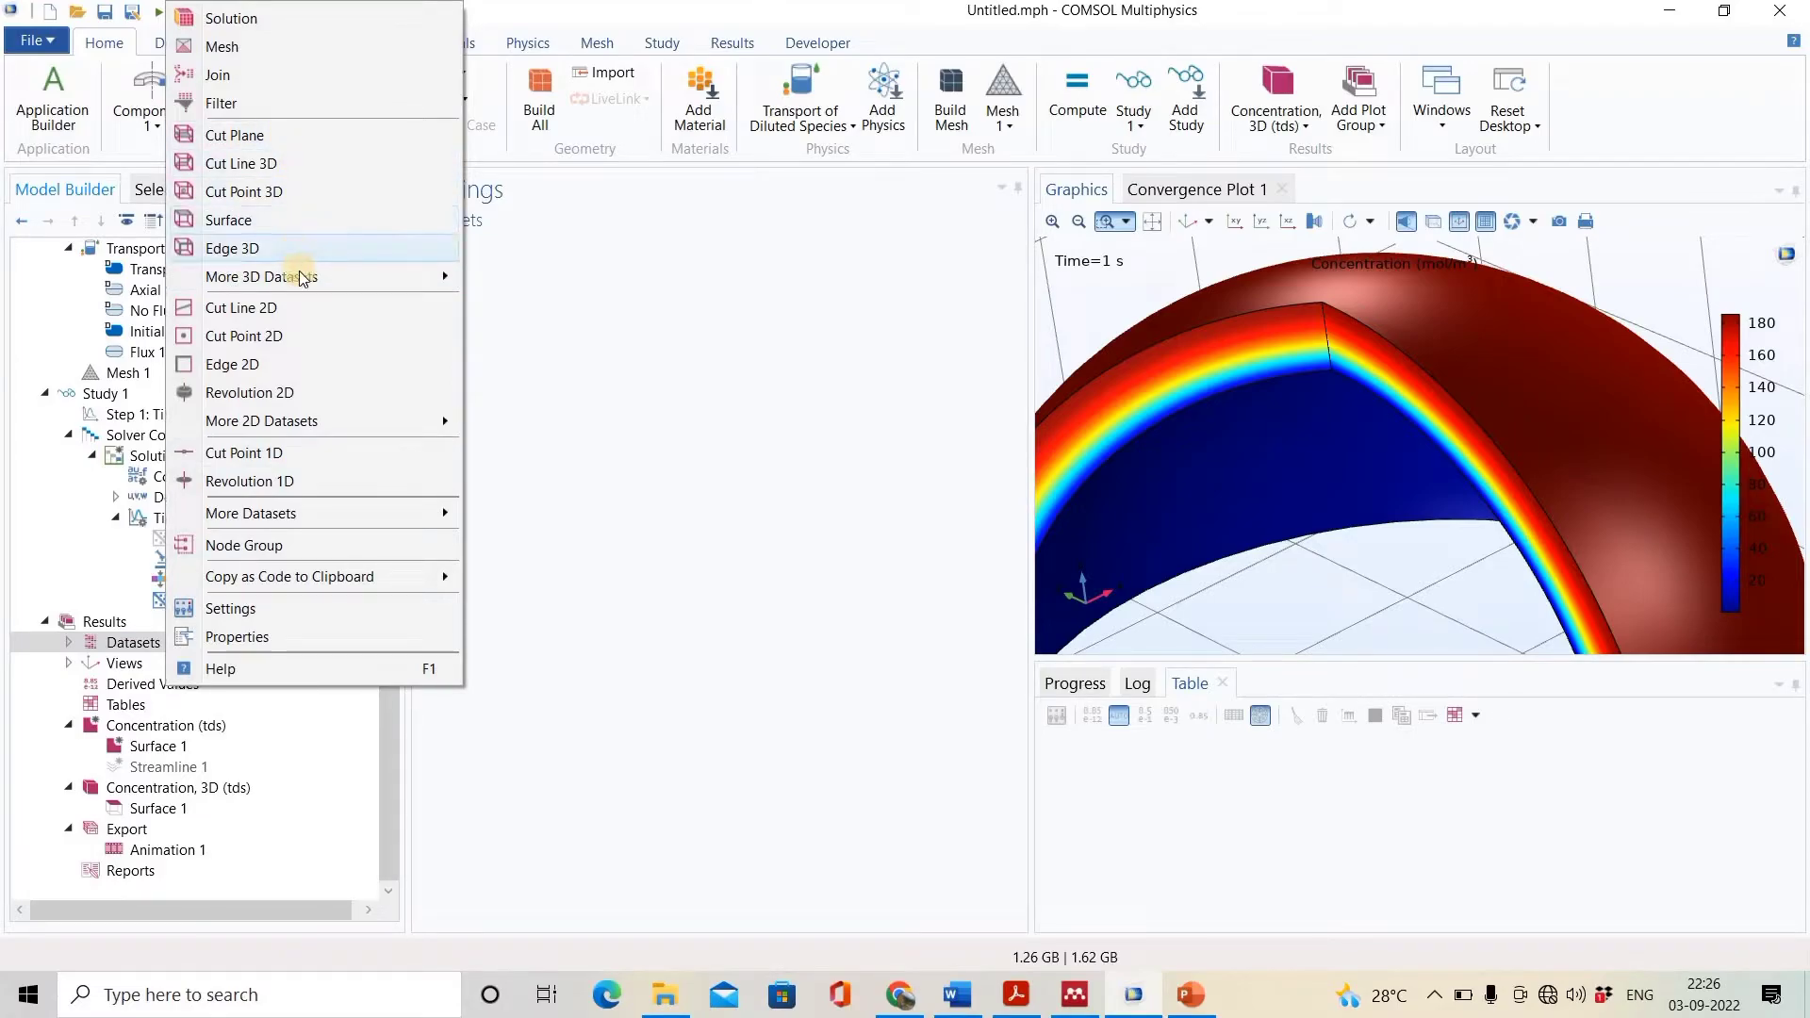
click(311, 341)
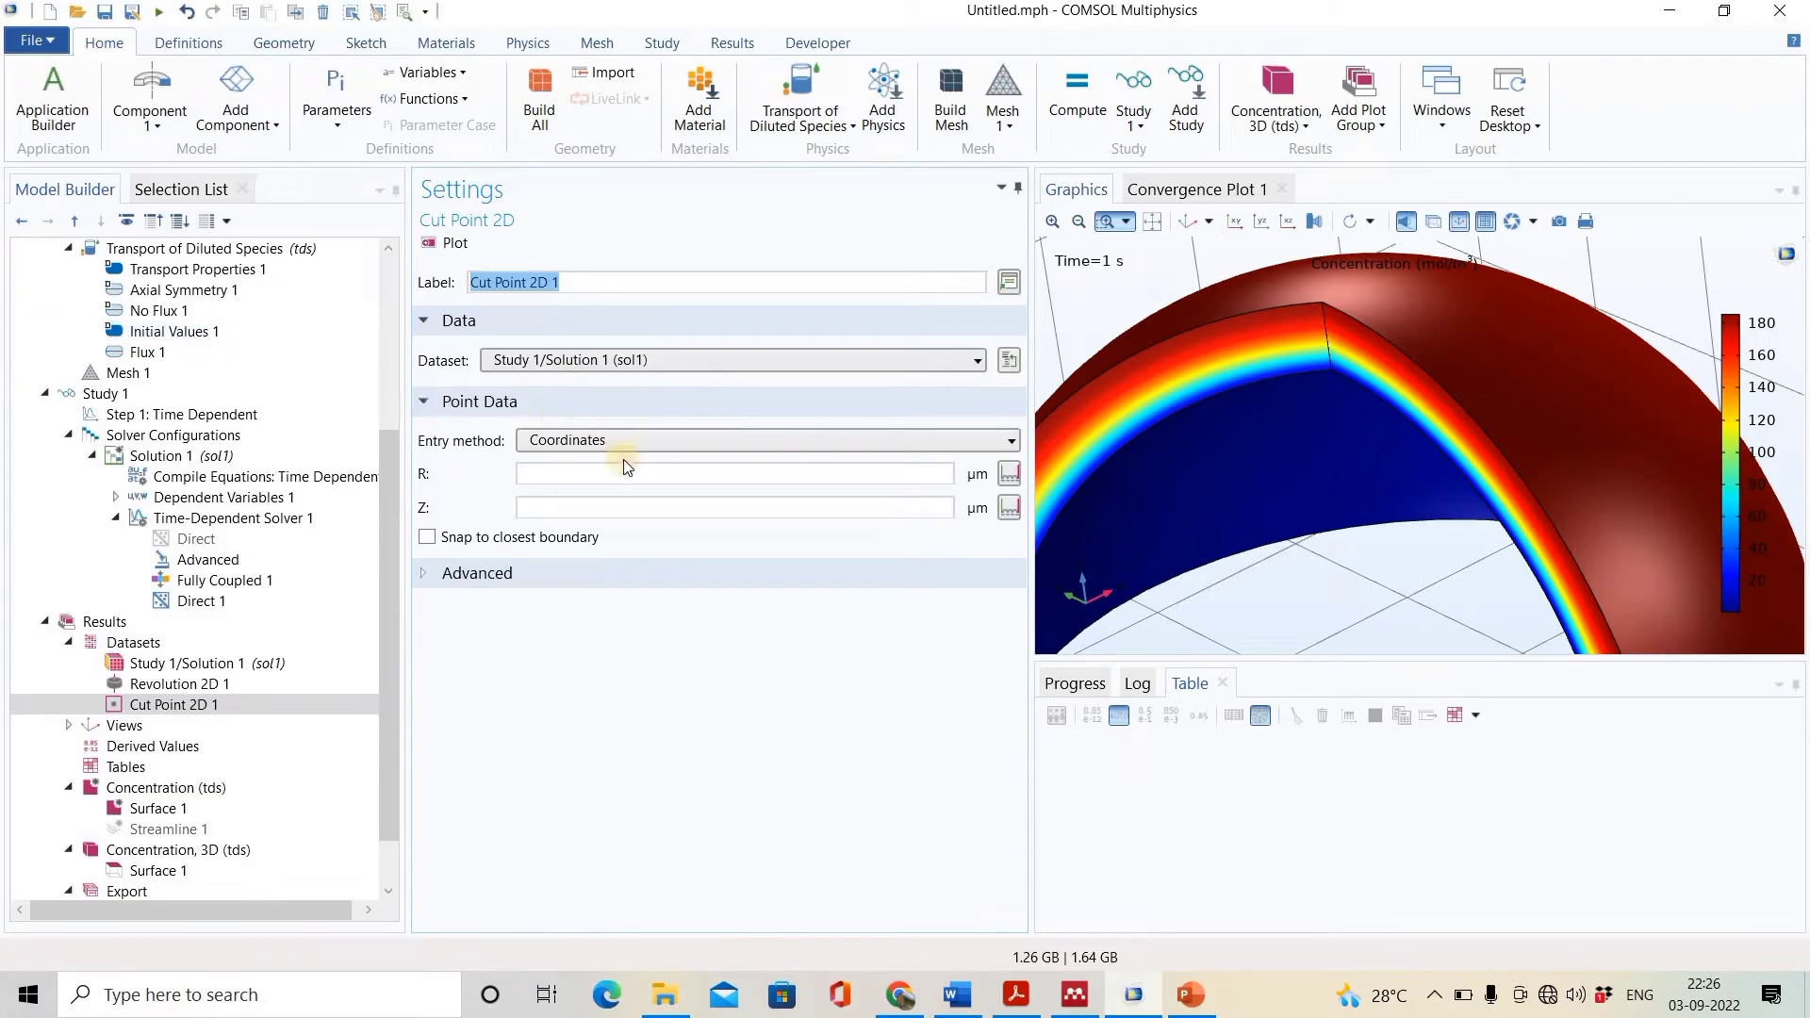
click(591, 470)
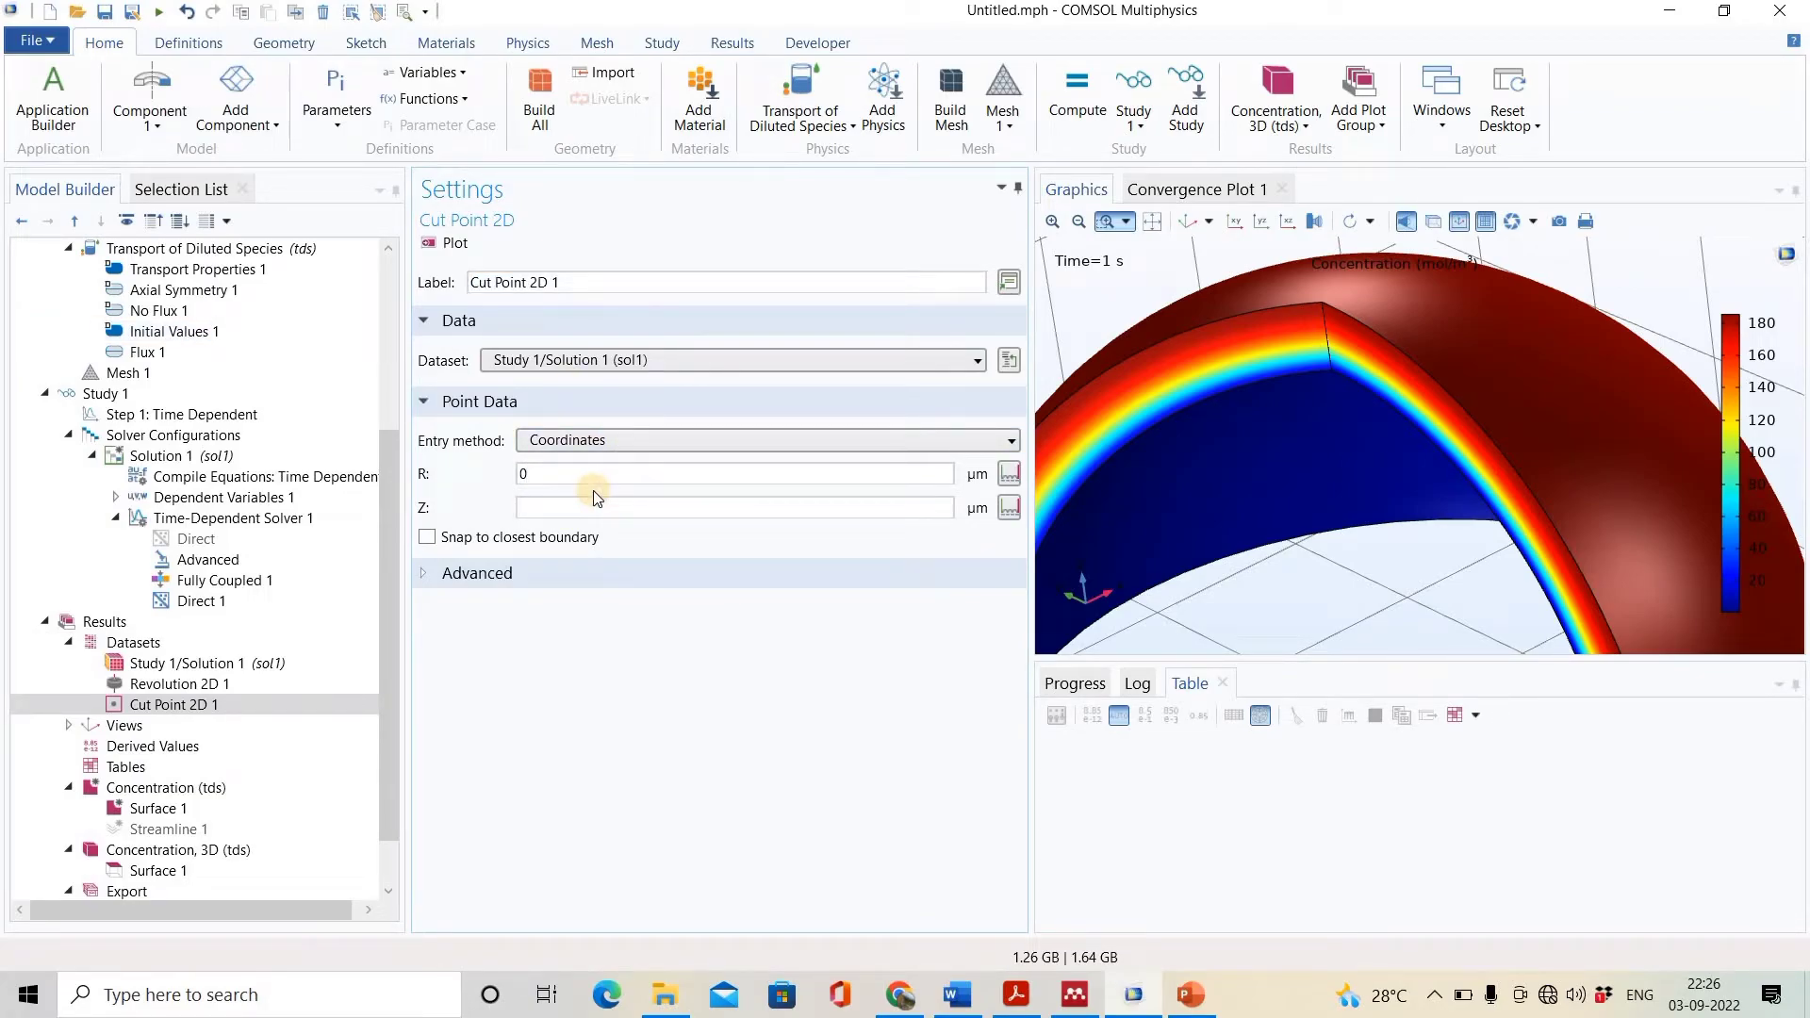
text(101)
- Plot the cut point and zoom in on its red dot at (0, 101)
click(455, 242)
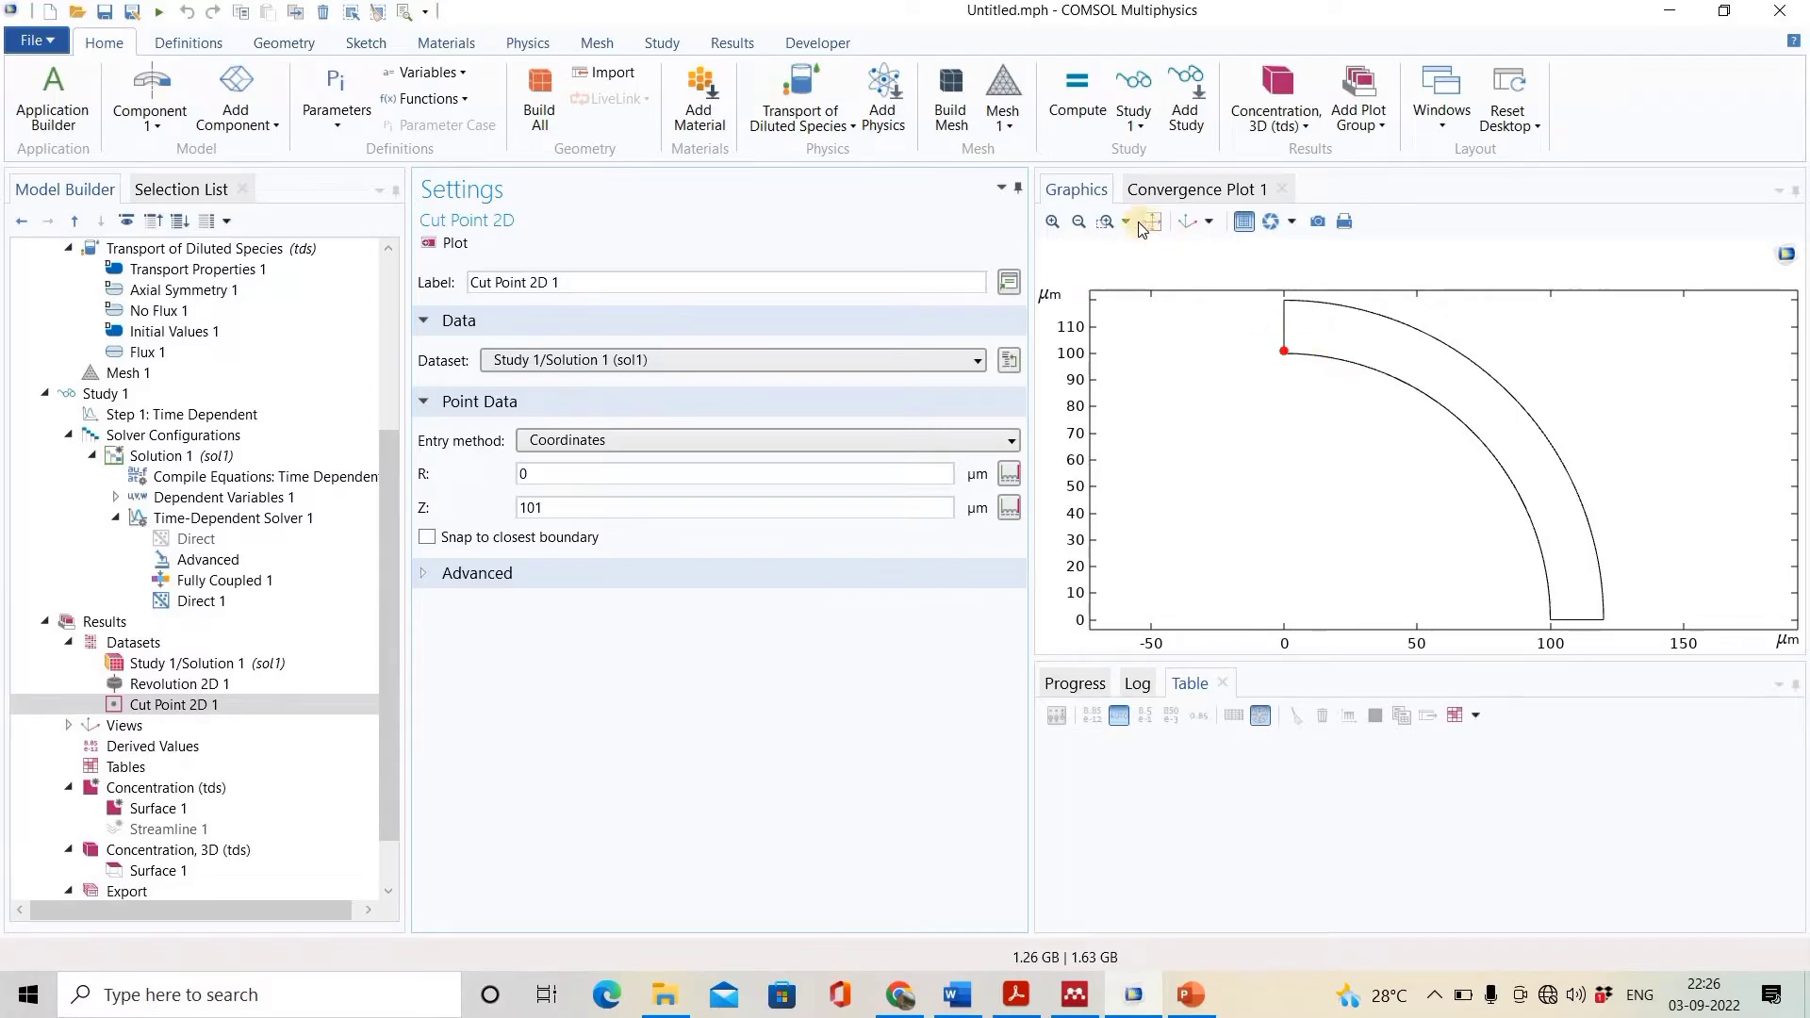
click(1105, 221)
drag(1242, 320, 1380, 421)
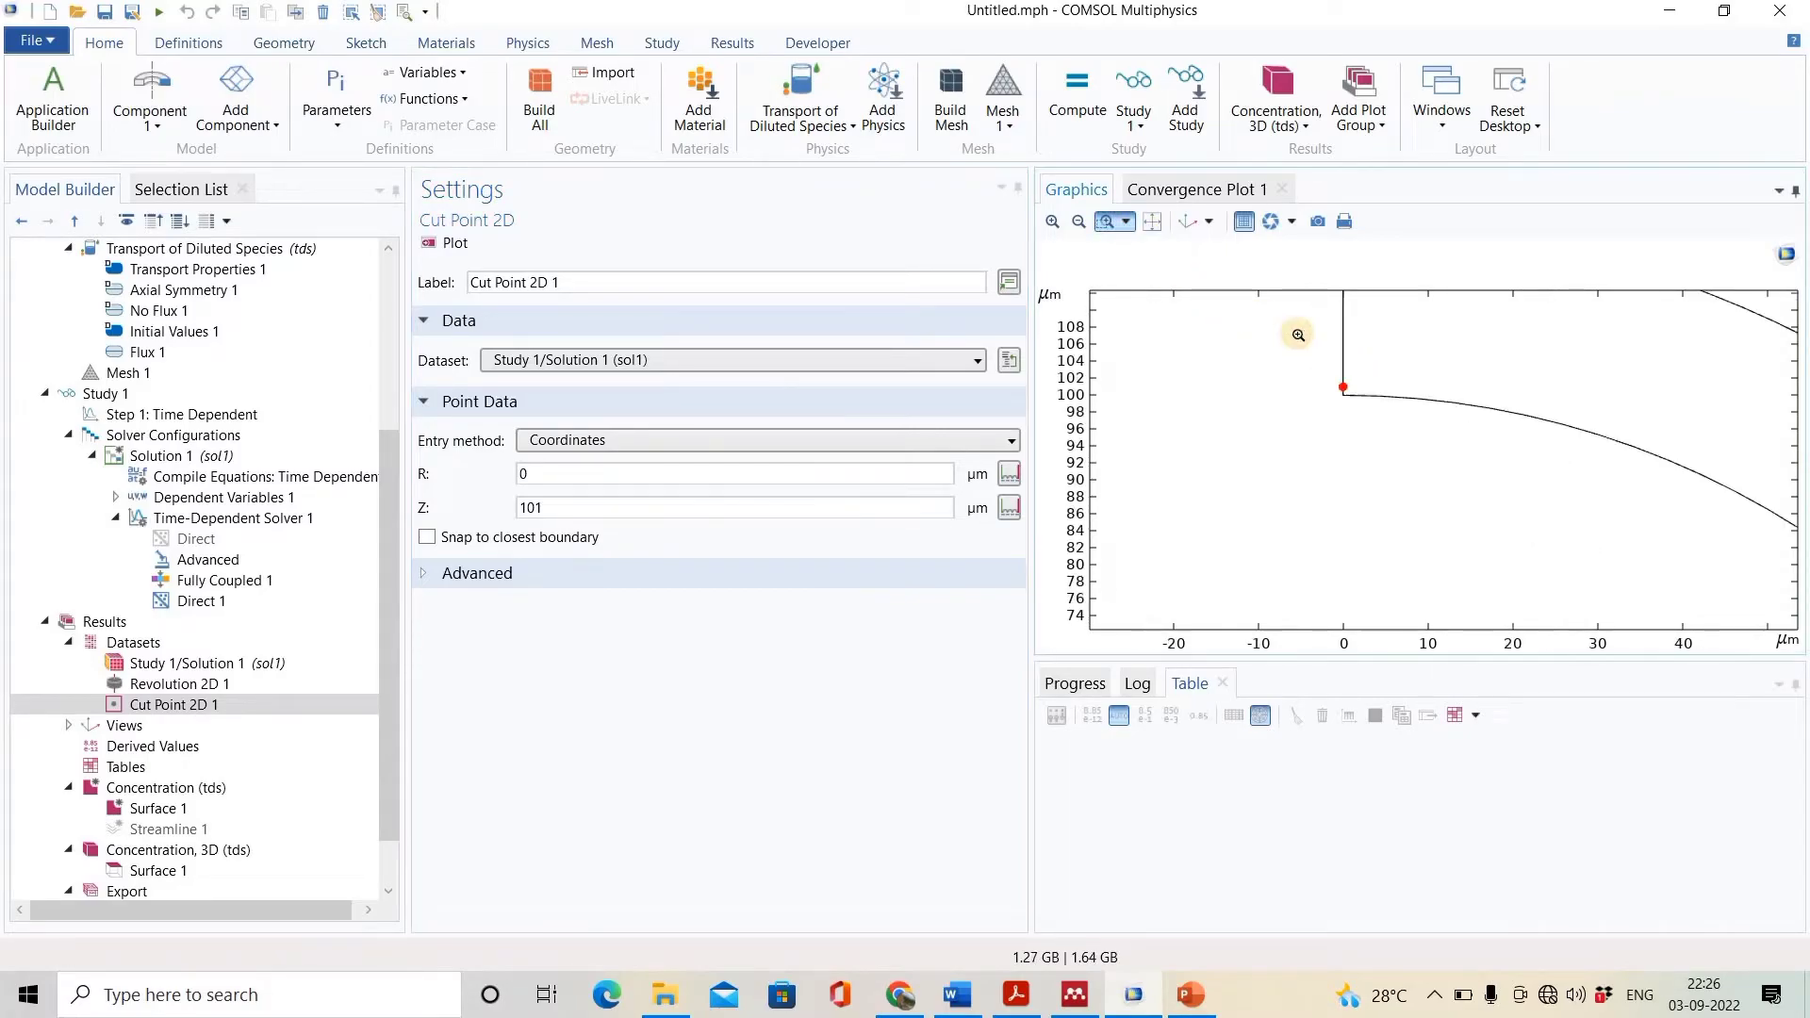
drag(1297, 339, 1447, 480)
drag(1308, 352, 1484, 487)
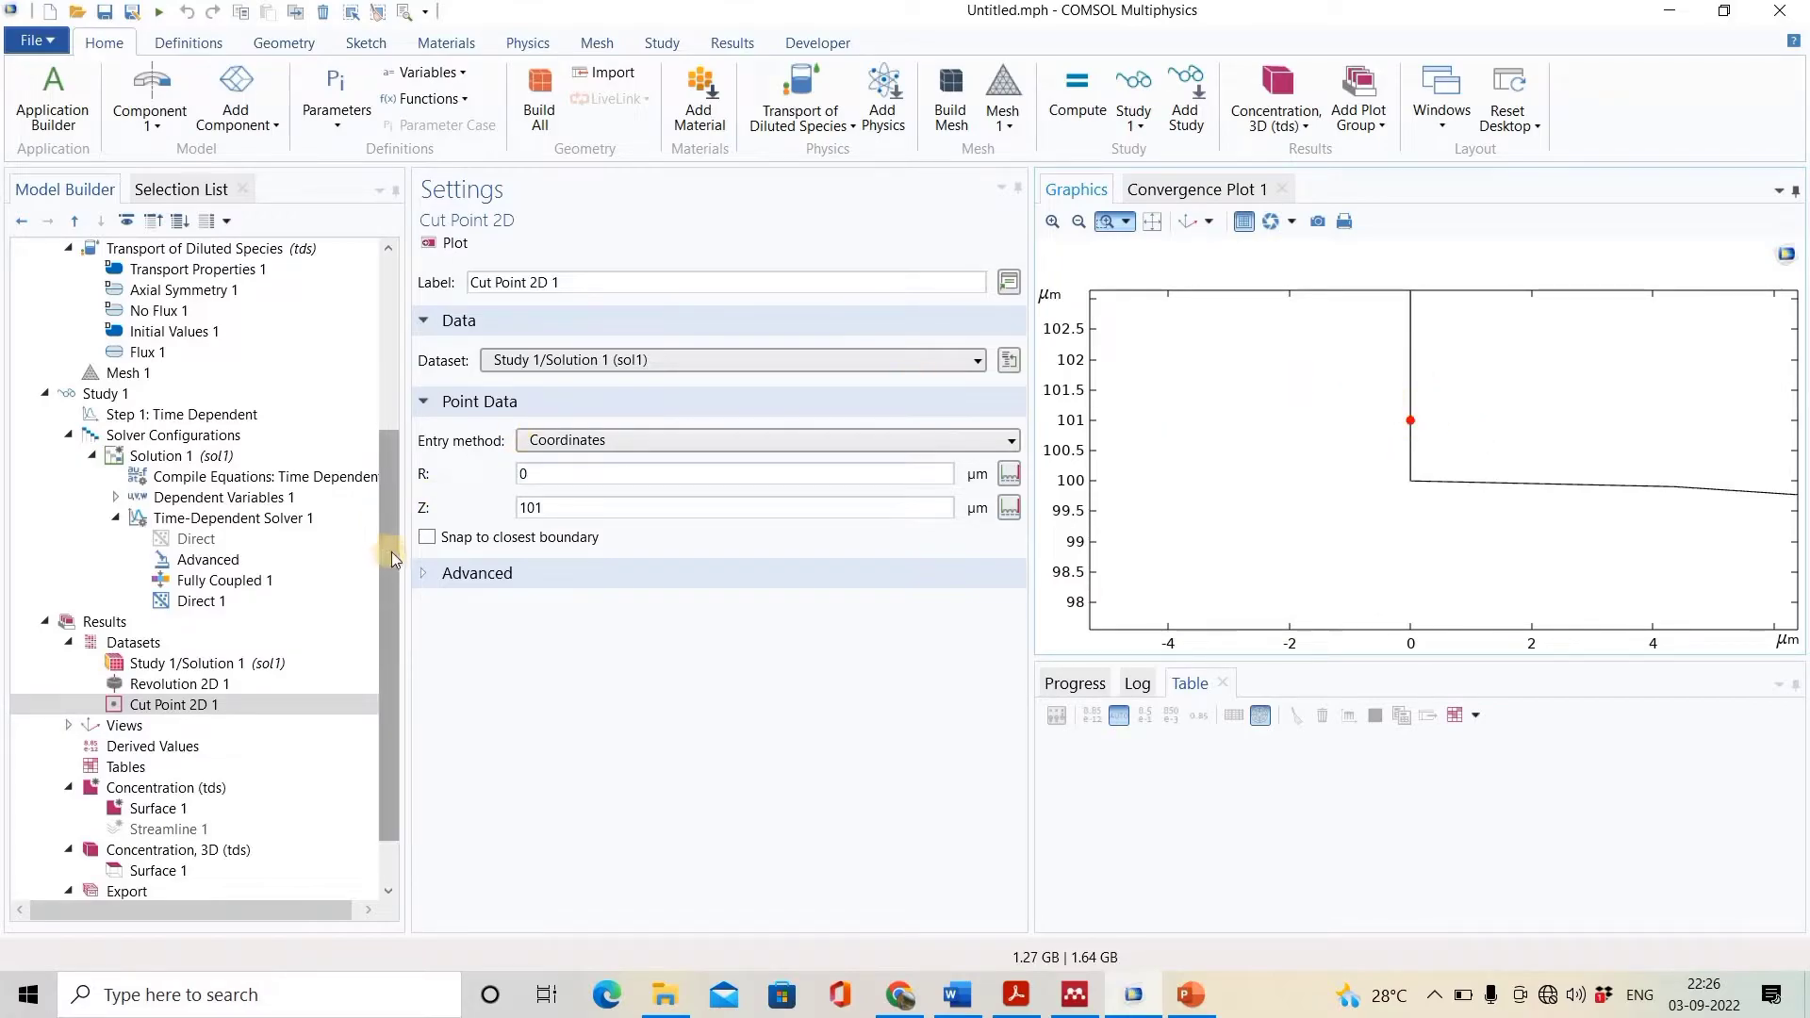
scroll(388, 612, down, 1)
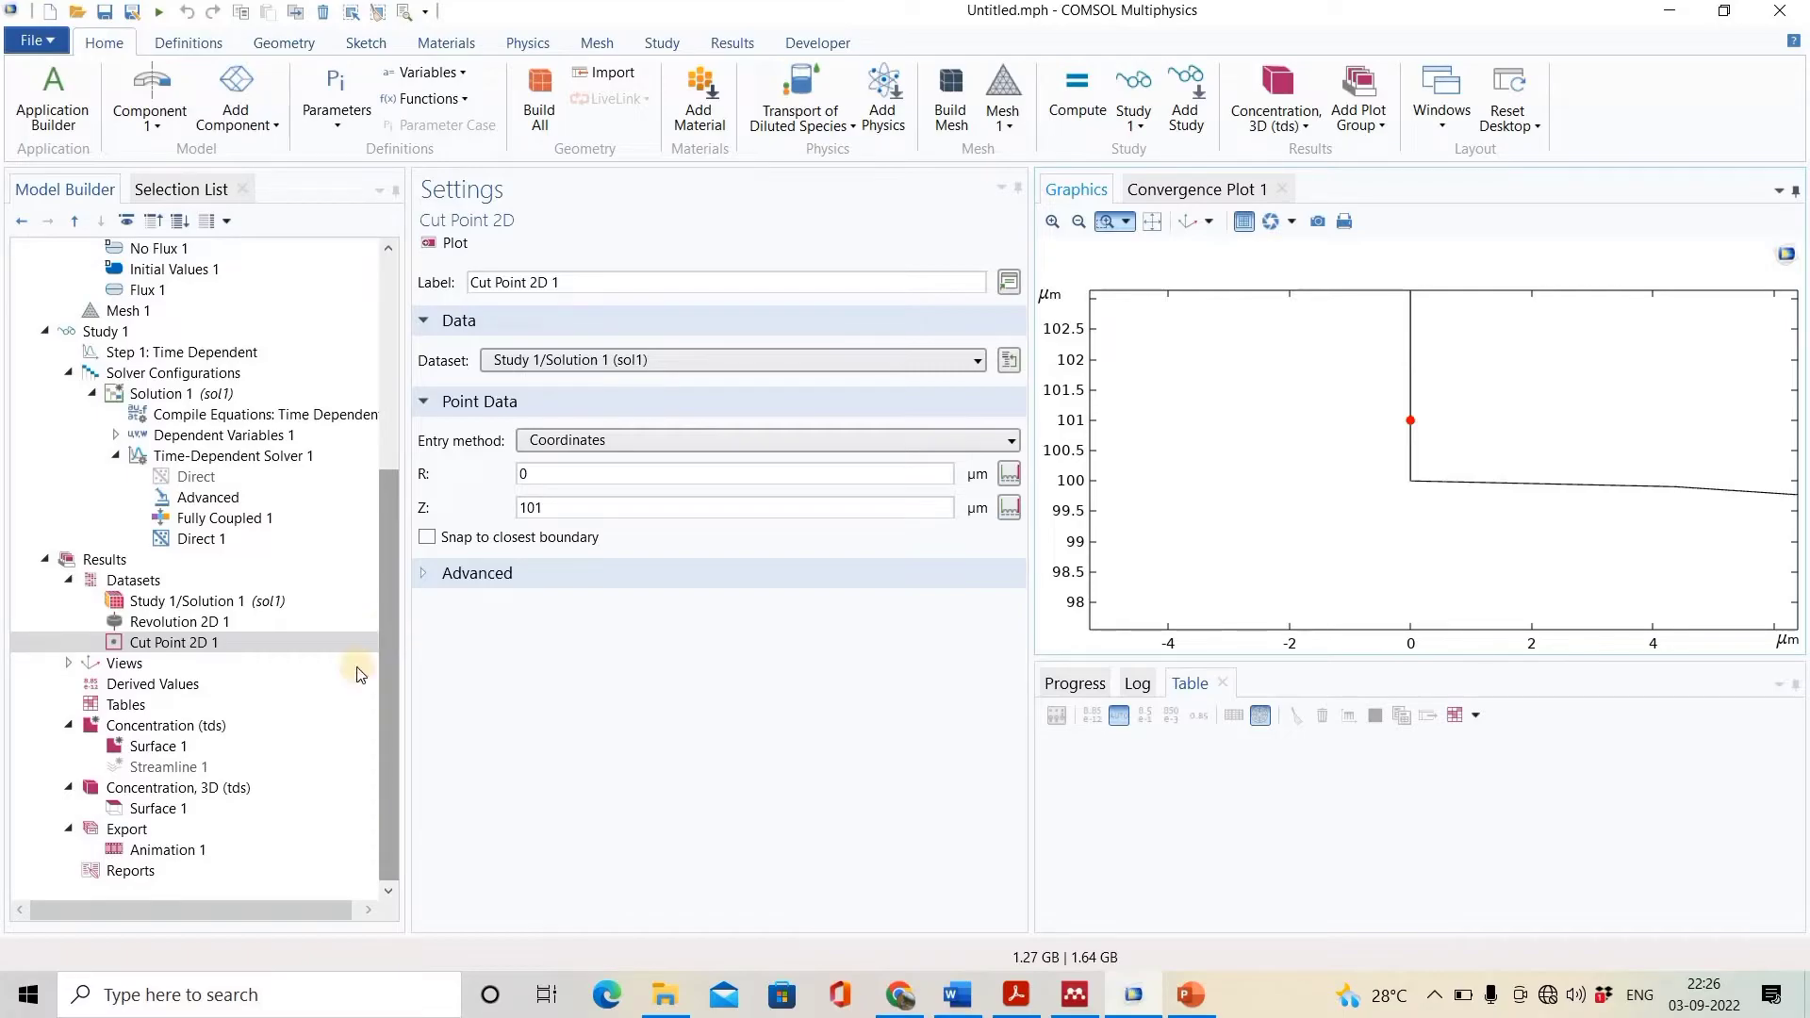
- Add a new 1D Plot Group 3 under Results
right_click(169, 584)
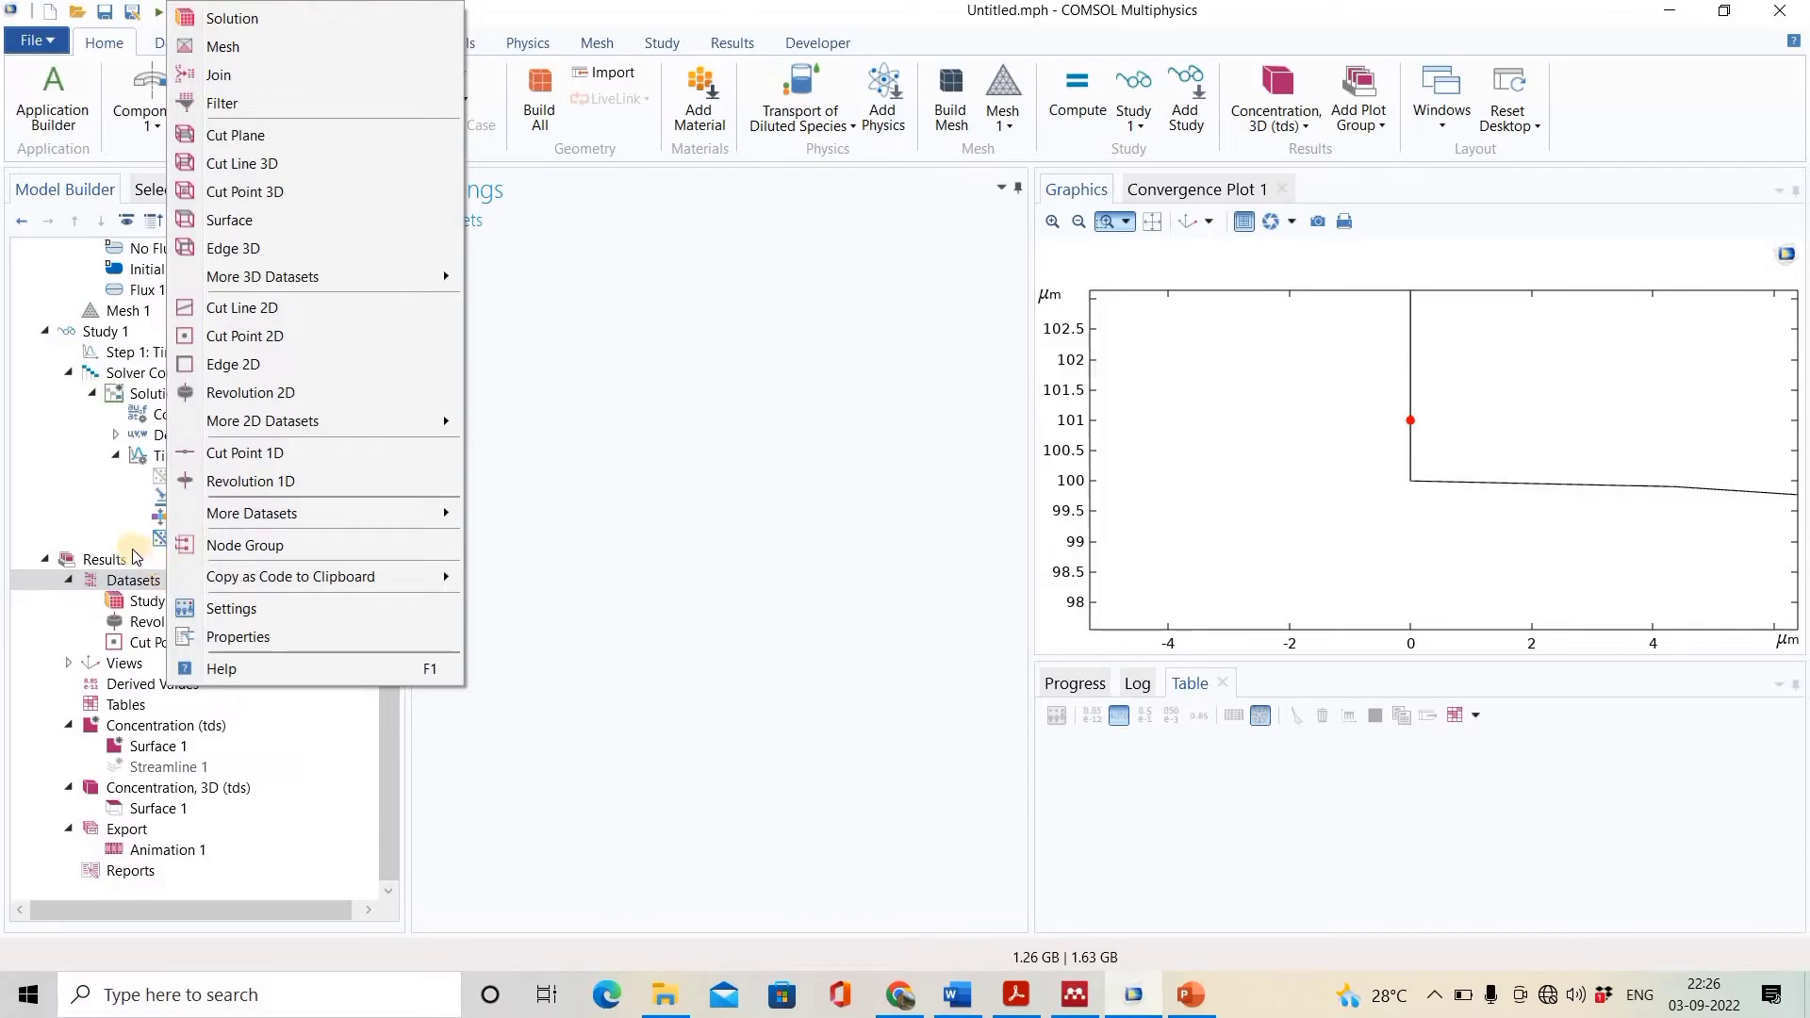
right_click(130, 561)
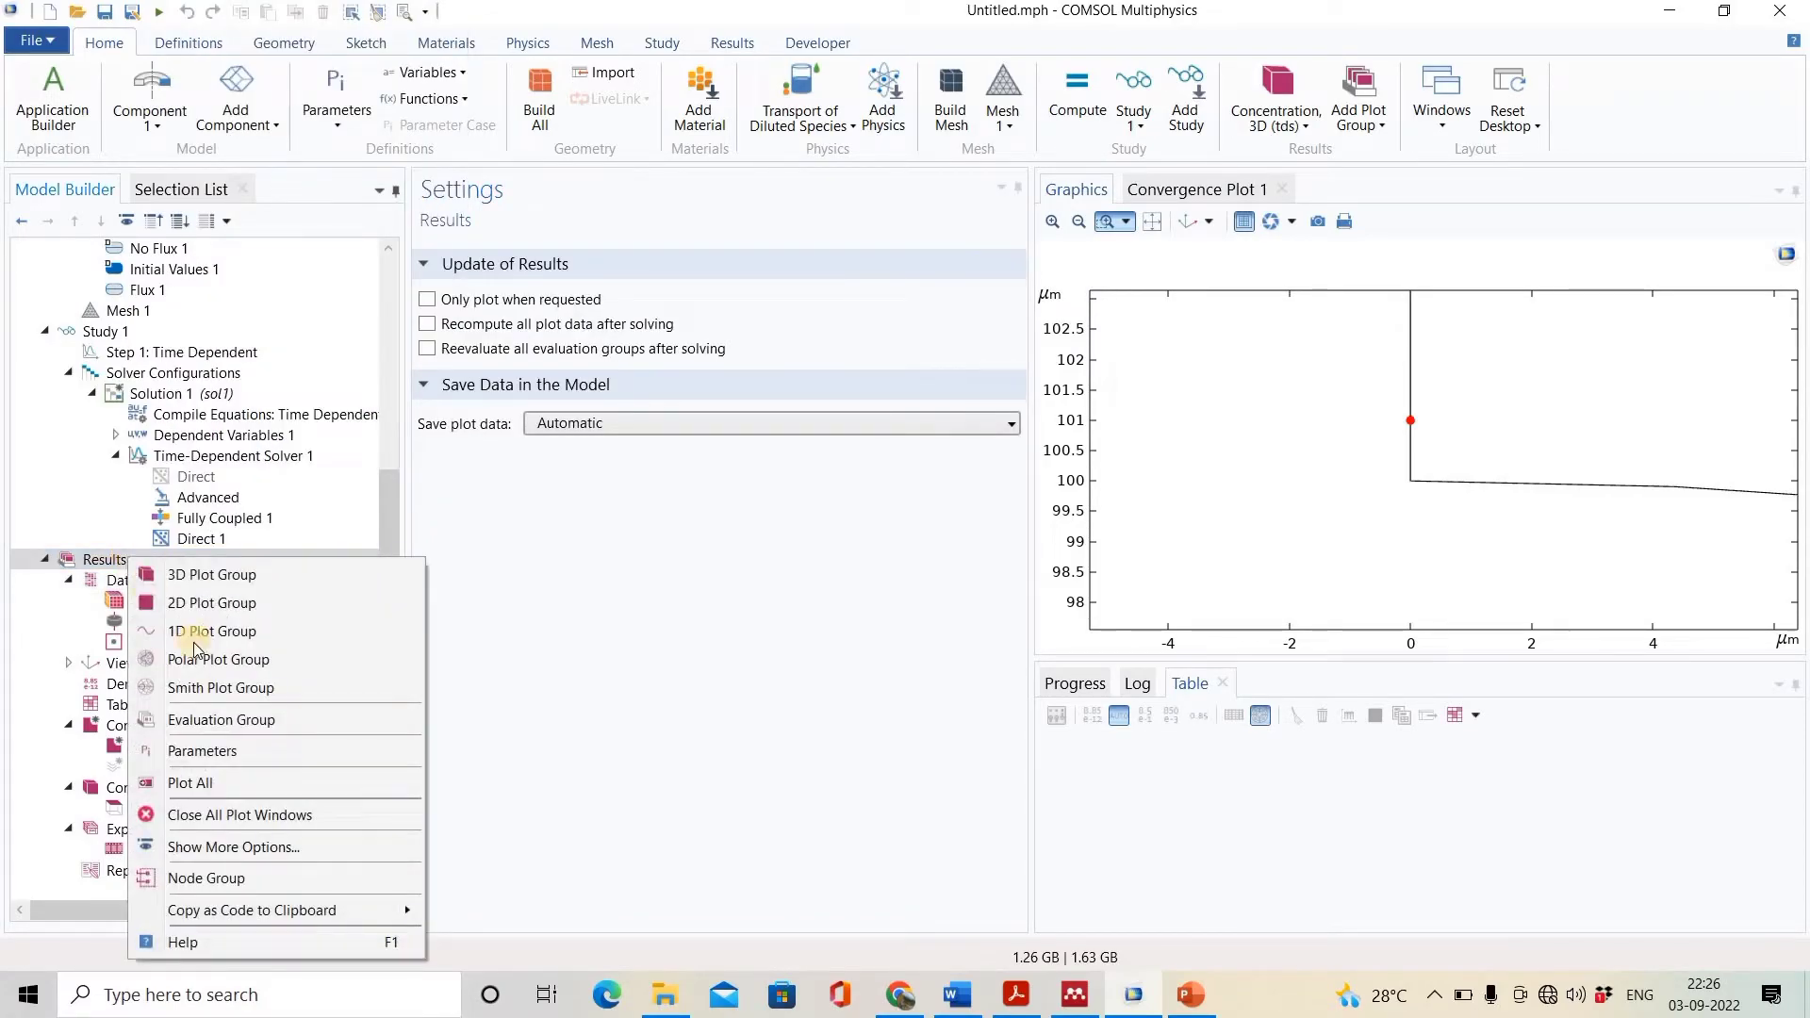
key(Escape)
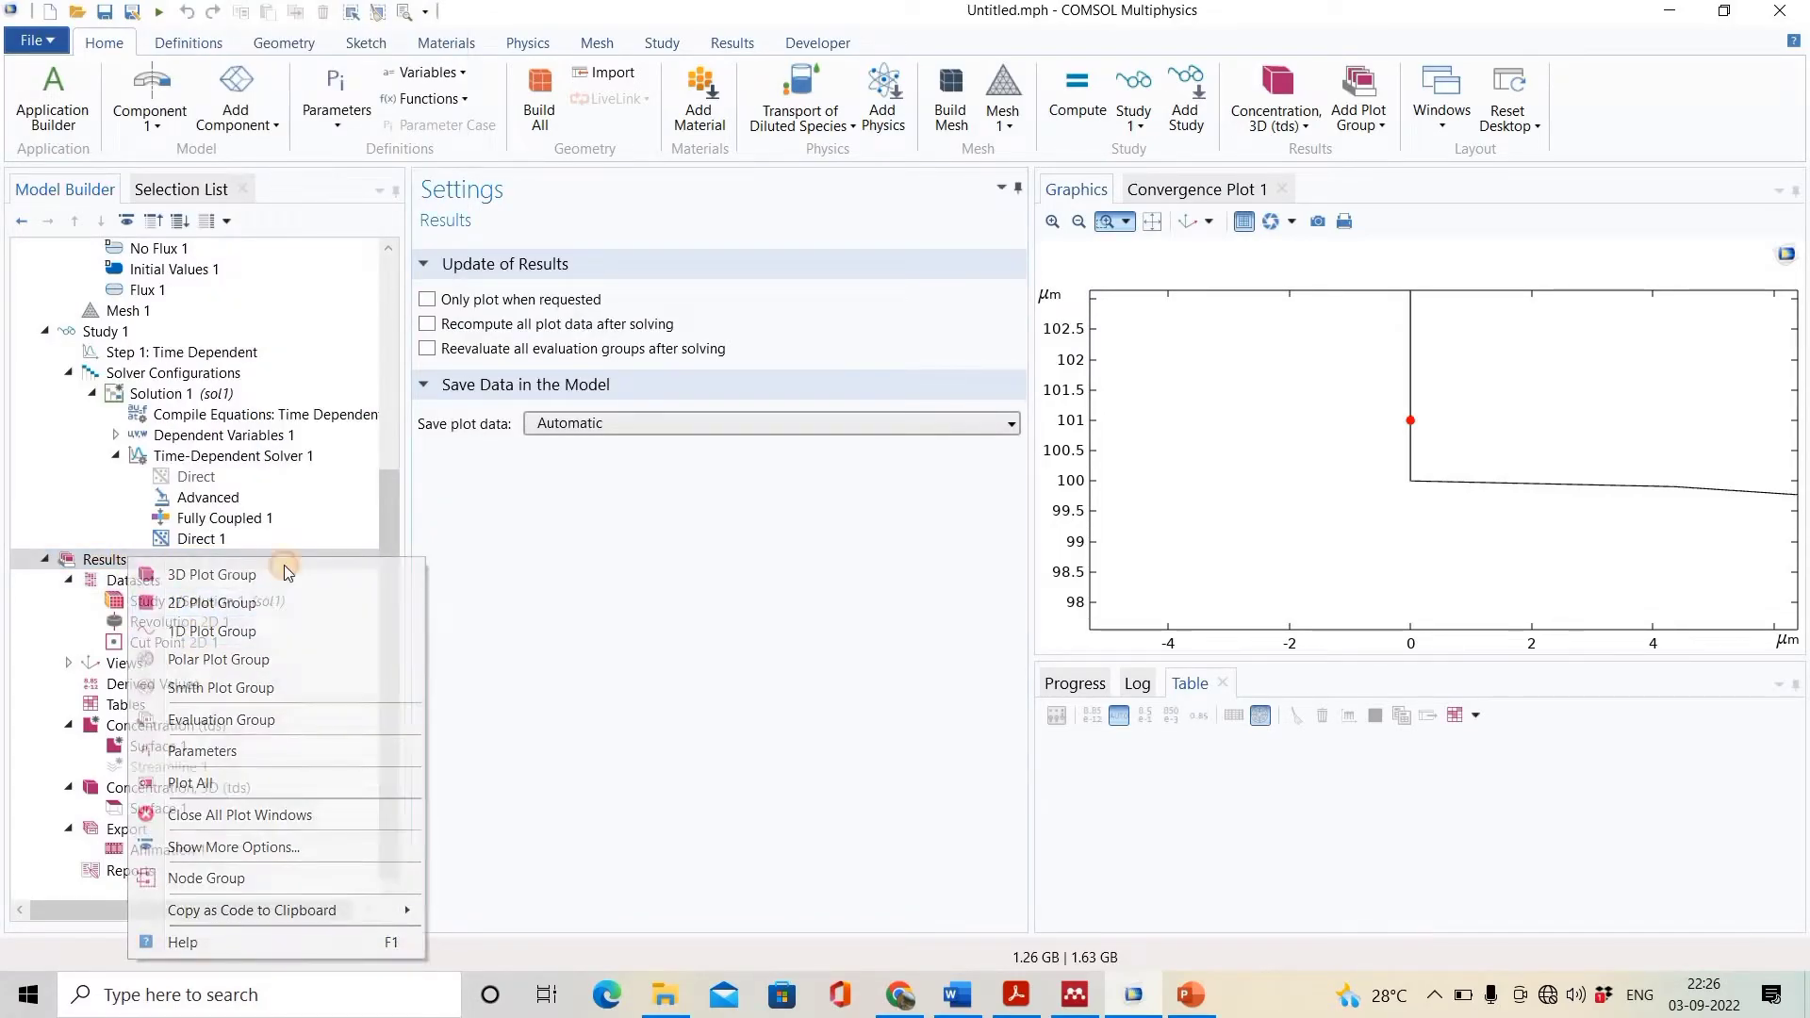
right_click(174, 564)
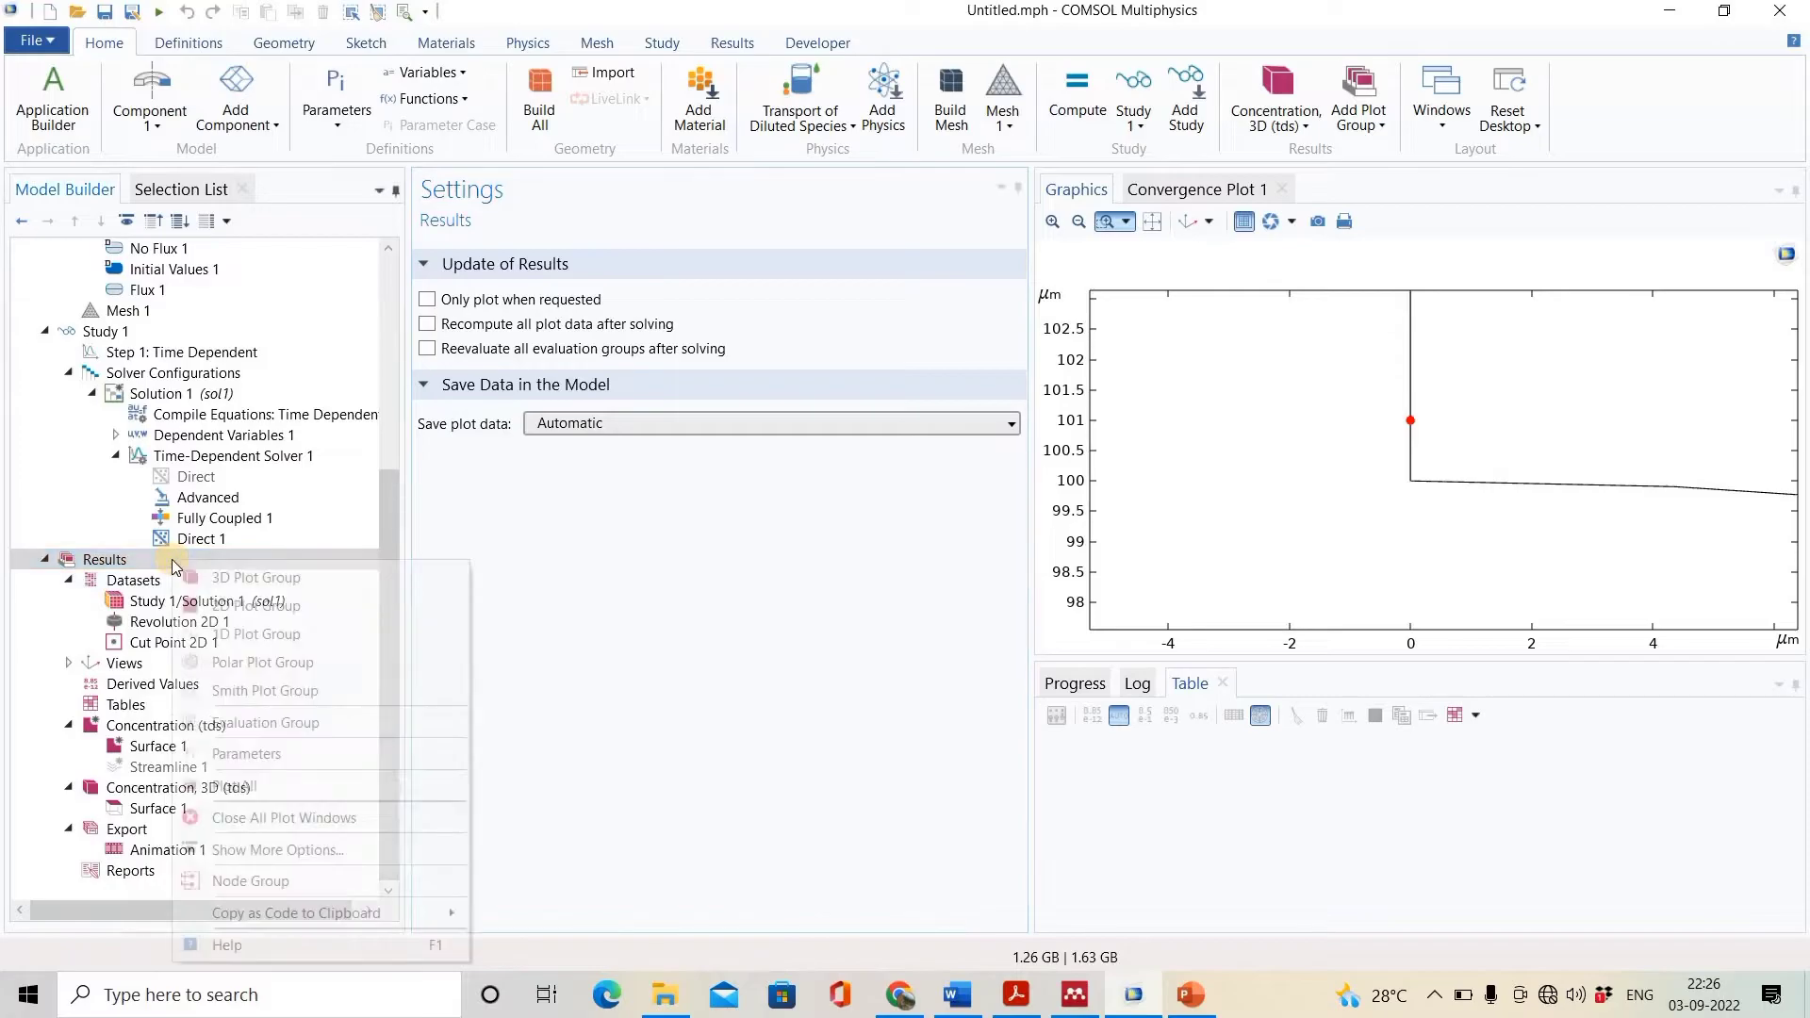
click(240, 636)
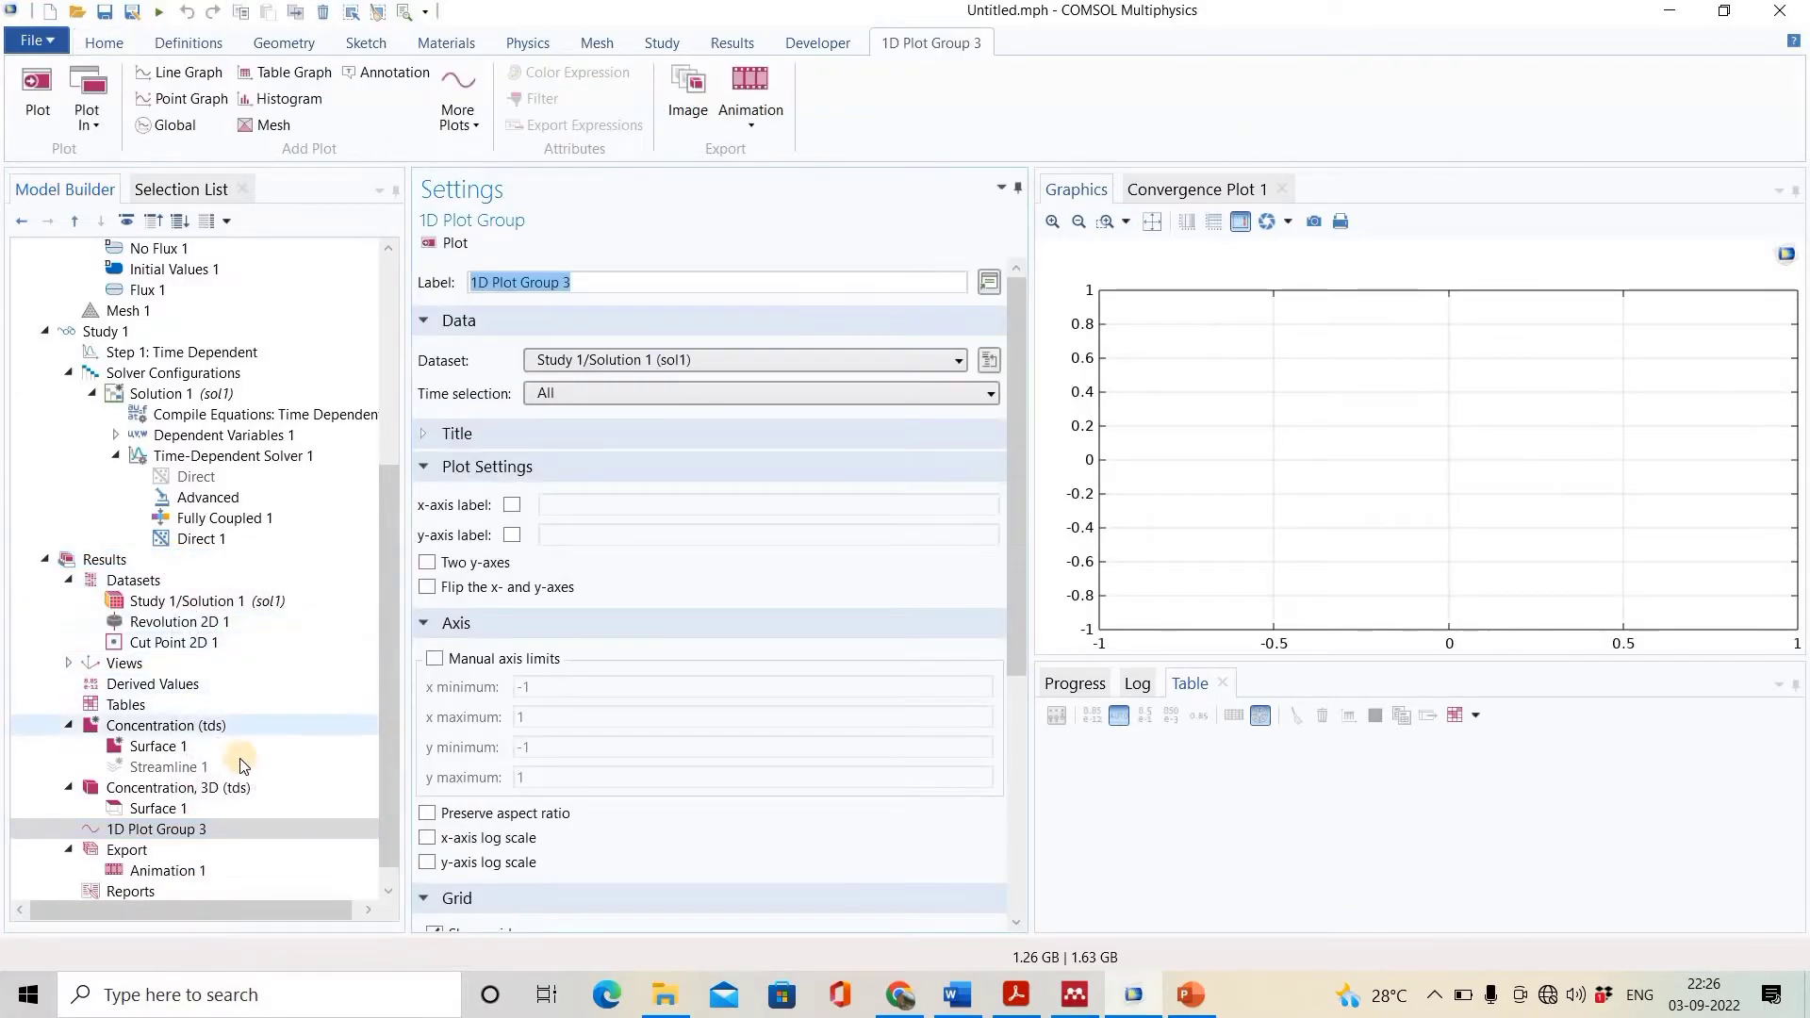
- Add a Point Graph using Cut Point 2D 1 and plot concentration versus time
right_click(115, 829)
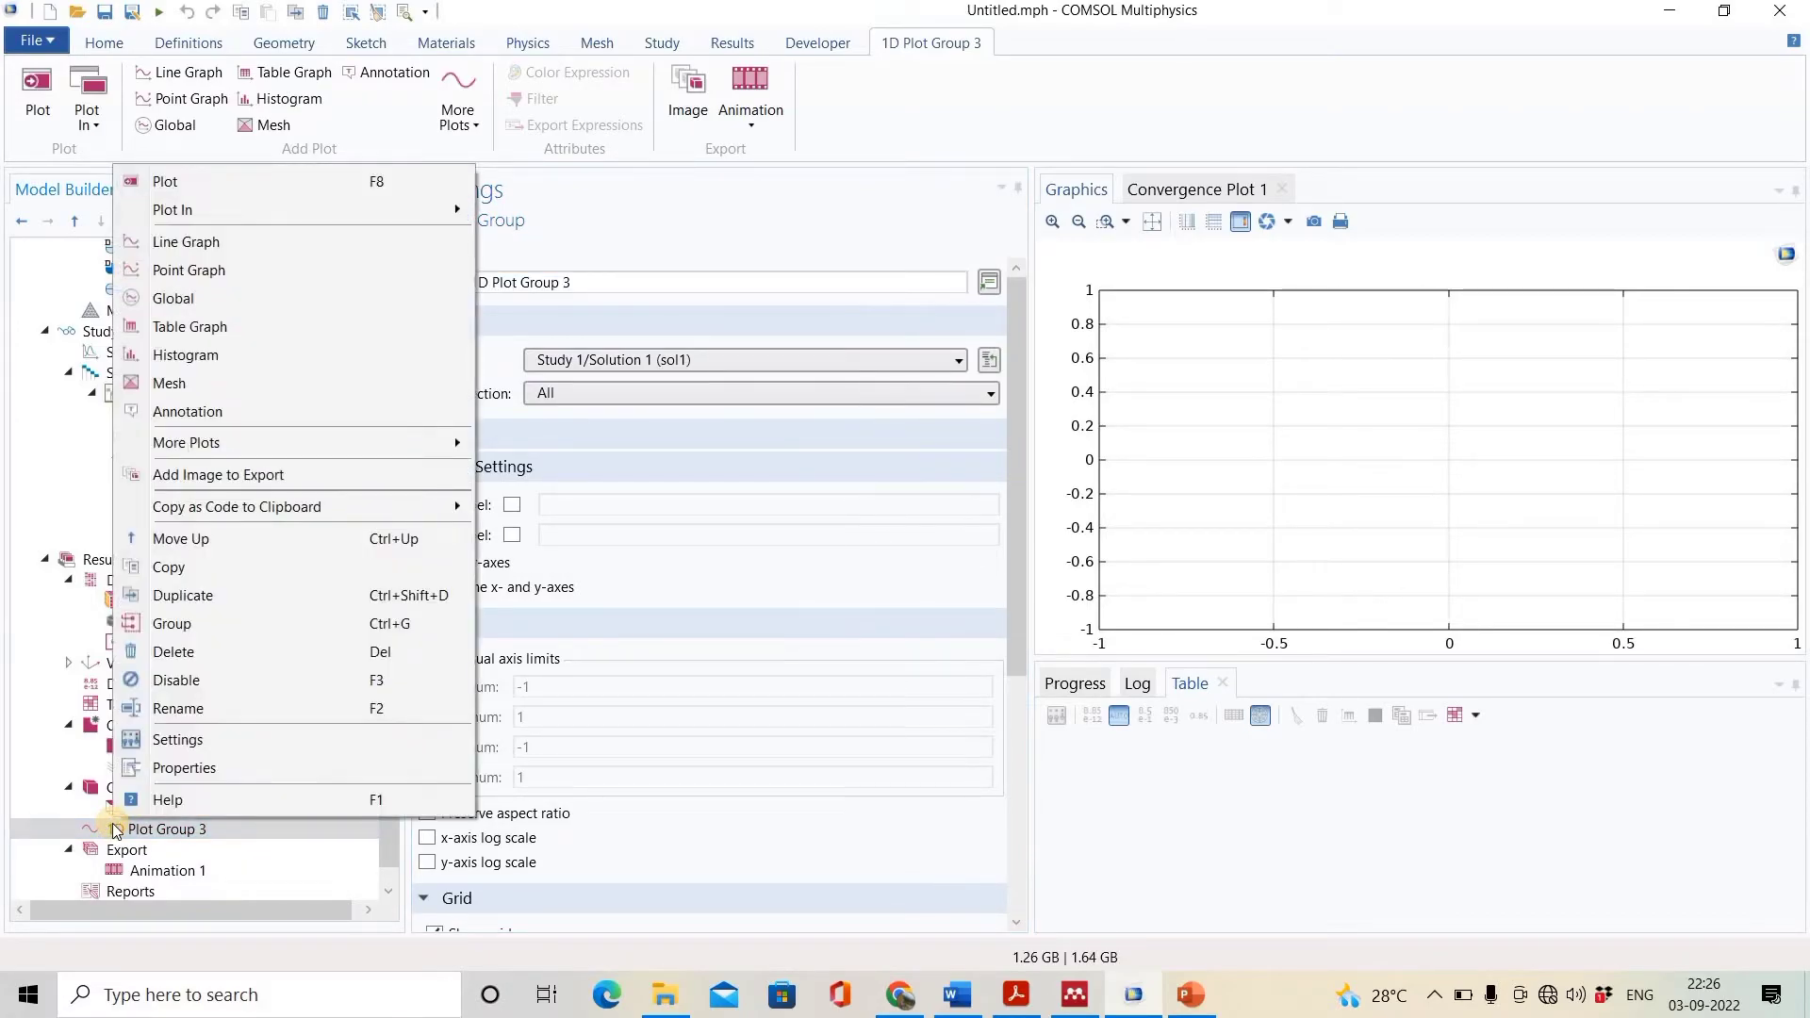
click(276, 264)
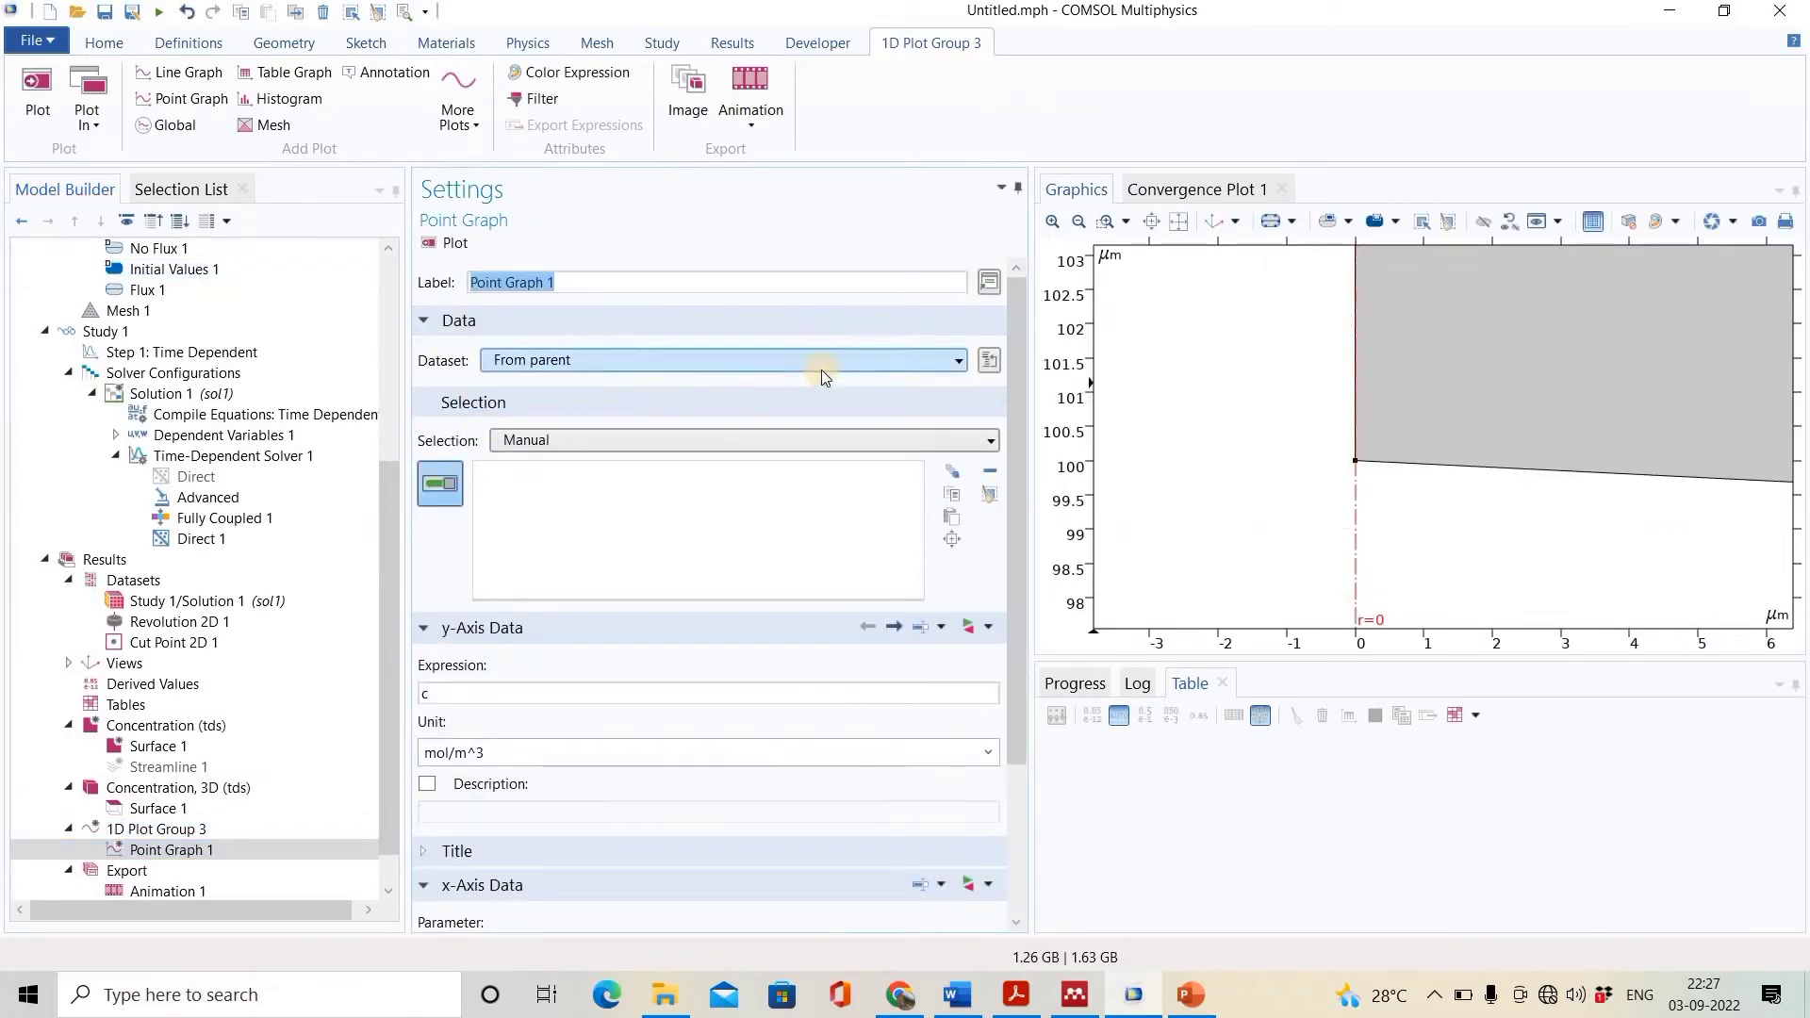
click(929, 360)
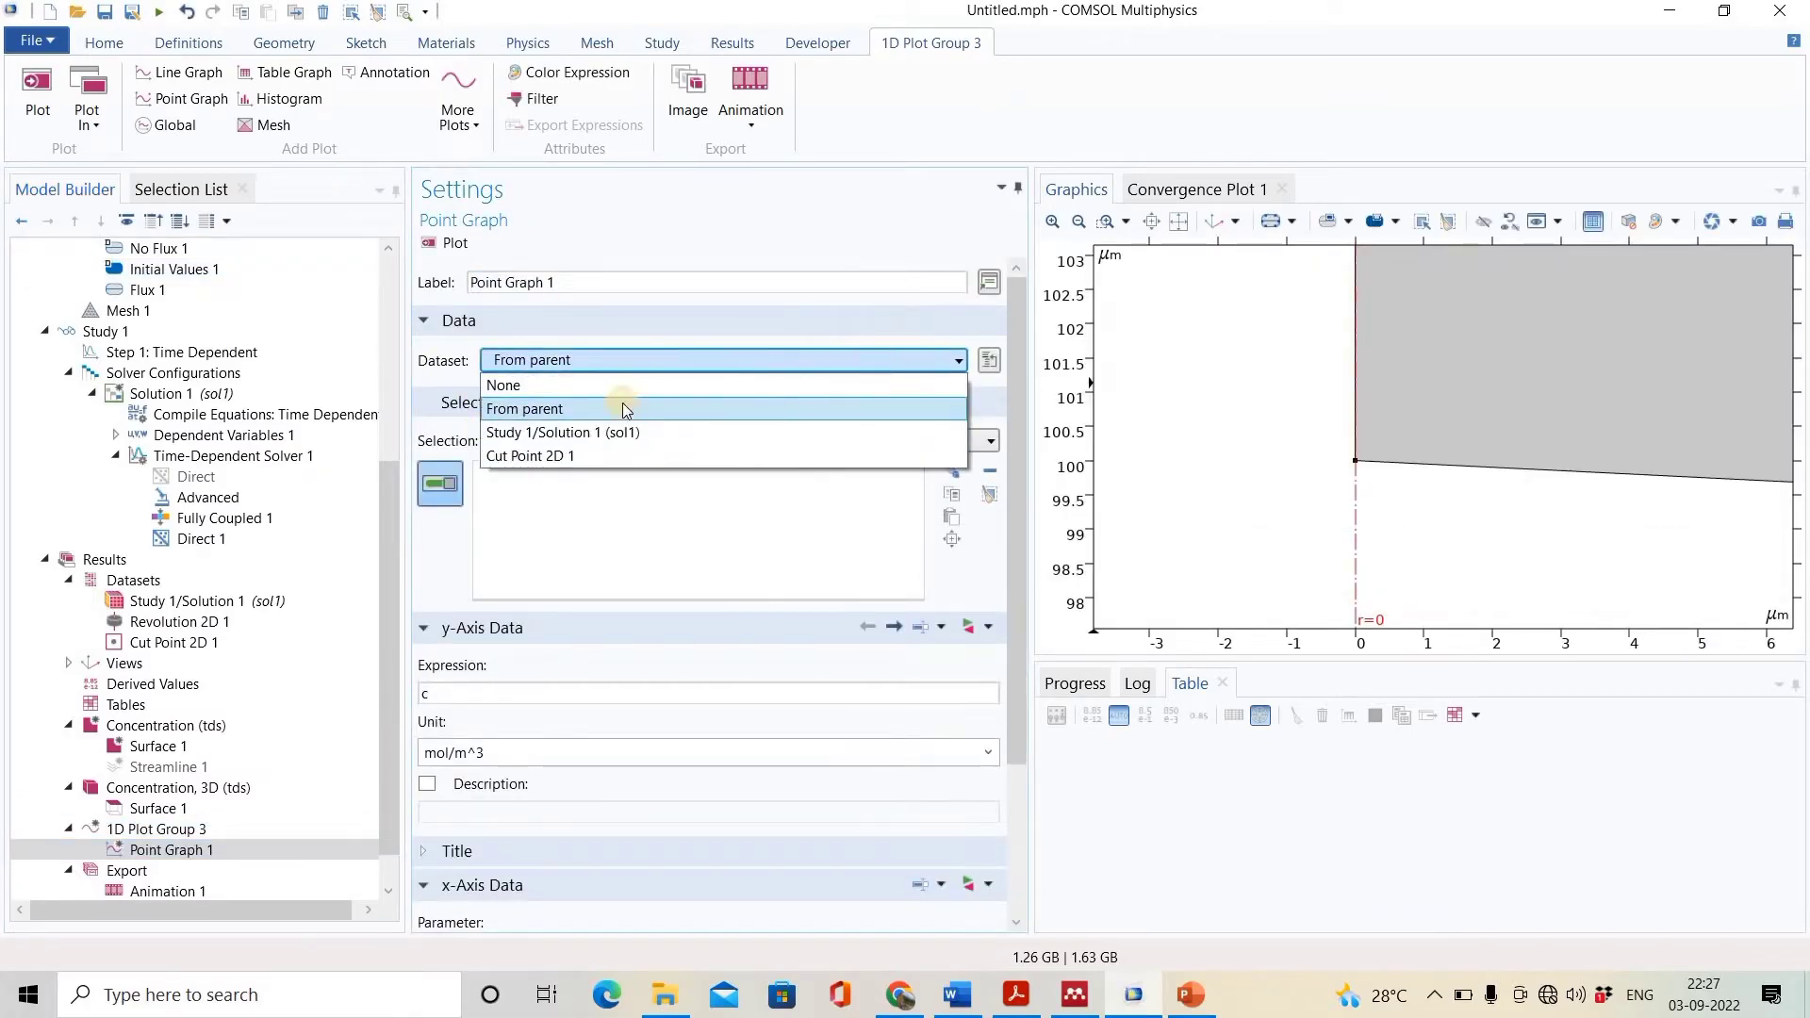
click(592, 455)
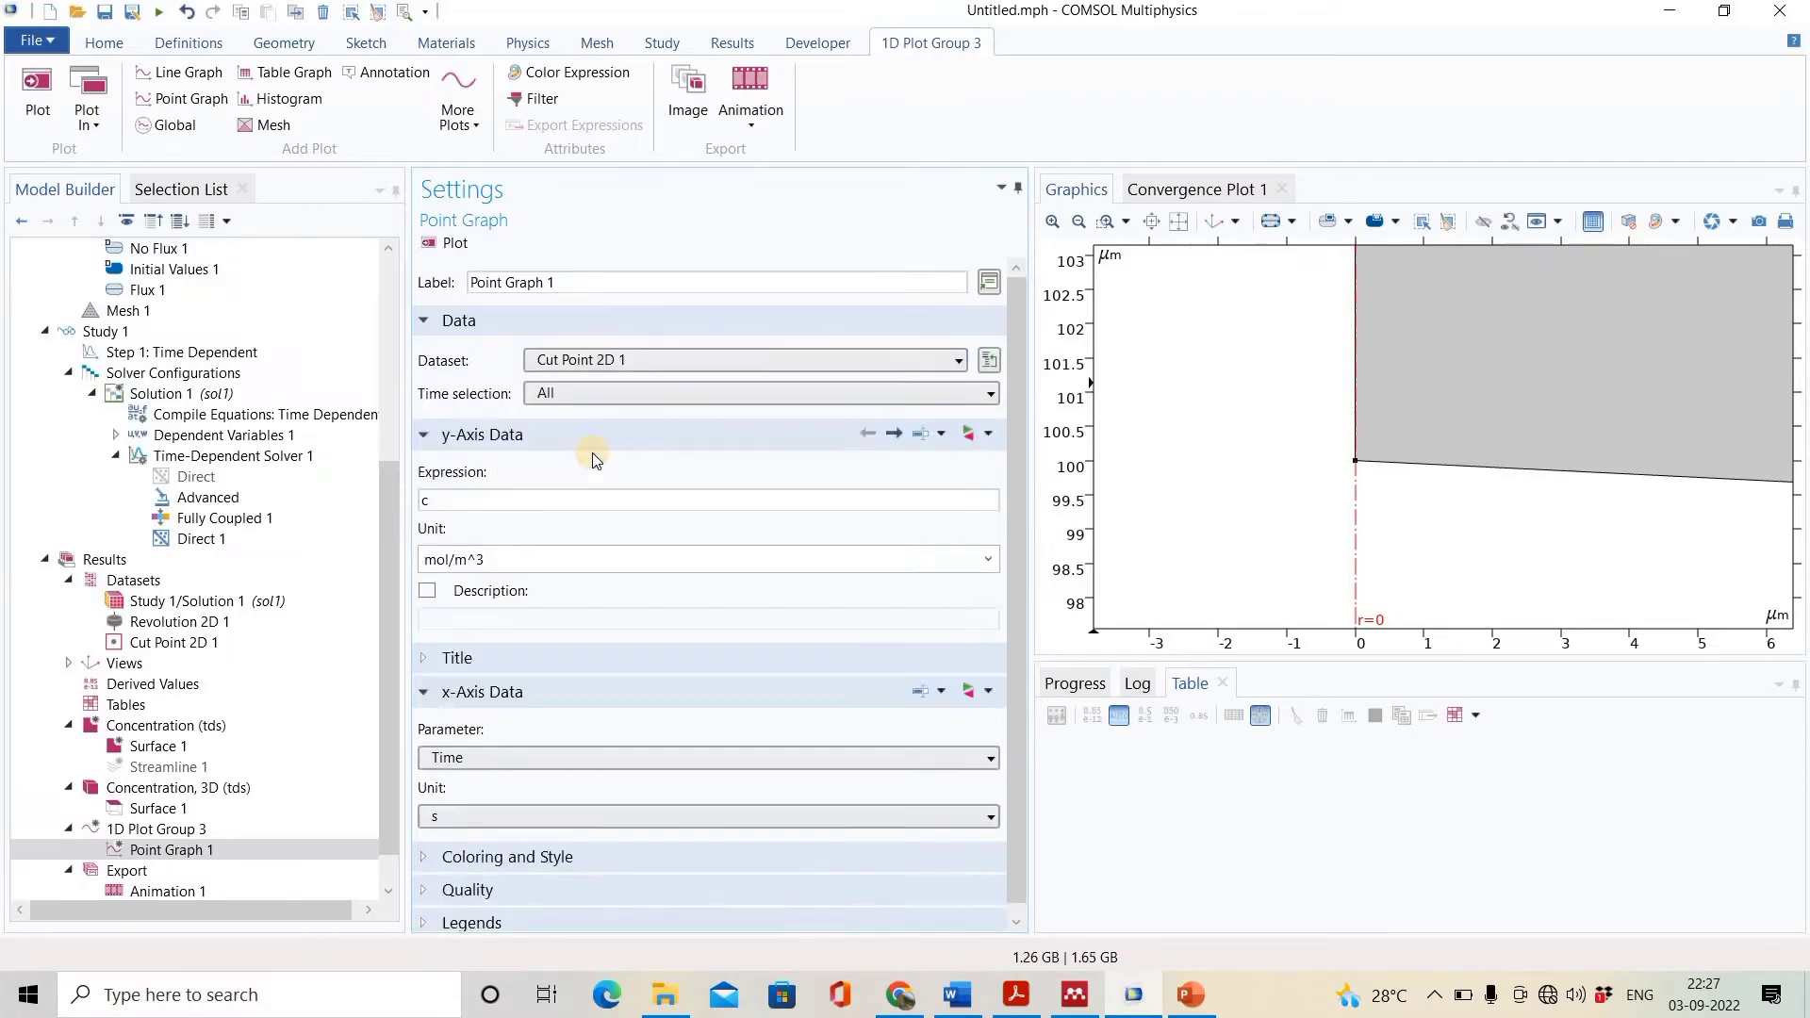
click(432, 246)
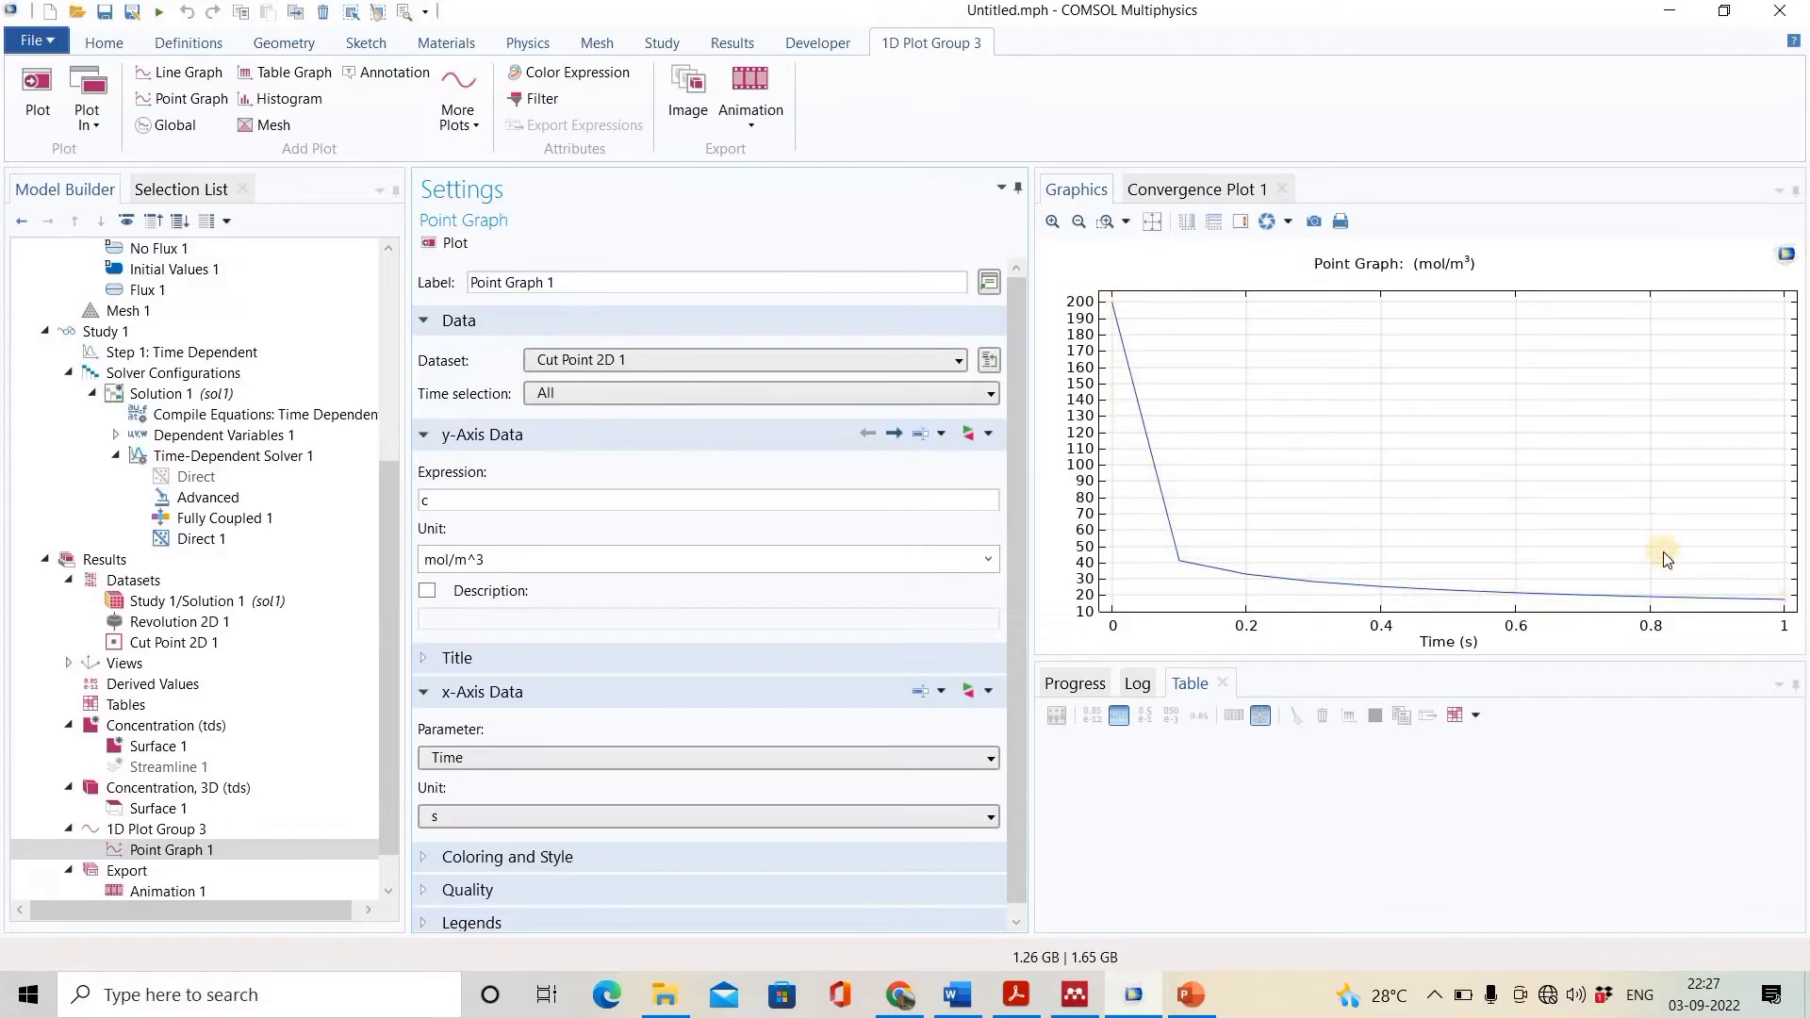
- Add a Cut Point 2D 2 dataset at R = 0, Z = 118 µm
scroll(392, 704, up, 1)
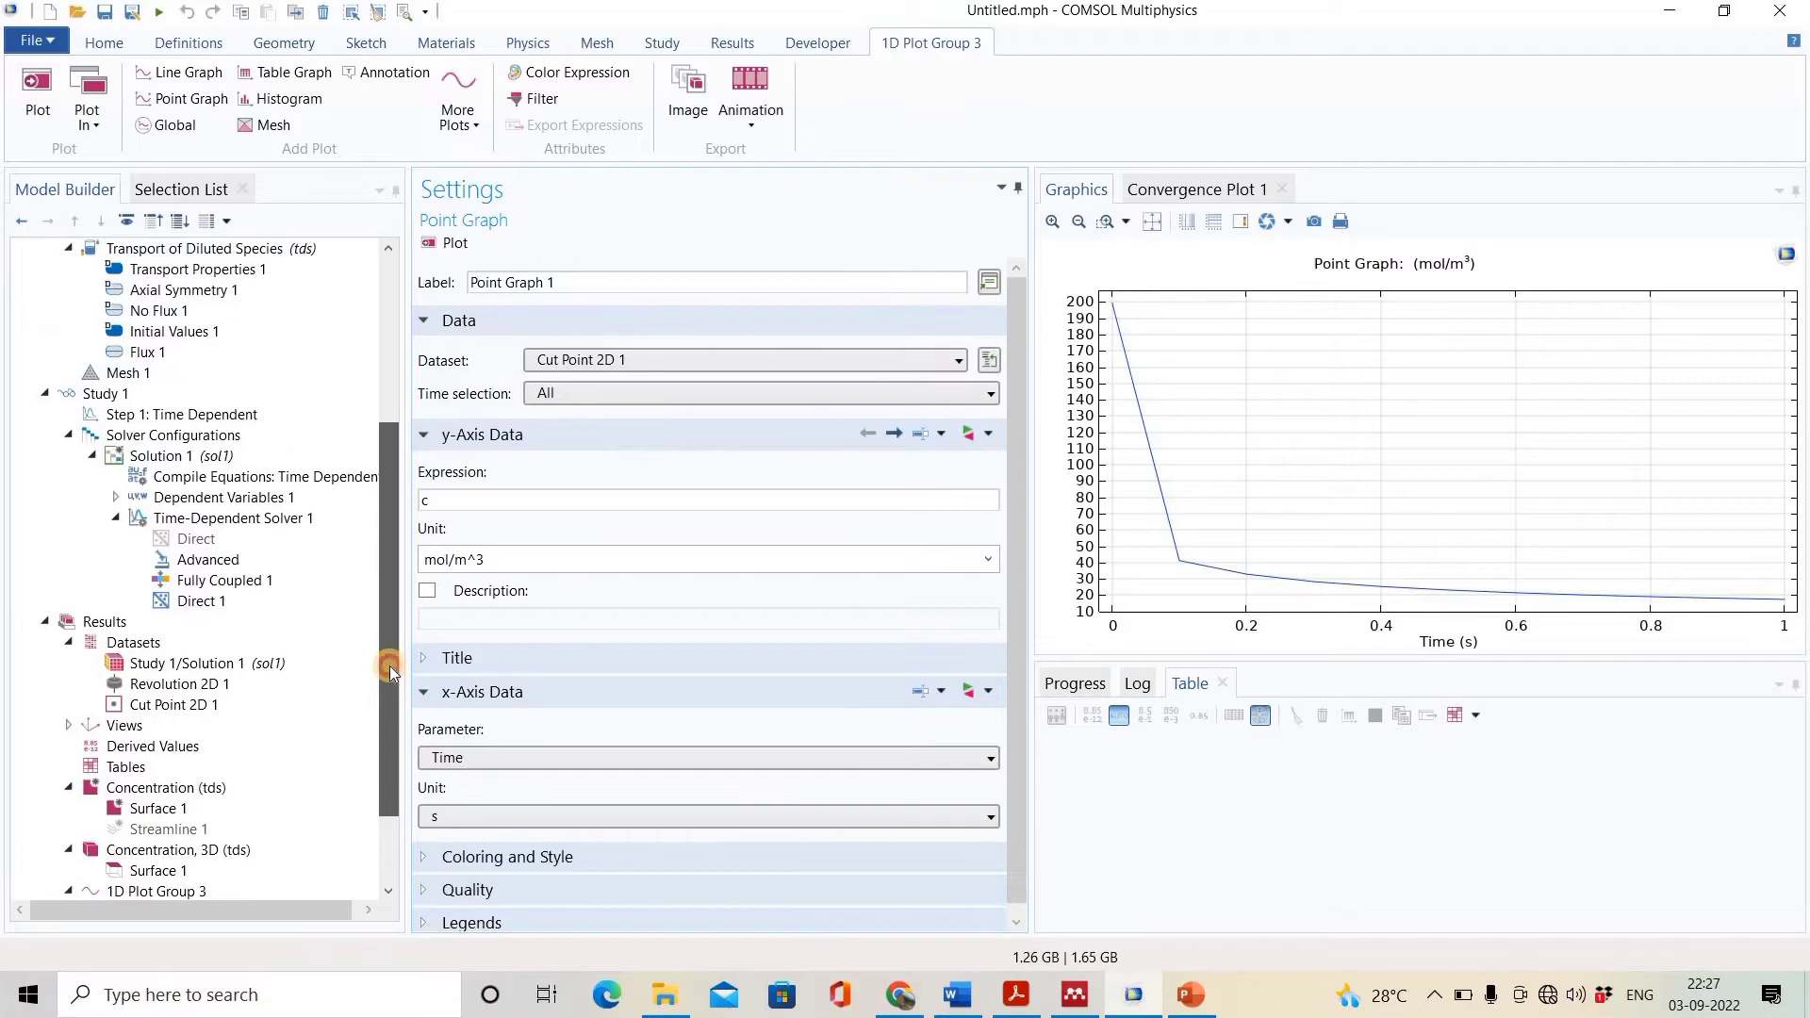
scroll(388, 697, down, 1)
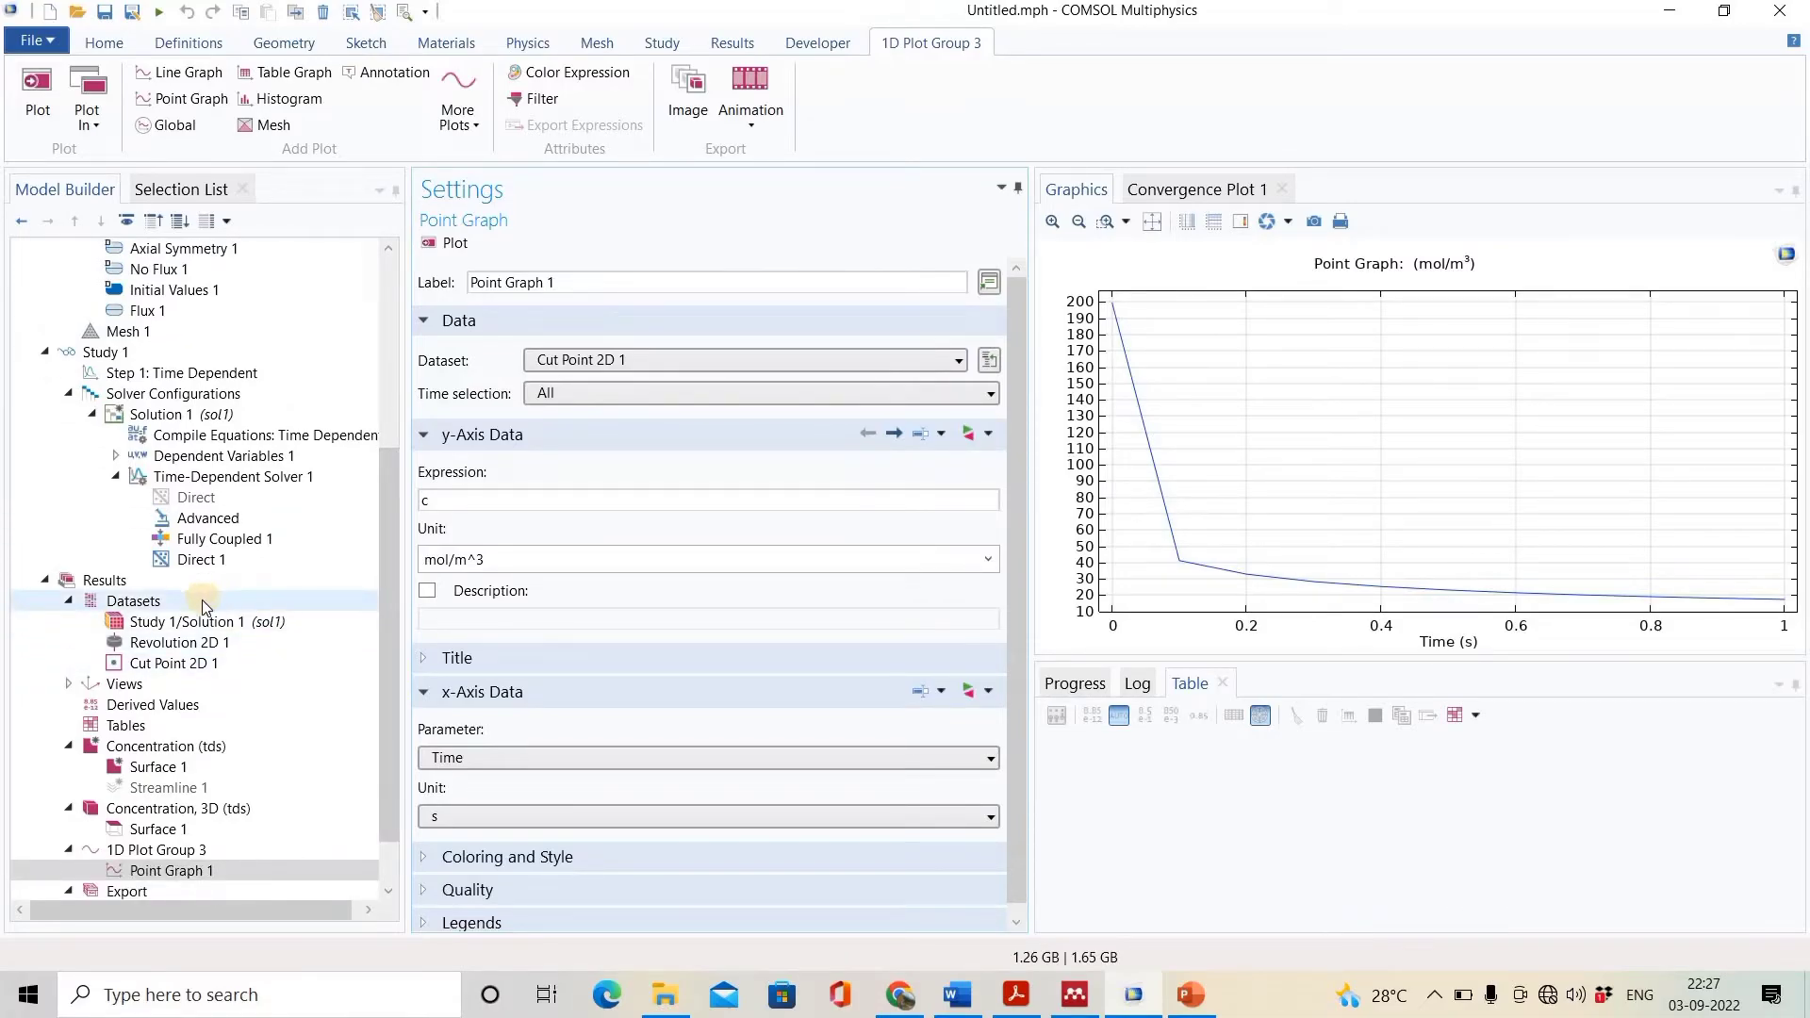
right_click(160, 601)
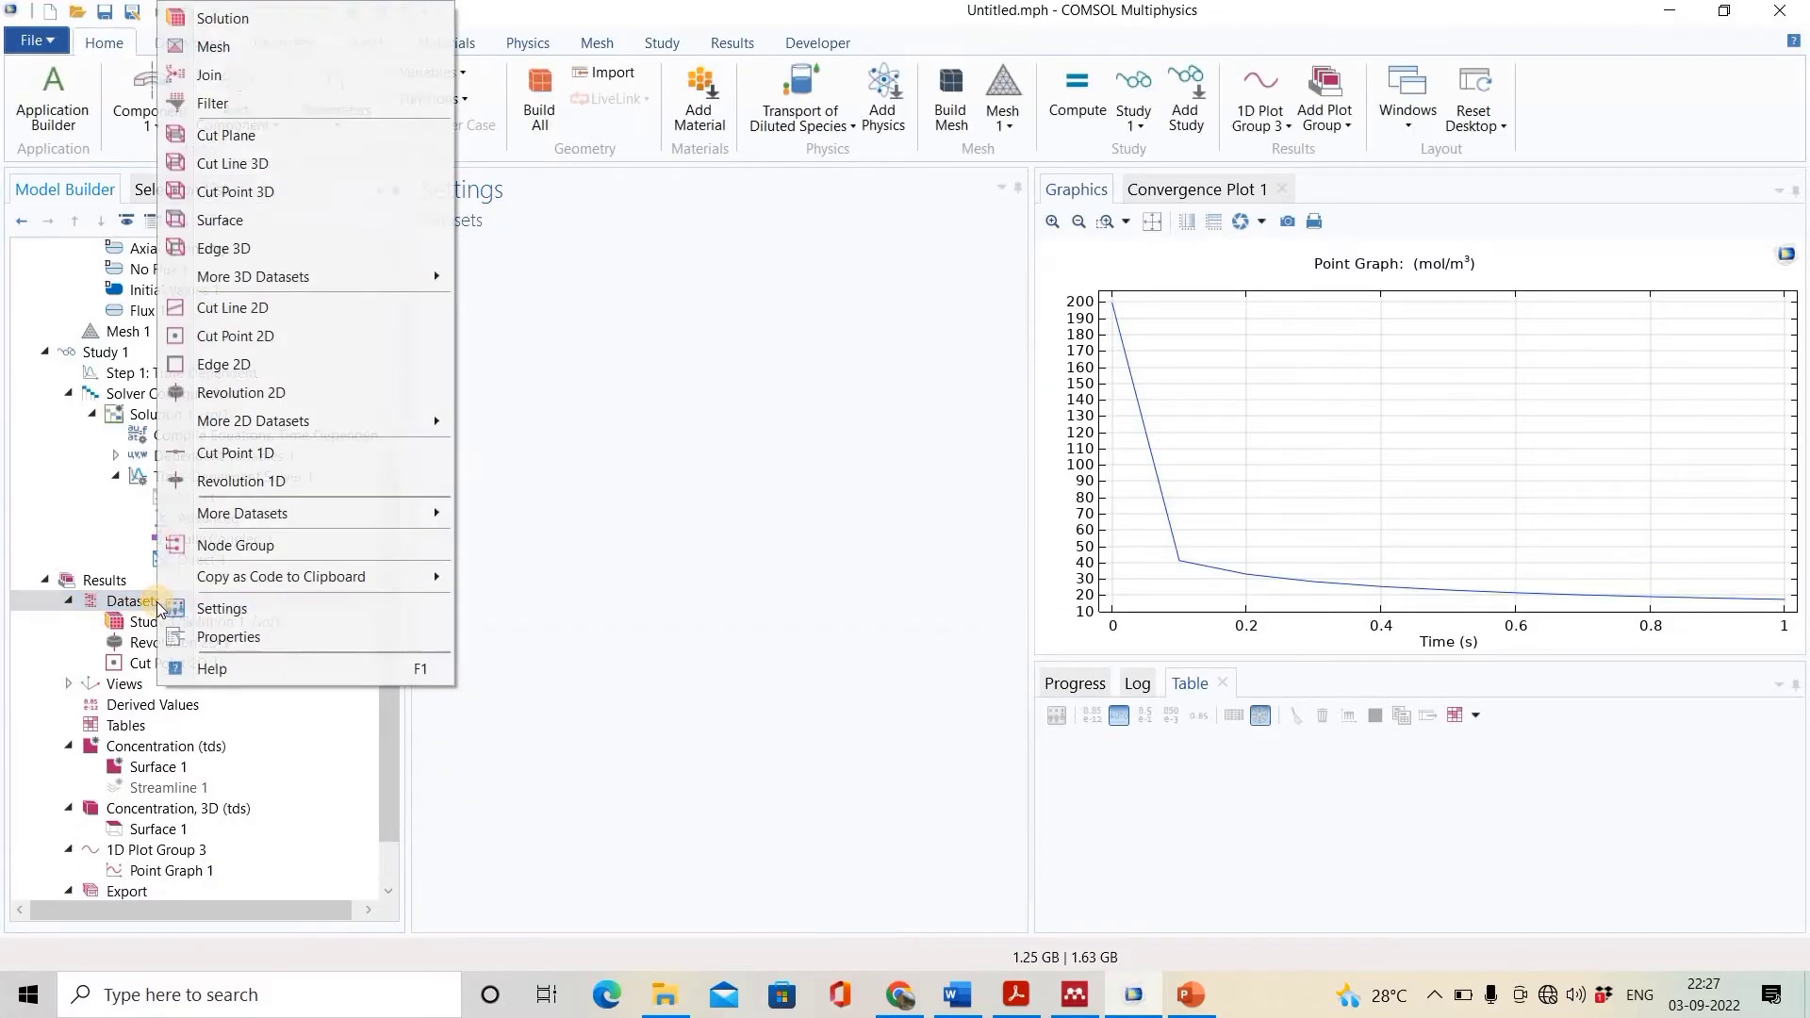
click(280, 339)
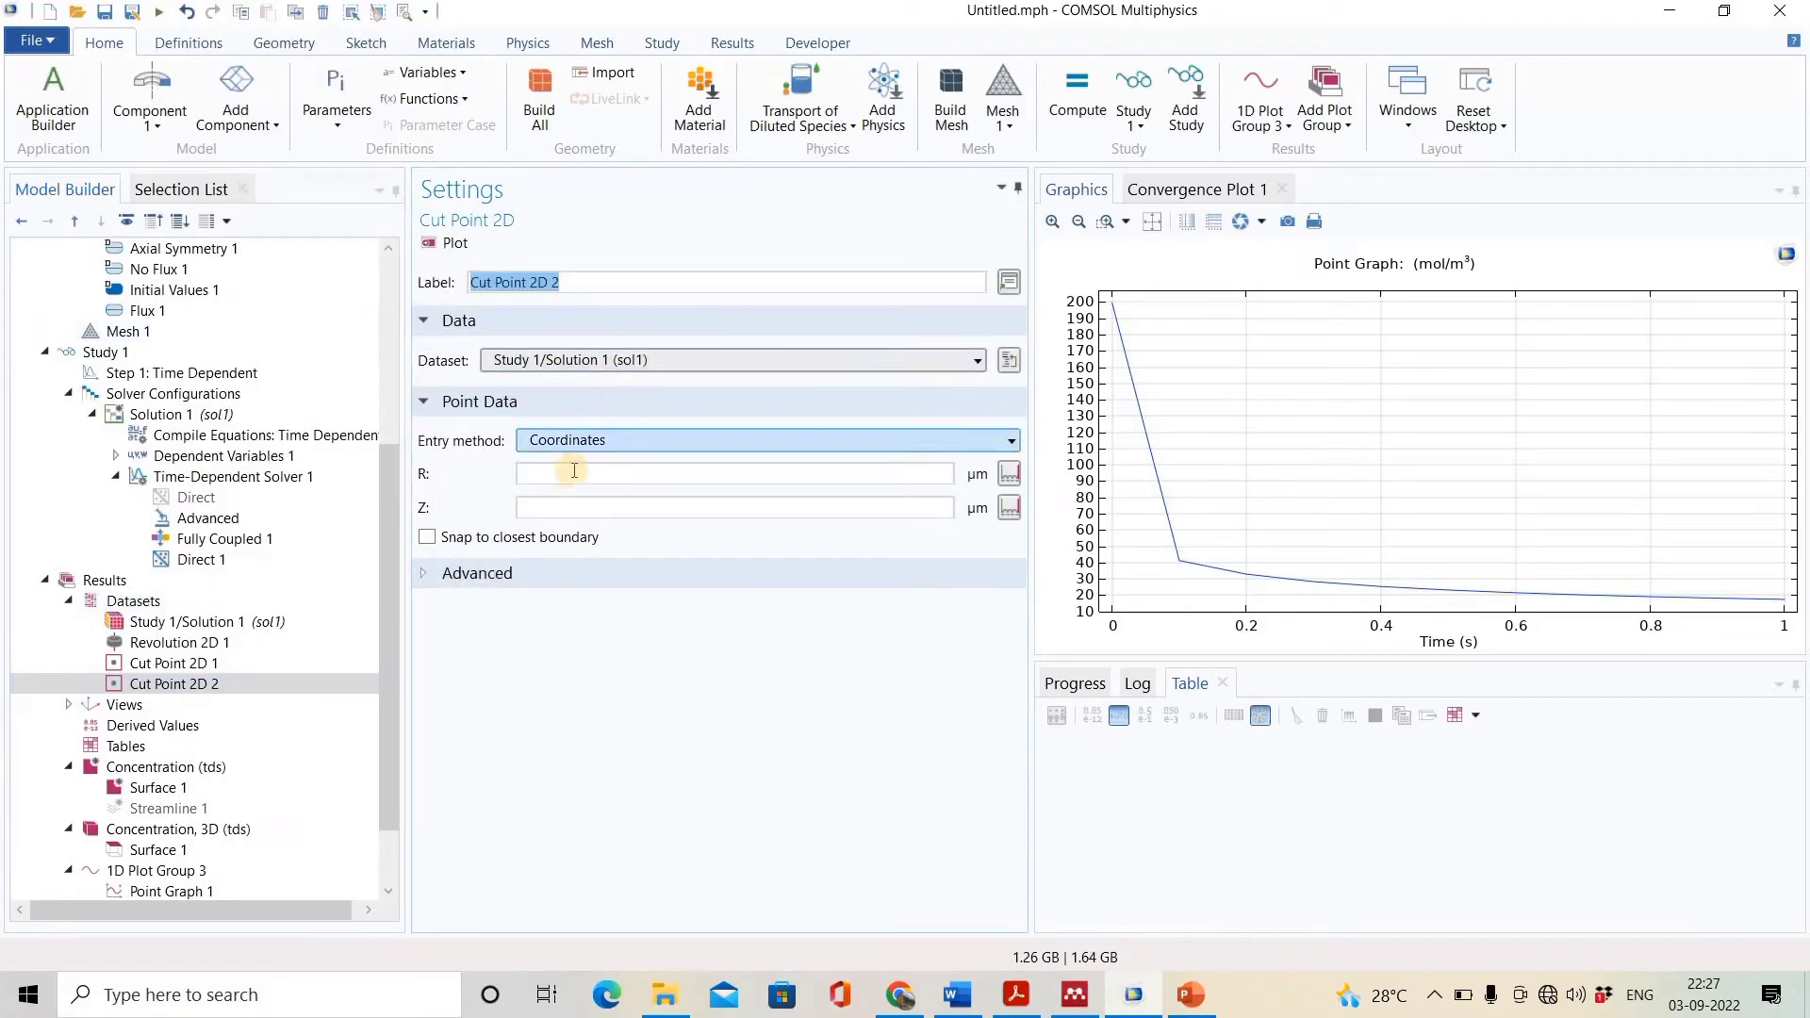
click(576, 468)
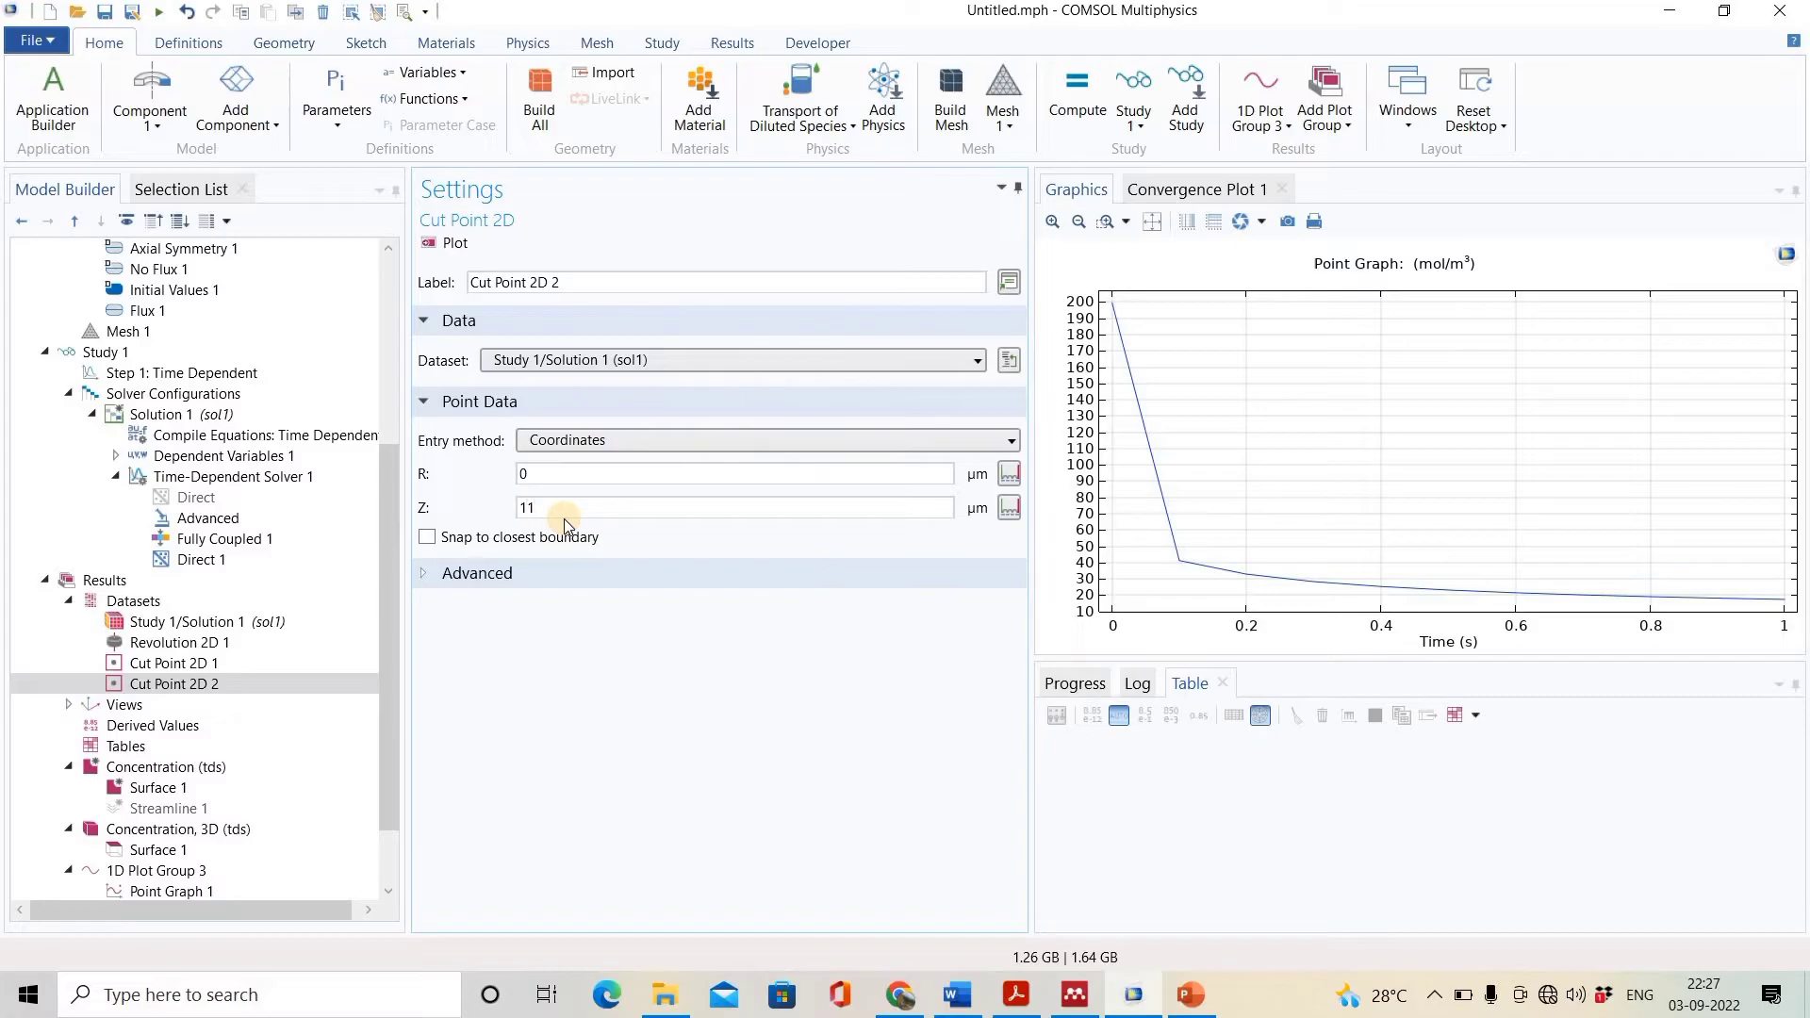
- Plot the new cut point with the whole quarter-annulus geometry in view
click(455, 241)
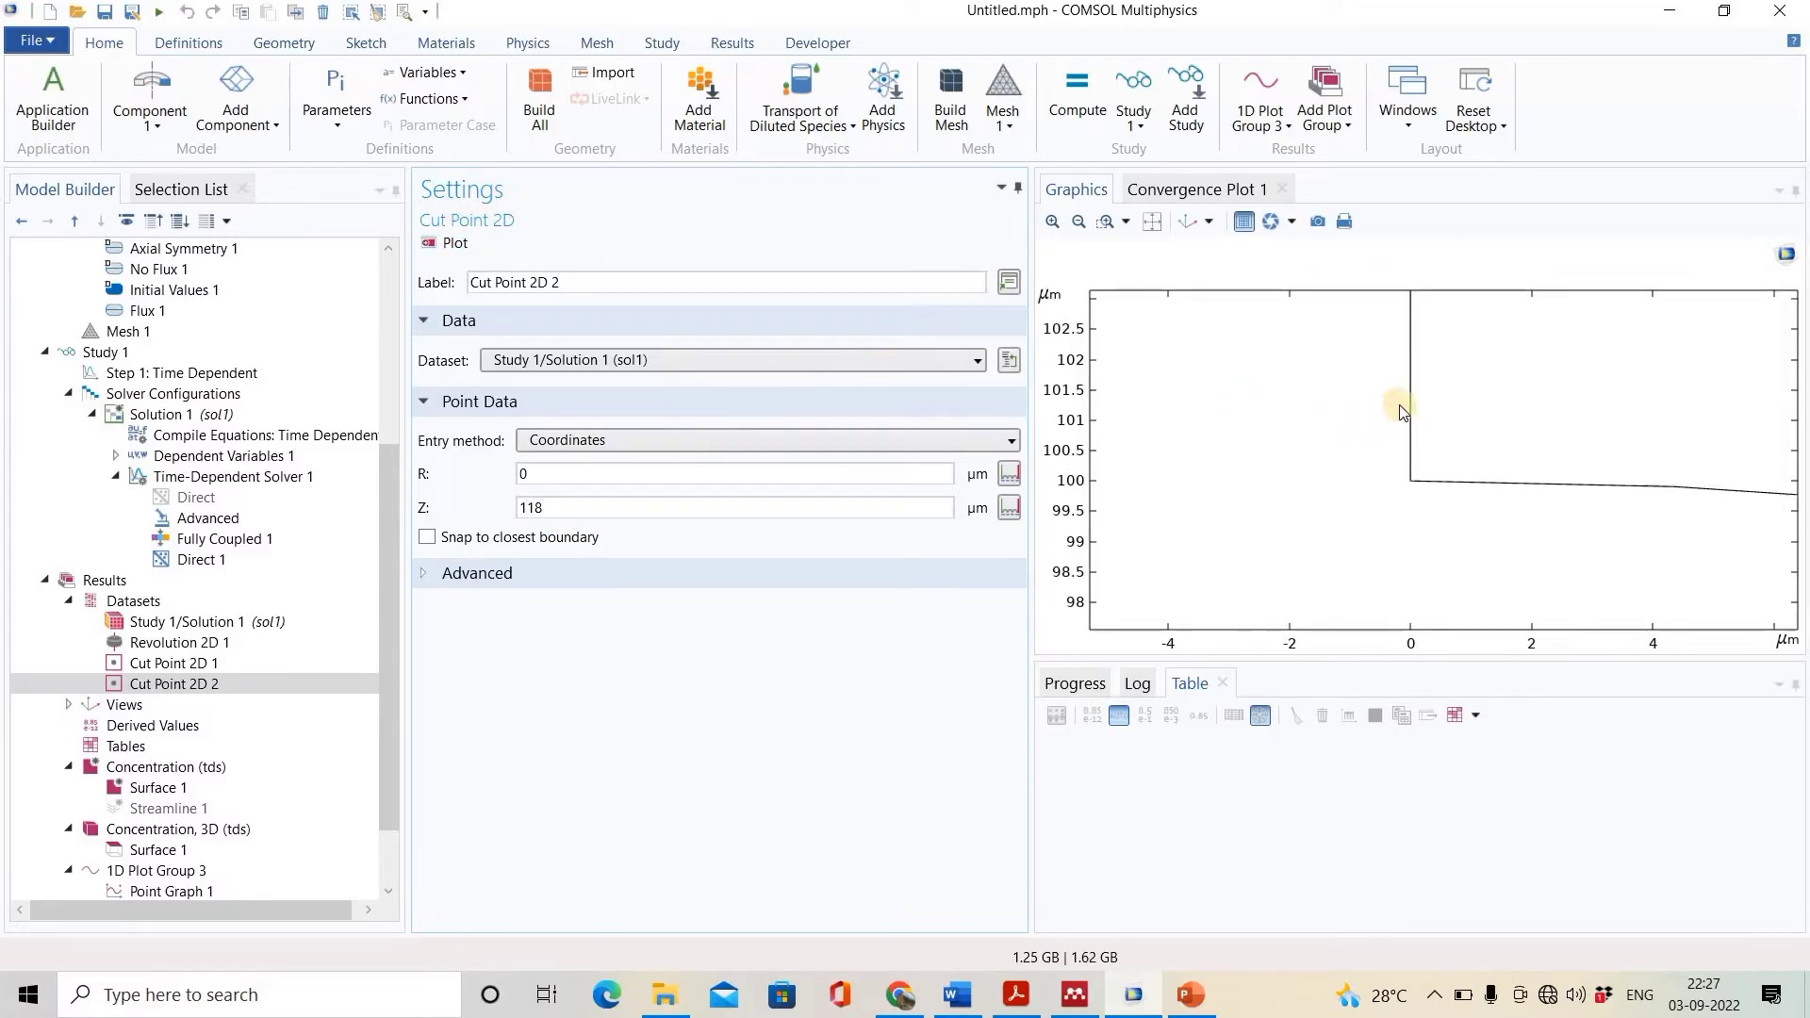
click(1150, 220)
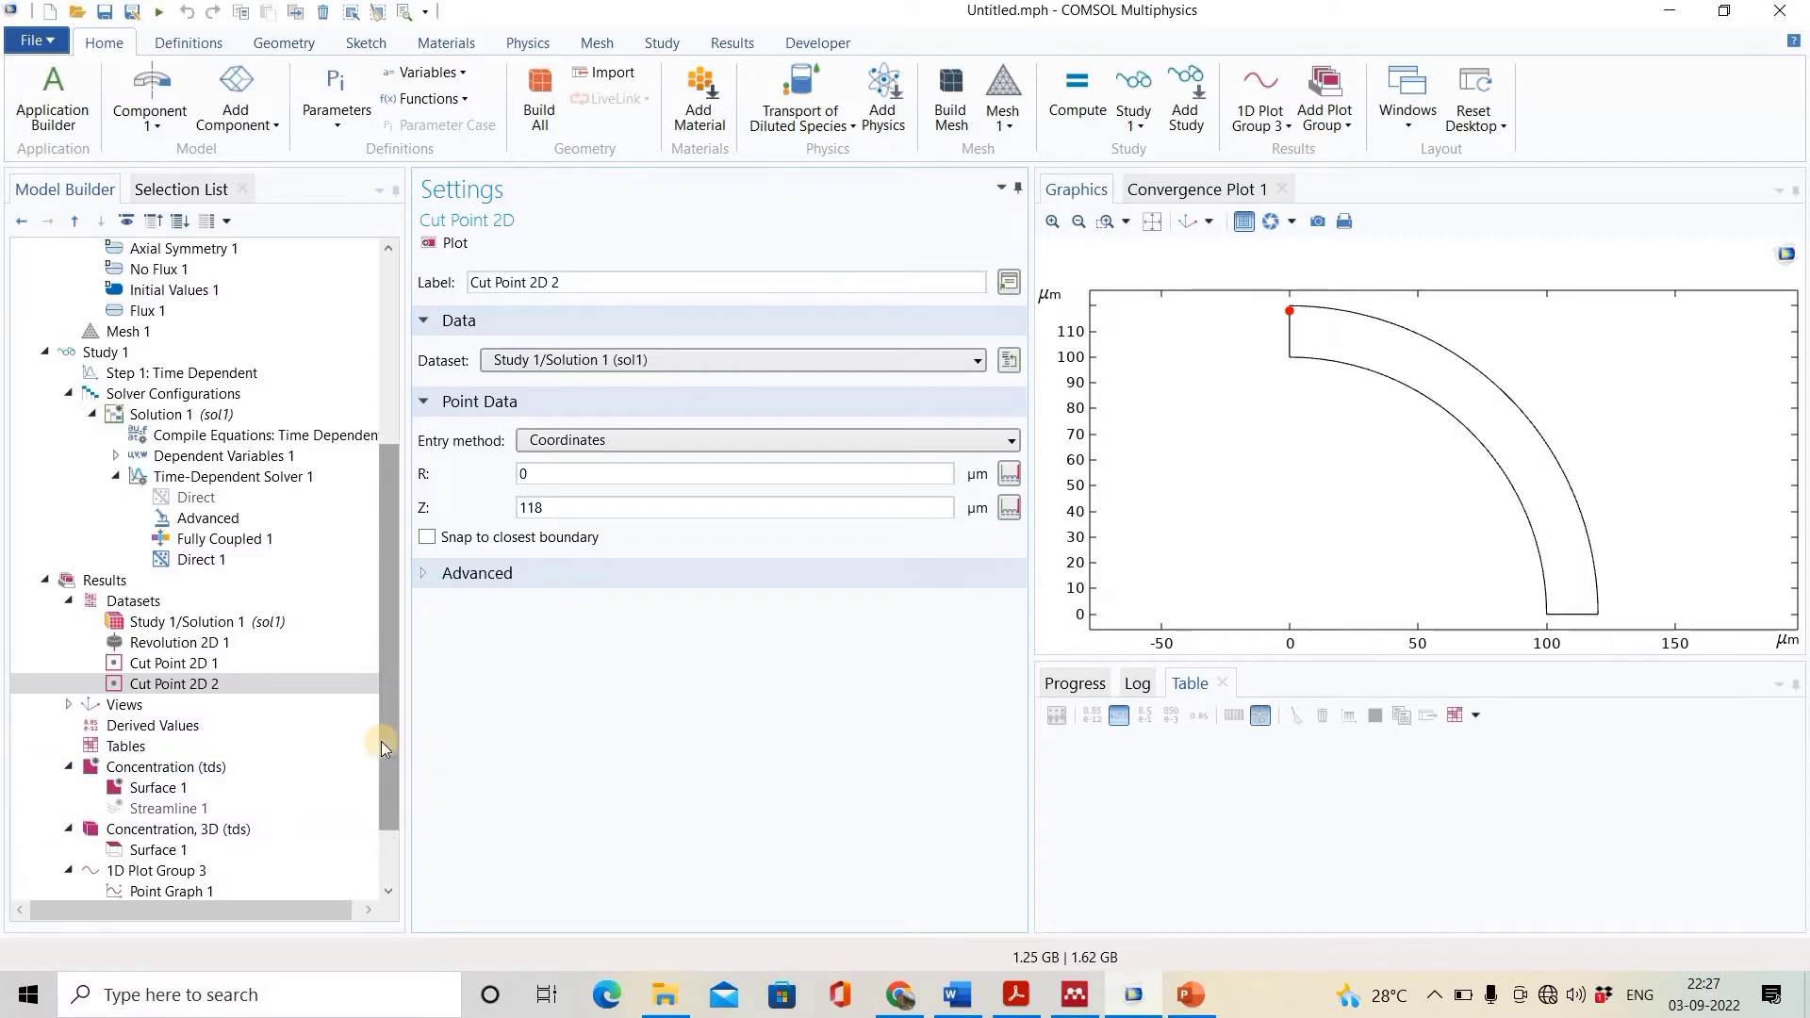
drag(386, 737, 392, 829)
click(201, 808)
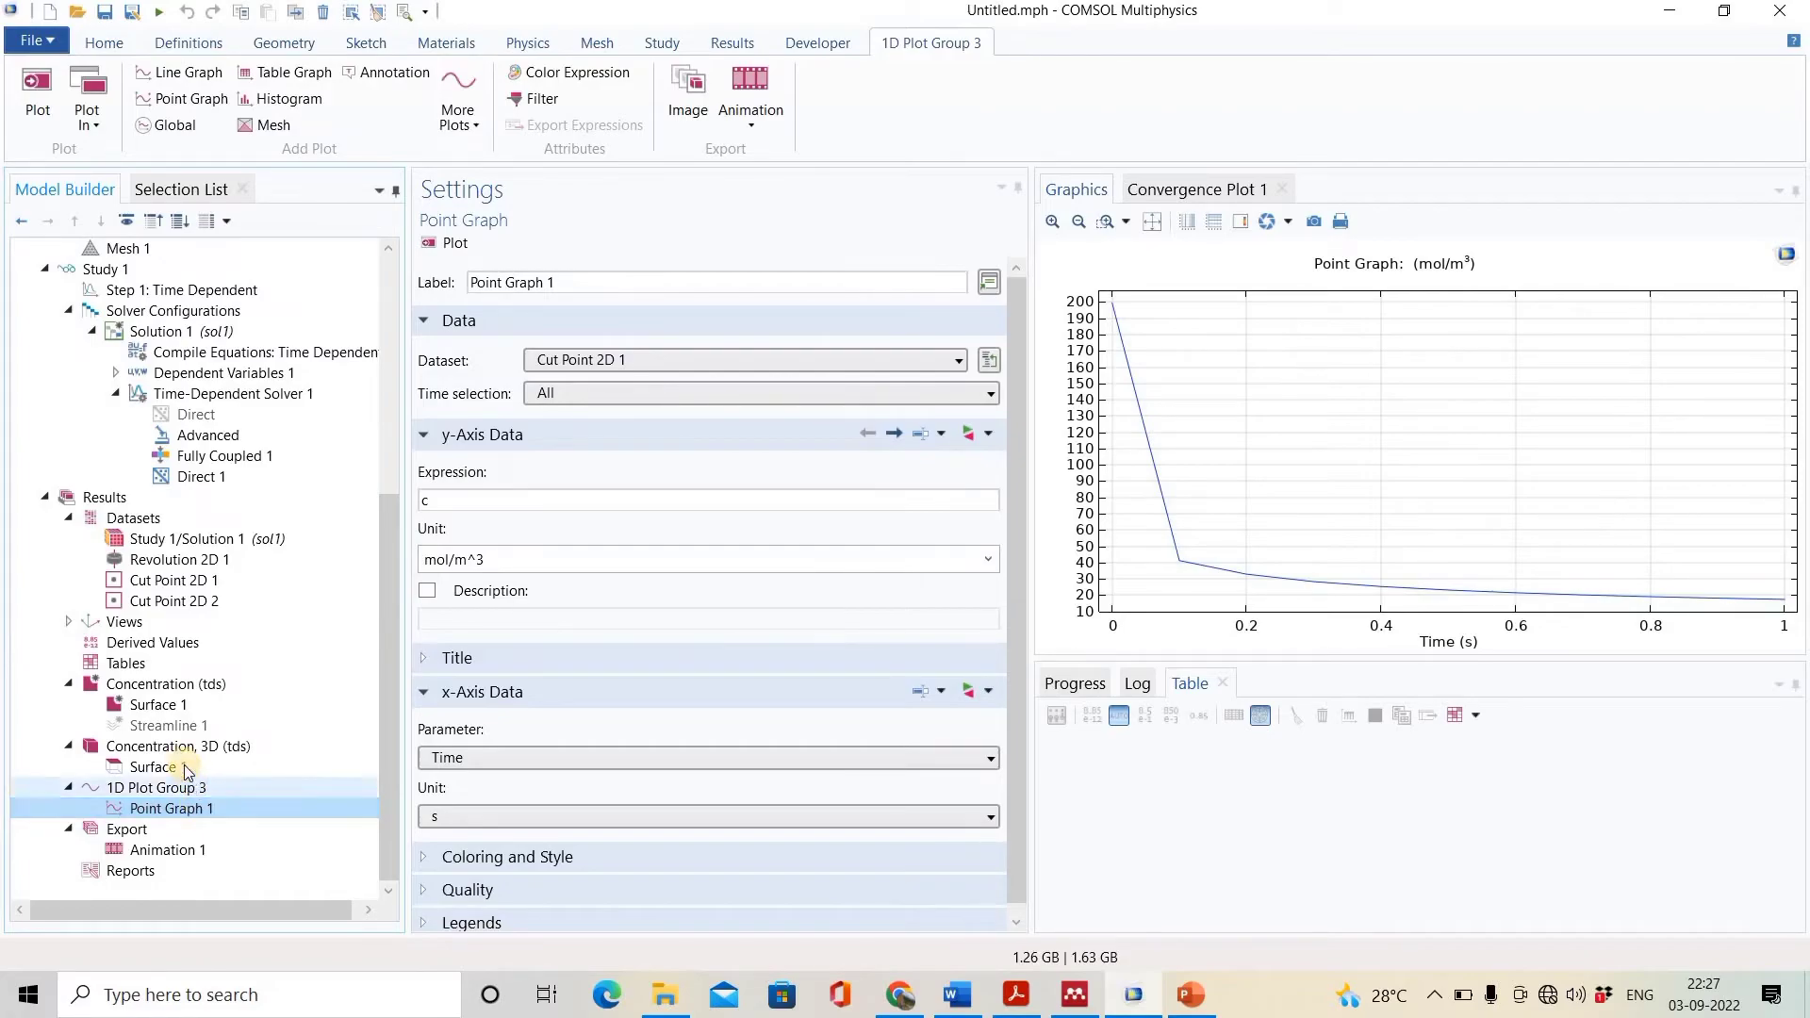
- Add a second 1D plot group, 1D Plot Group 4, under Results
click(181, 524)
right_click(182, 524)
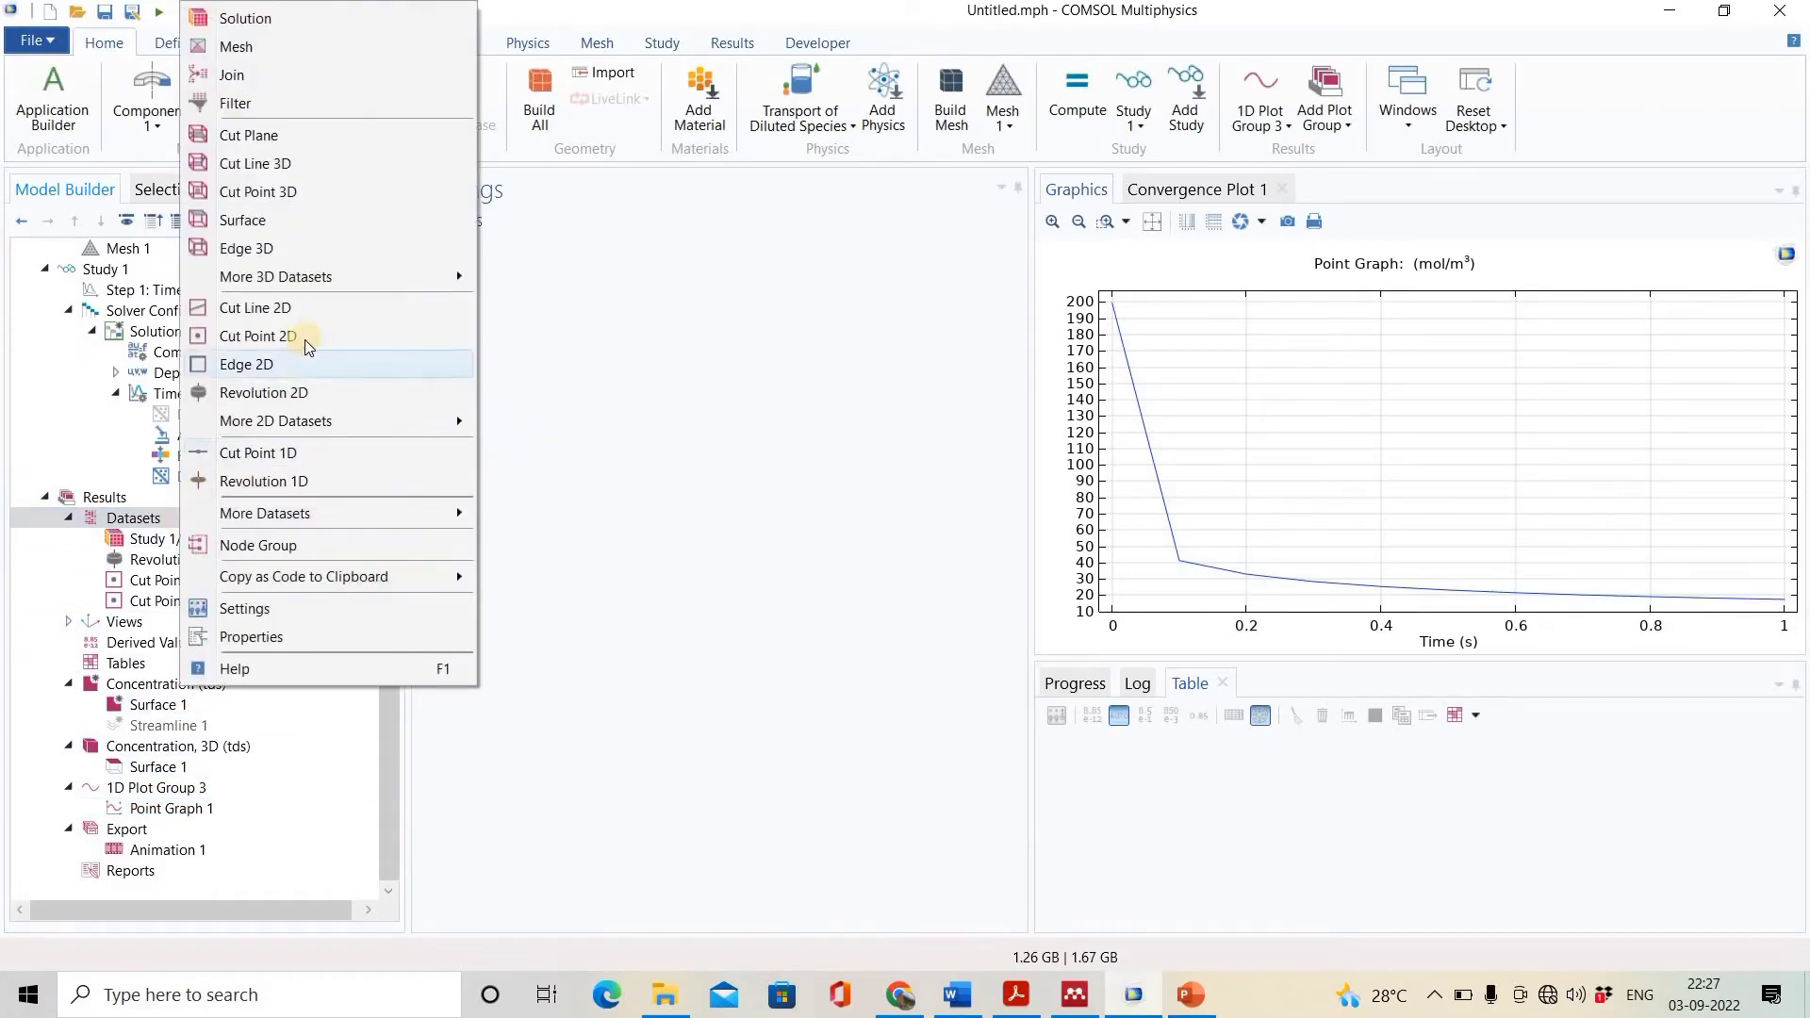
right_click(101, 486)
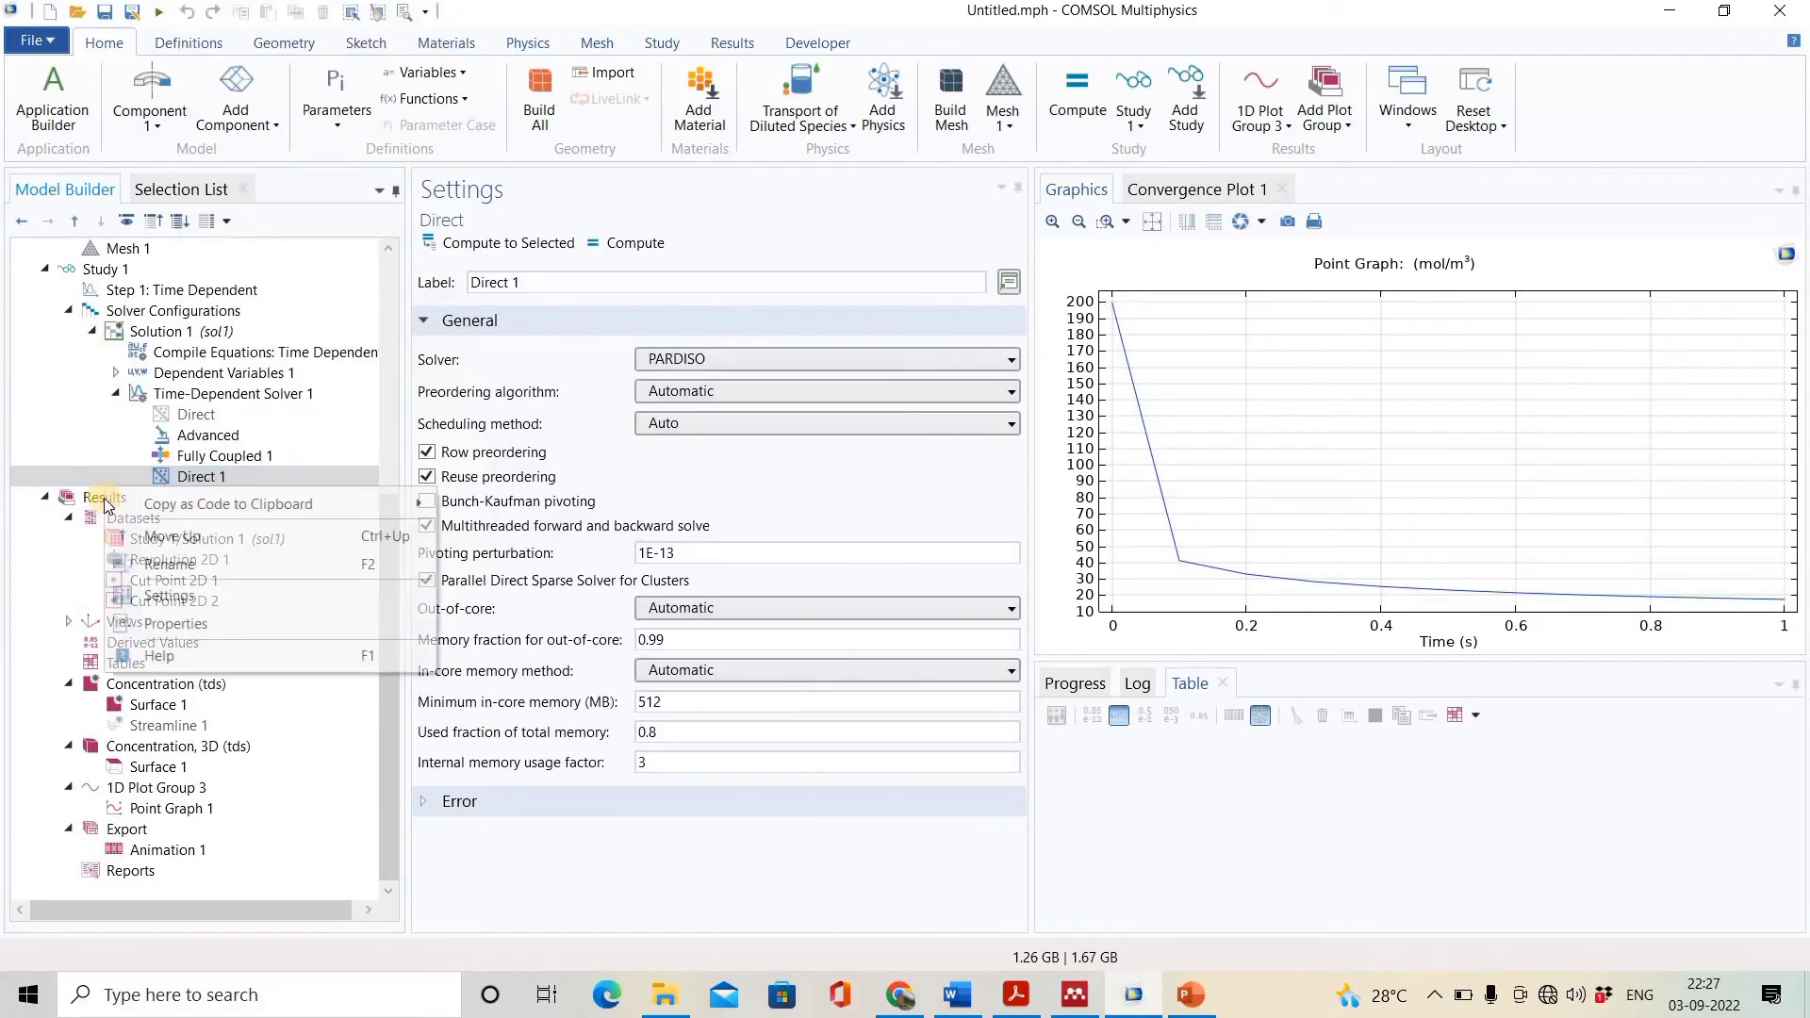
click(83, 494)
right_click(83, 494)
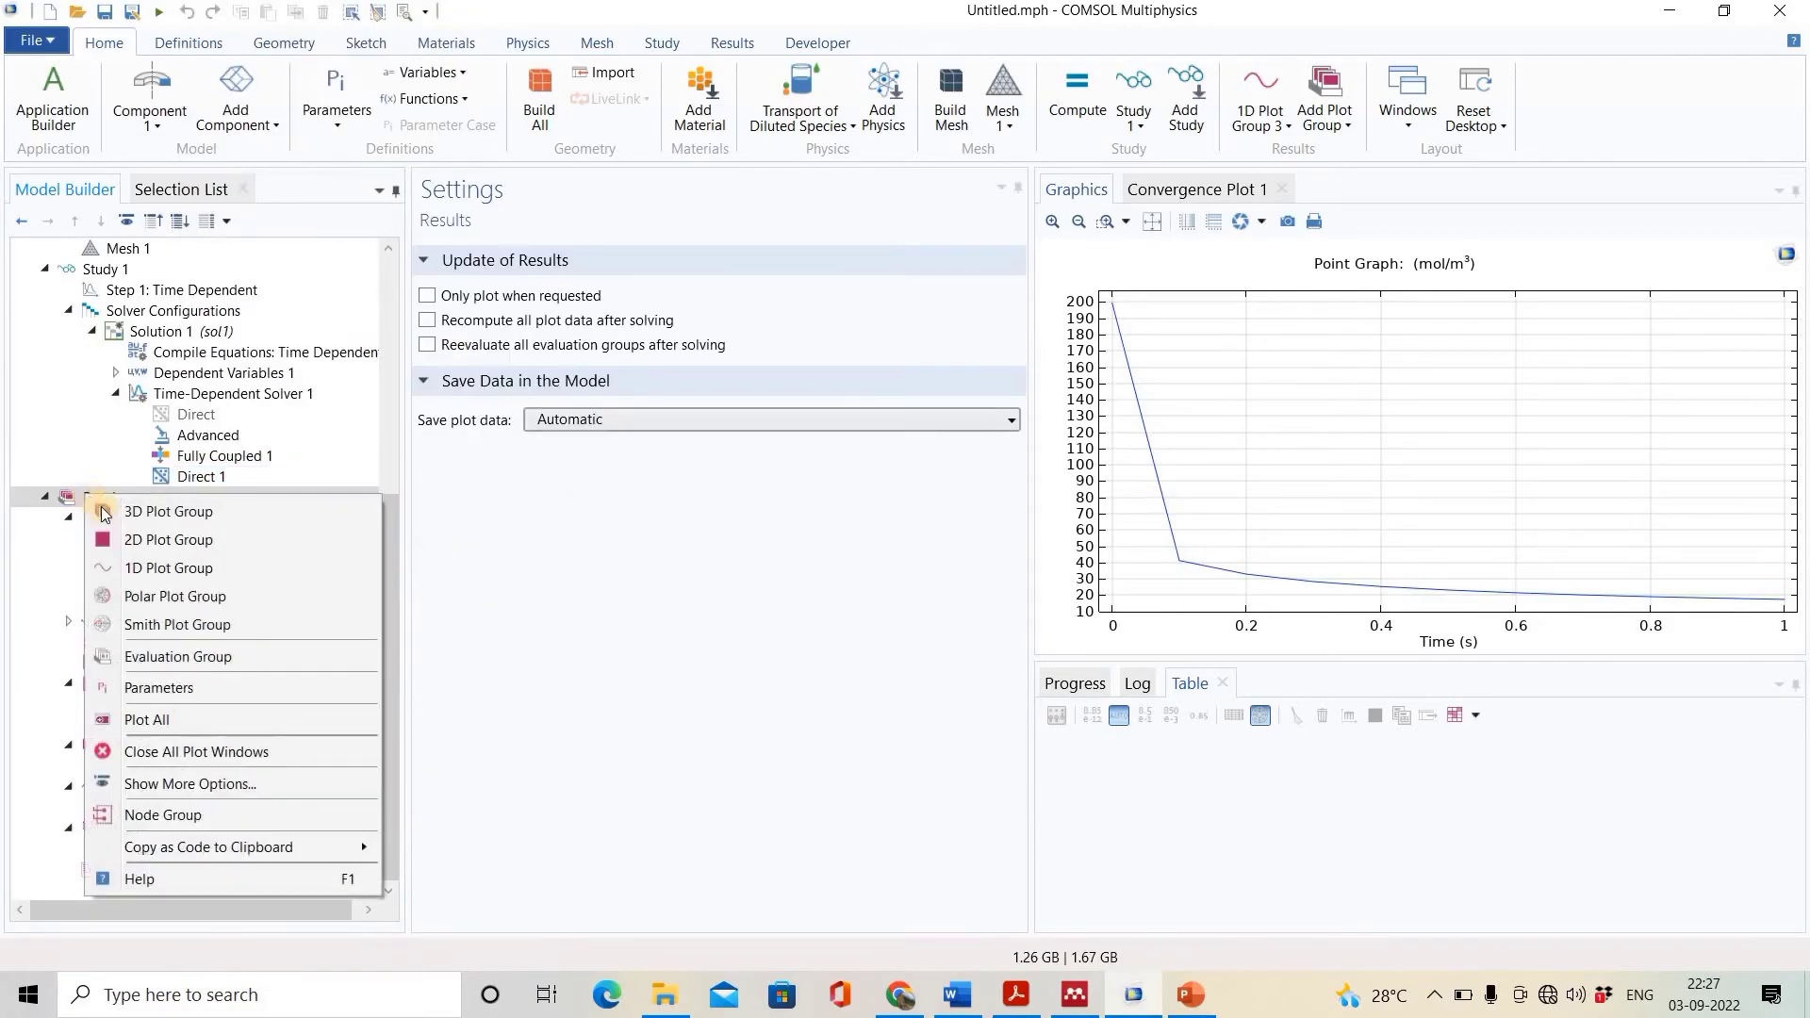
click(181, 569)
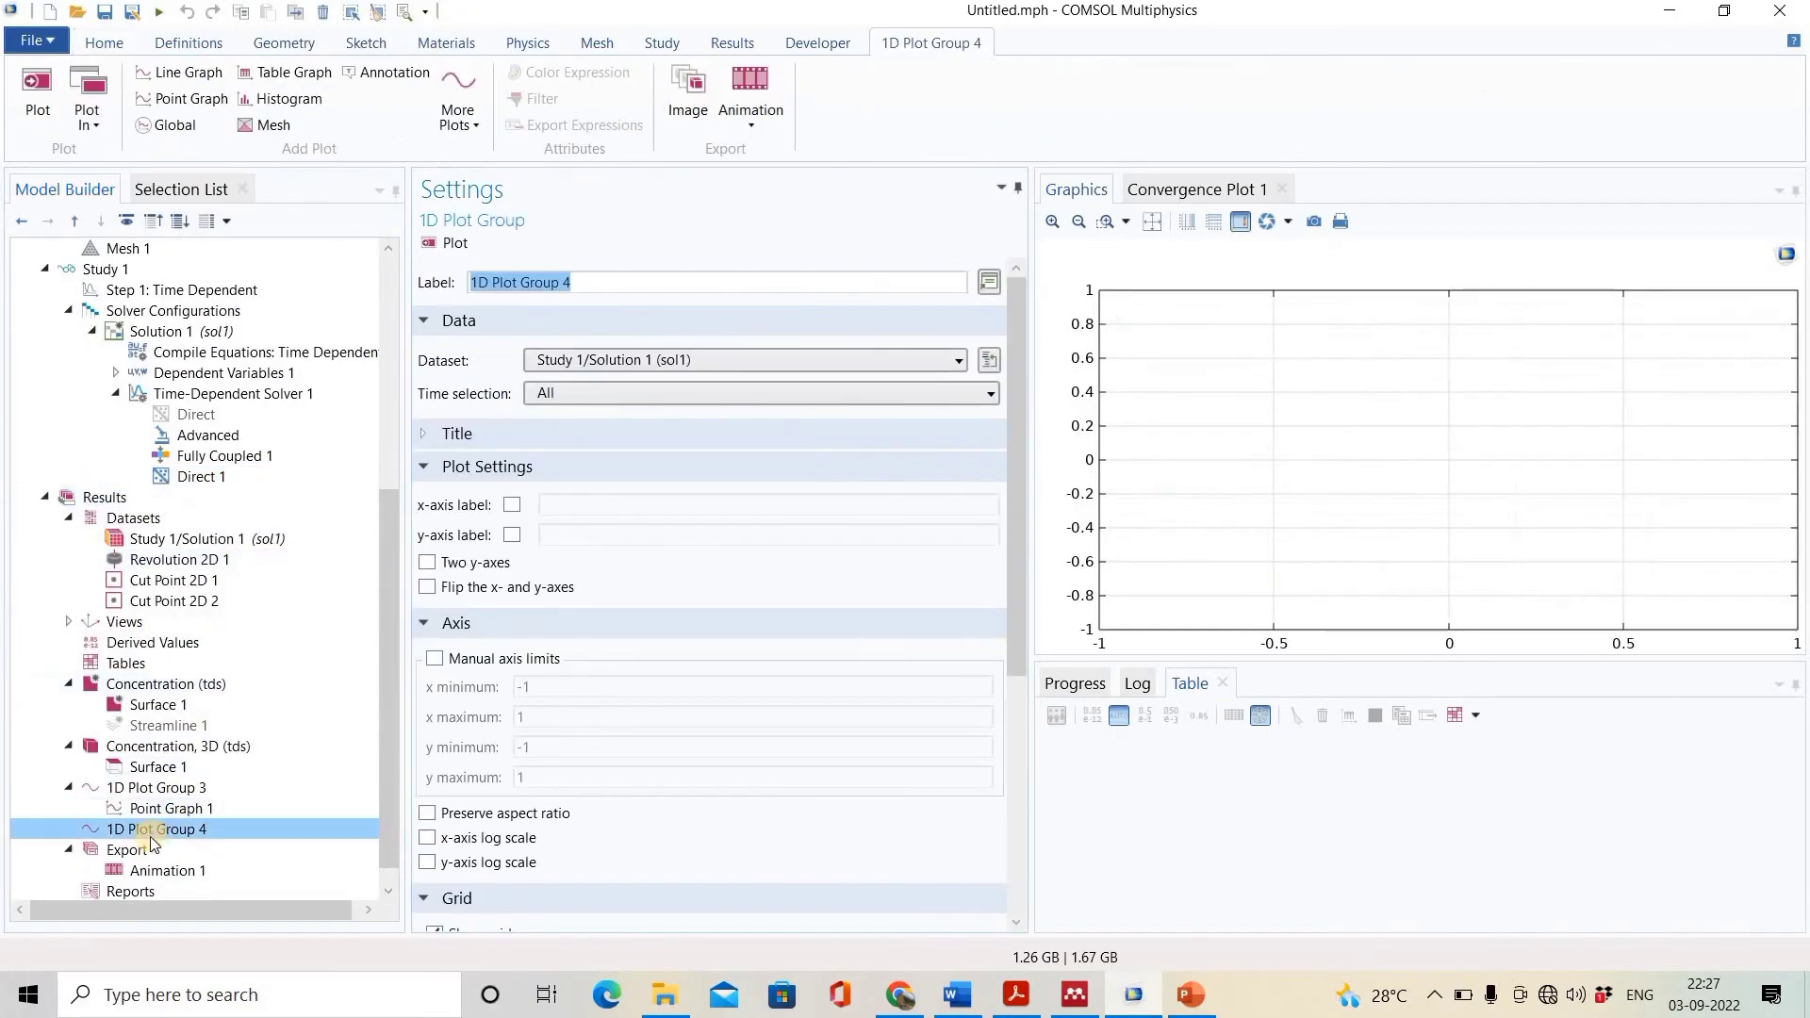
- Add a Point Graph using Cut Point 2D 2 and plot concentration versus time
right_click(193, 834)
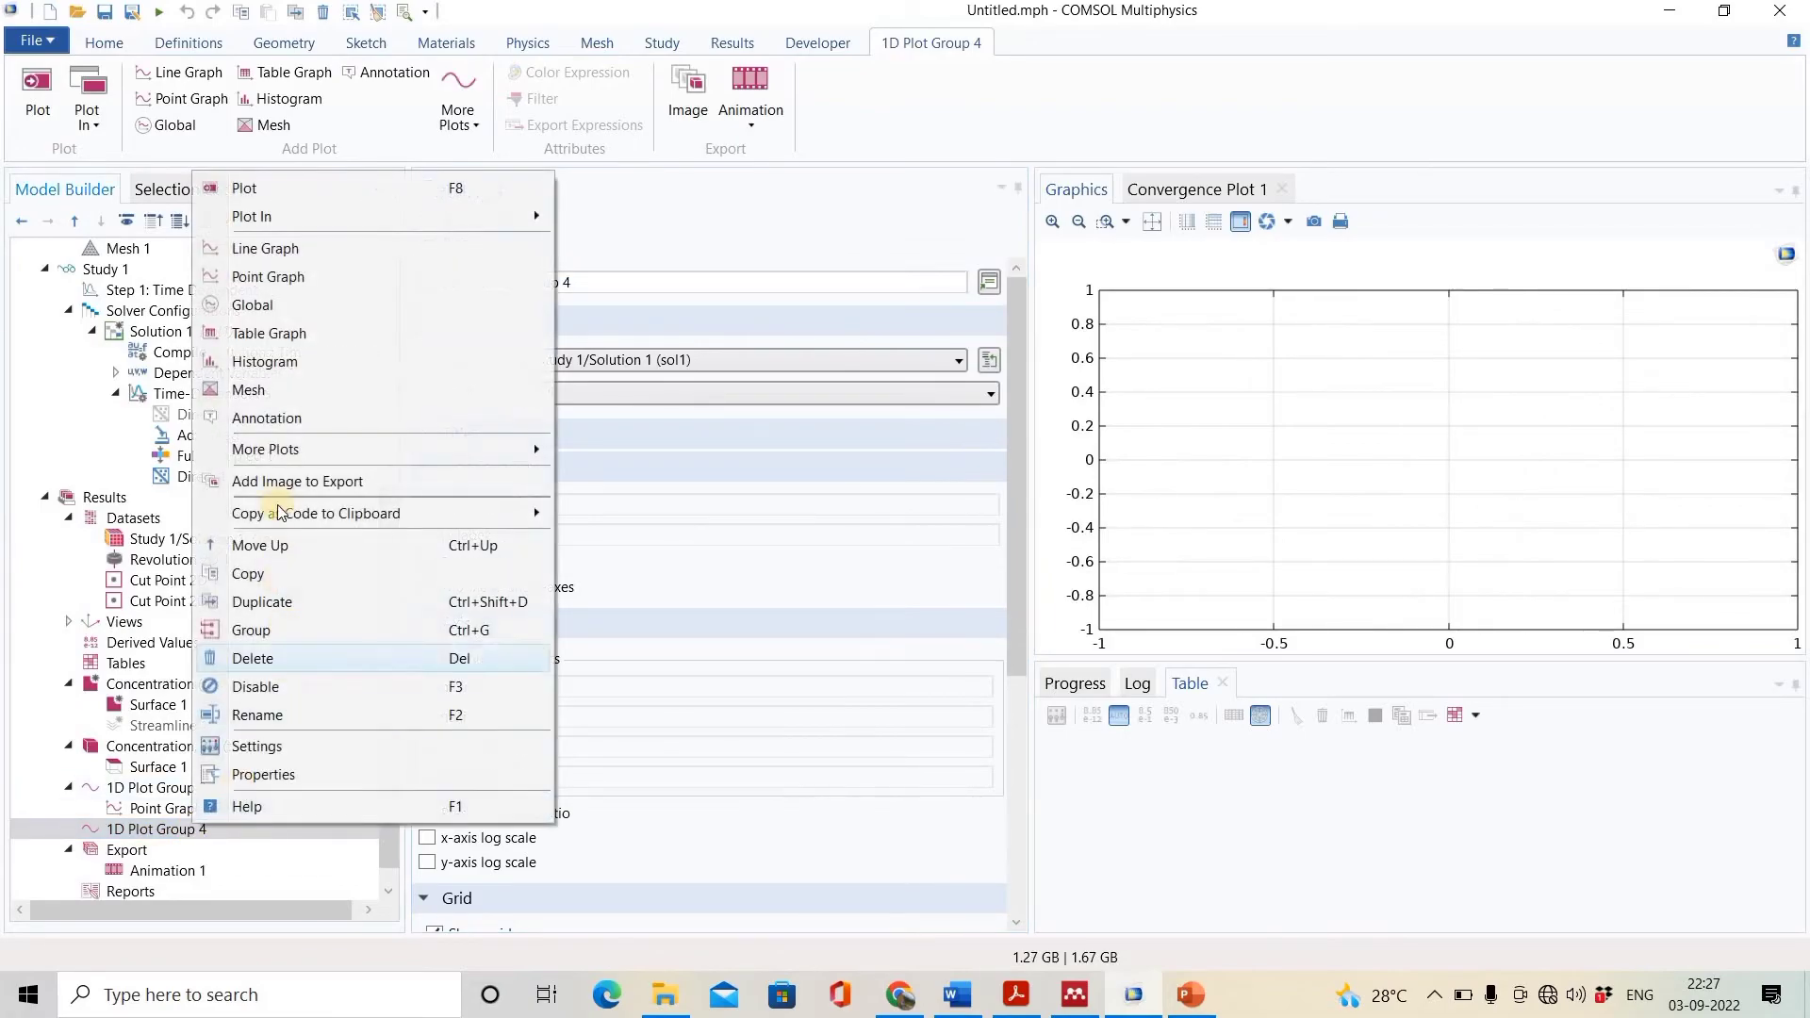
click(302, 275)
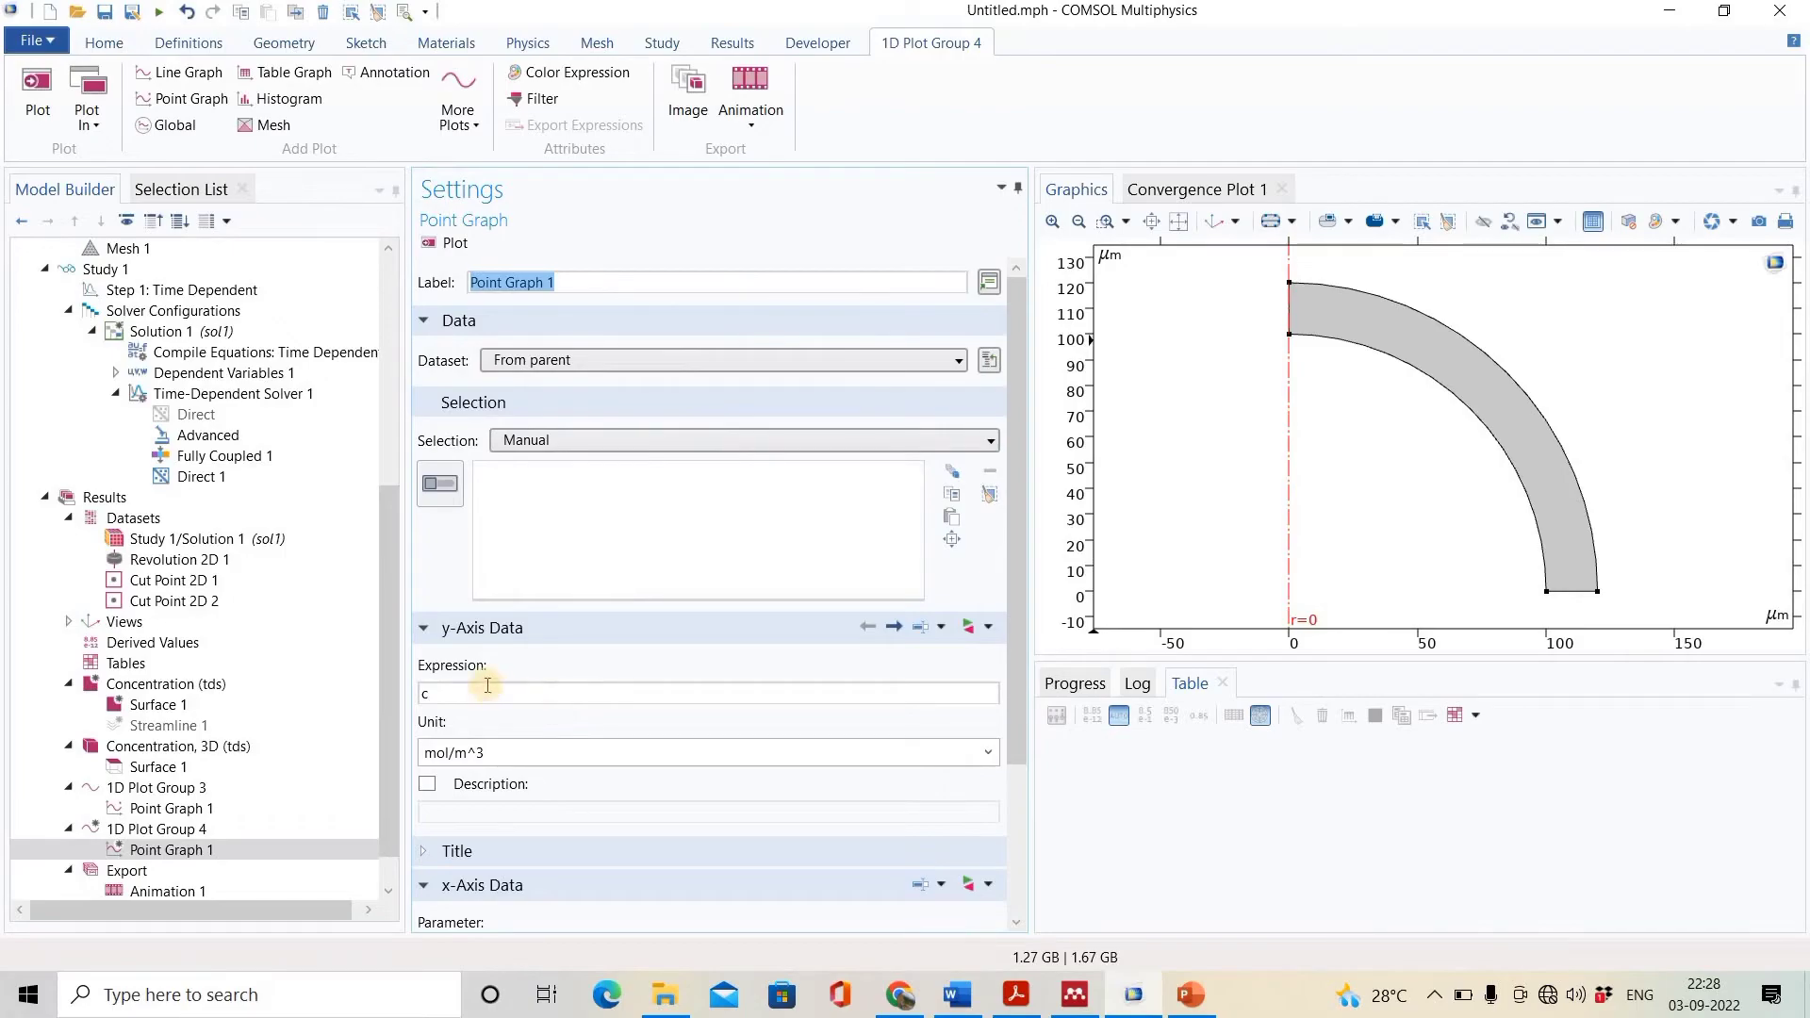
click(957, 360)
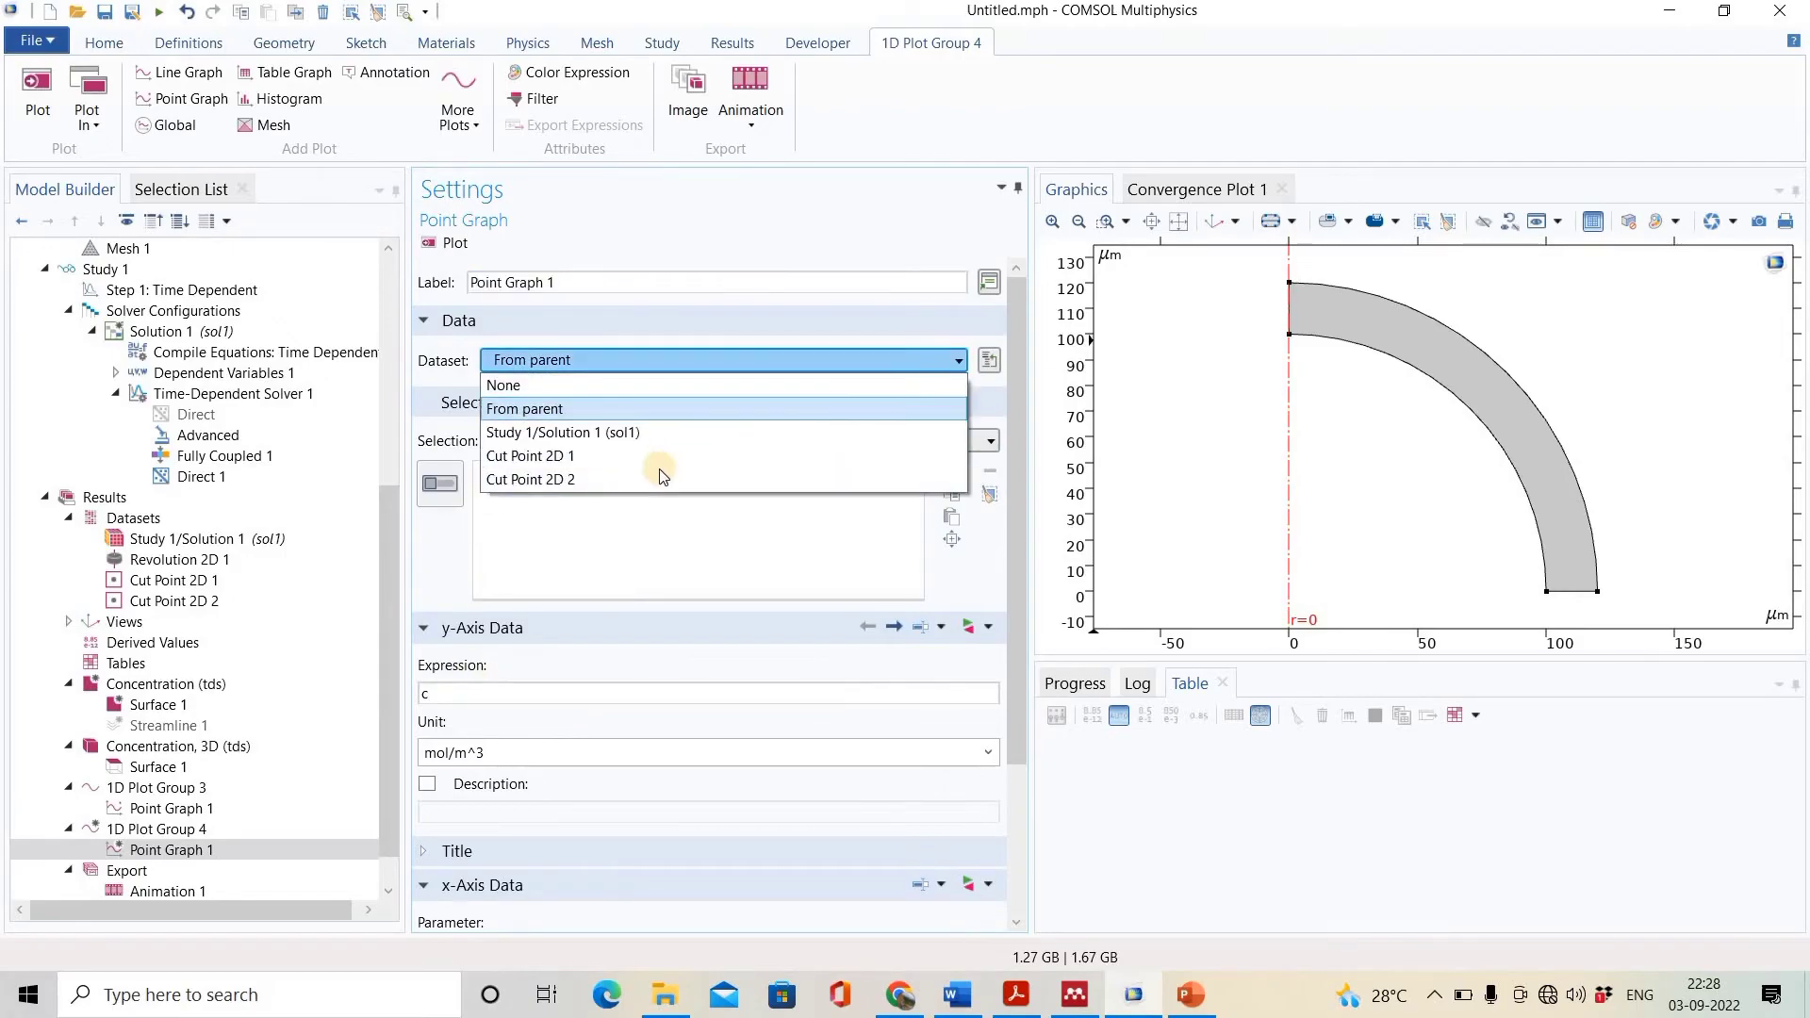
click(647, 480)
click(450, 244)
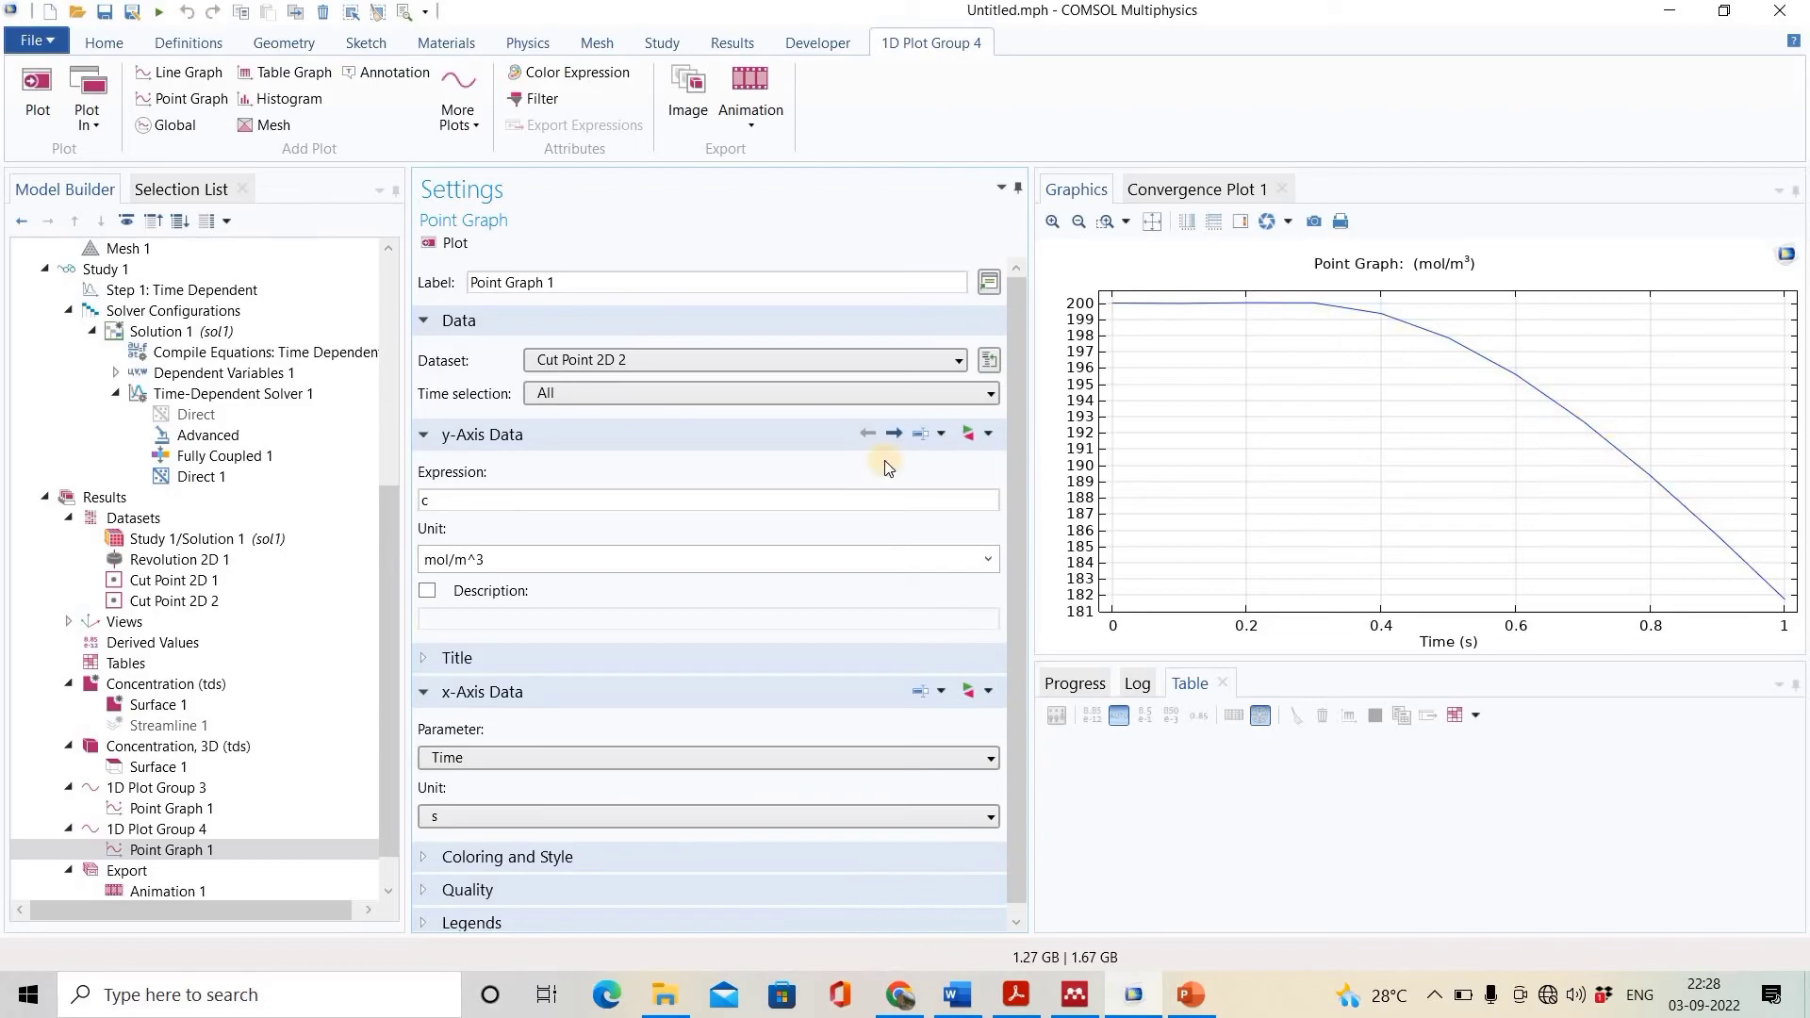
- Show Point Graph 1 of concentration at Cut Point 2D 1 again
click(210, 811)
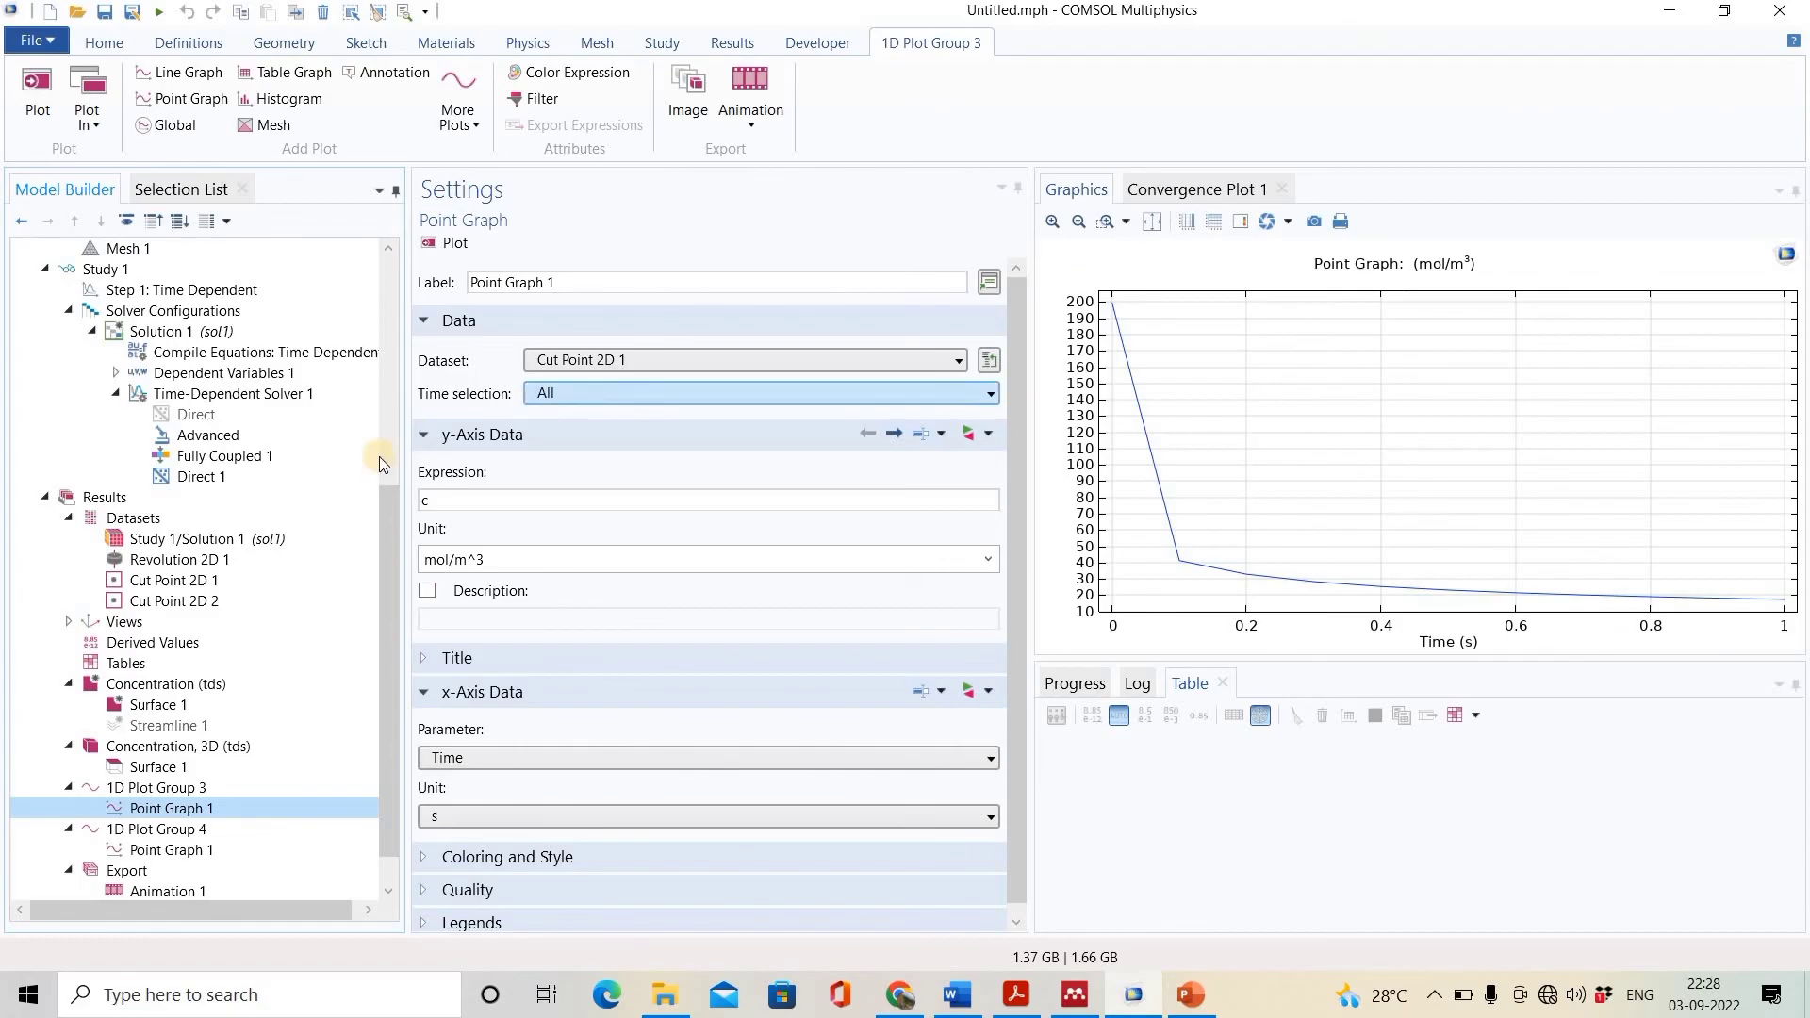
drag(381, 518, 399, 294)
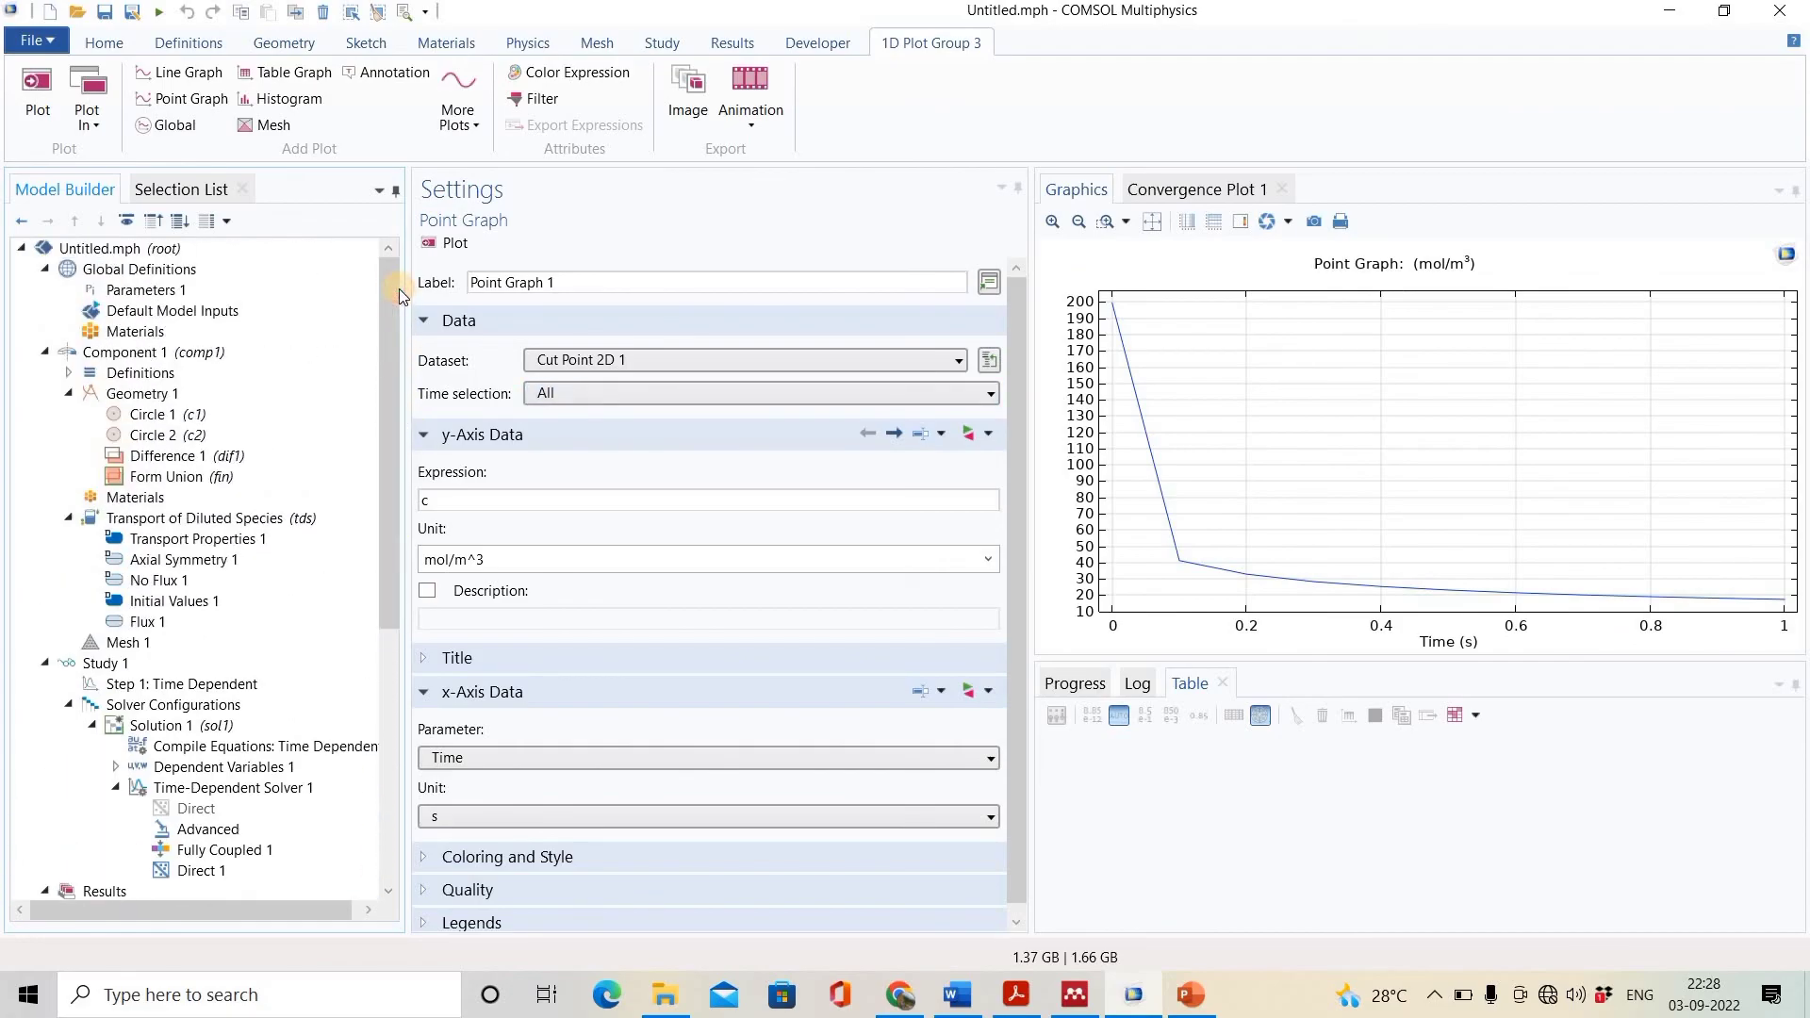